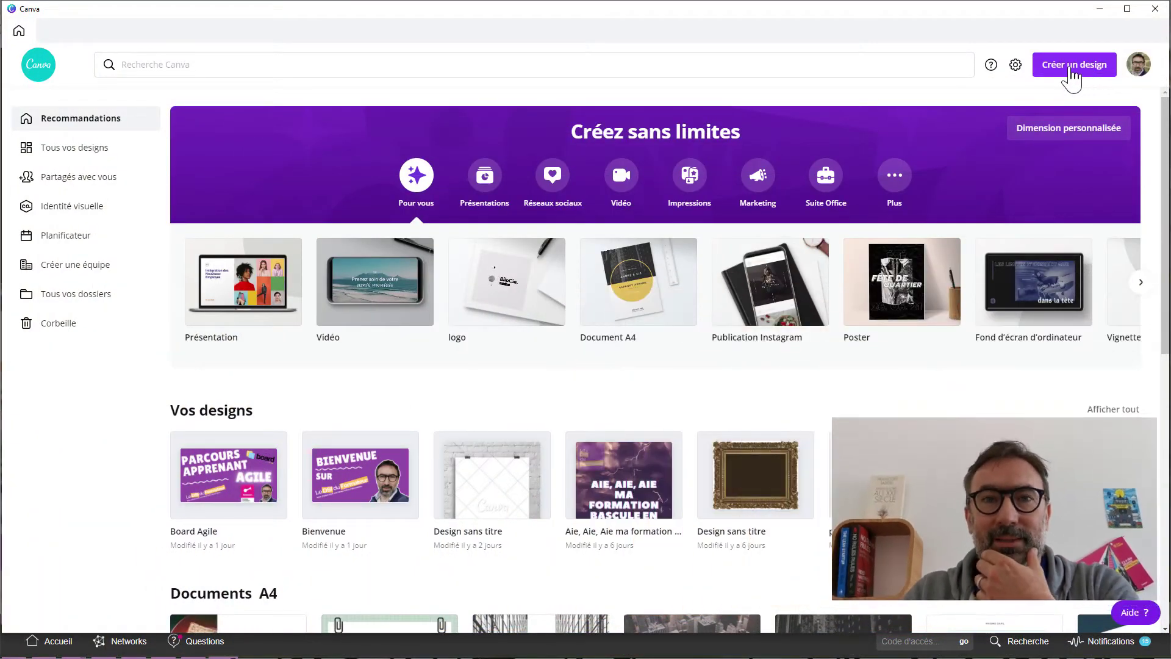
Create a new blank design with the recent custom dimensions of 1500 x 2000 px
left_click(1072, 67)
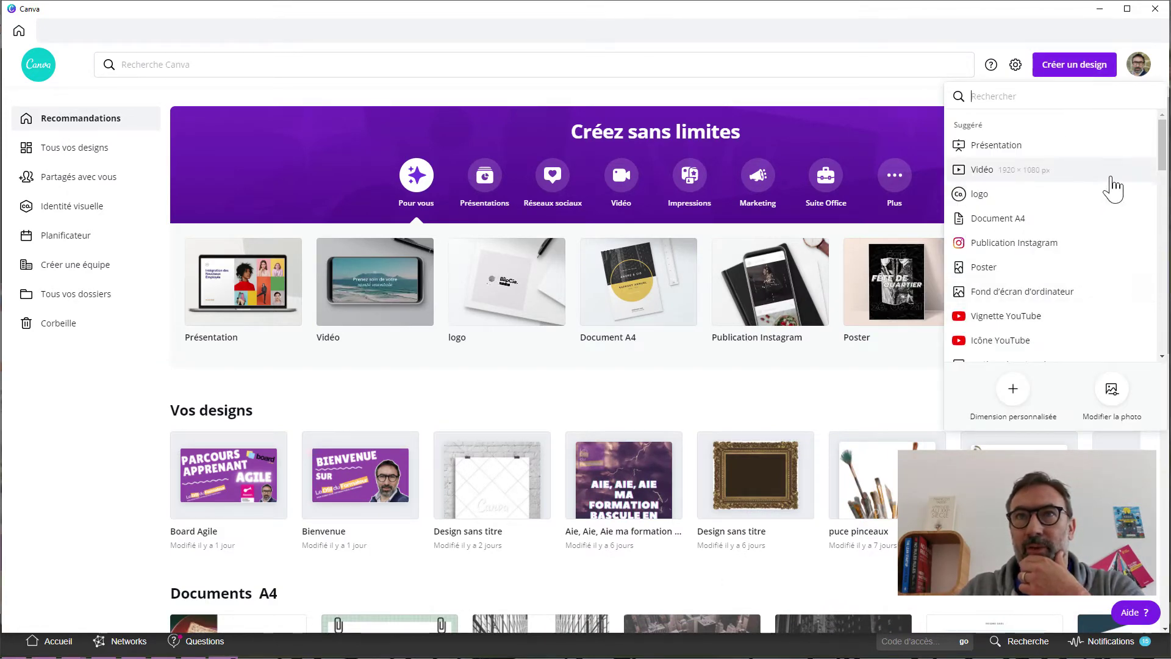
mouse_move(1168, 149)
left_mouse_down()
mouse_move(1162, 292)
mouse_move(1160, 137)
left_mouse_up()
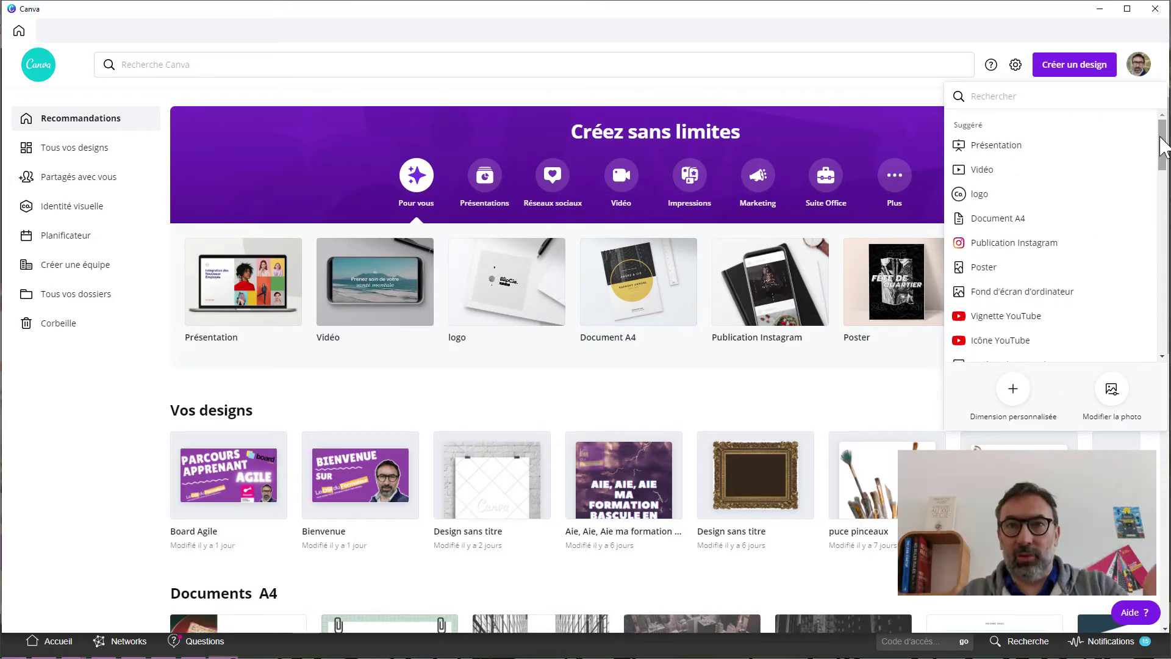
left_click(1012, 389)
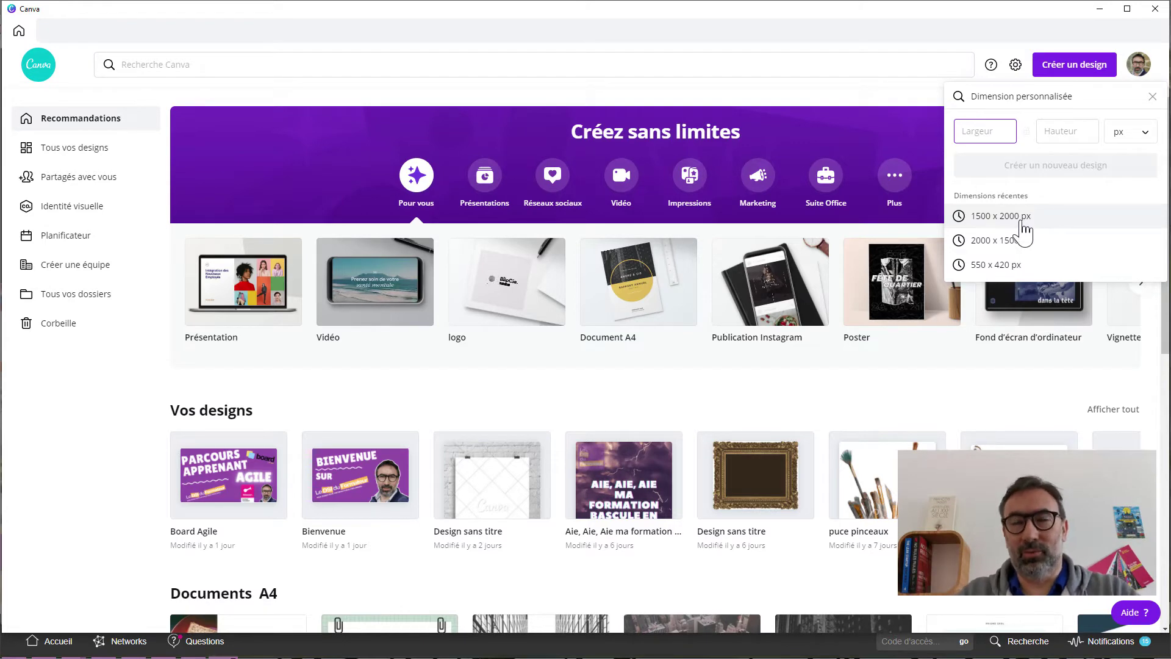
left_click(989, 217)
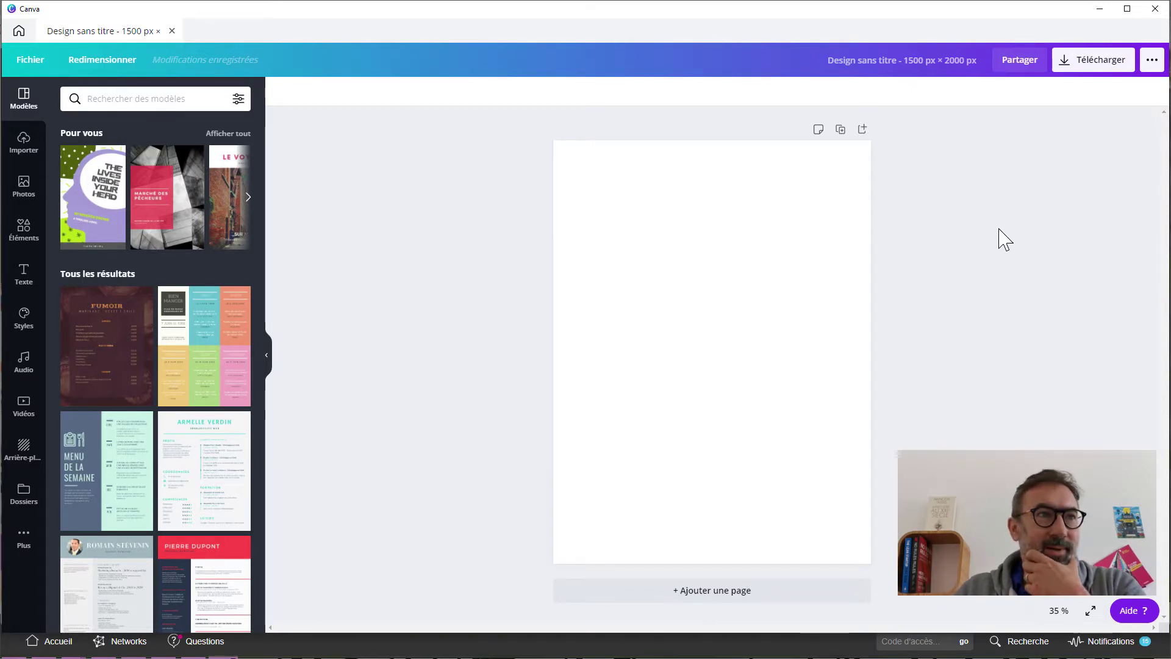
Search the photo library for "graal"
left_click(23, 182)
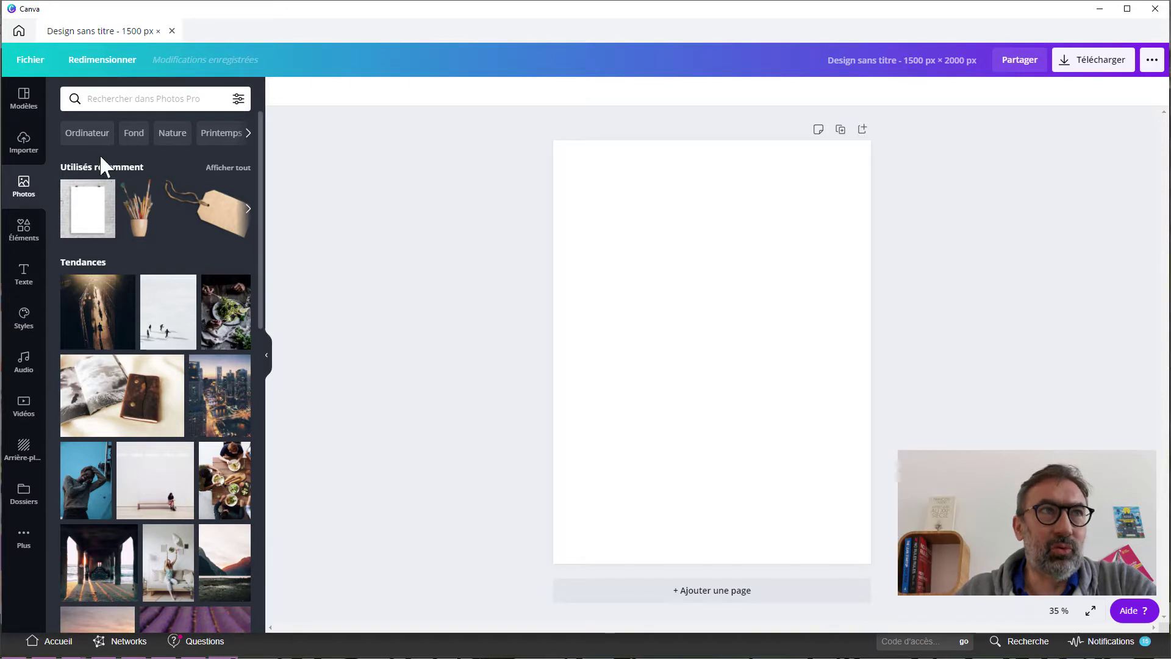
left_click(124, 102)
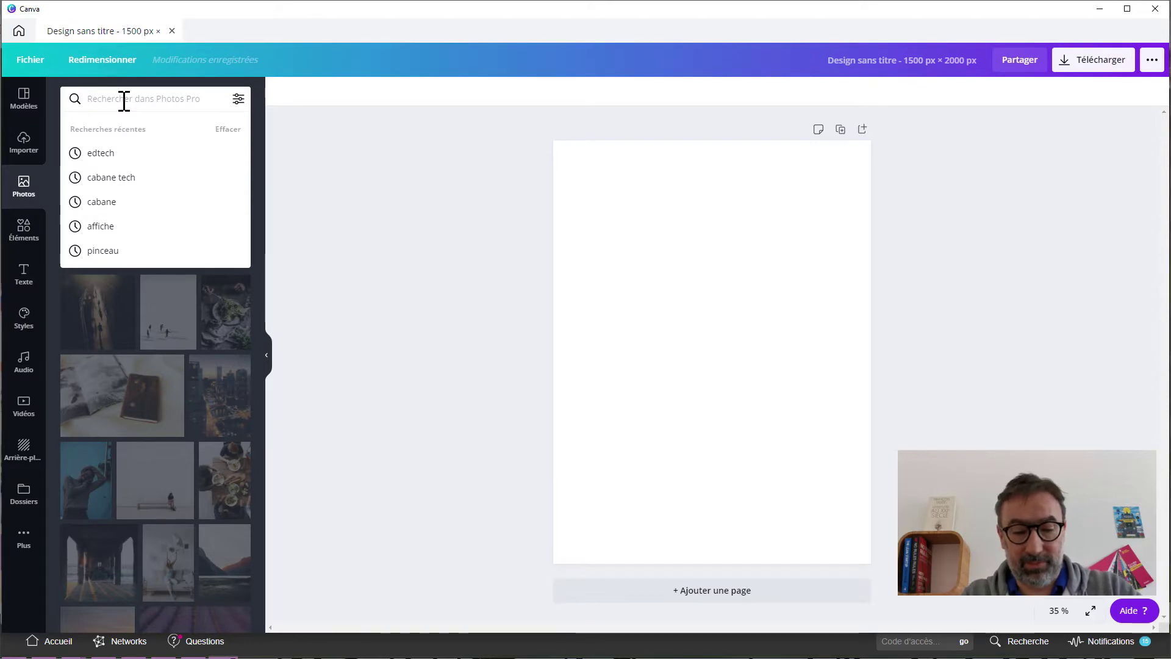
type("graal")
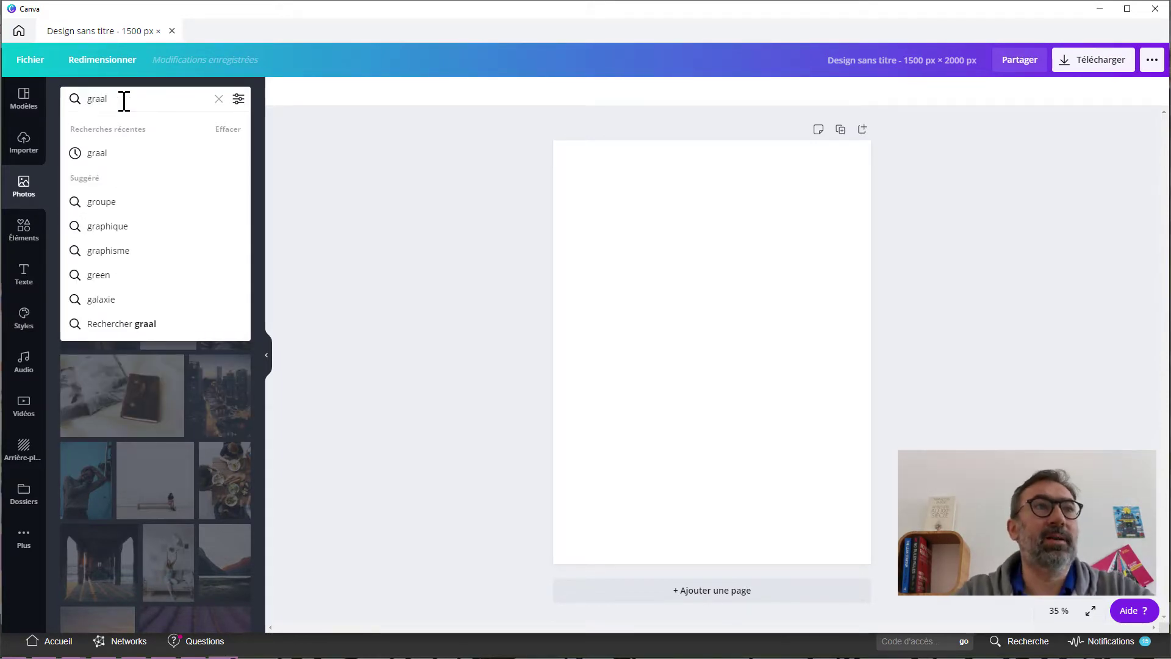
key("Return")
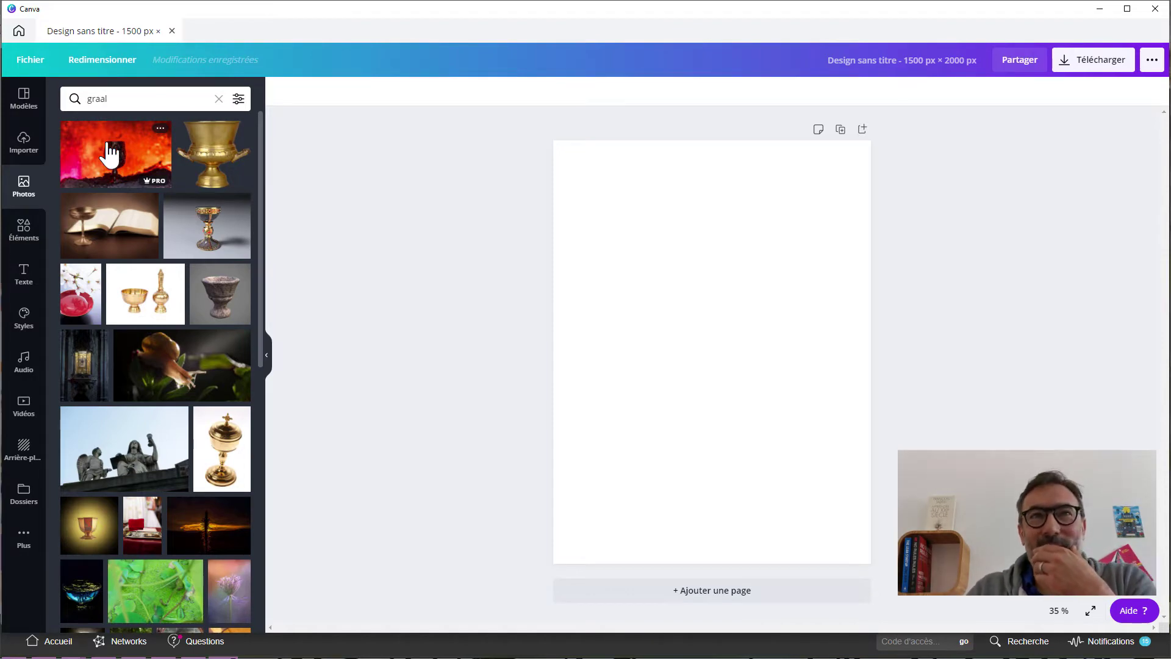
Place the photo of the dark goblet on a fiery background, enlarge it to the page width and align it with the page's upper edge
left_click_drag(106, 143, 558, 178)
left_click_drag(831, 345, 876, 368)
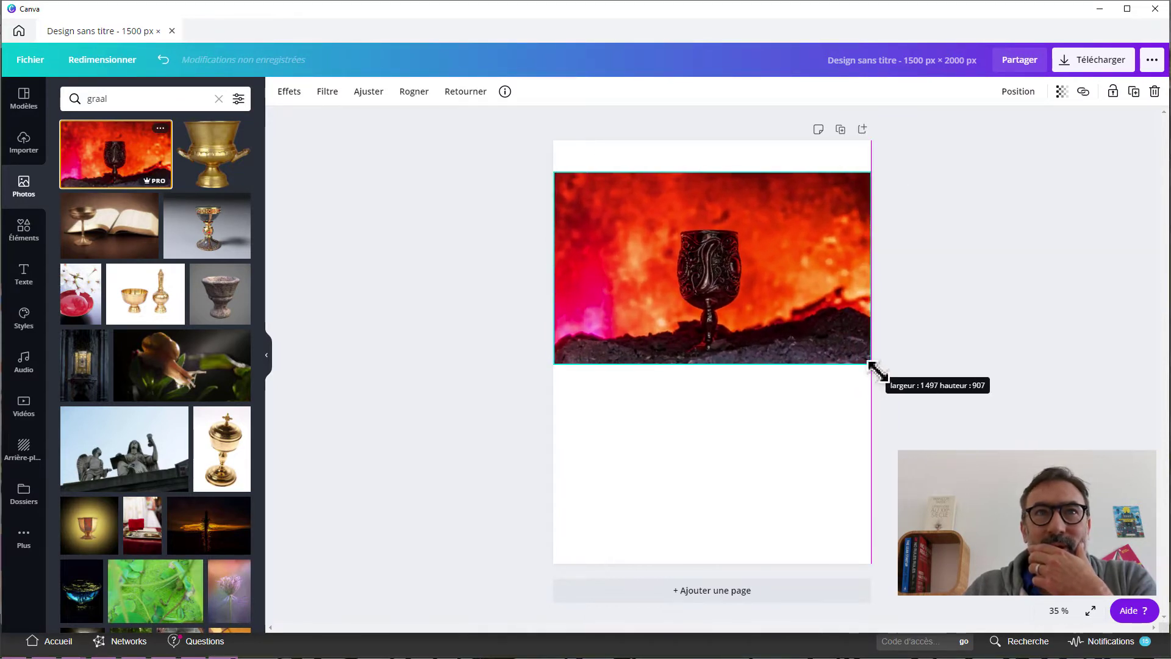
left_click_drag(738, 309, 738, 269)
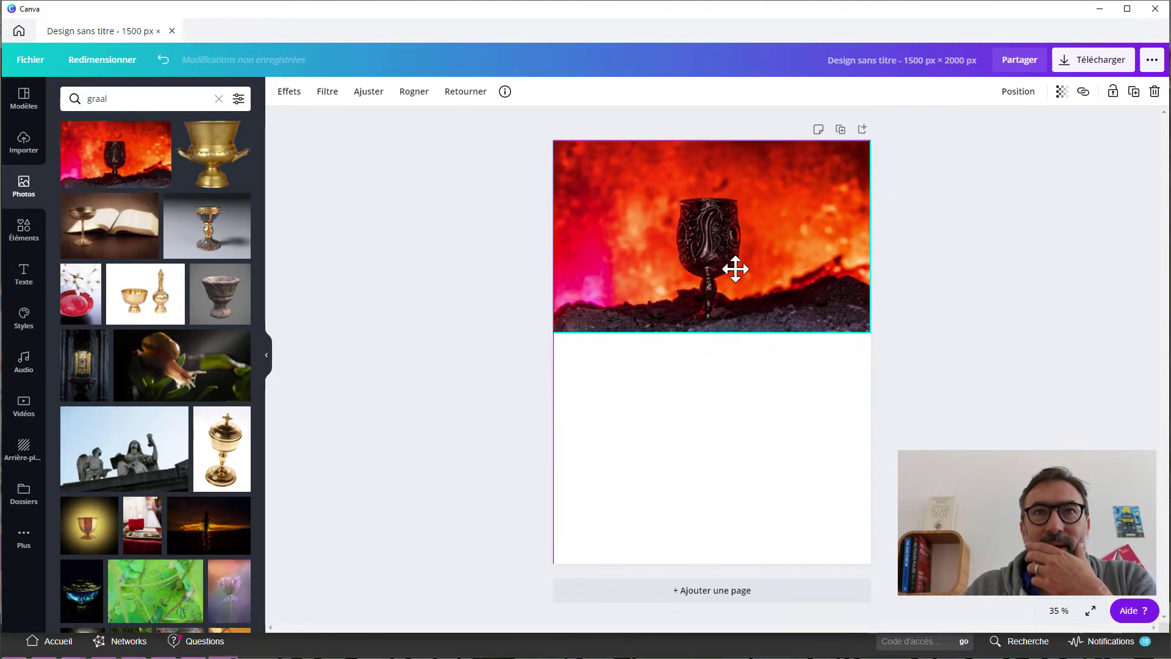
left_click(1035, 315)
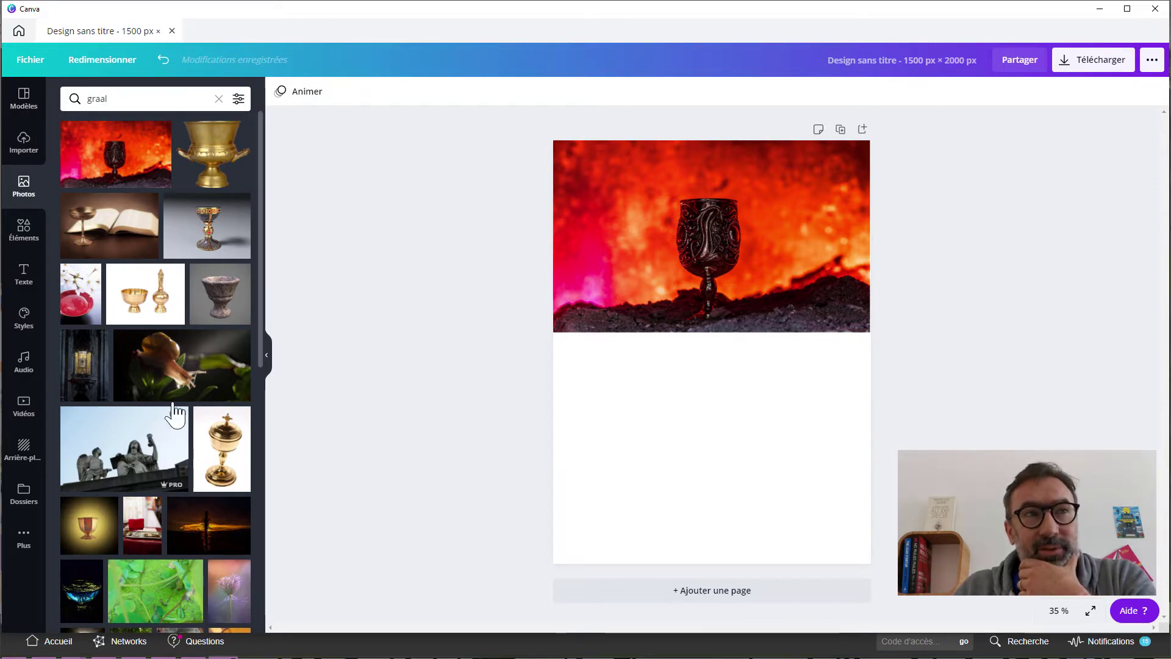
scroll(177, 363, "down", 6)
scroll(174, 360, "up", 6)
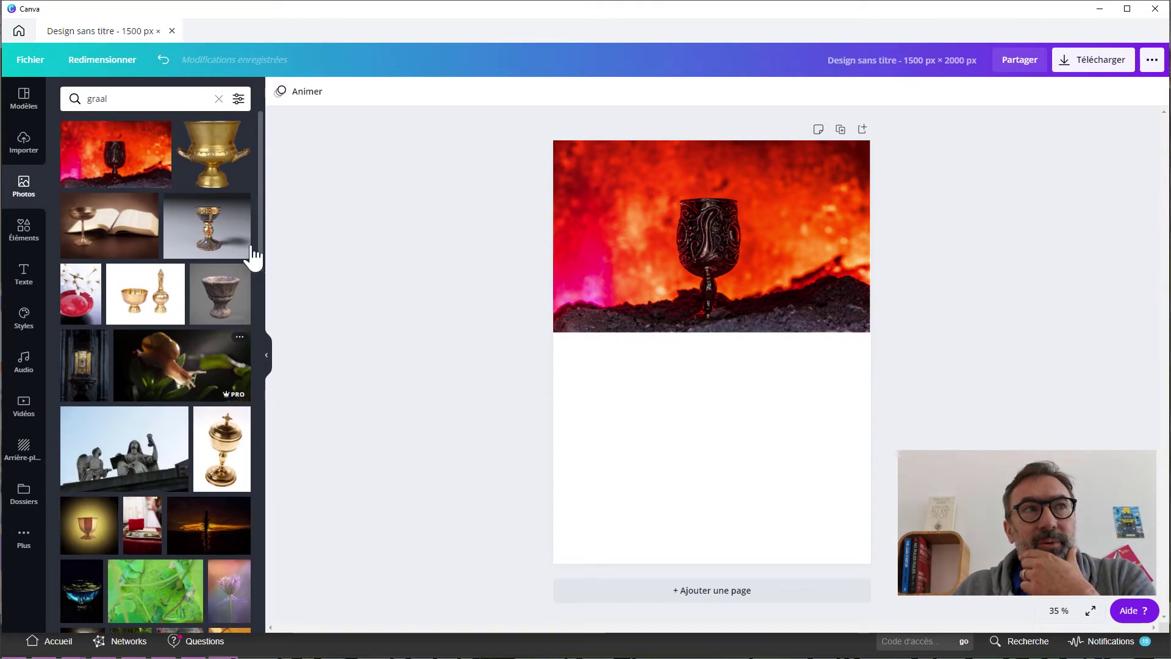
Search the design templates for "fiche"
left_click(25, 108)
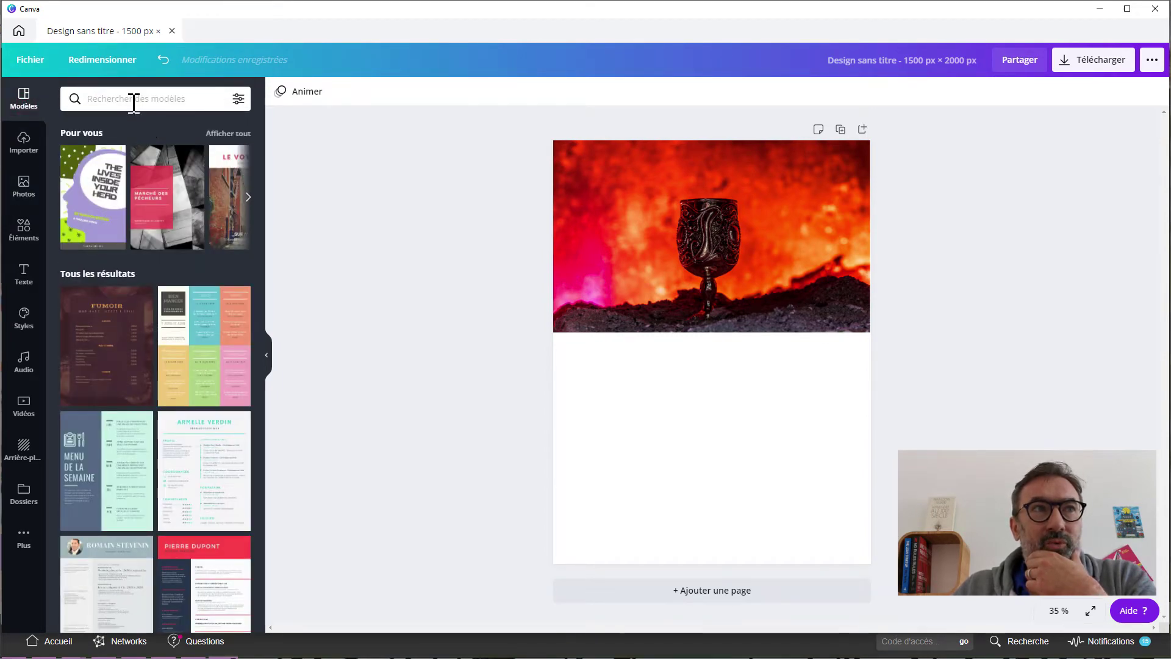
left_click(133, 100)
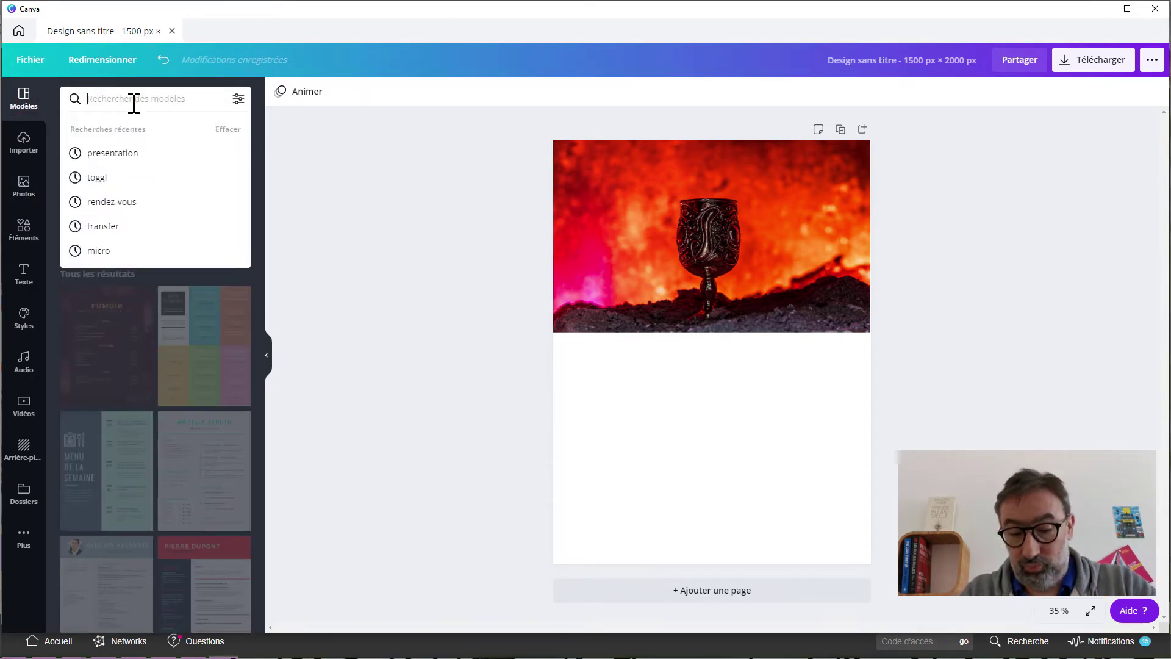
type("fiche")
key("Return")
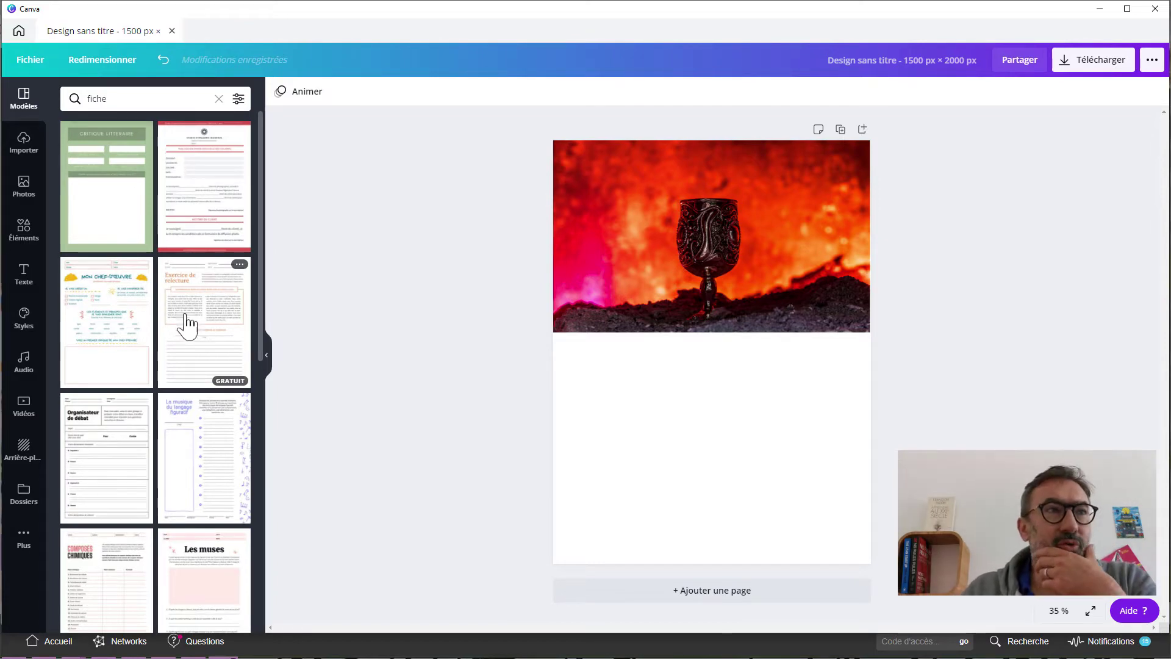
Find the "Mon journal du ciel" worksheet template among the results and apply it to the page
scroll(193, 336, "down", 1)
scroll(193, 335, "down", 6)
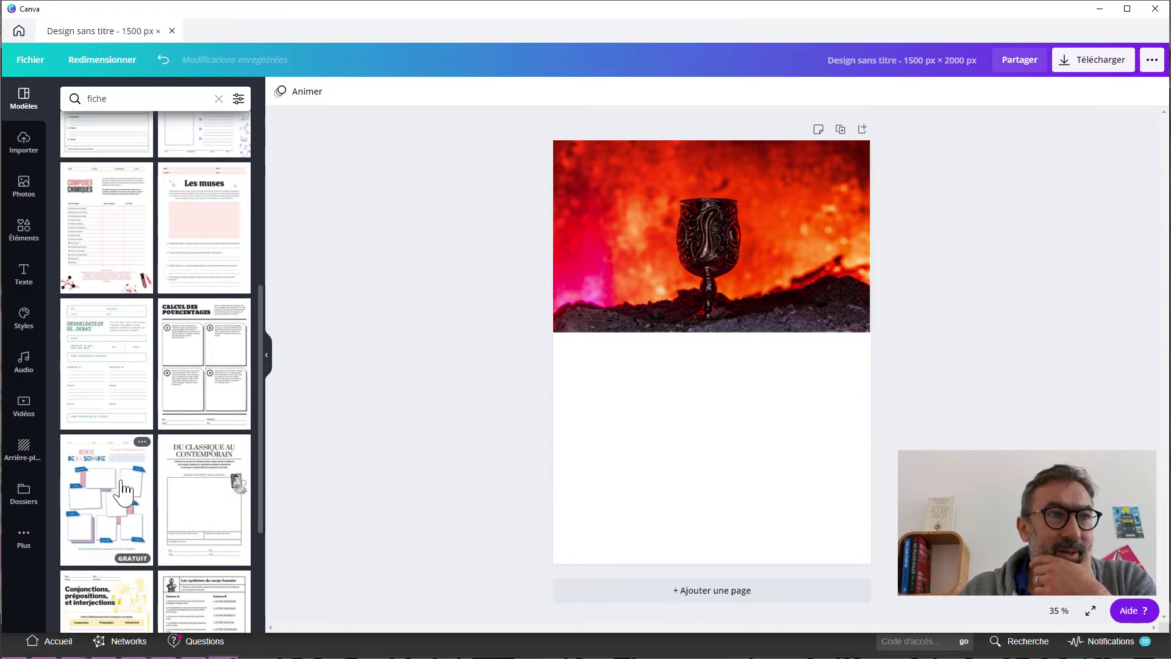
scroll(104, 378, "down", 2)
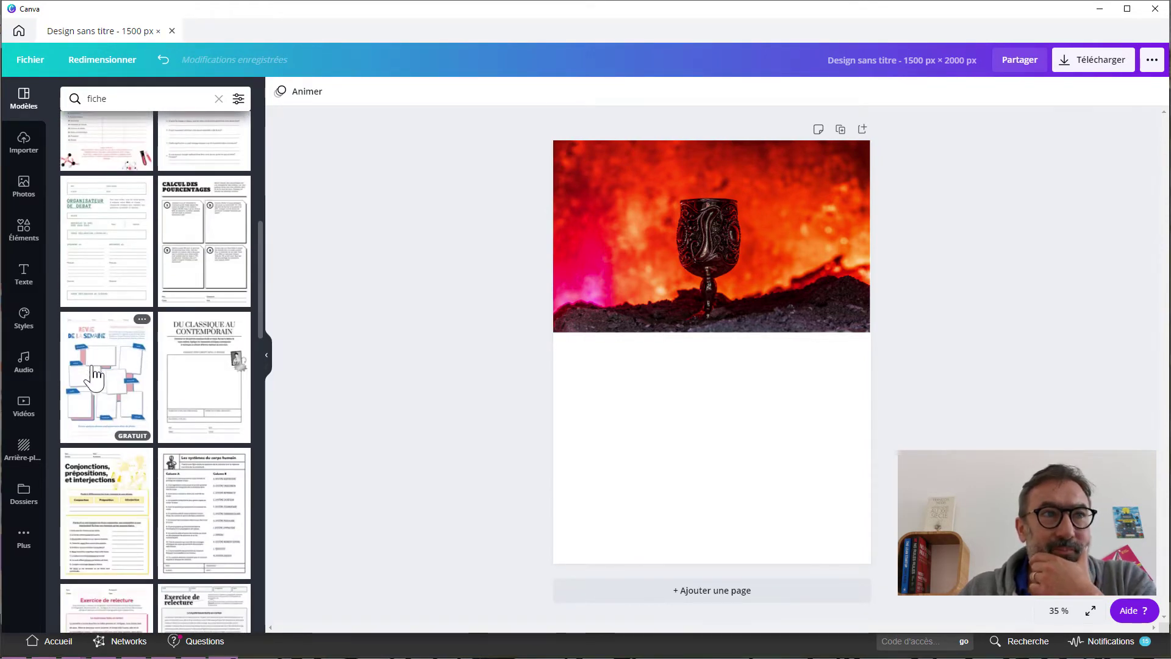
scroll(98, 376, "down", 8)
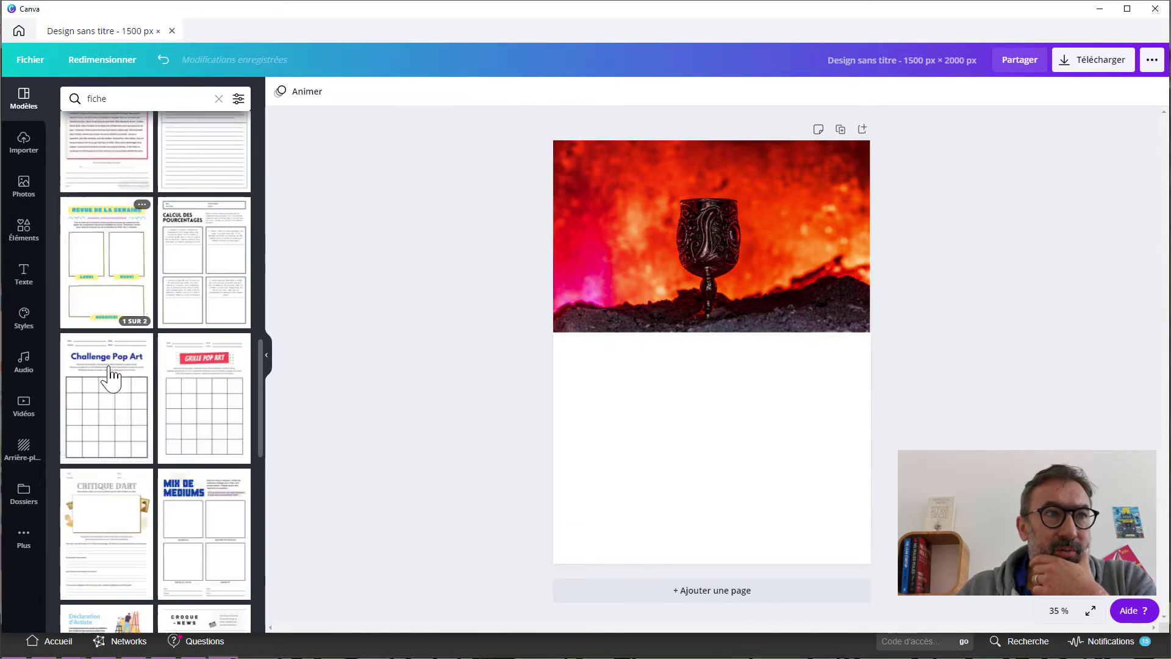
scroll(111, 375, "down", 5)
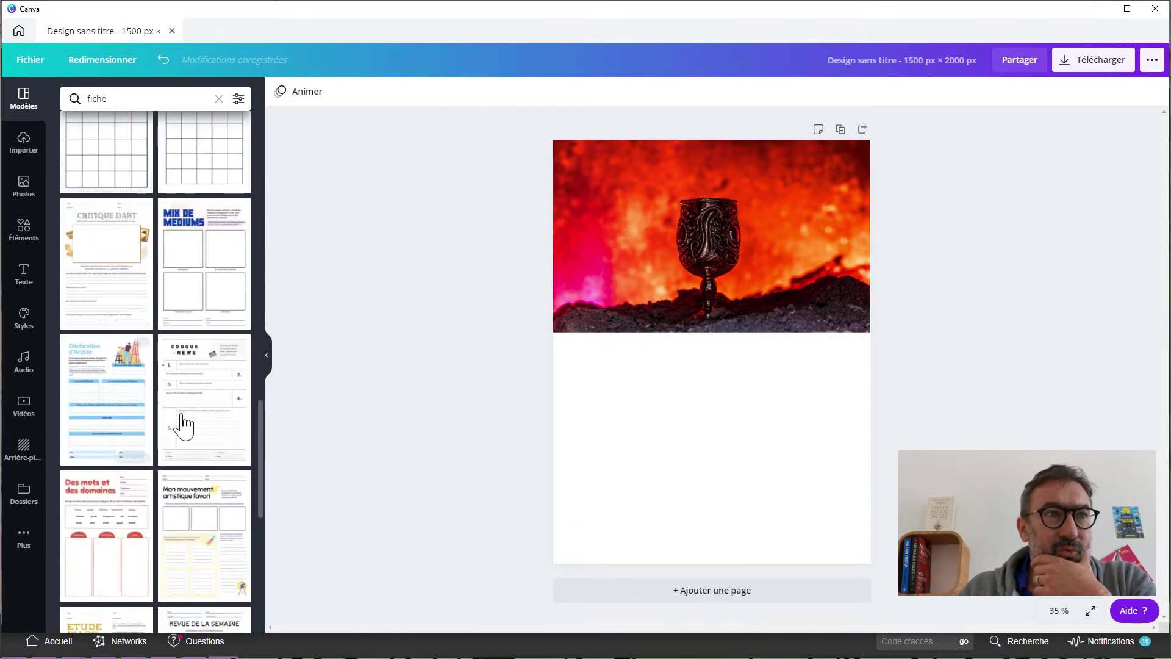
scroll(162, 436, "down", 4)
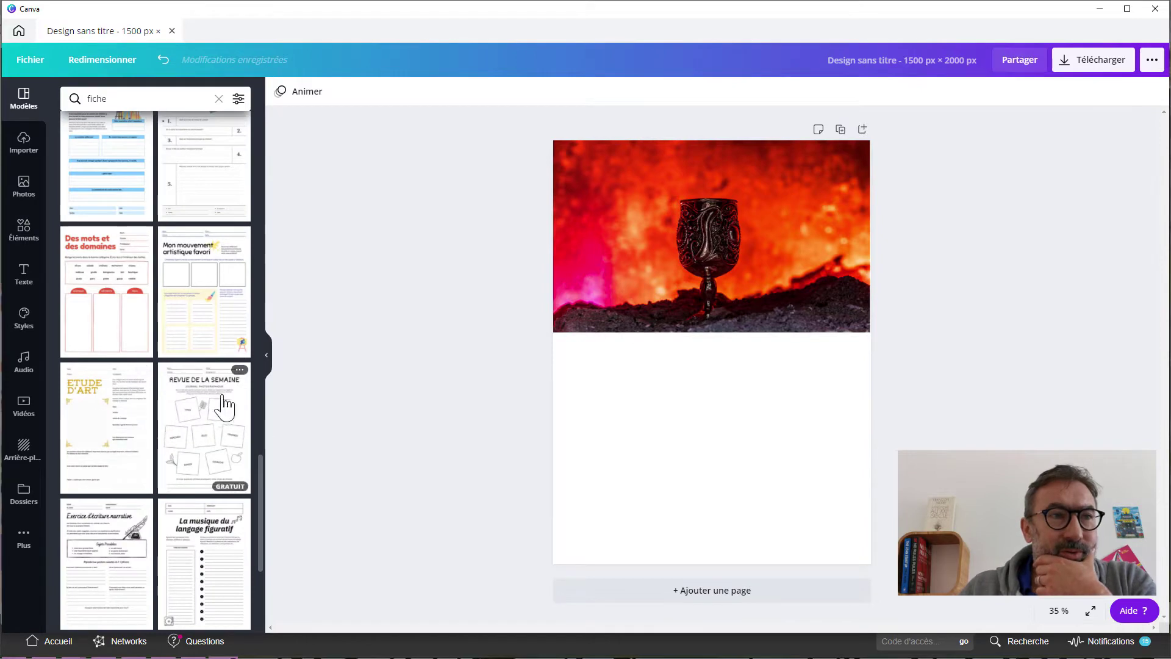
scroll(203, 456, "down", 10)
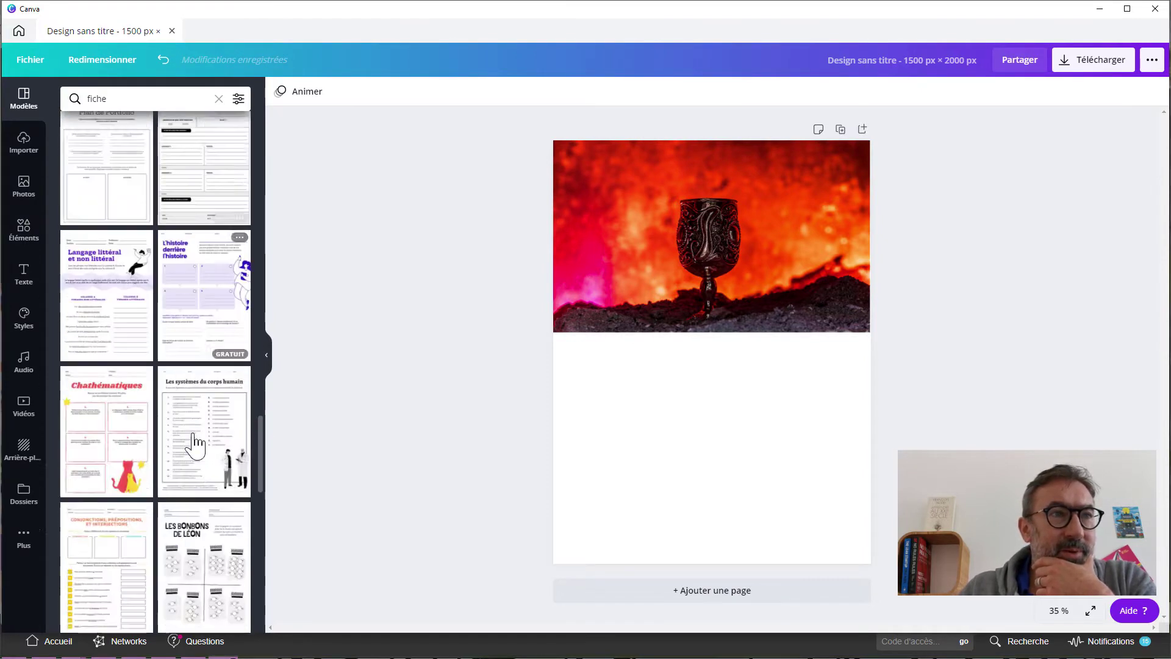
scroll(201, 385, "down", 4)
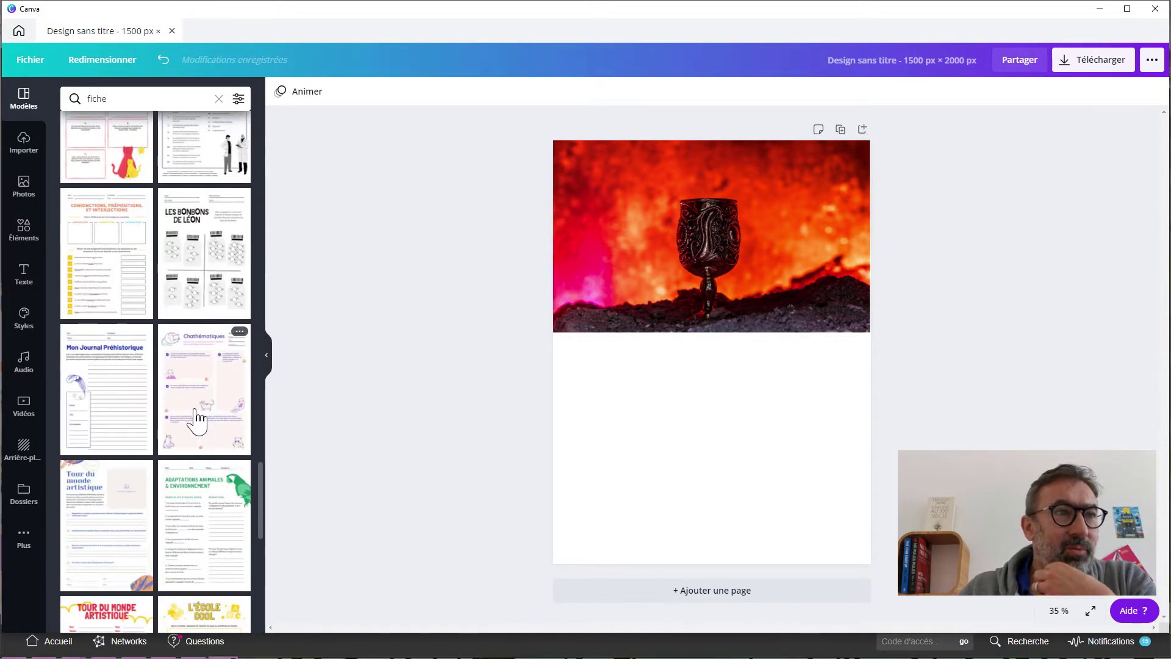
scroll(196, 420, "down", 7)
scroll(197, 420, "down", 4)
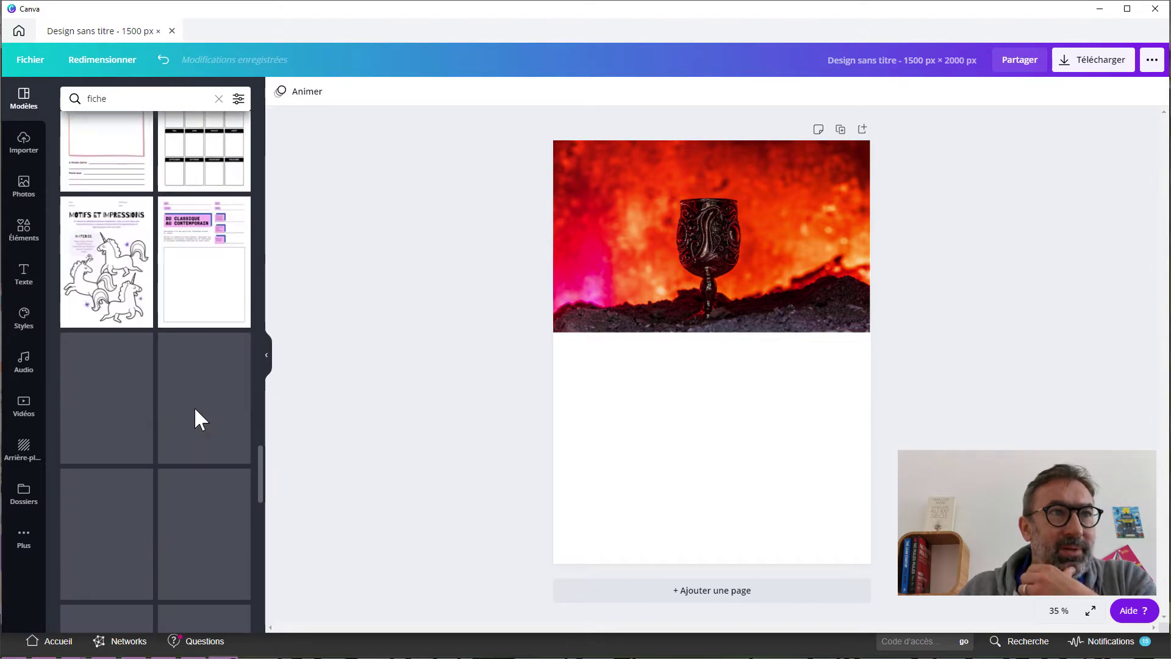
scroll(196, 419, "down", 2)
scroll(197, 420, "down", 1)
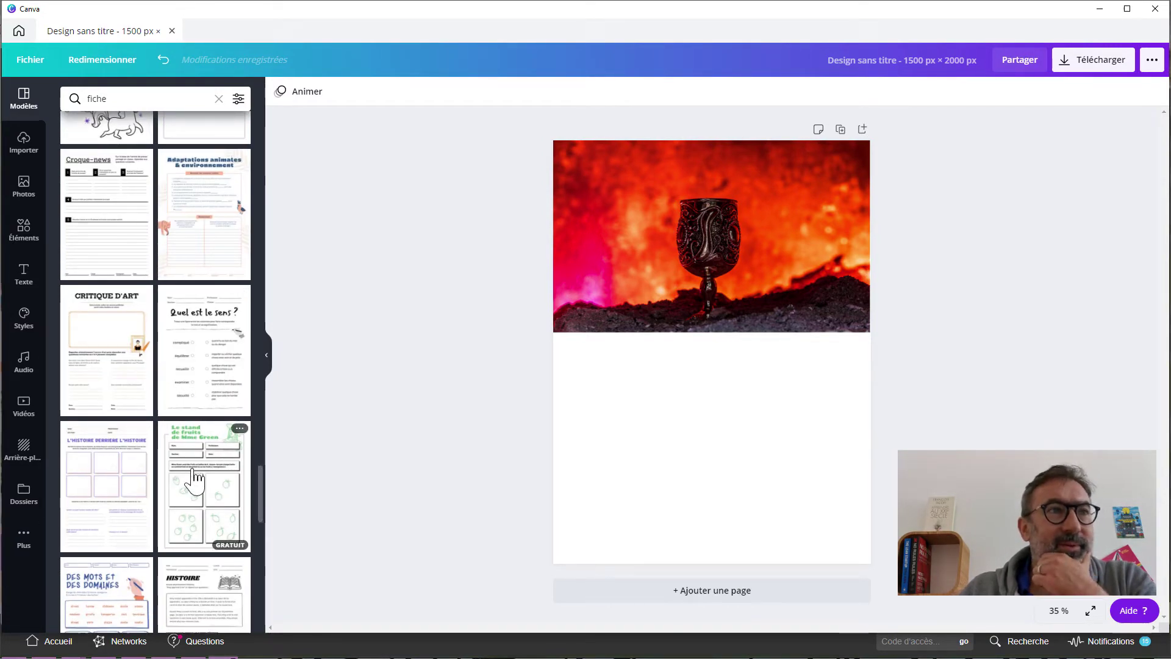
scroll(194, 477, "down", 3)
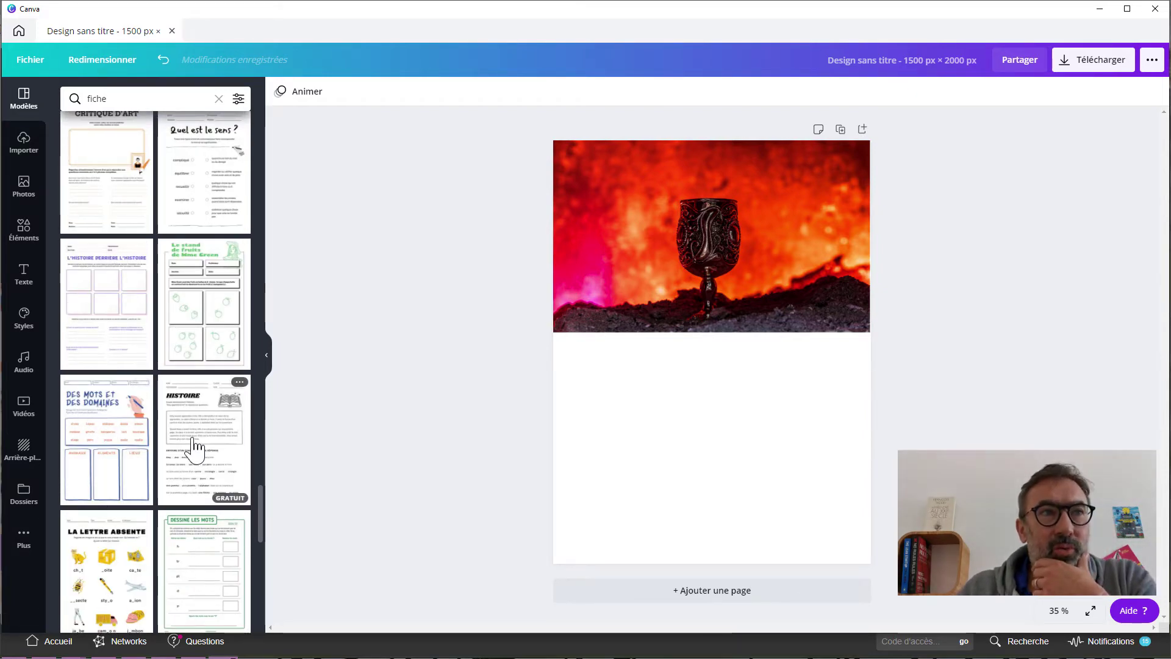
scroll(196, 445, "down", 4)
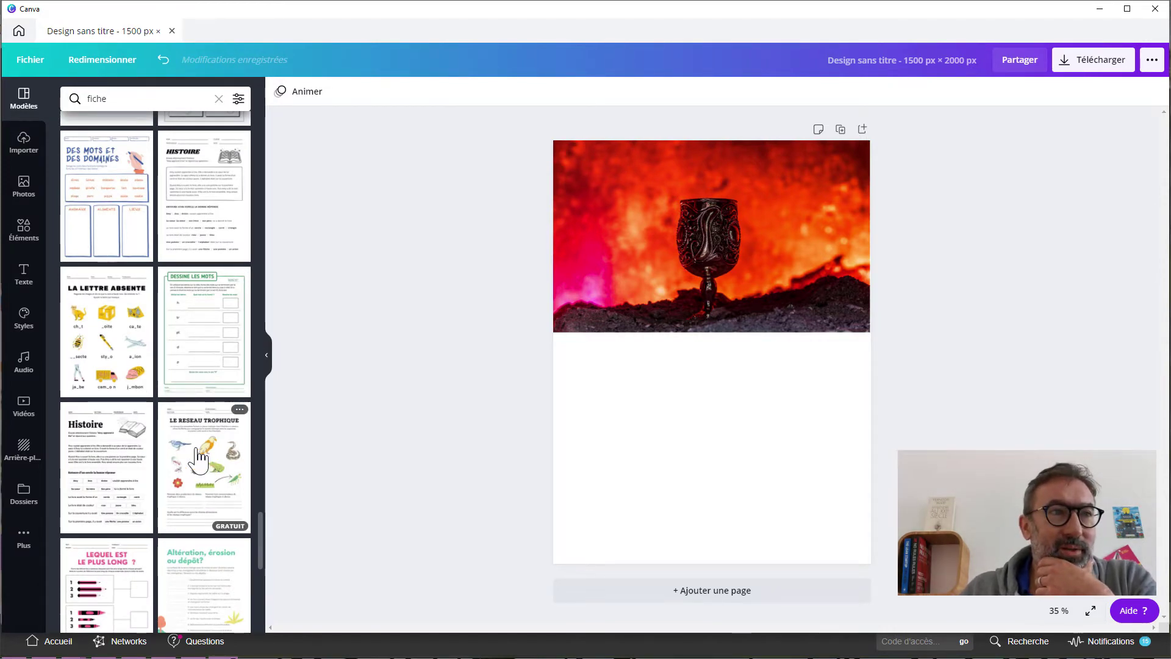
scroll(198, 457, "down", 3)
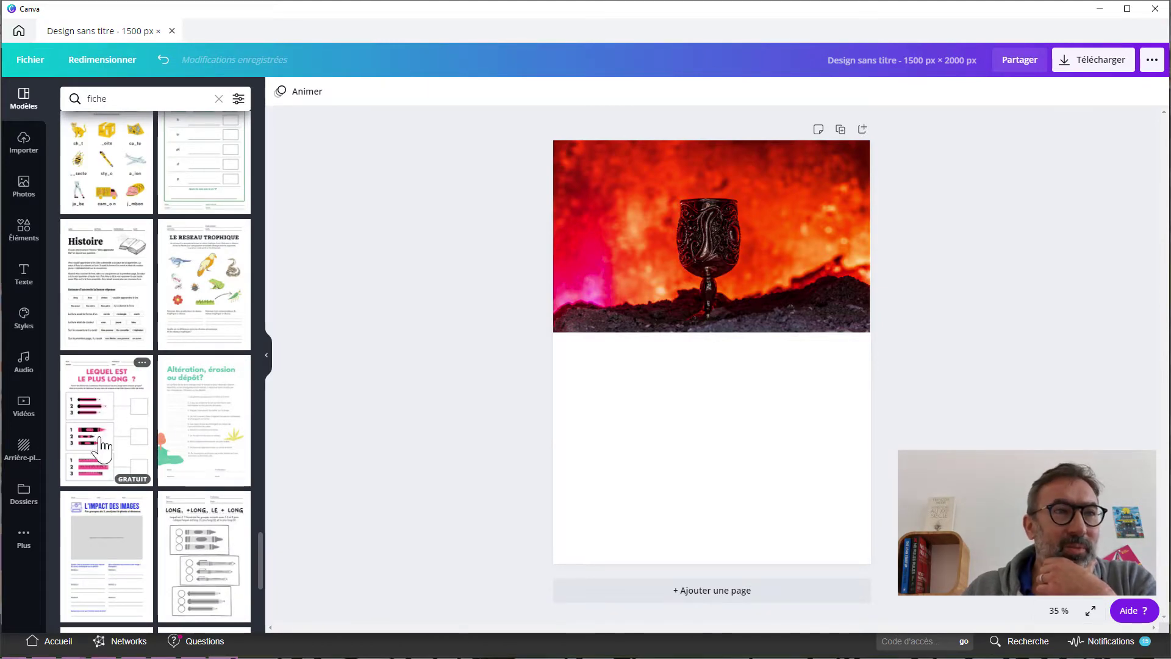
scroll(208, 476, "down", 4)
scroll(221, 470, "down", 4)
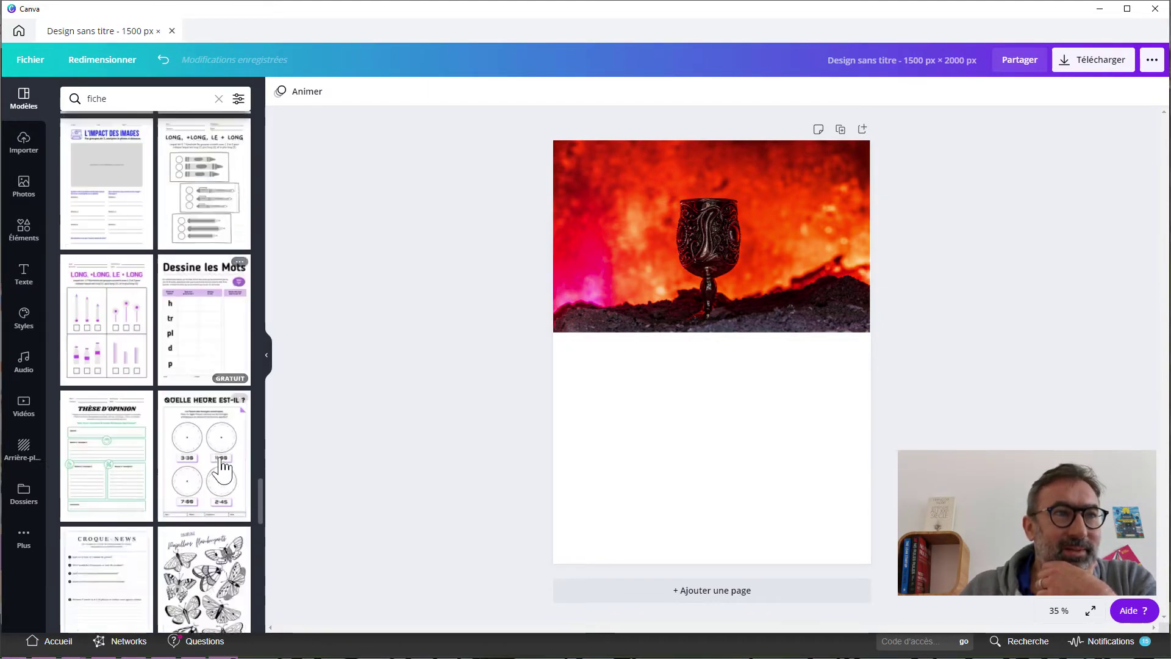
scroll(213, 464, "down", 6)
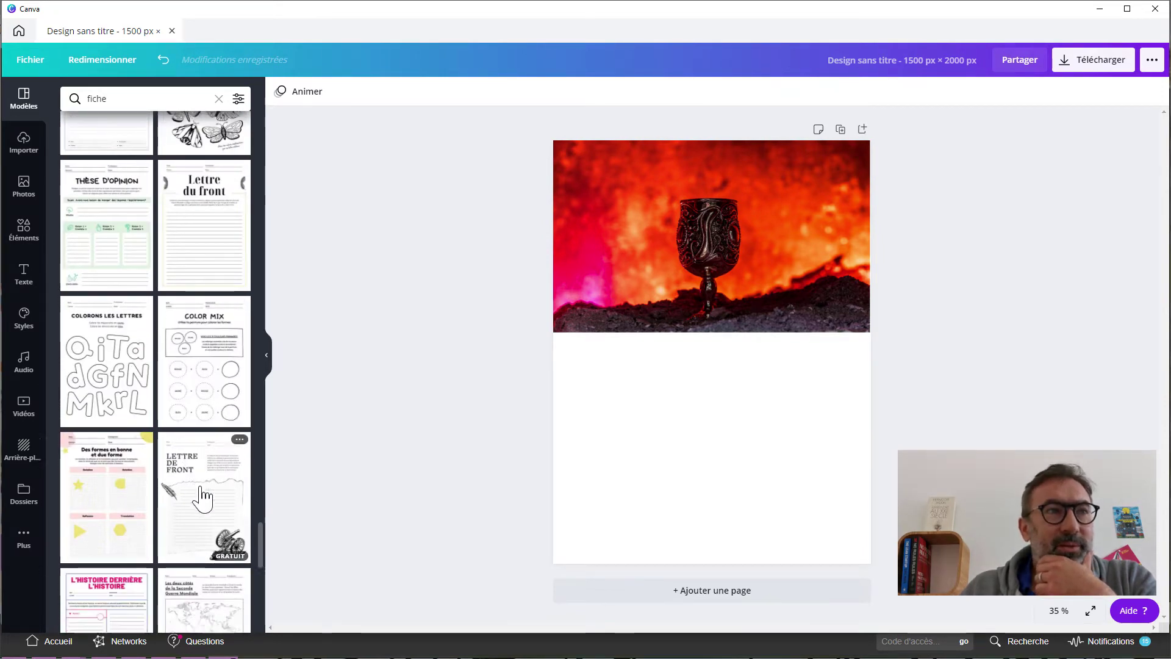
scroll(204, 491, "down", 6)
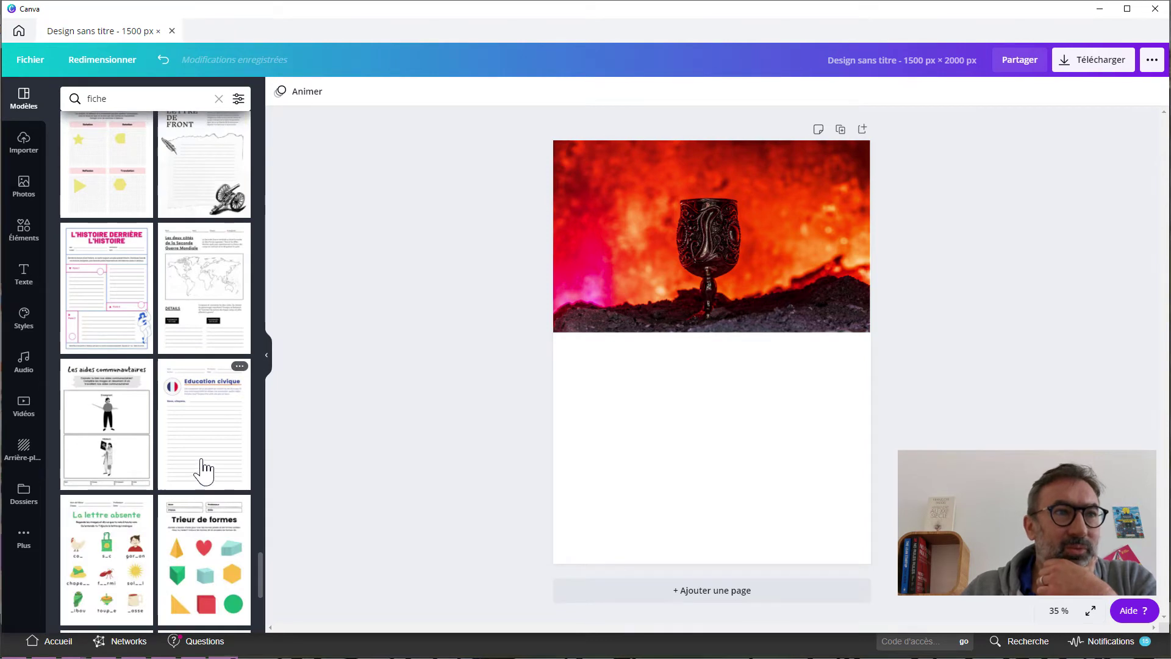
scroll(204, 470, "down", 4)
scroll(204, 469, "down", 7)
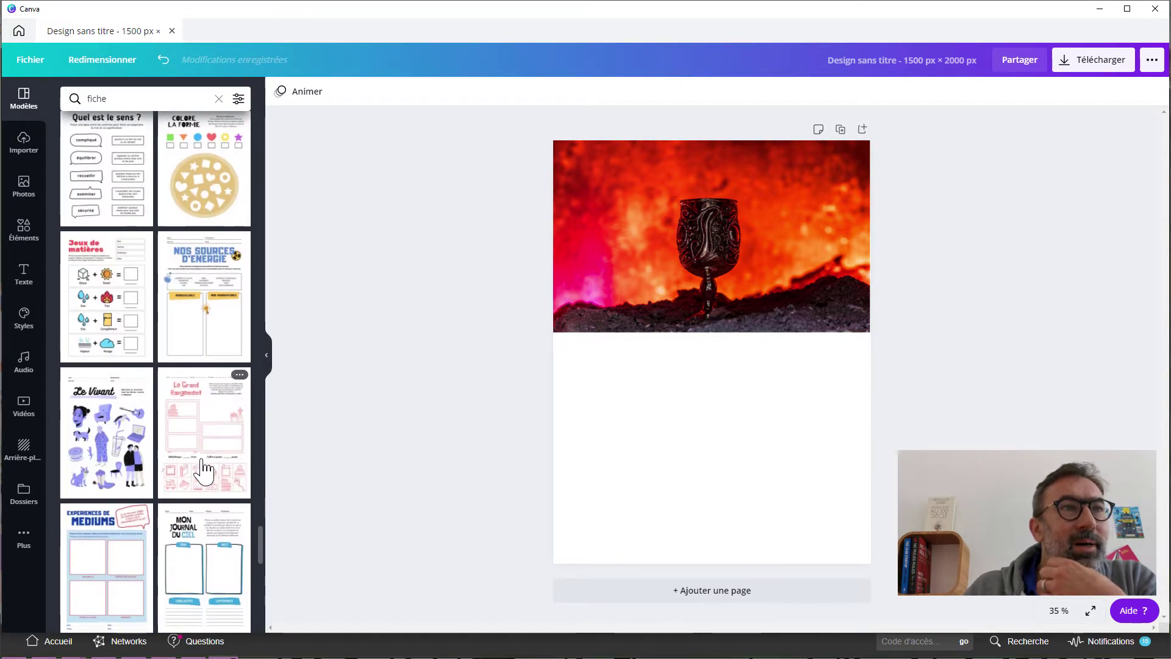
scroll(204, 469, "down", 4)
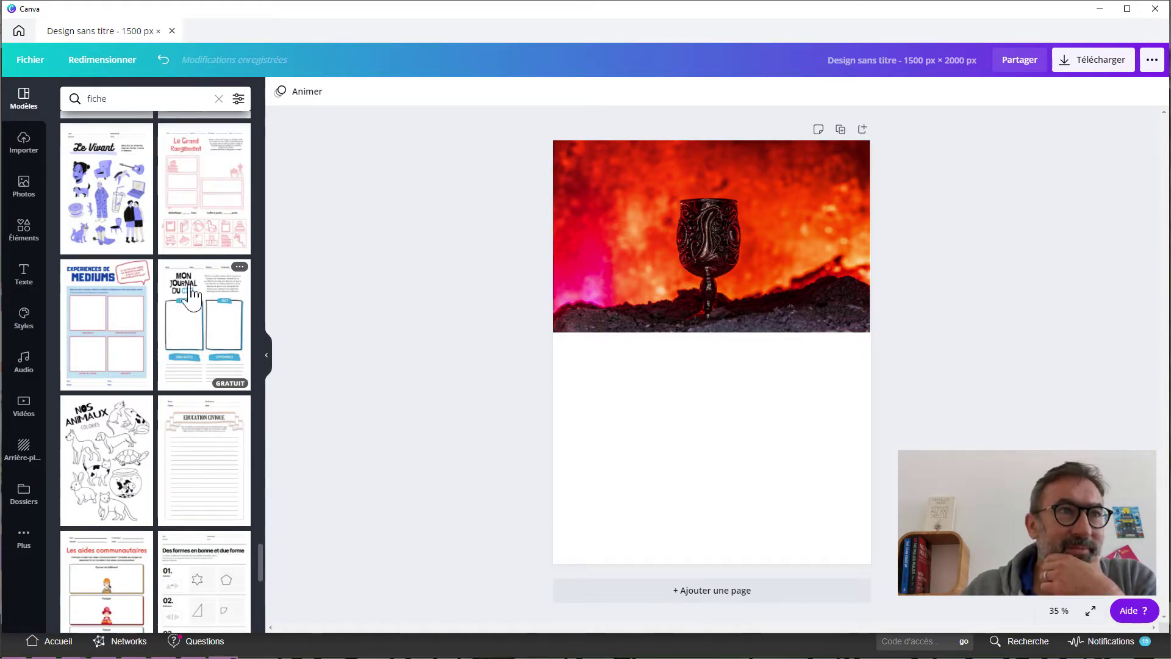
left_click_drag(187, 336, 612, 403)
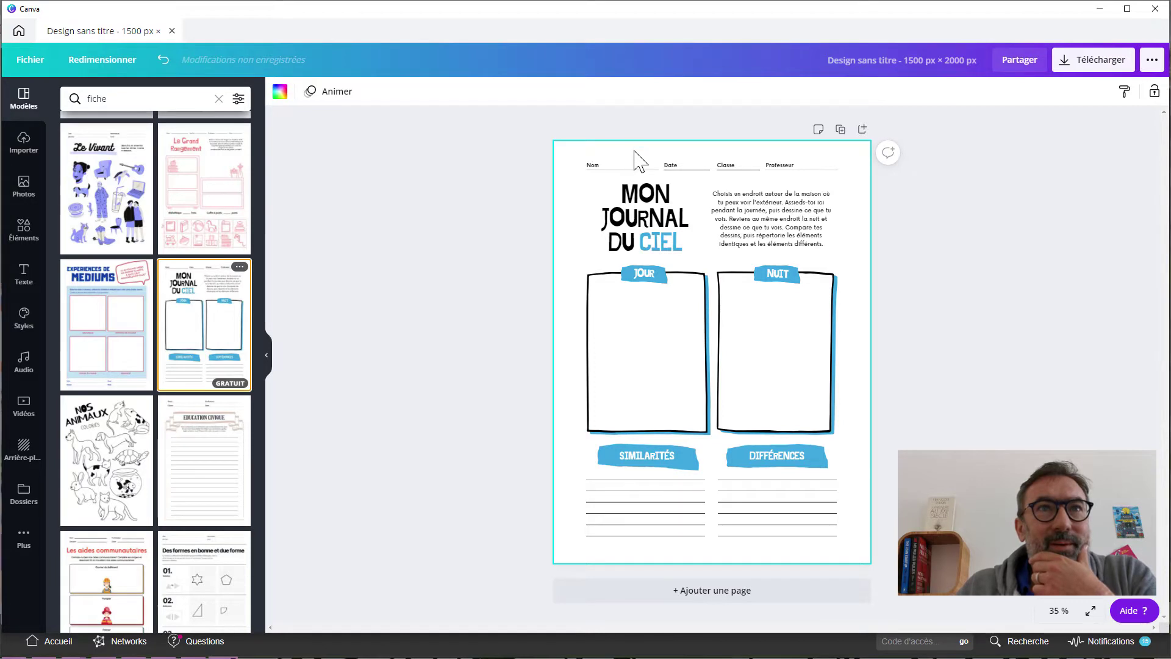
key("Escape")
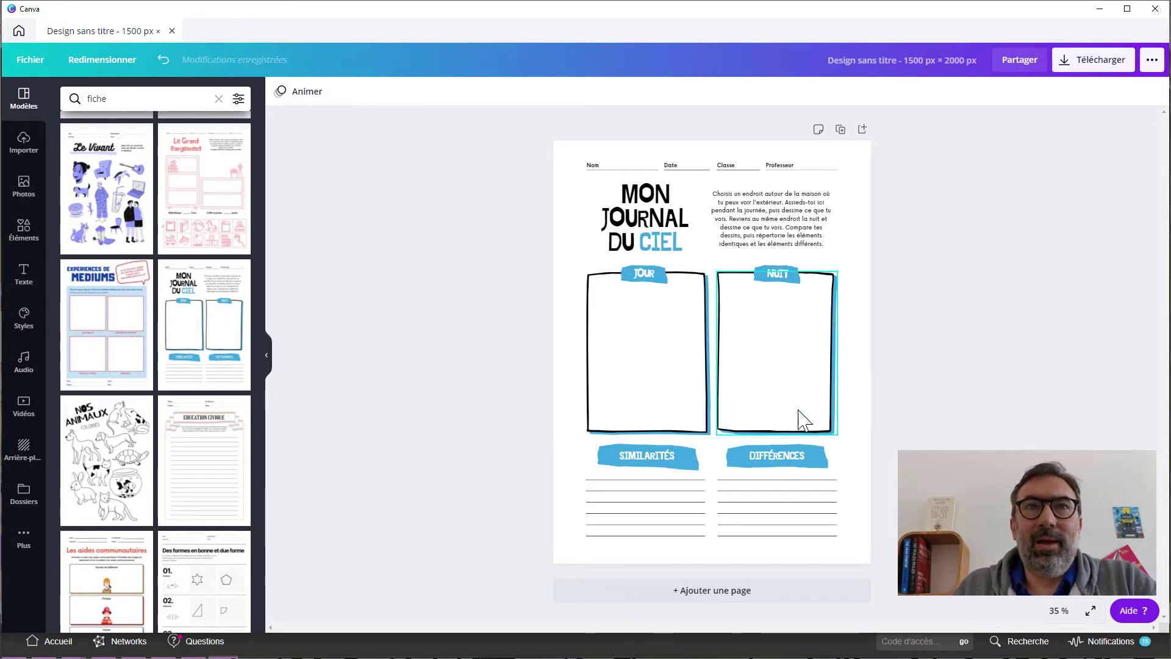
Delete the instruction paragraph beside the "Mon journal du ciel" title
left_click(664, 225)
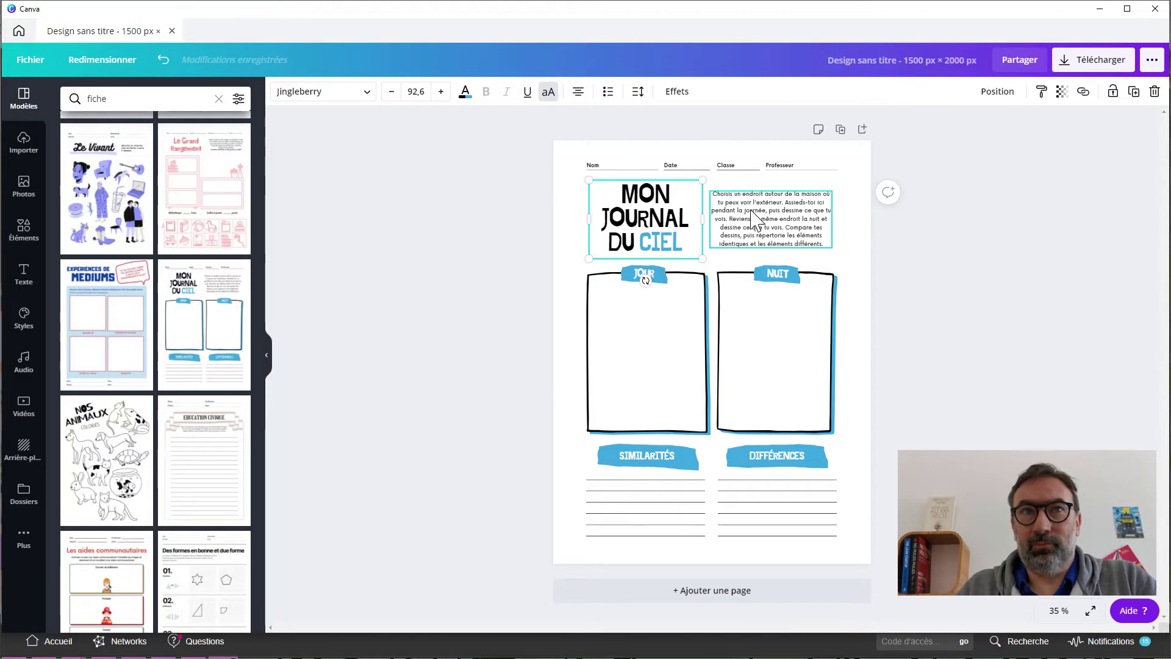
left_click(796, 182)
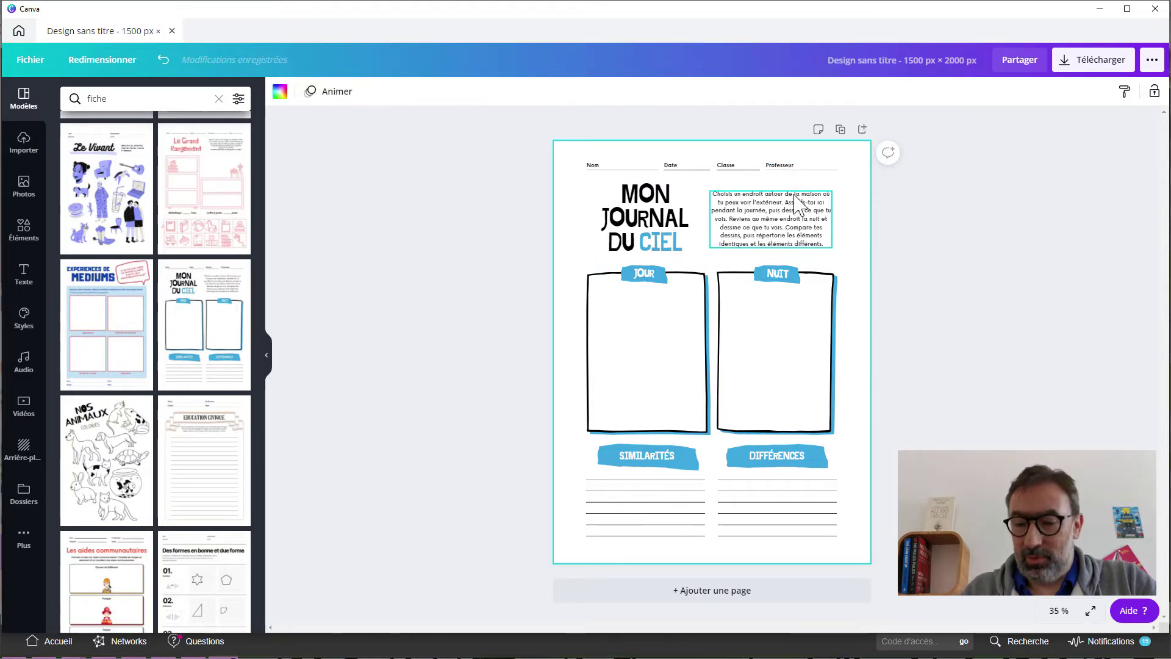
left_click(792, 194)
key("Delete")
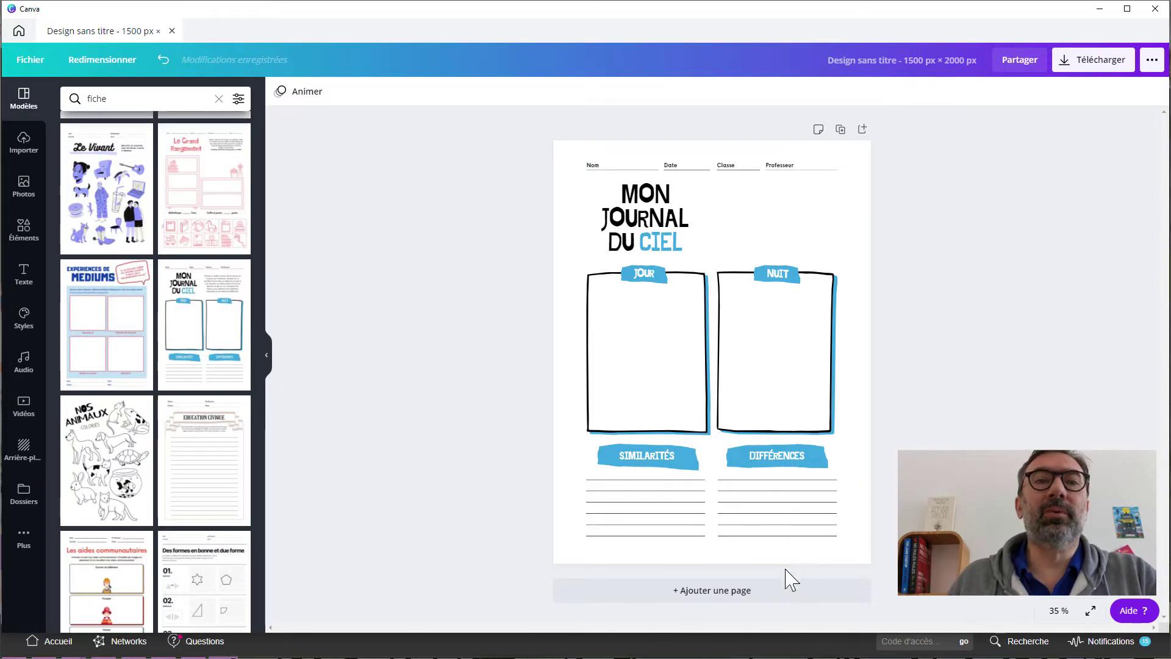
Add a blank second page and delete the Nom, Date, Classe and Professeur header row from page 1
left_click(695, 590)
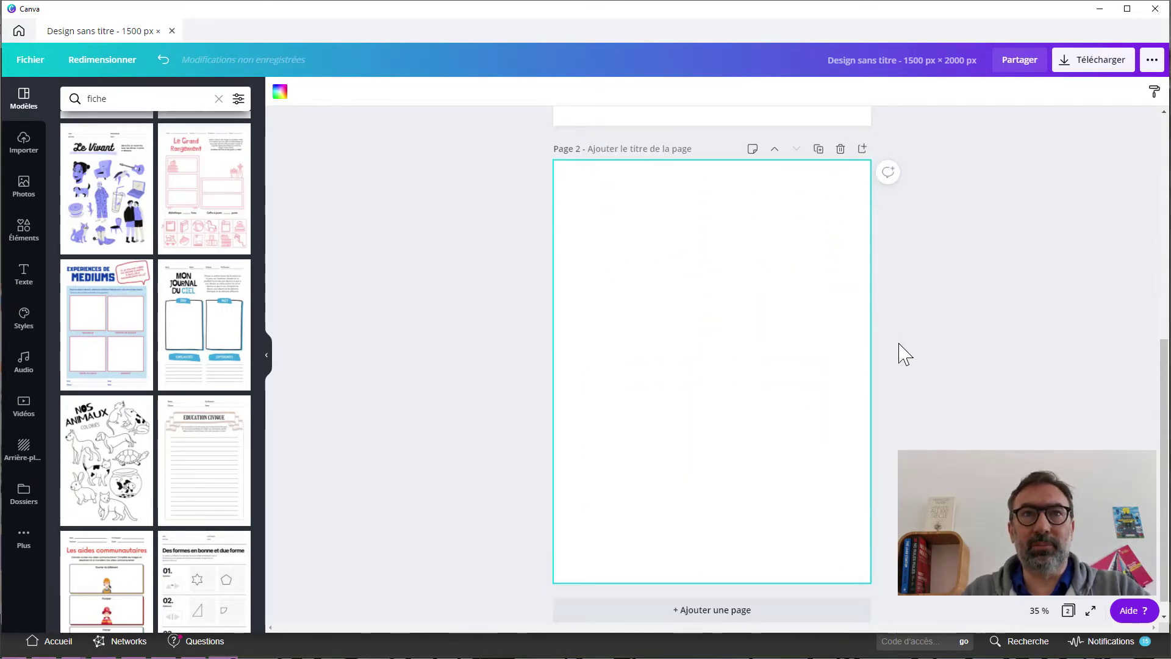
scroll(902, 357, "up", 1)
scroll(898, 359, "down", 2)
scroll(700, 195, "up", 3)
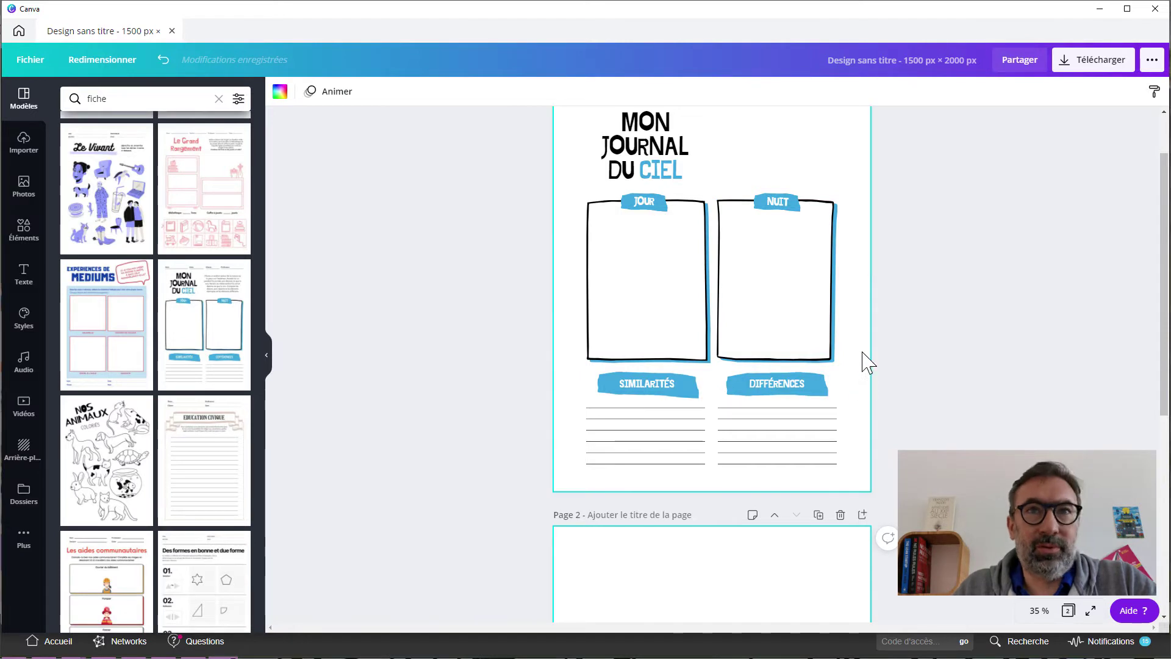
scroll(849, 220, "up", 2)
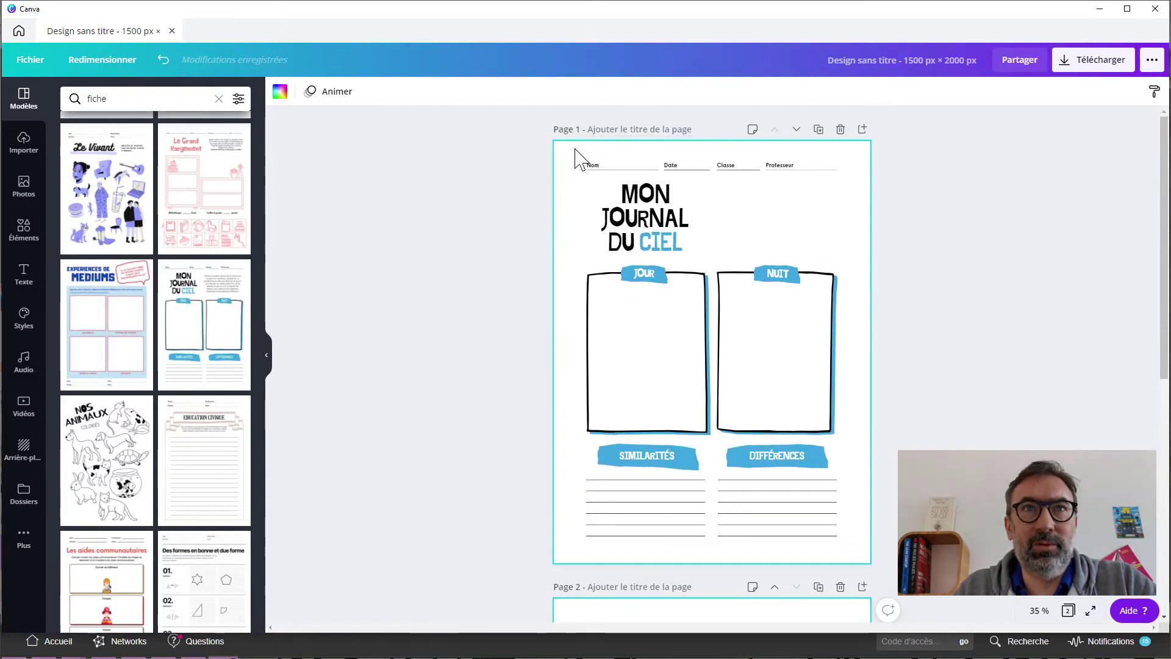
left_click_drag(575, 148, 858, 188)
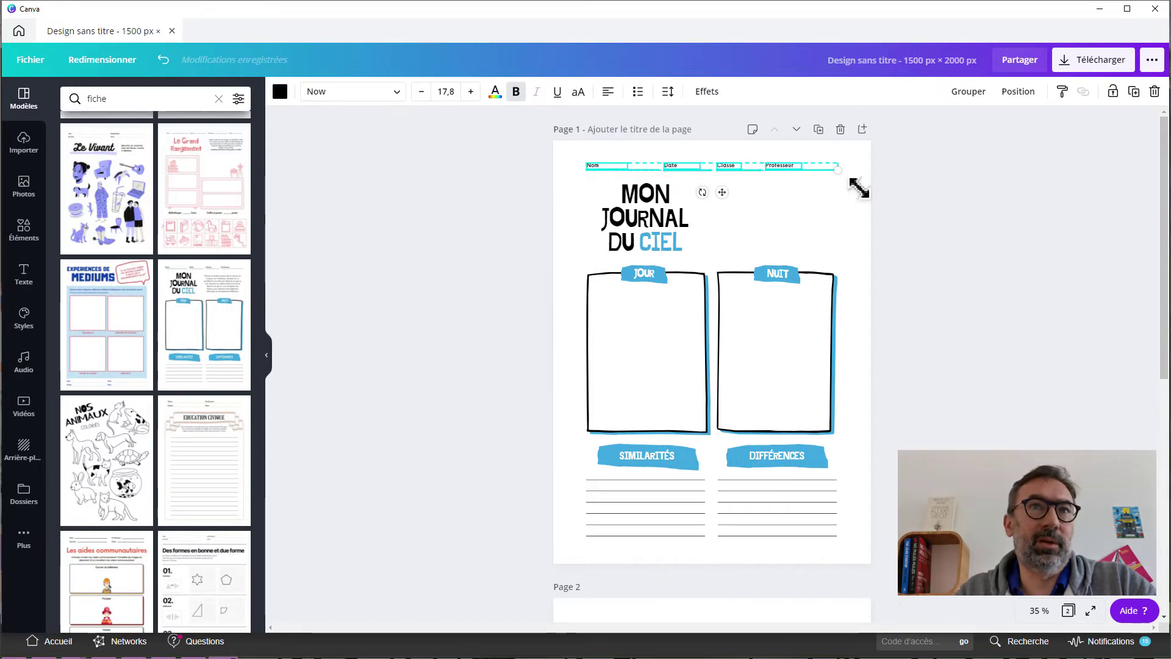
key("Delete")
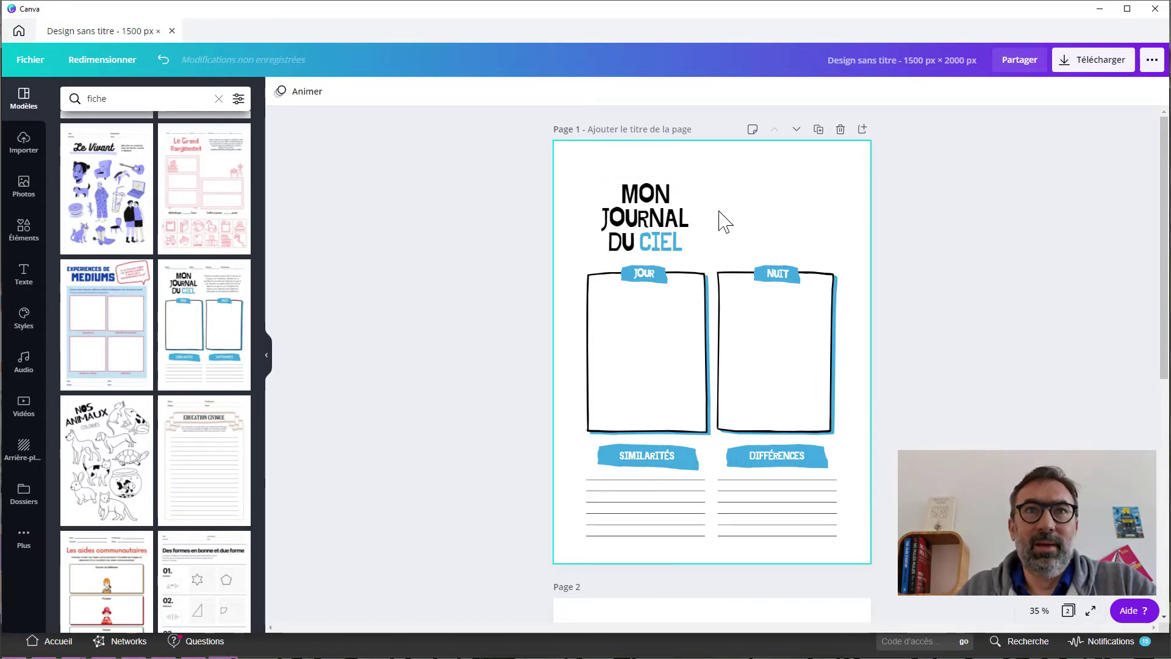
Move the Jour and Nuit frames, the Similarités and Différences labels and their writing lines from page 1 onto page 2
scroll(732, 235, "down", 2)
left_click(567, 139)
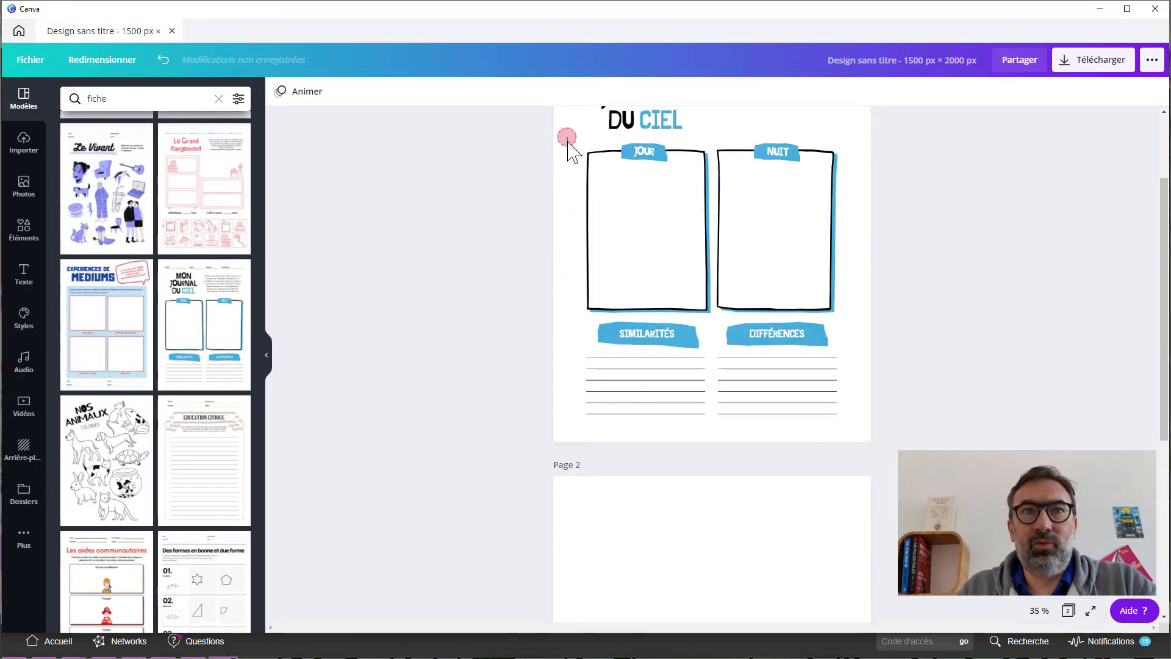
left_click_drag(567, 140, 866, 447)
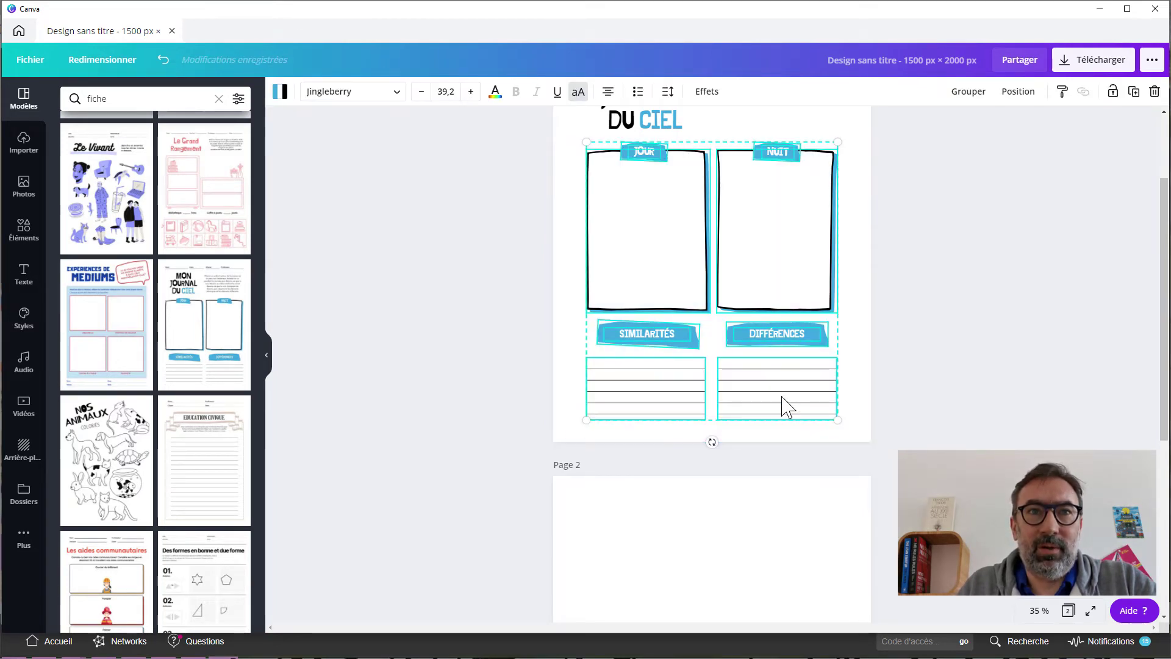
left_click_drag(772, 386, 729, 549)
left_click(738, 313)
Move the "Mon journal du ciel" title down into the lower half of page 1 to free the upper area
scroll(706, 217, "up", 2)
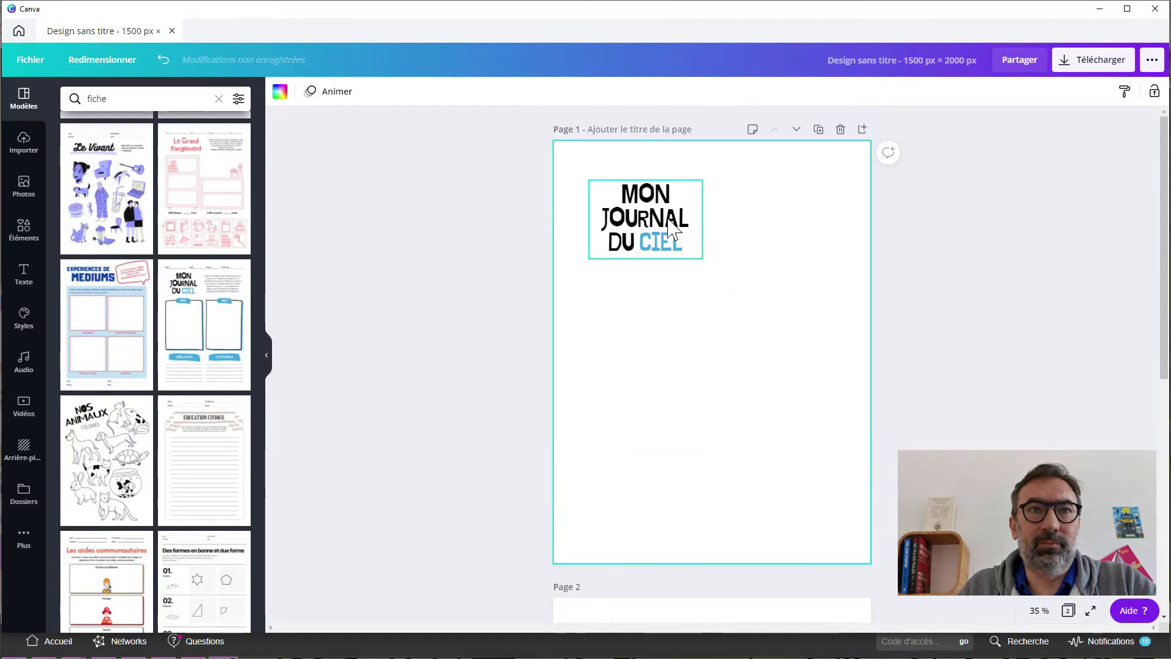
left_click(645, 221)
left_click_drag(644, 220, 640, 410)
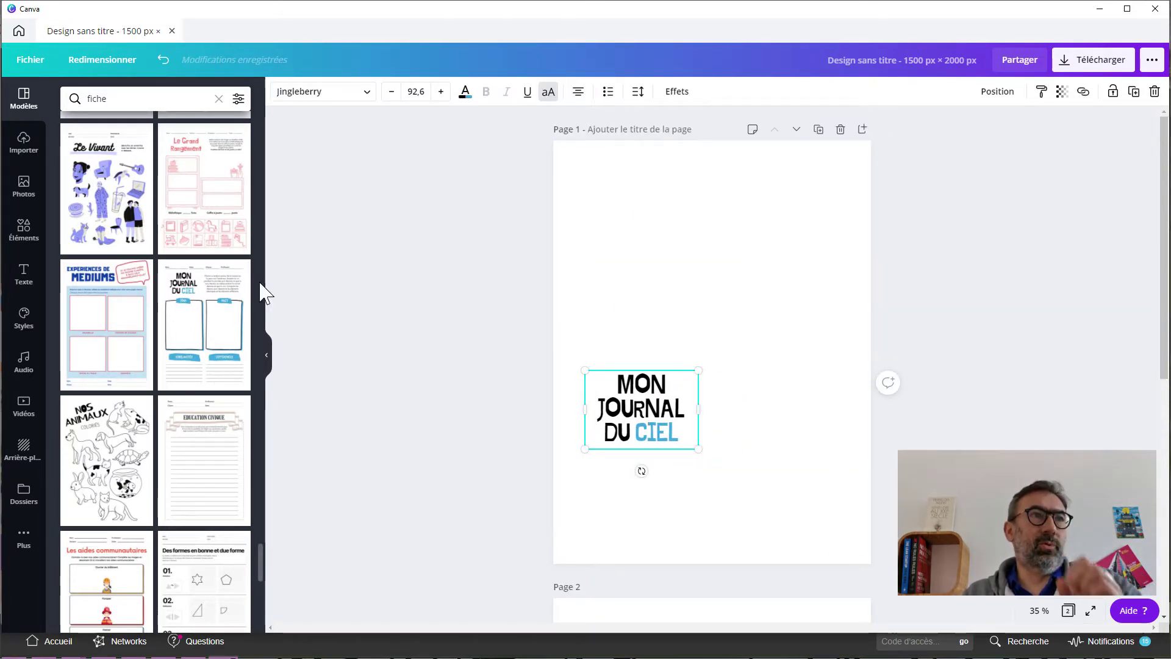
Place the dark goblet photo on page 1, enlarge it to the full page width and align it with the page's upper edge
left_click(23, 184)
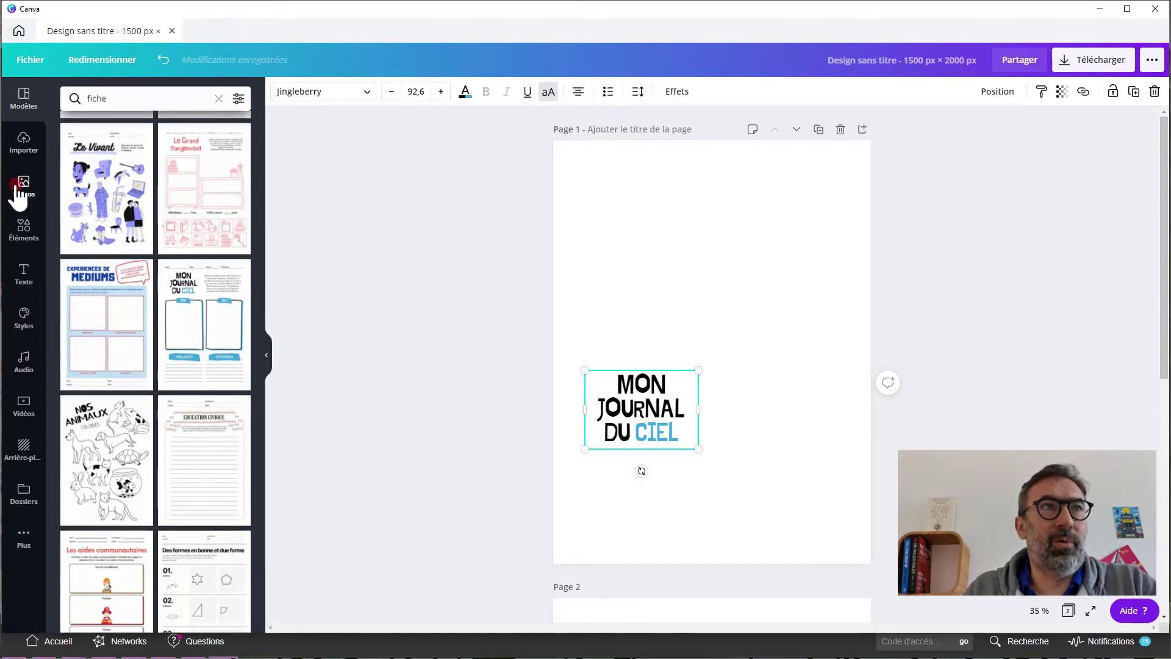
left_click_drag(116, 160, 616, 187)
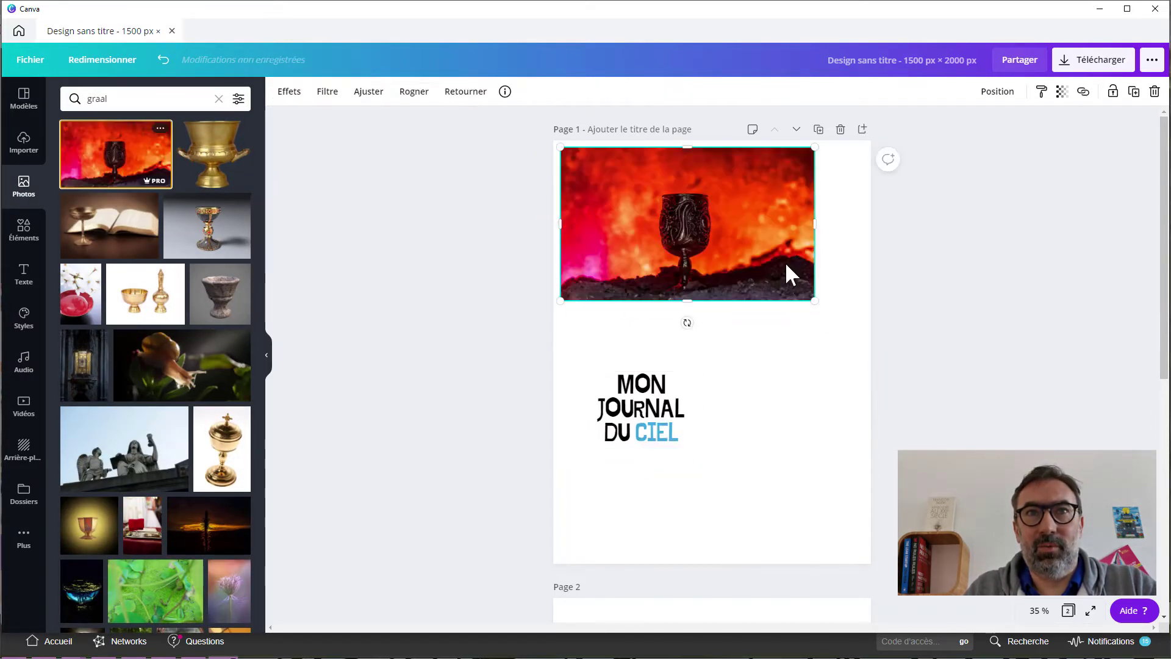
left_click_drag(817, 304, 871, 335)
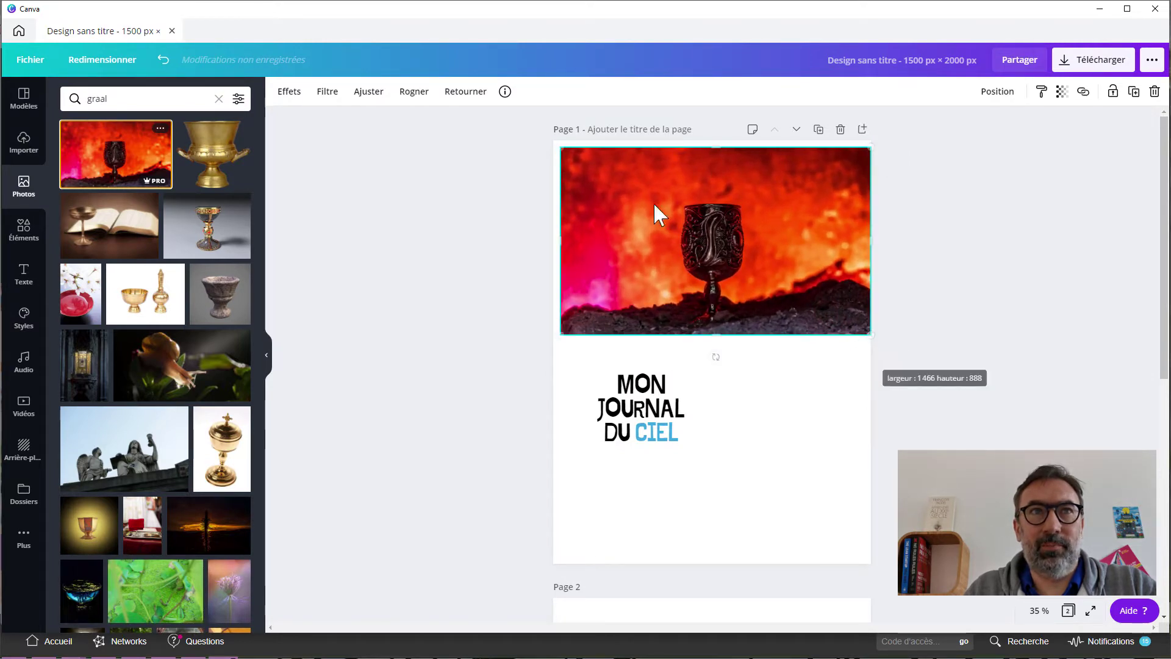
left_click_drag(561, 147, 554, 143)
left_click_drag(688, 205, 686, 197)
left_click(1014, 331)
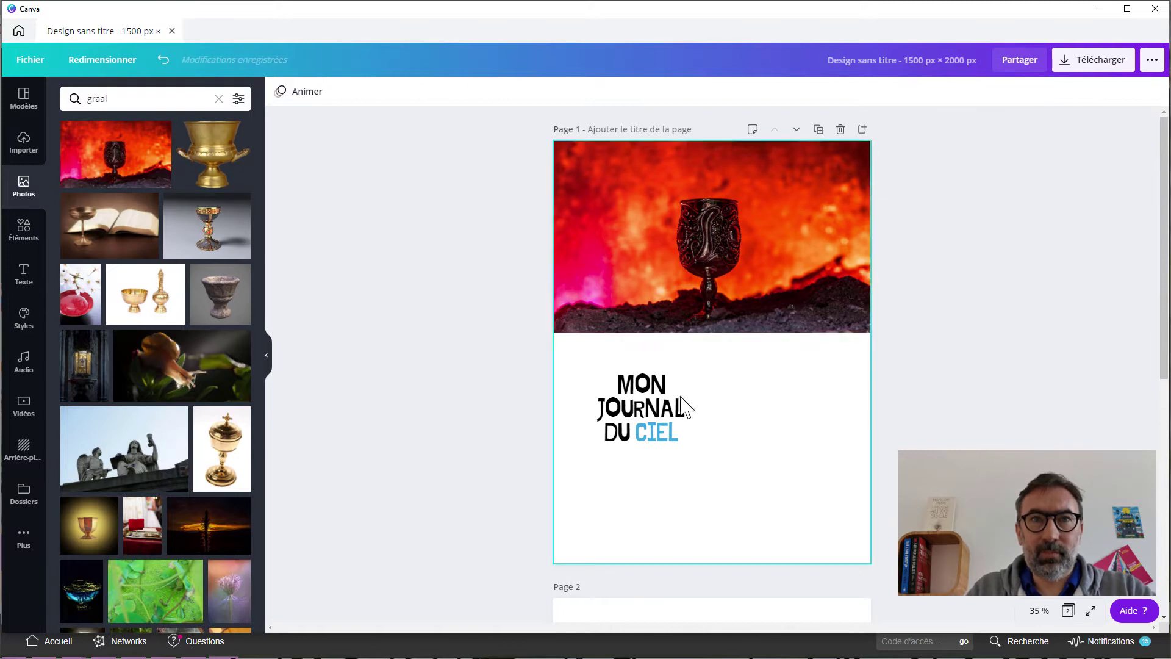
Replace the title text with "CANVA" in a widened text box and position it just beneath the goblet photo
left_click_drag(653, 397, 721, 376)
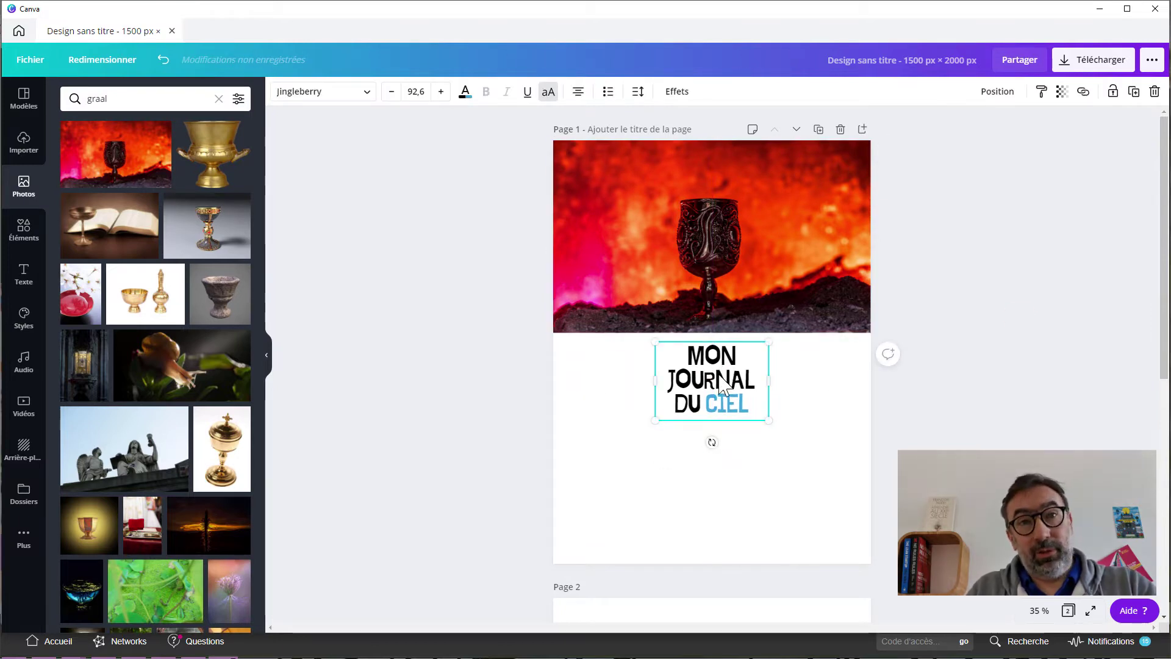
double_click(722, 379)
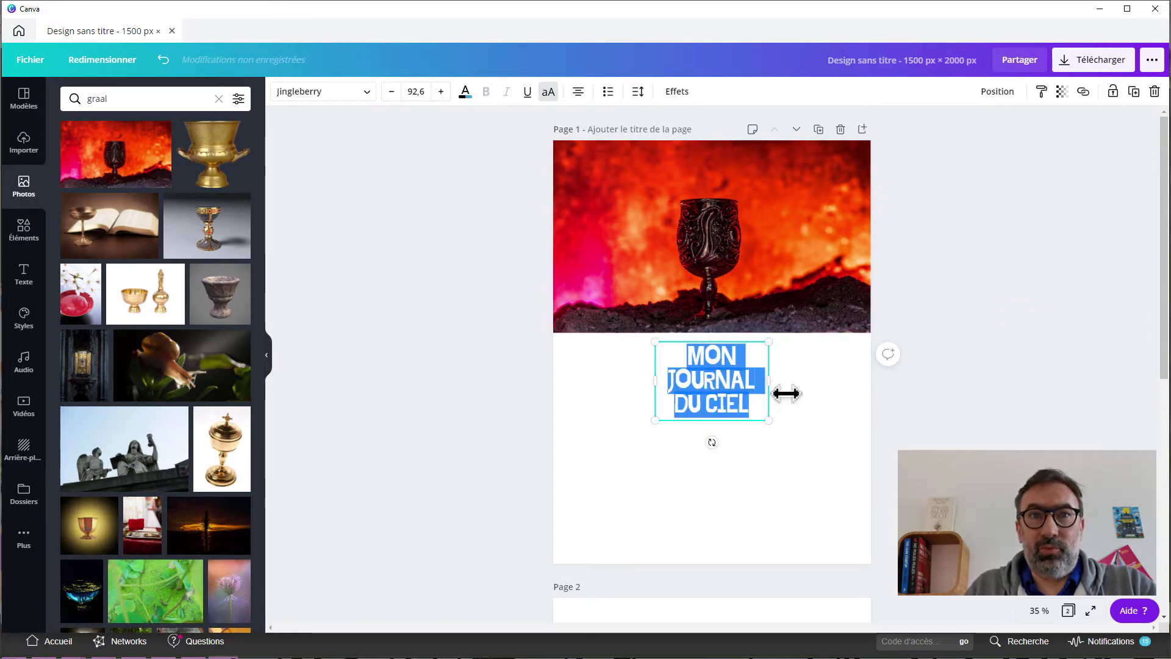
left_click_drag(772, 380, 671, 364)
double_click(772, 398)
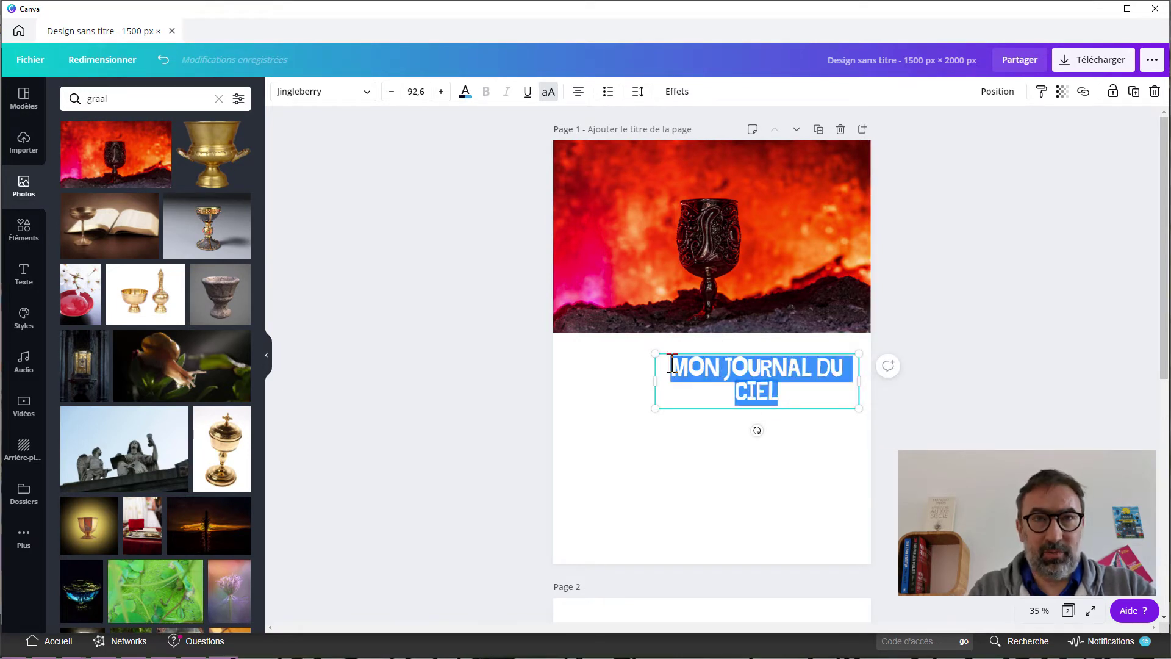
type("CANVA")
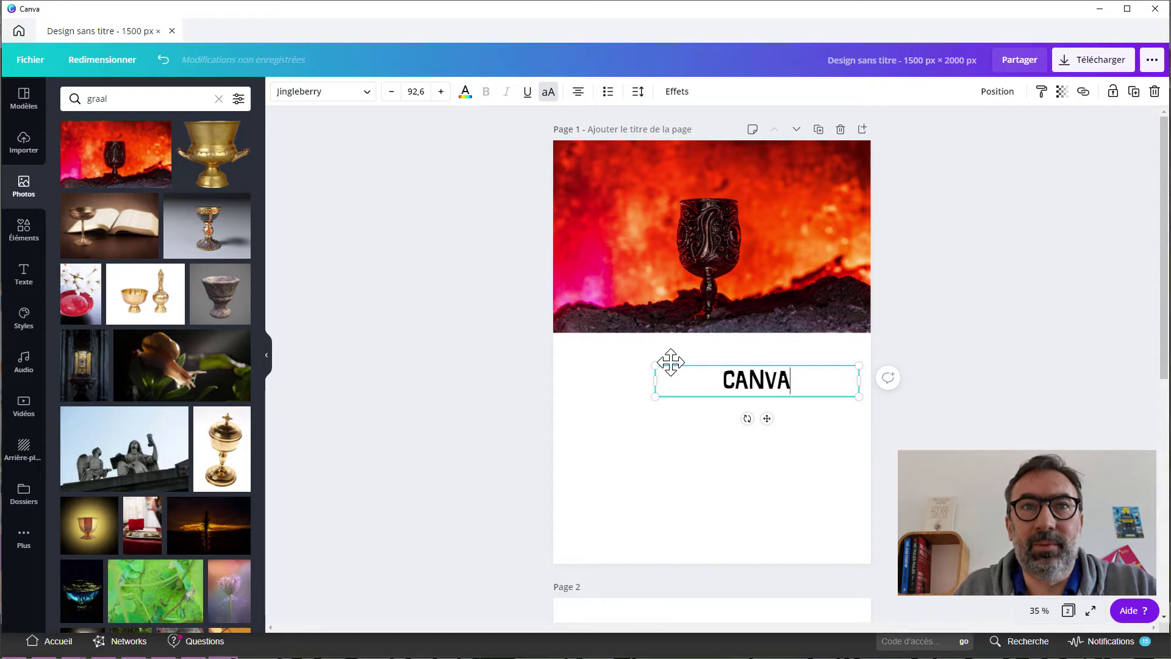
left_click(668, 427)
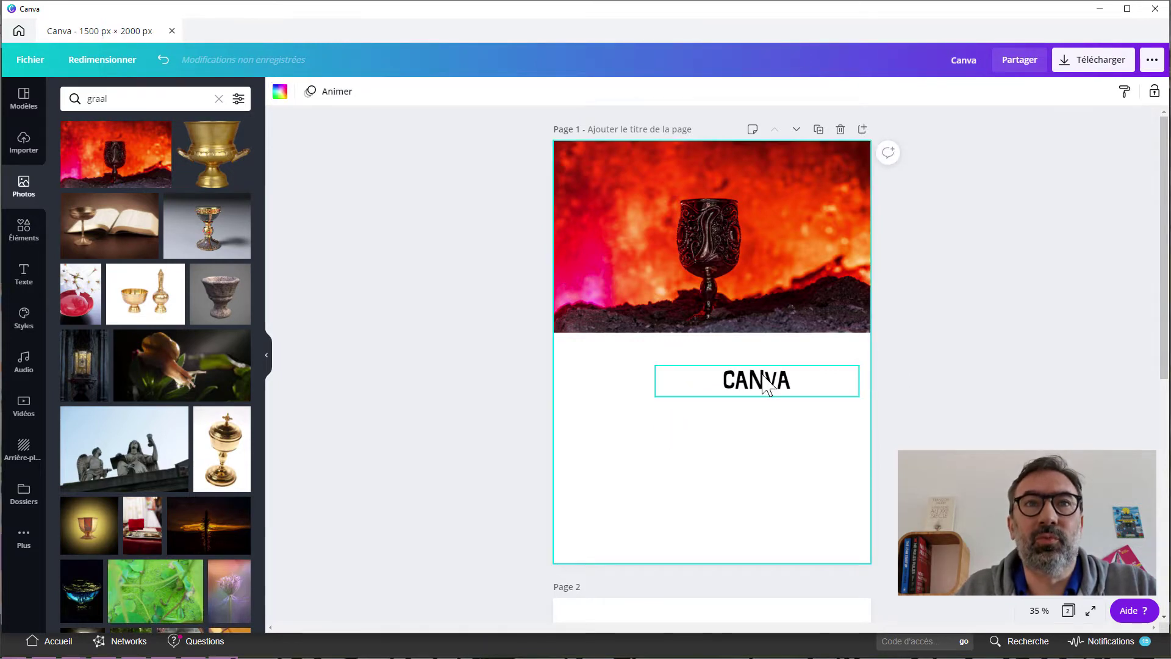
left_click_drag(763, 387, 756, 361)
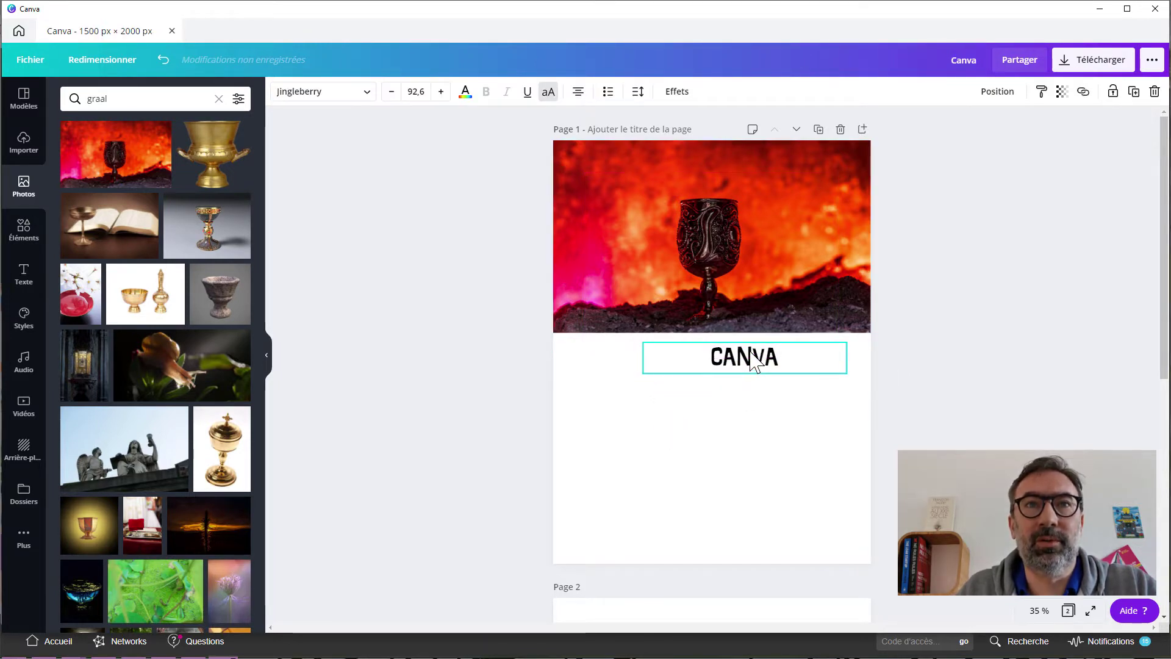
left_click(777, 434)
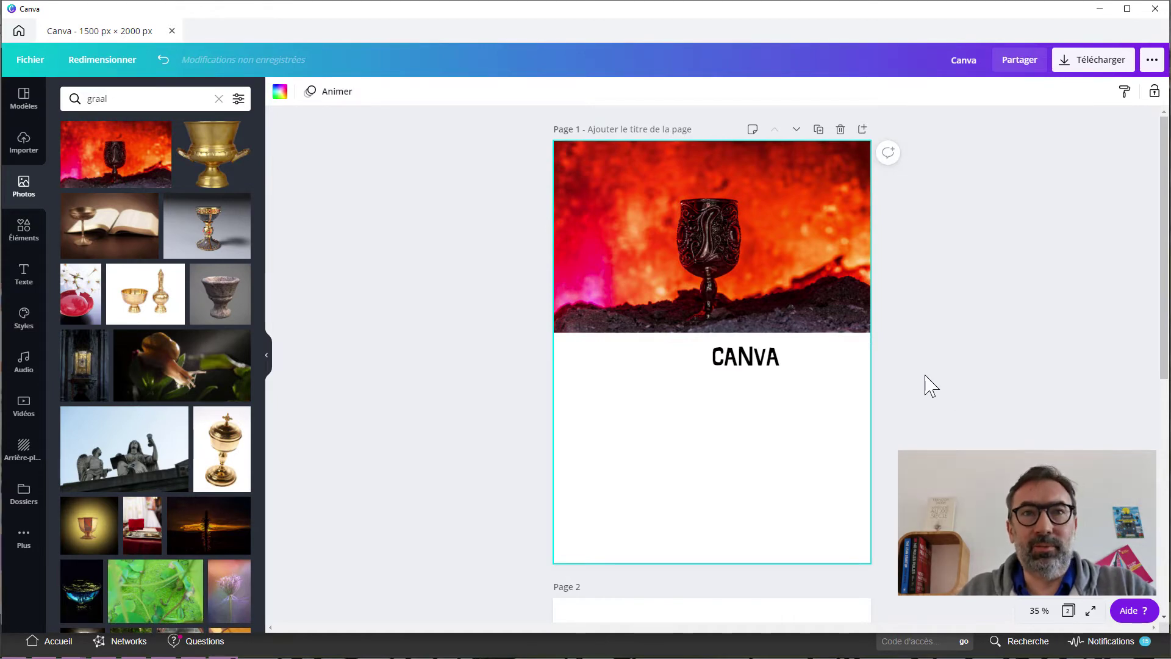
Move the Jour frame together with its label from page 2 onto page 1, below the photo on the left side
scroll(950, 428, "down", 5)
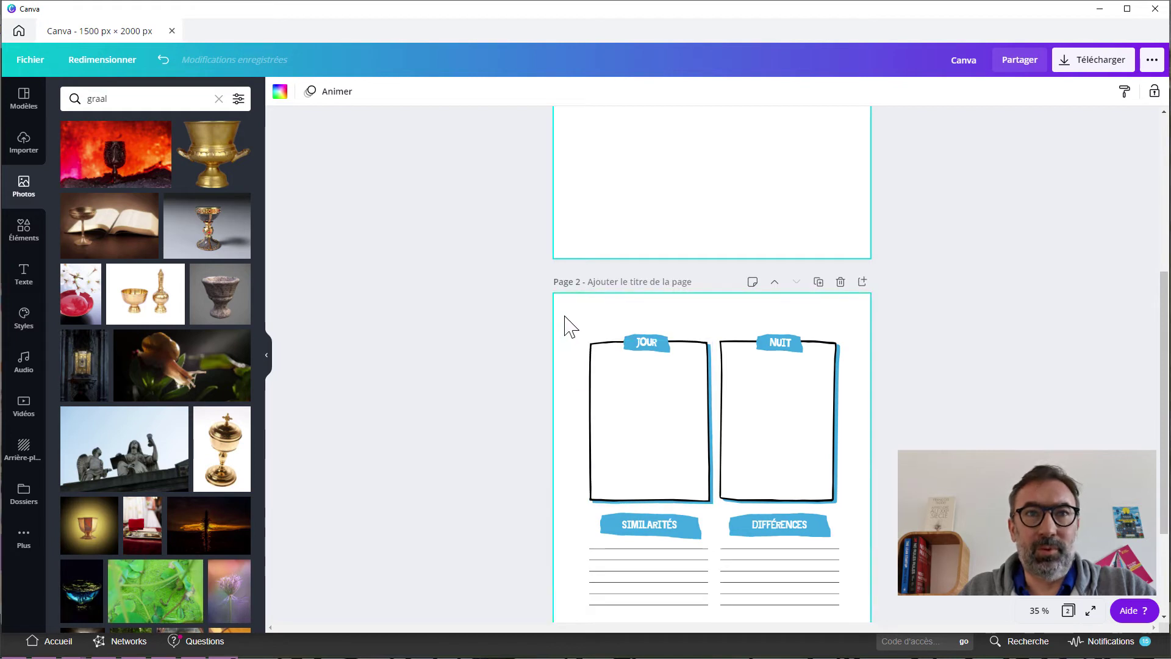
left_click_drag(564, 315, 726, 517)
left_click_drag(654, 444, 644, 185)
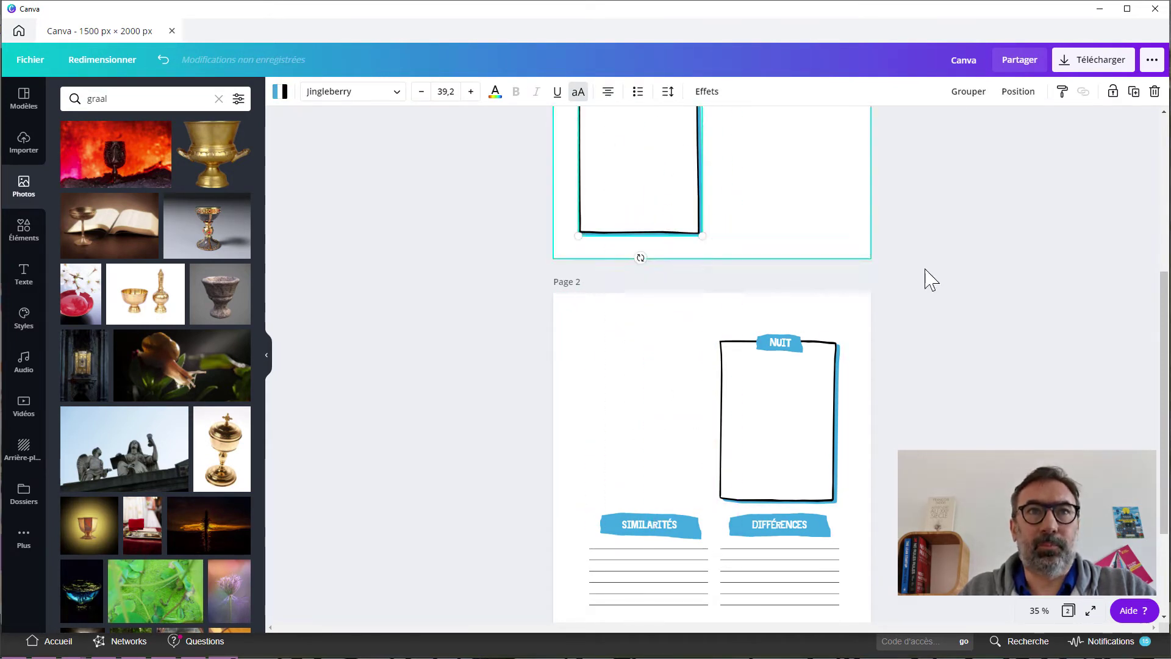
scroll(1011, 324, "up", 3)
left_click(648, 380)
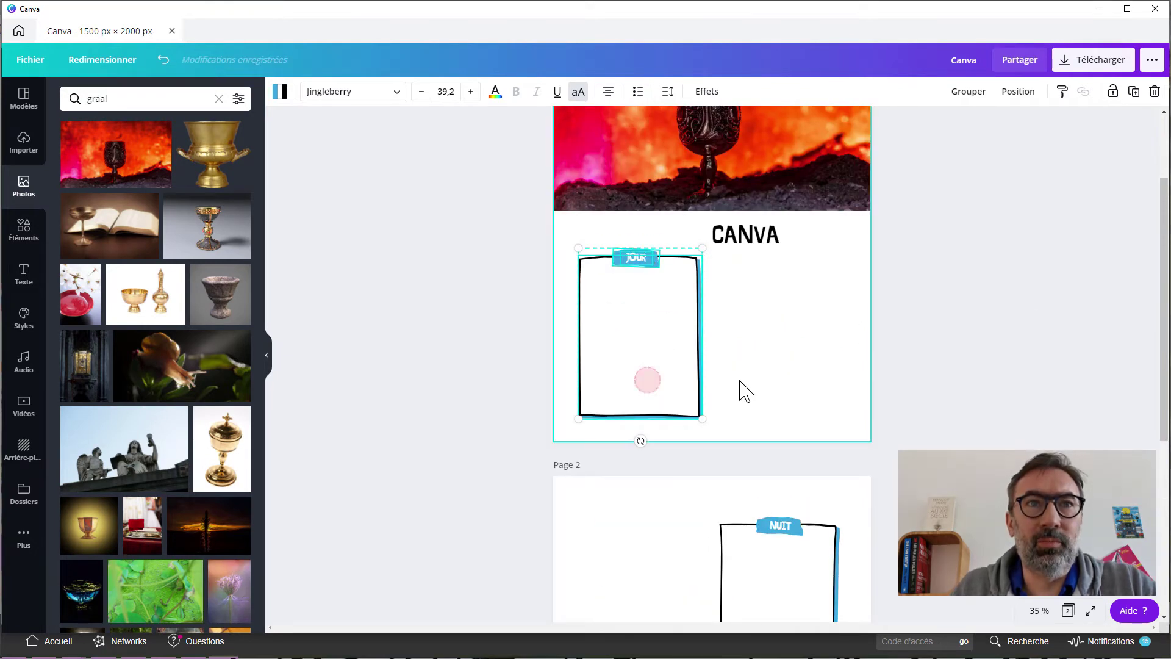
Shorten the Jour frame from its lower edge to about half its height, keeping its width
left_click(739, 380)
left_click(597, 367)
left_click_drag(651, 429, 651, 356)
left_click(805, 316)
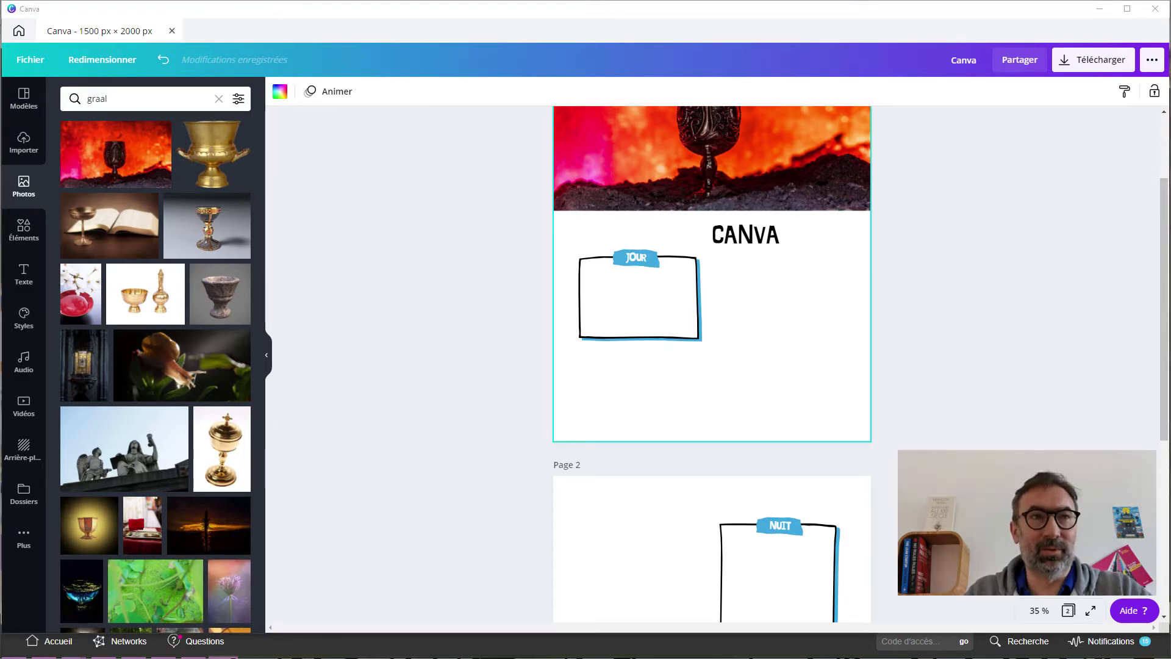
Switch to the Klaxoon board to view the finished Canva sheet as a reference, and return to the Canva design
key("alt+Tab")
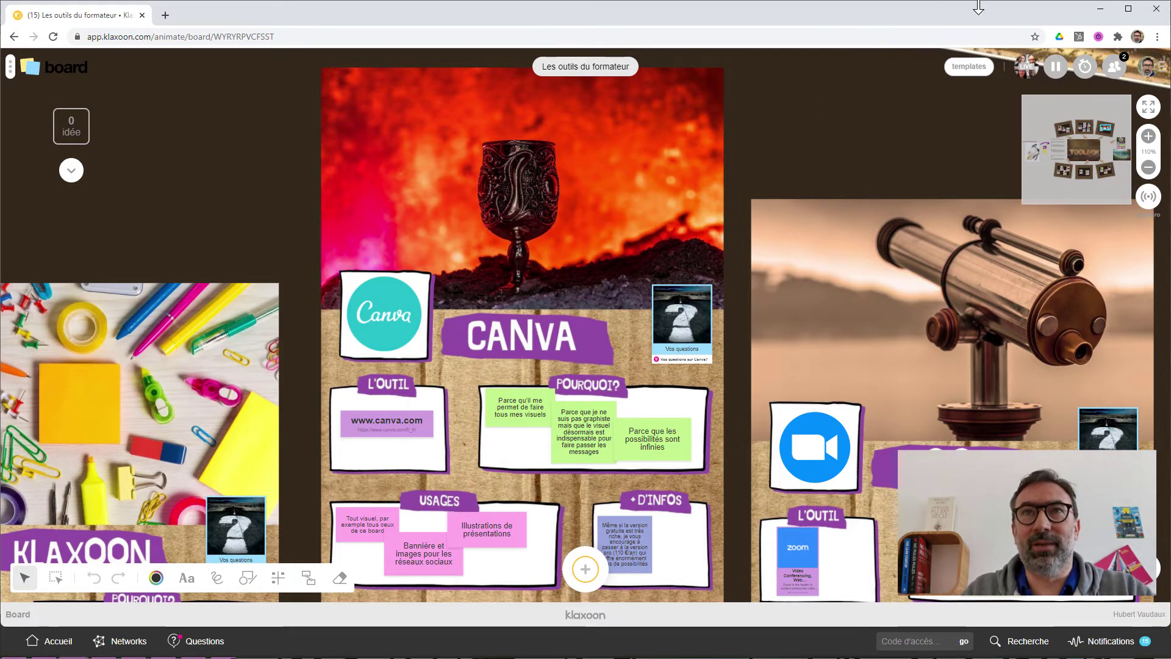
left_click(1099, 9)
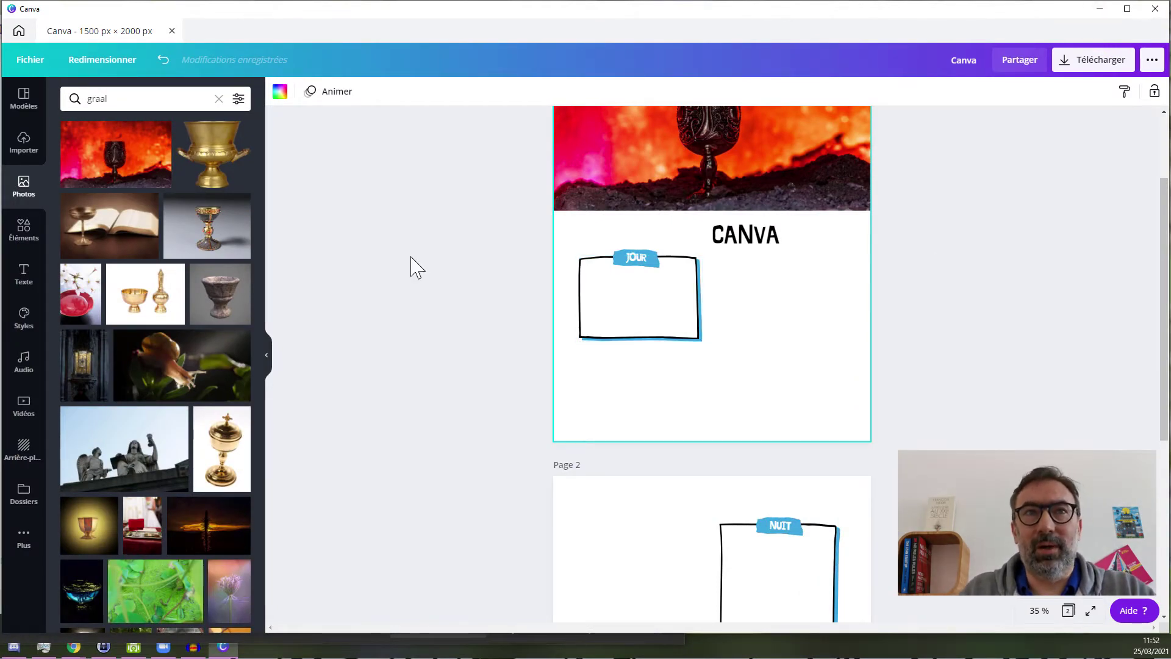
Nudge the Jour frame slightly down and shift it with its label closer to the page's left edge, excluding the CANVA title
left_click_drag(648, 311, 650, 298)
left_click(752, 324)
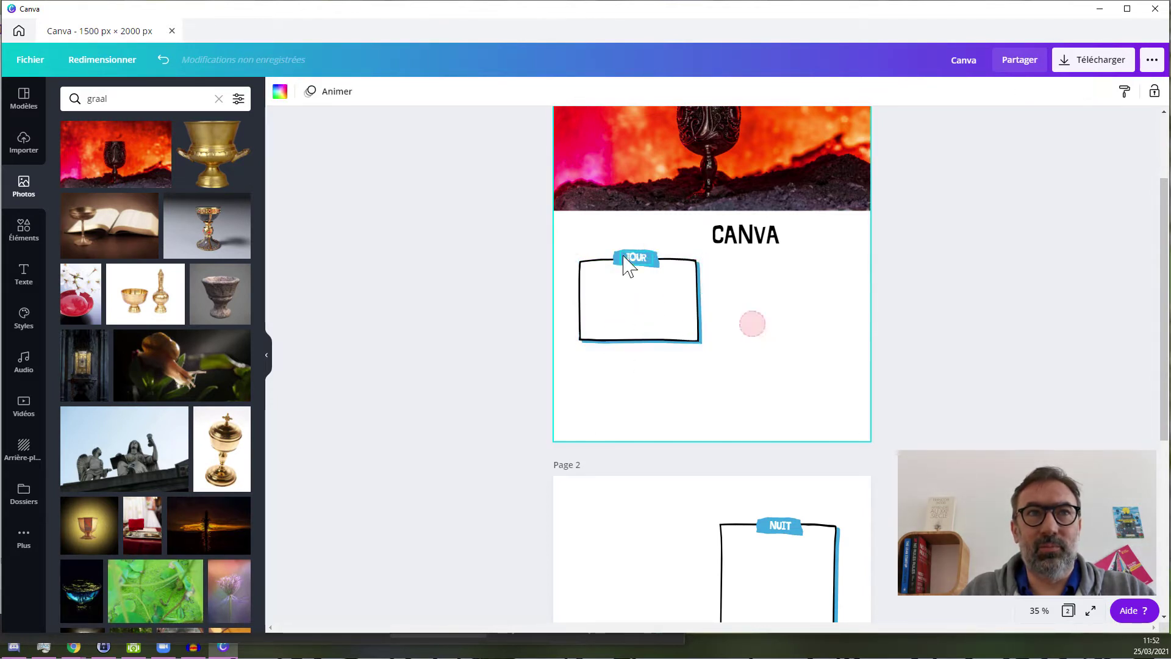
left_click_drag(565, 236, 735, 360)
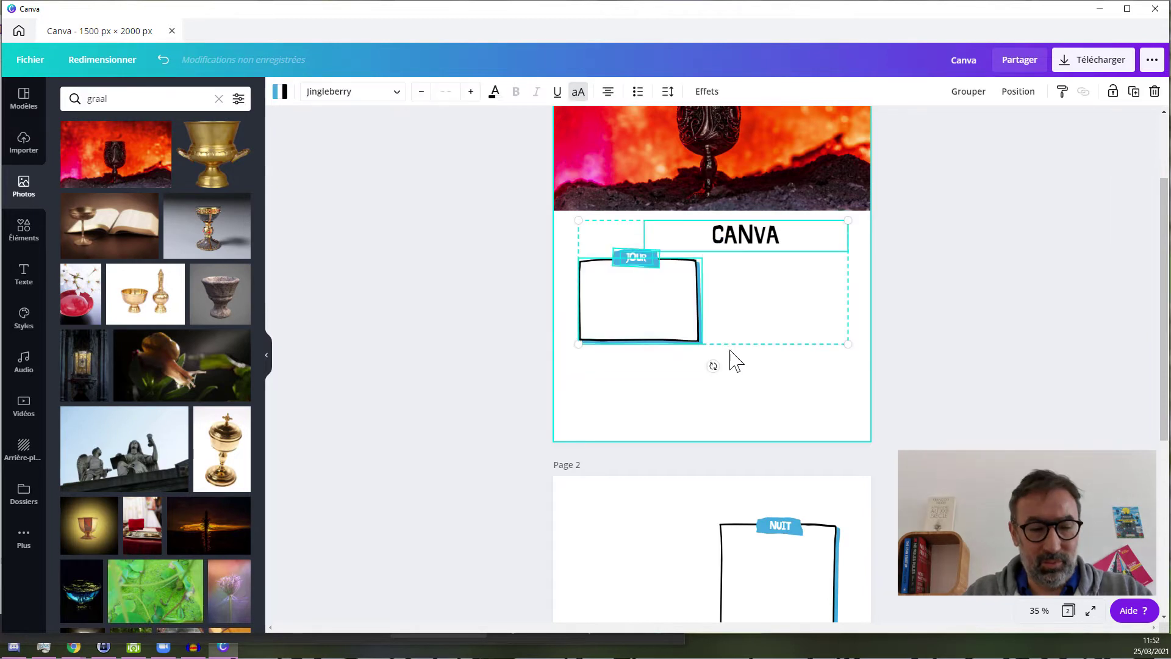
left_click(740, 244, "shift")
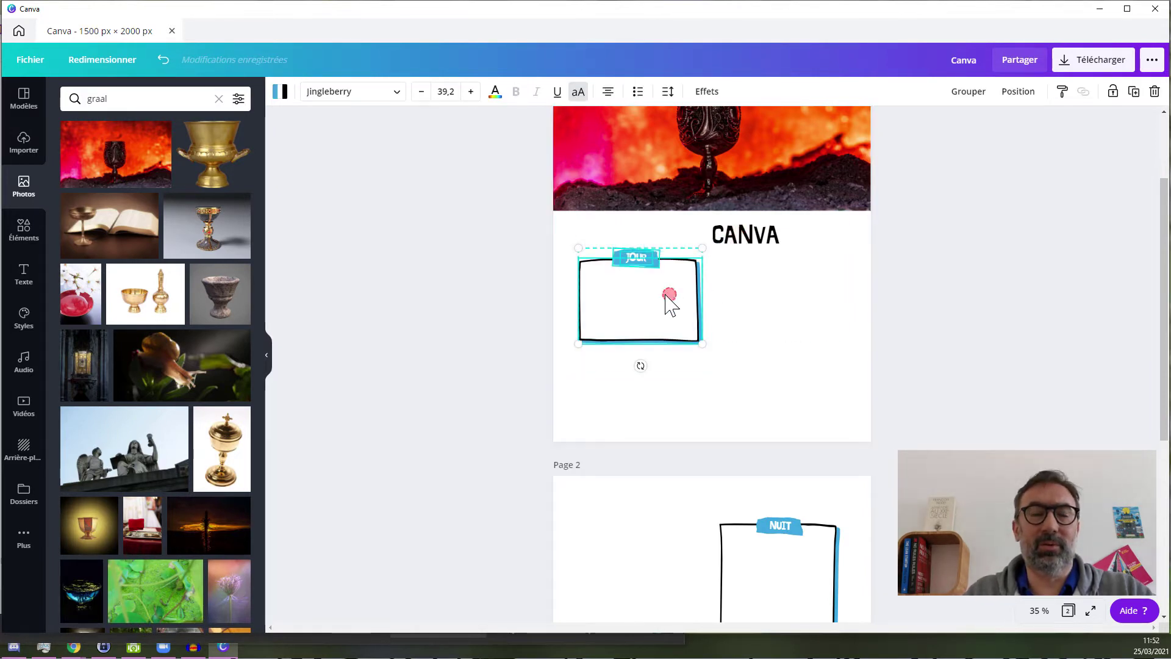
left_click_drag(667, 300, 658, 297)
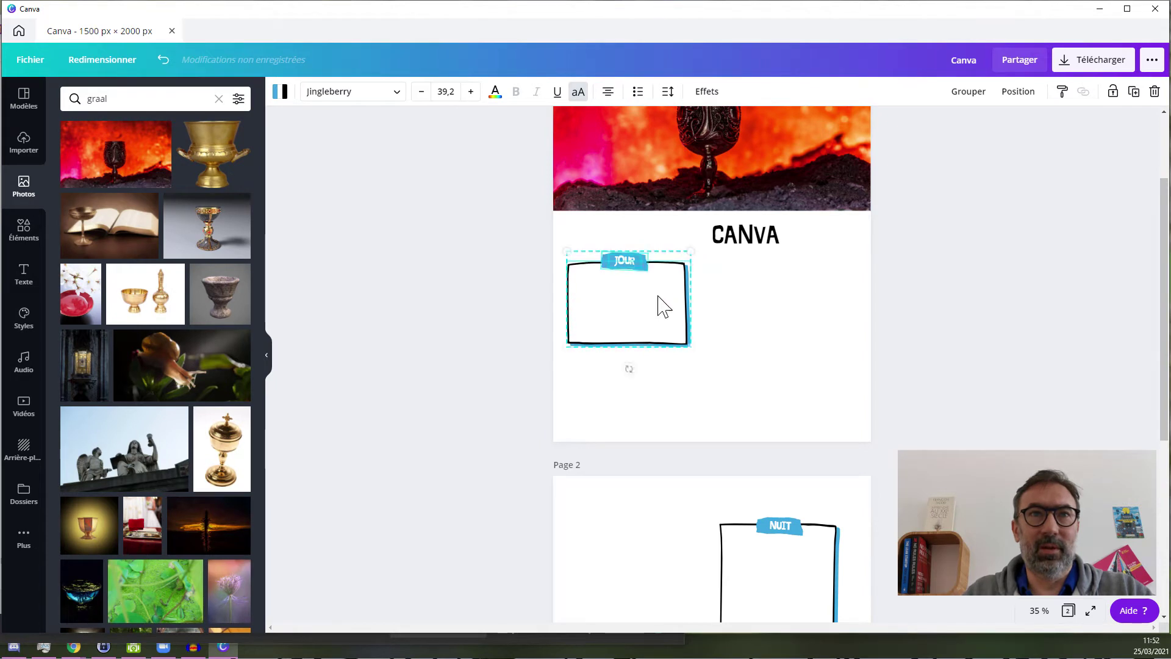
left_click(760, 330)
Shorten the Jour frame a little more by raising its lower edge
left_click(622, 293)
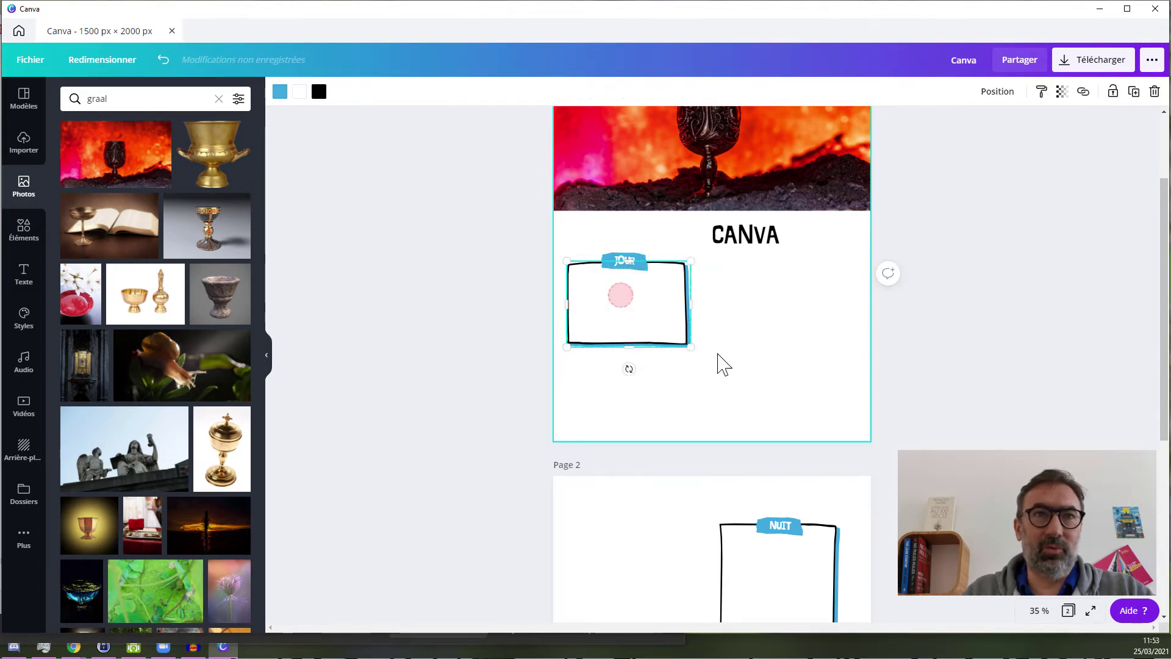
left_click(713, 350)
left_click(619, 335)
left_click_drag(643, 362, 646, 349)
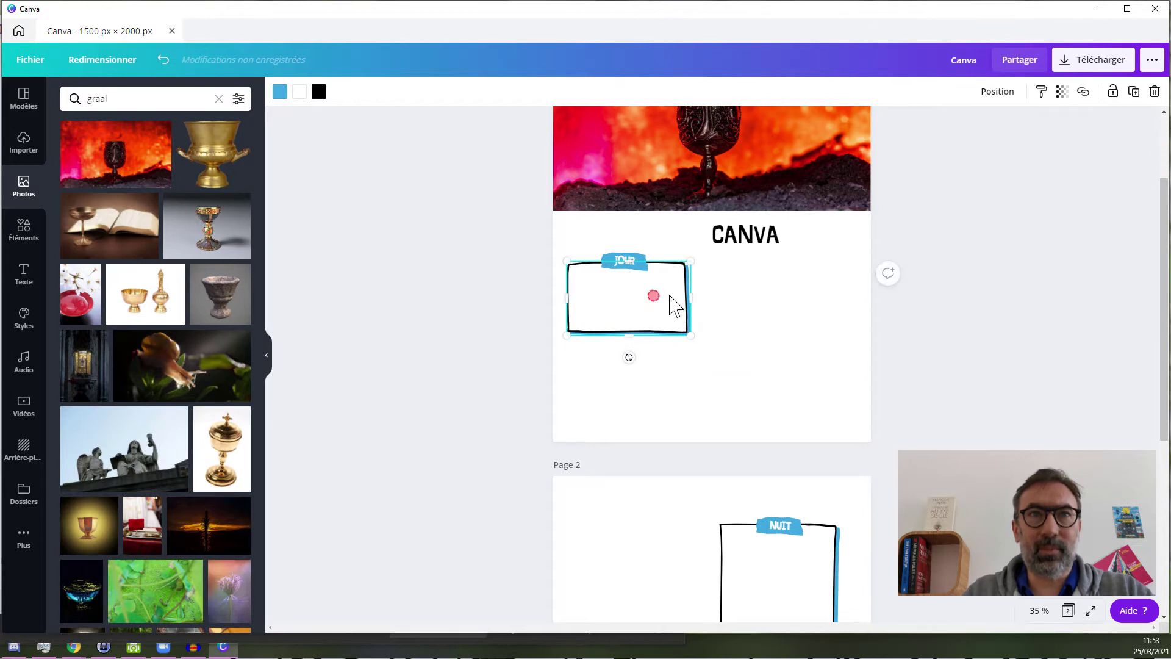
Narrow the Jour frame to about 467 px wide from its right edge, and recentre the Jour label with its banner over it
left_click_drag(701, 311, 666, 312)
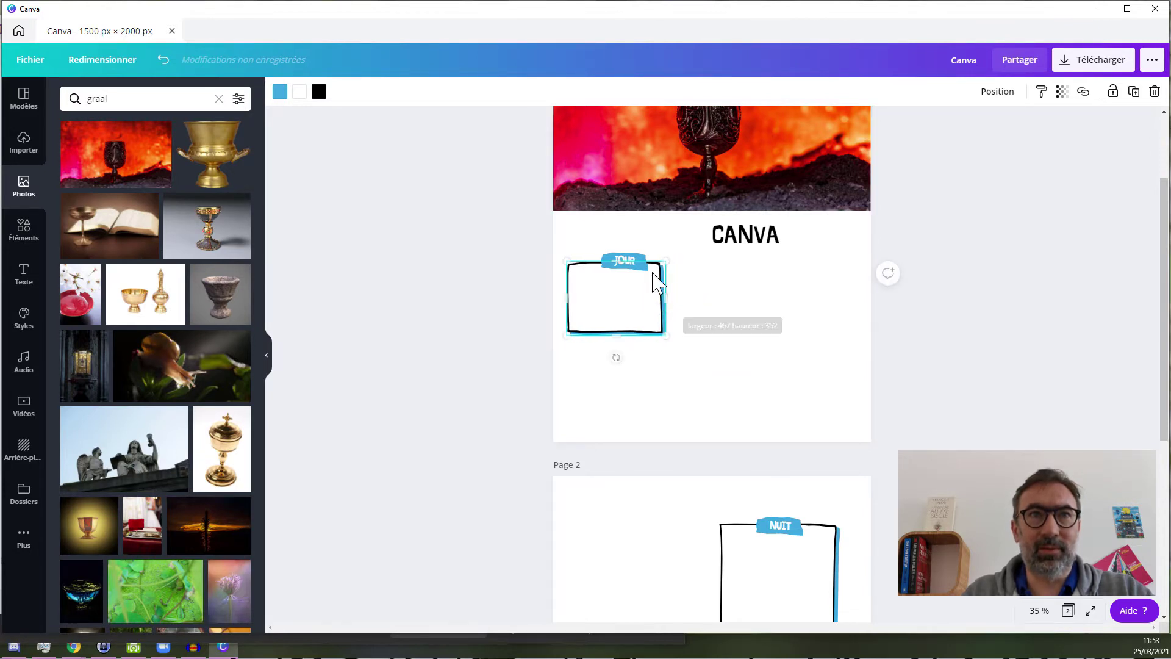
left_click(583, 233)
left_click_drag(595, 238, 653, 284)
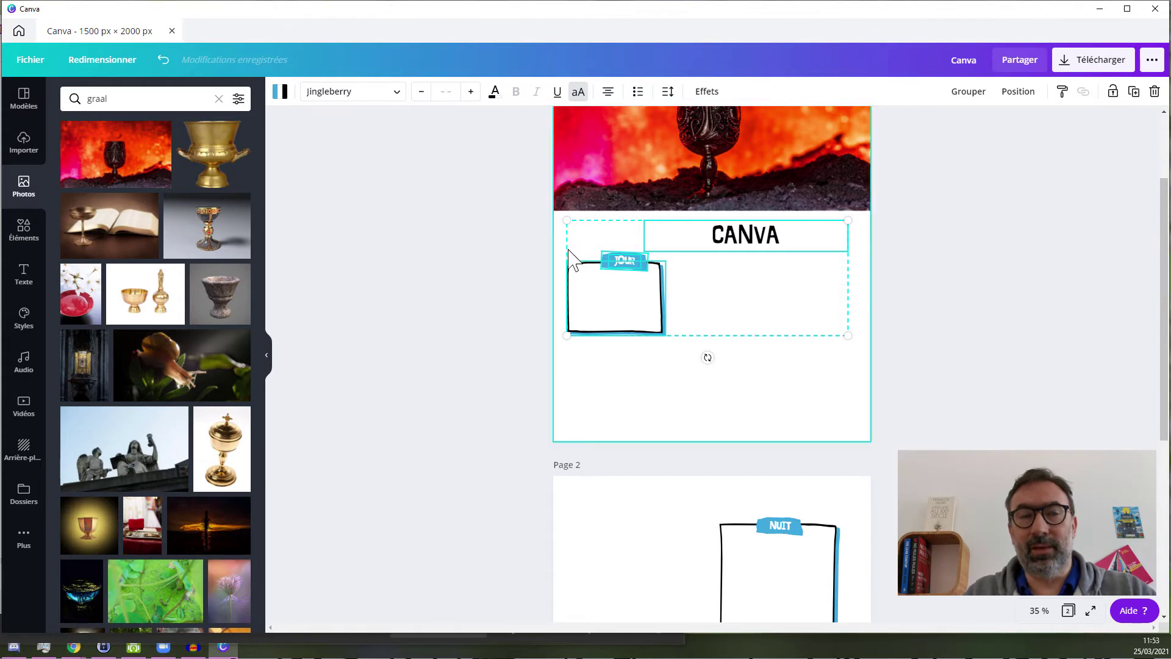
left_click(698, 243, "shift")
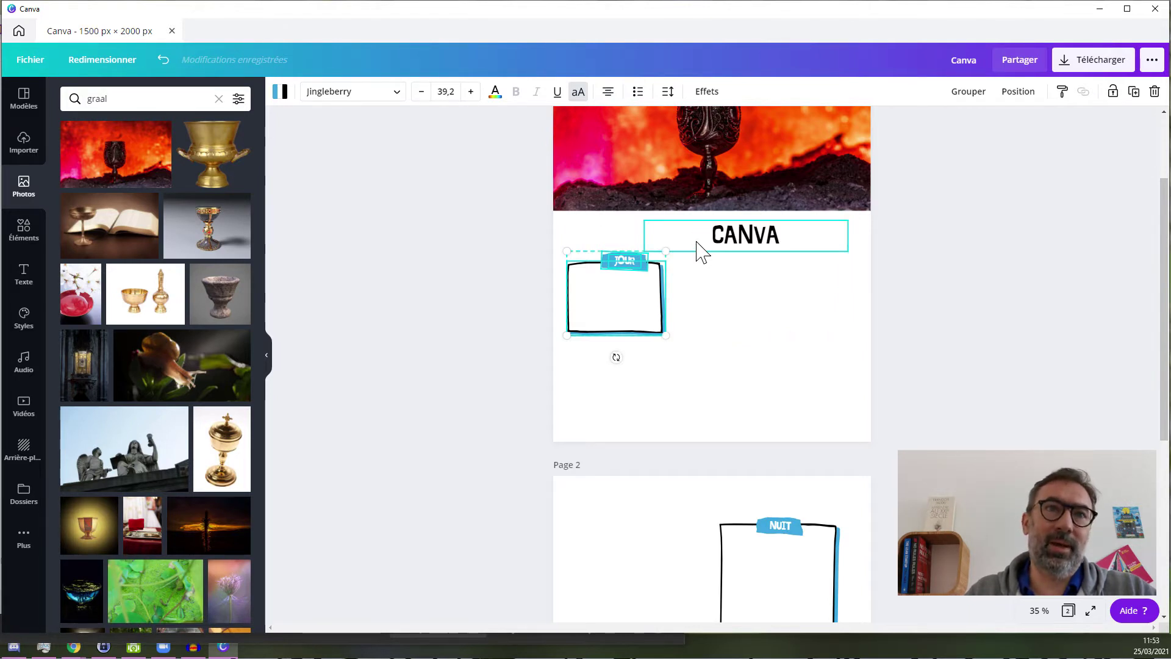
left_click(609, 337)
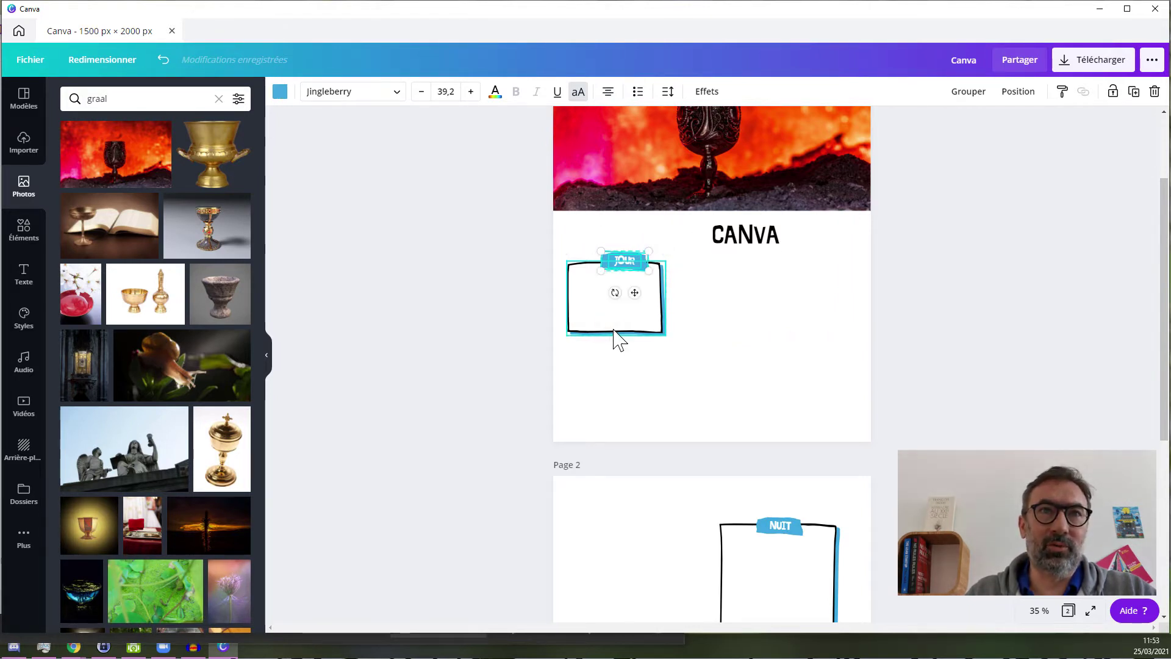
left_click(627, 266)
left_click_drag(622, 260, 616, 261)
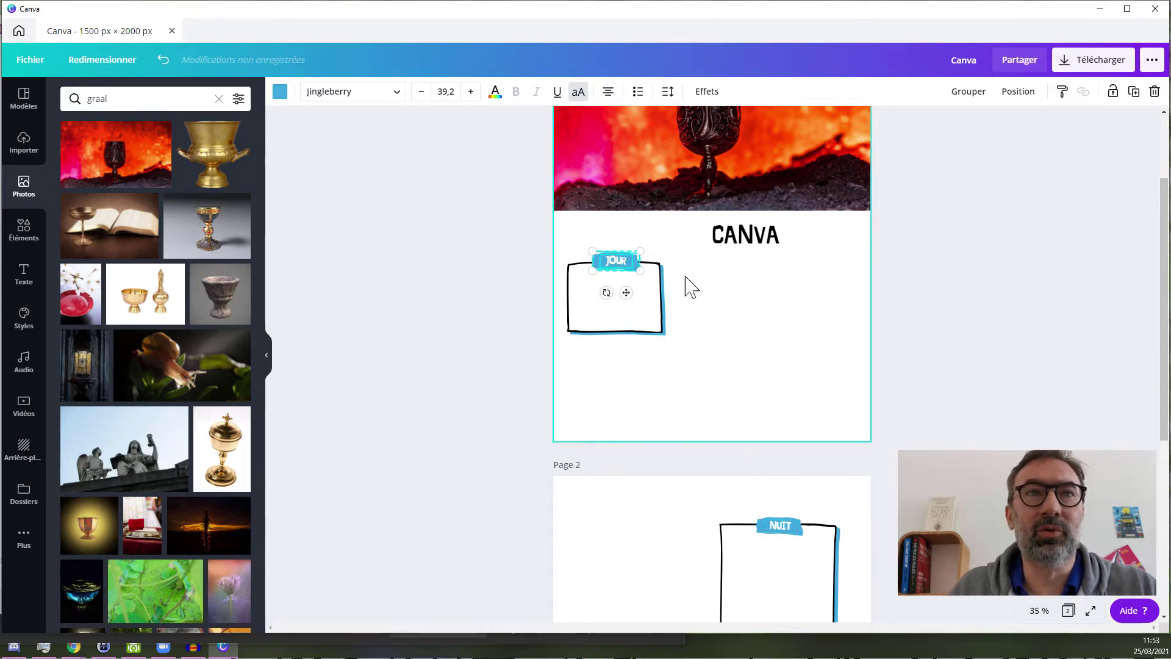
left_click(697, 350)
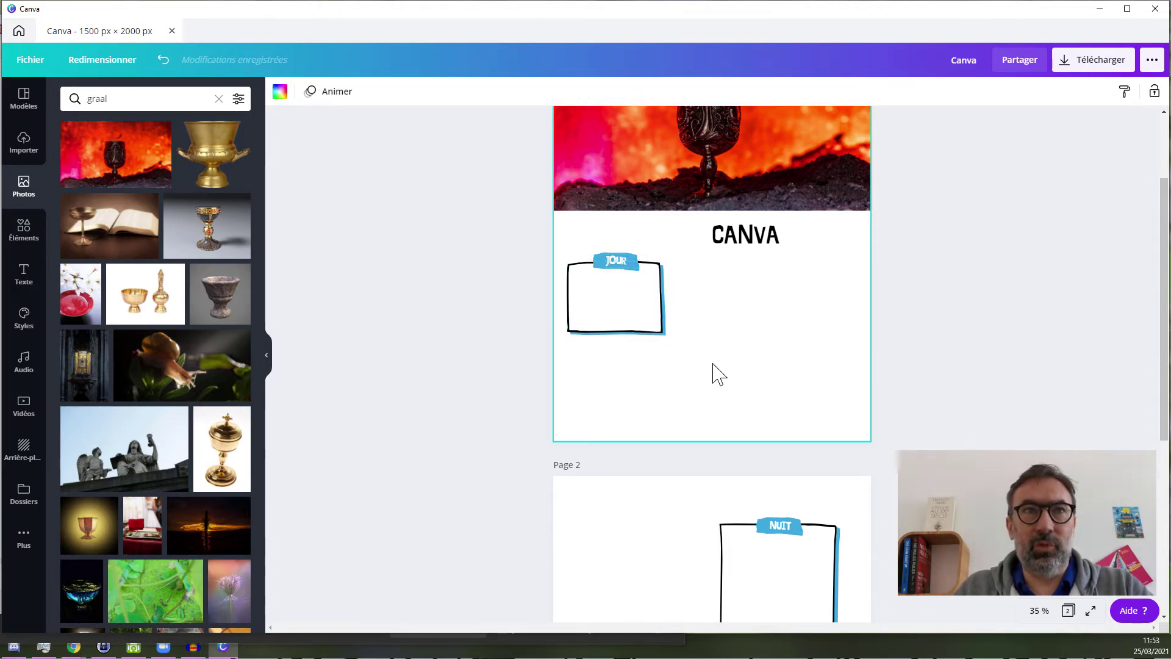
Narrow the CANVA title's text box from its right side so it fits closely around the word
left_click_drag(560, 233, 745, 348)
left_click(715, 233)
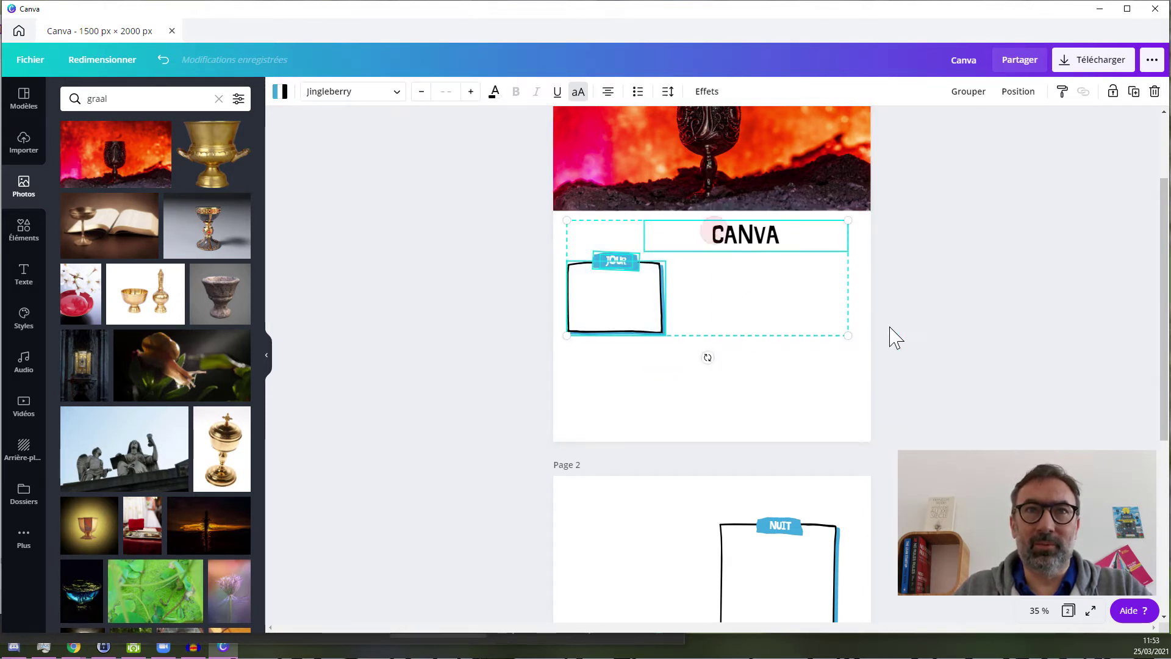
left_click(838, 400)
left_click(758, 250)
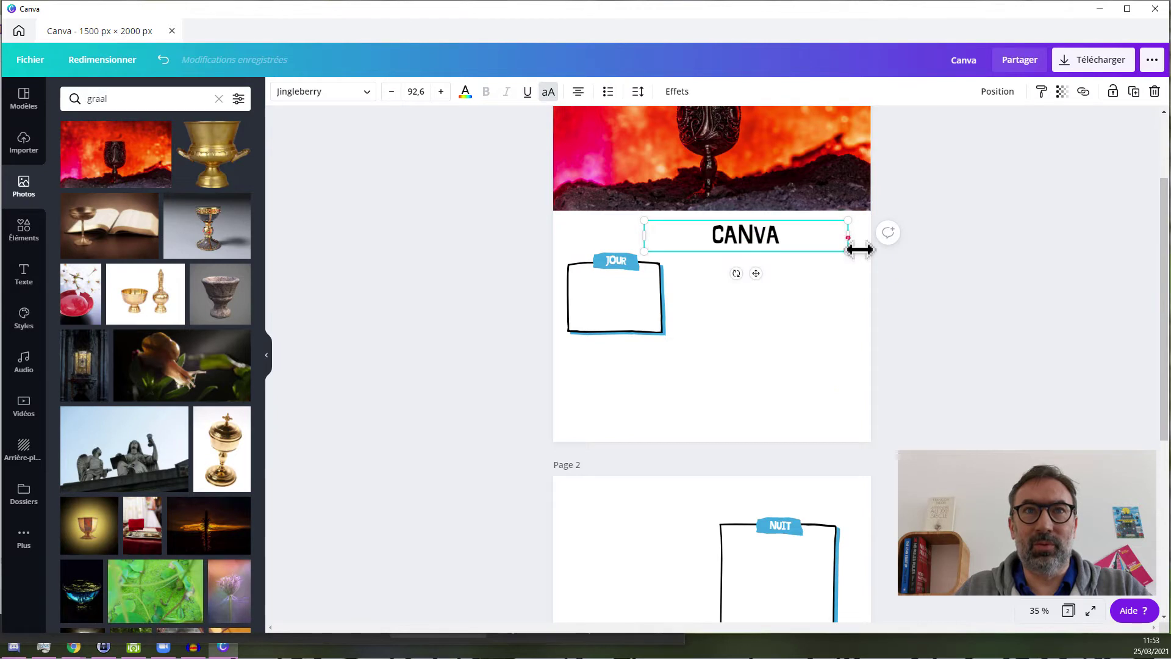
left_click_drag(860, 248, 735, 243)
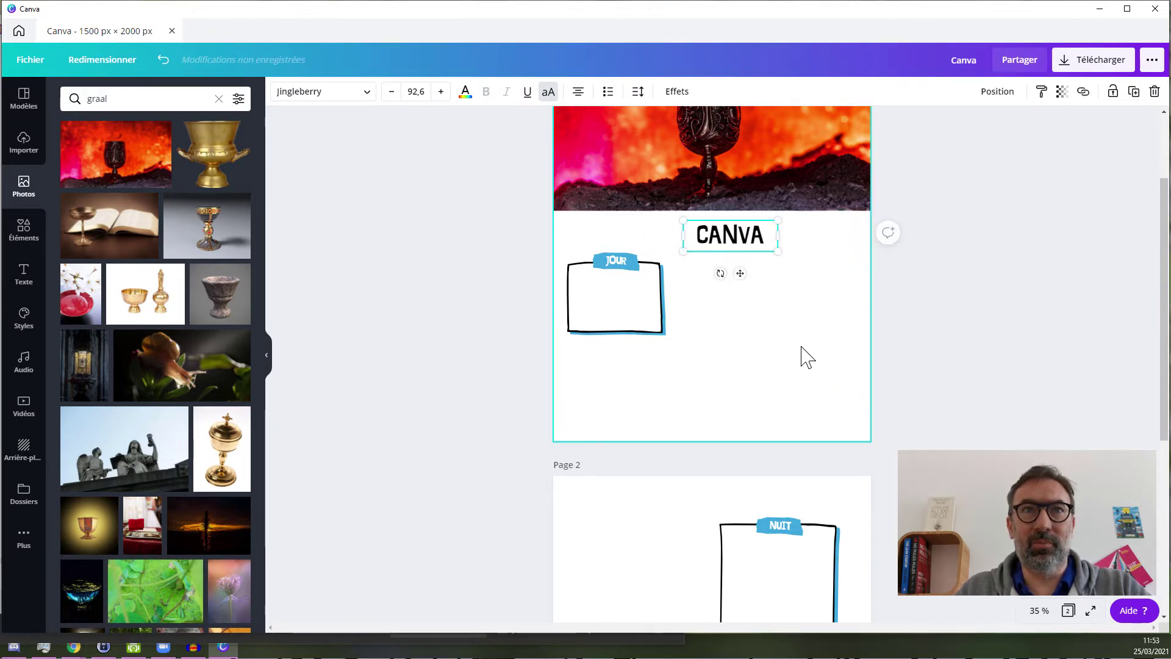
left_click(638, 227)
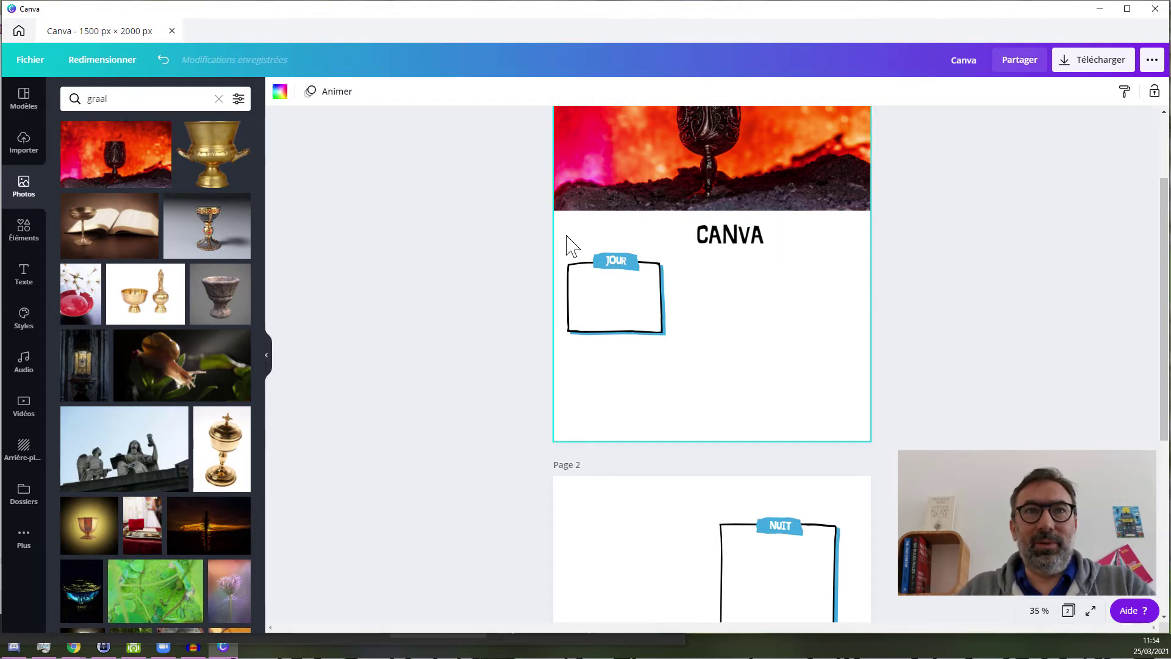
Duplicate the Jour frame and label beside the original, and widen the copied frame to near the page's right edge
left_click_drag(561, 240, 676, 347)
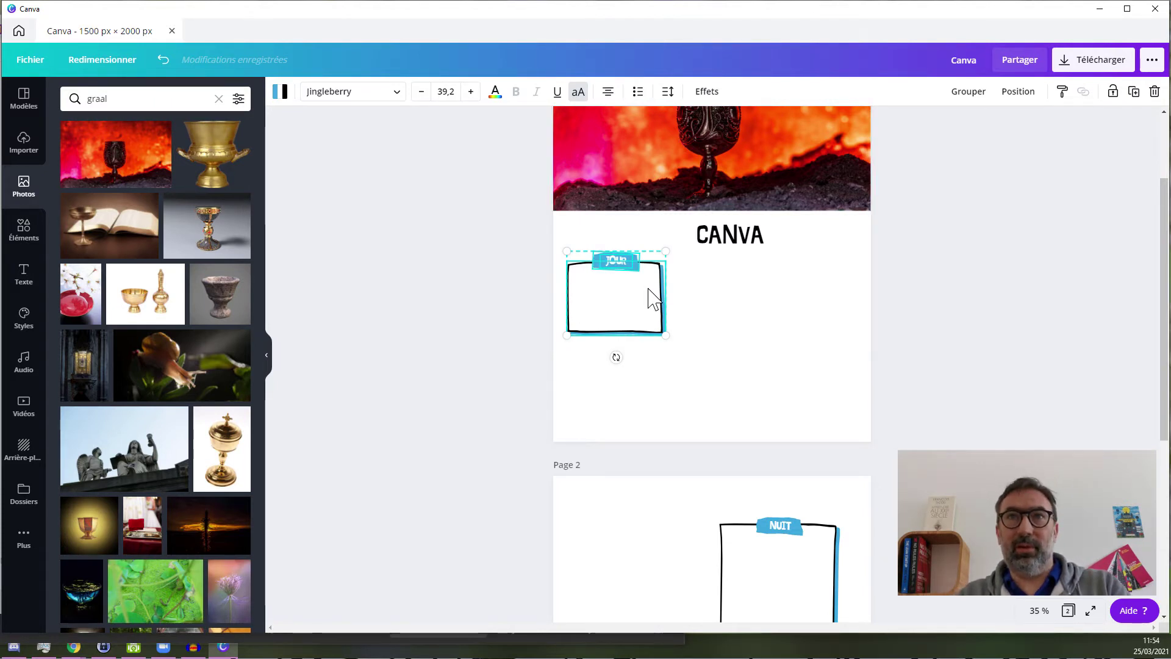
left_click_drag(648, 289, 737, 290)
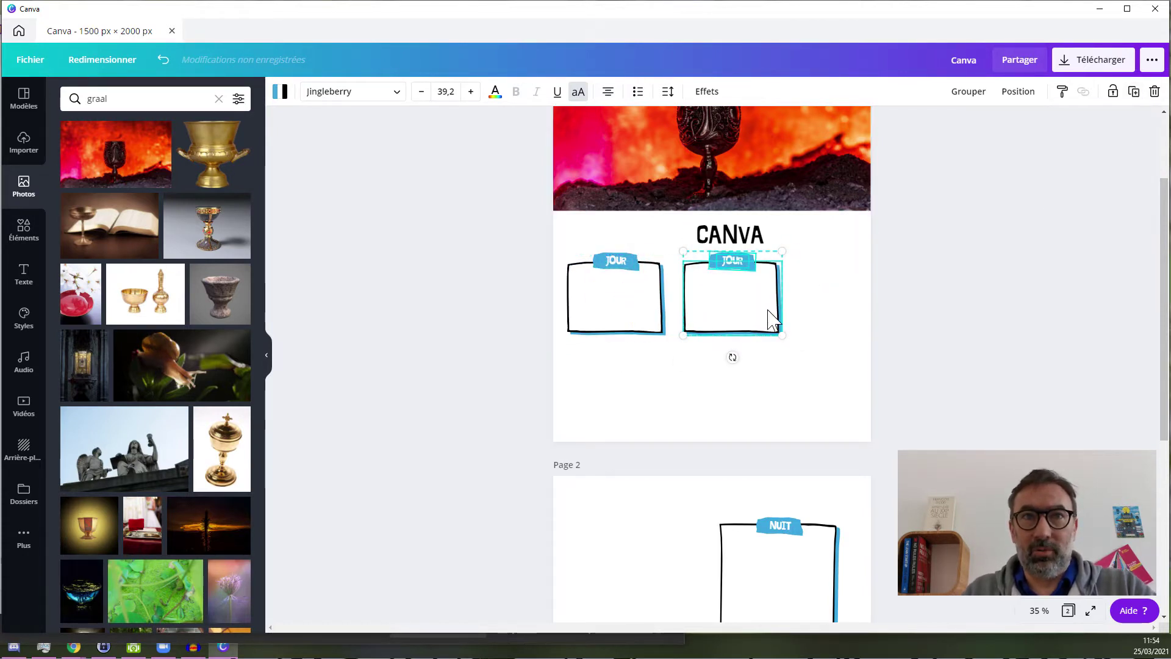
left_click(763, 369)
left_click(754, 297)
left_click_drag(782, 299, 877, 311)
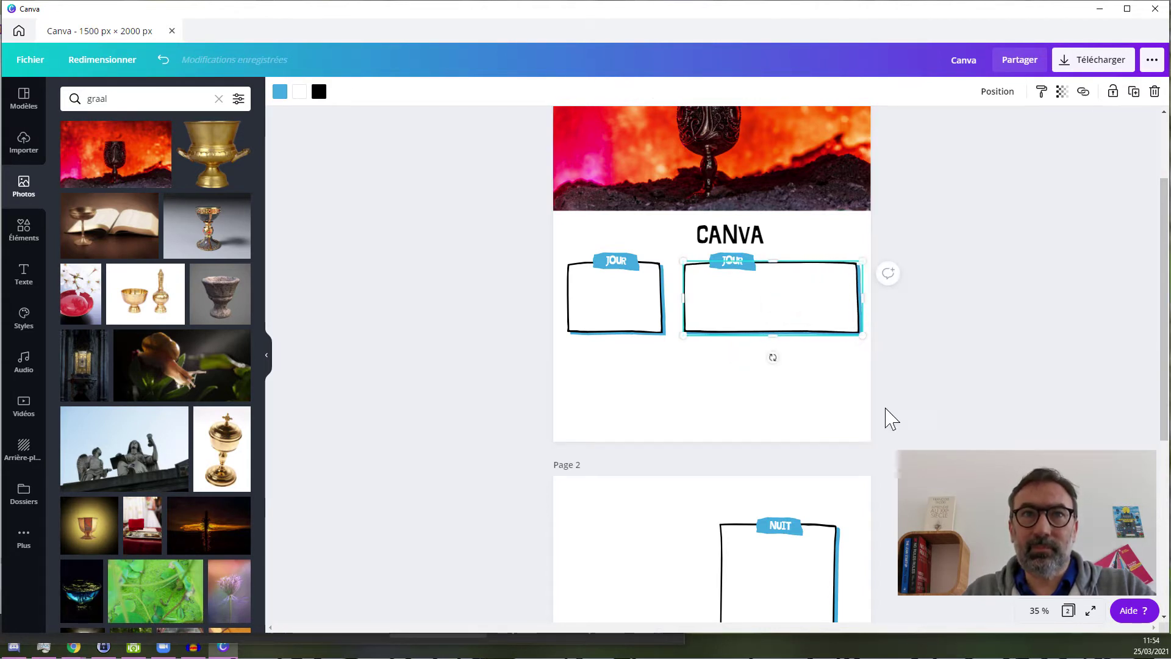
left_click(950, 397)
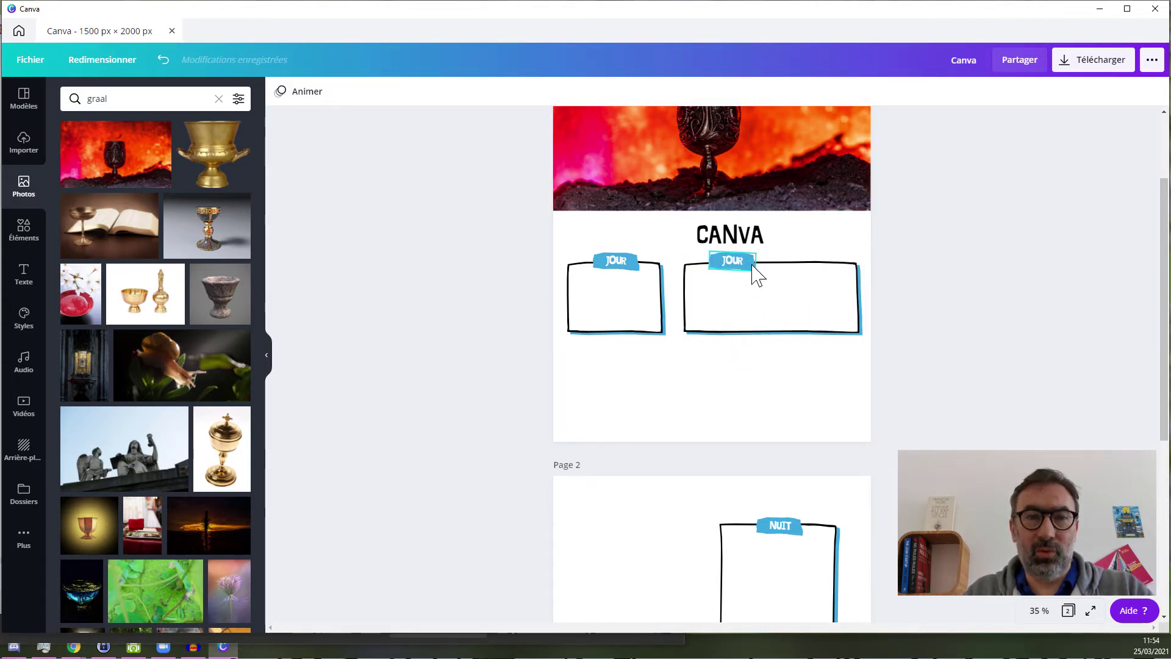
Move the wide frame down clear of its Jour label, and nudge the CANVA title slightly up and left
left_click(735, 266)
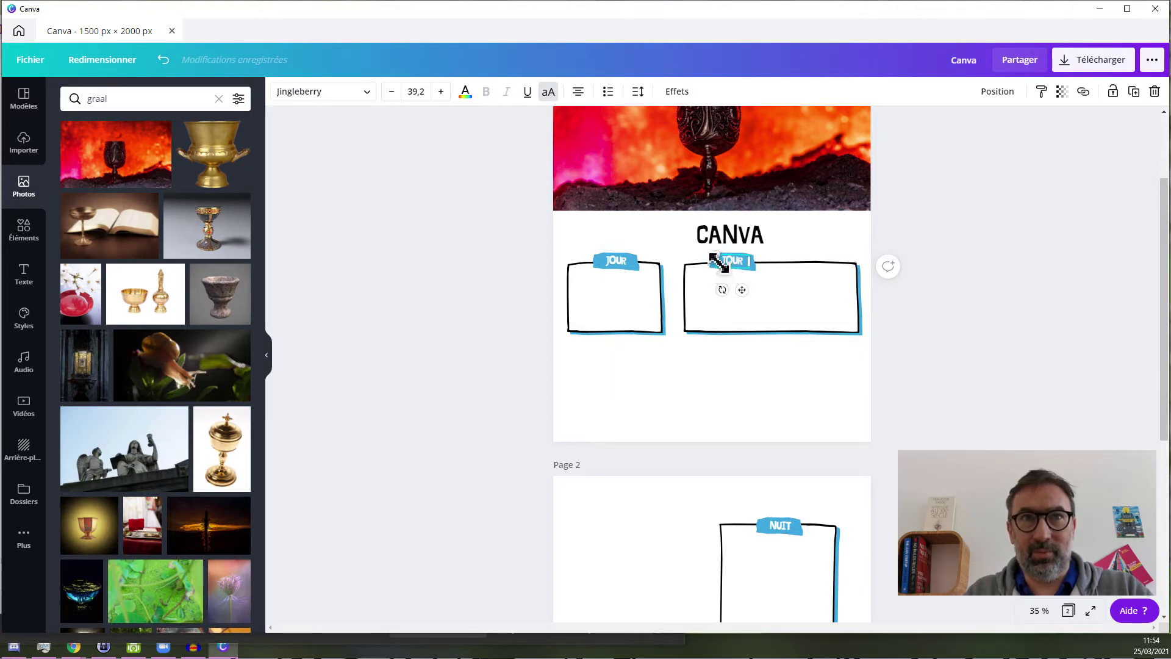
left_click(771, 287)
left_click_drag(771, 287, 771, 319)
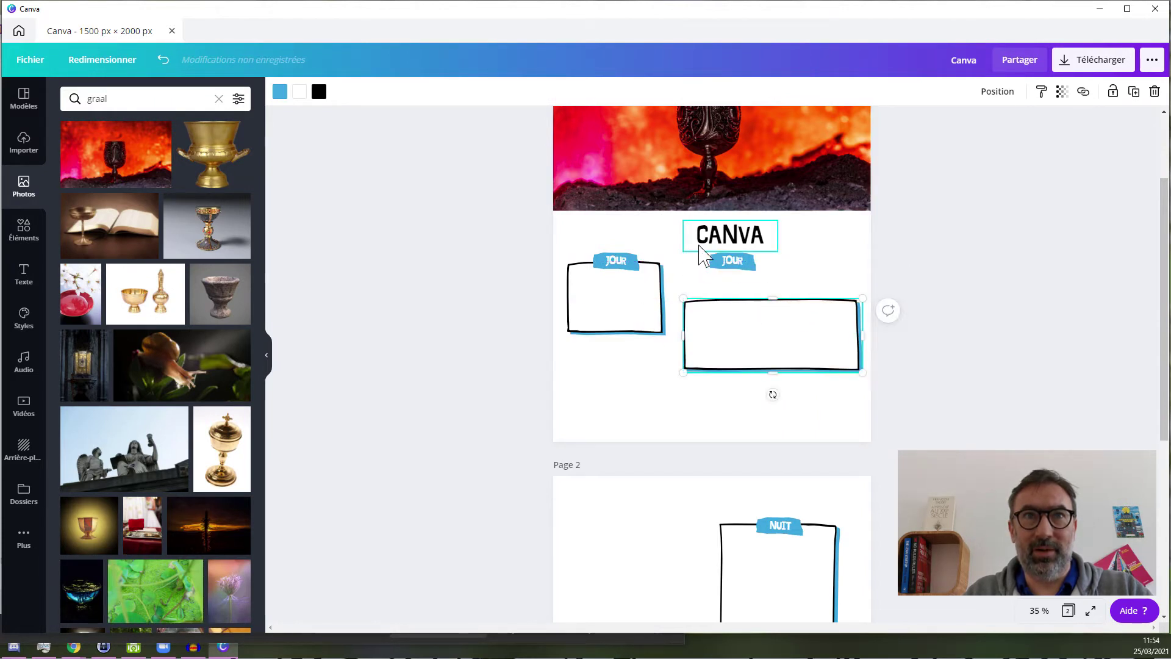
left_click(731, 262)
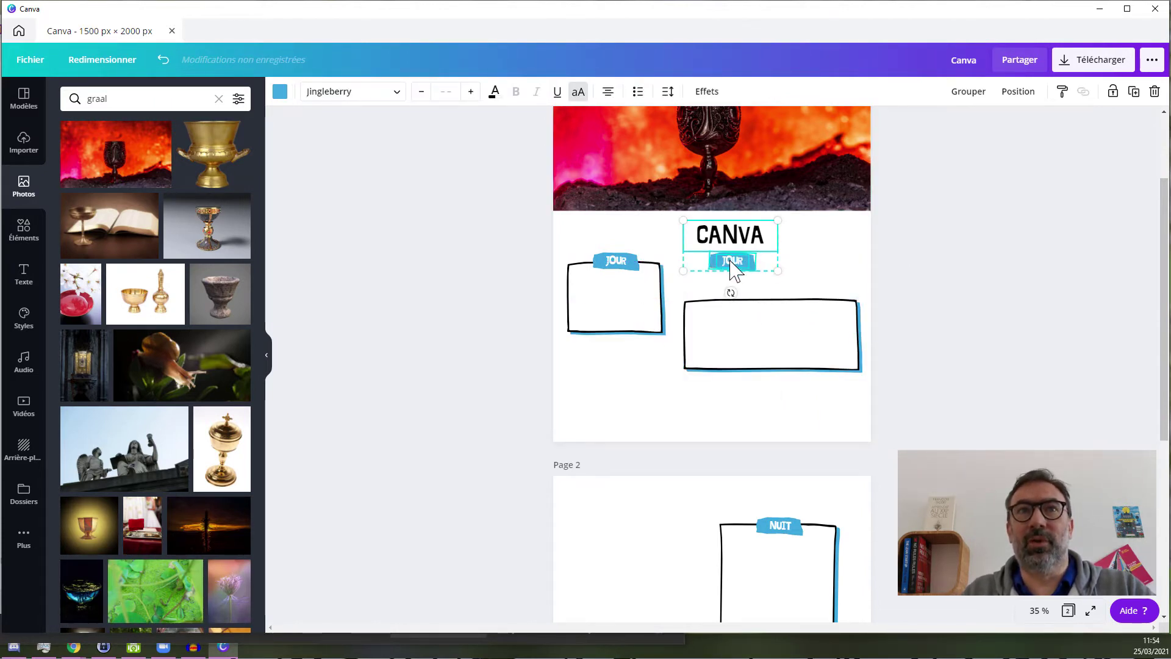
left_click_drag(740, 242, 735, 236)
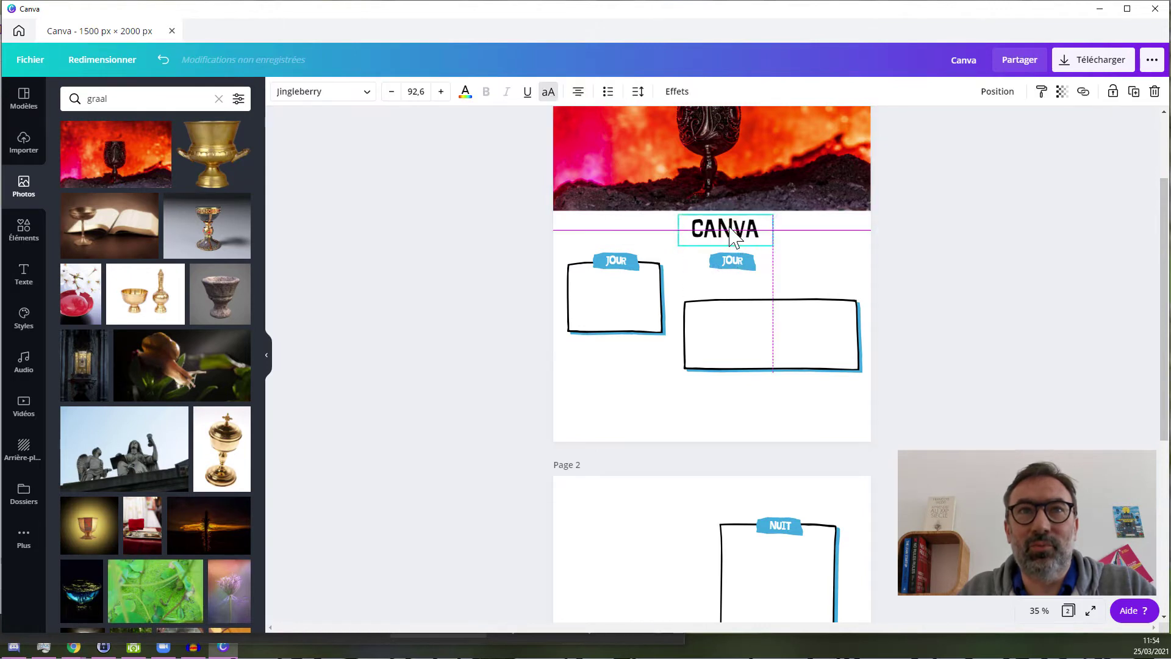
Centre the second Jour label over the wide frame's position, and move the frame back up level with the small one
left_click_drag(783, 279, 708, 252)
left_click(811, 269)
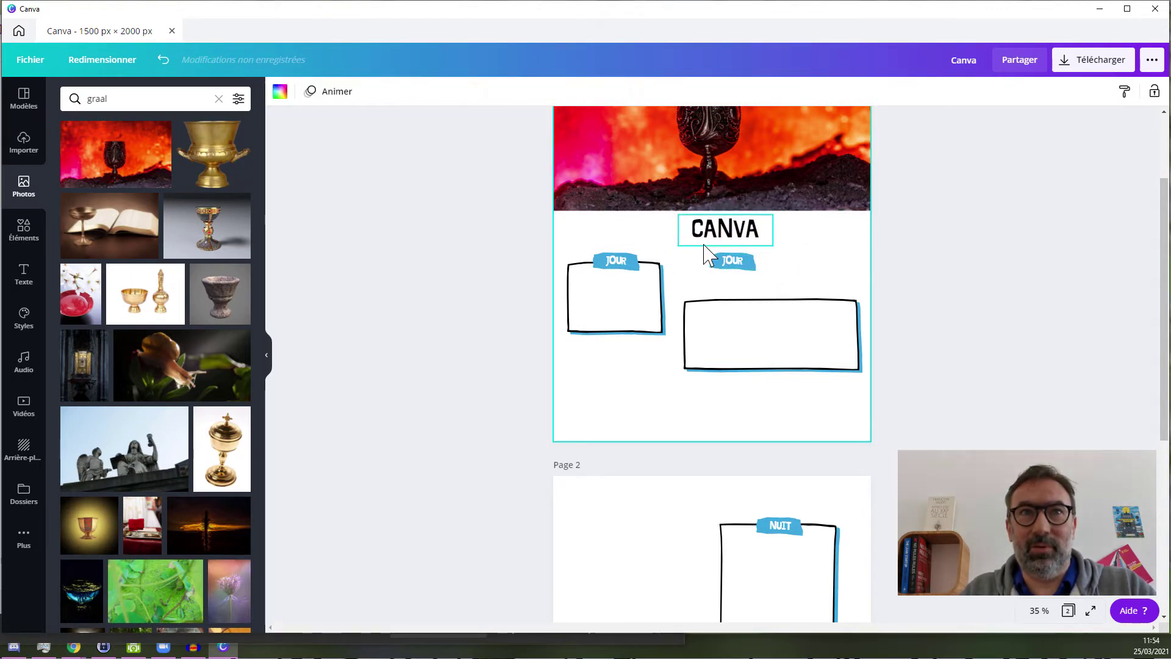
mouse_move(768, 278)
left_mouse_down()
mouse_move(695, 249)
mouse_move(799, 268)
mouse_move(786, 270)
left_mouse_up()
left_click_drag(800, 341, 798, 301)
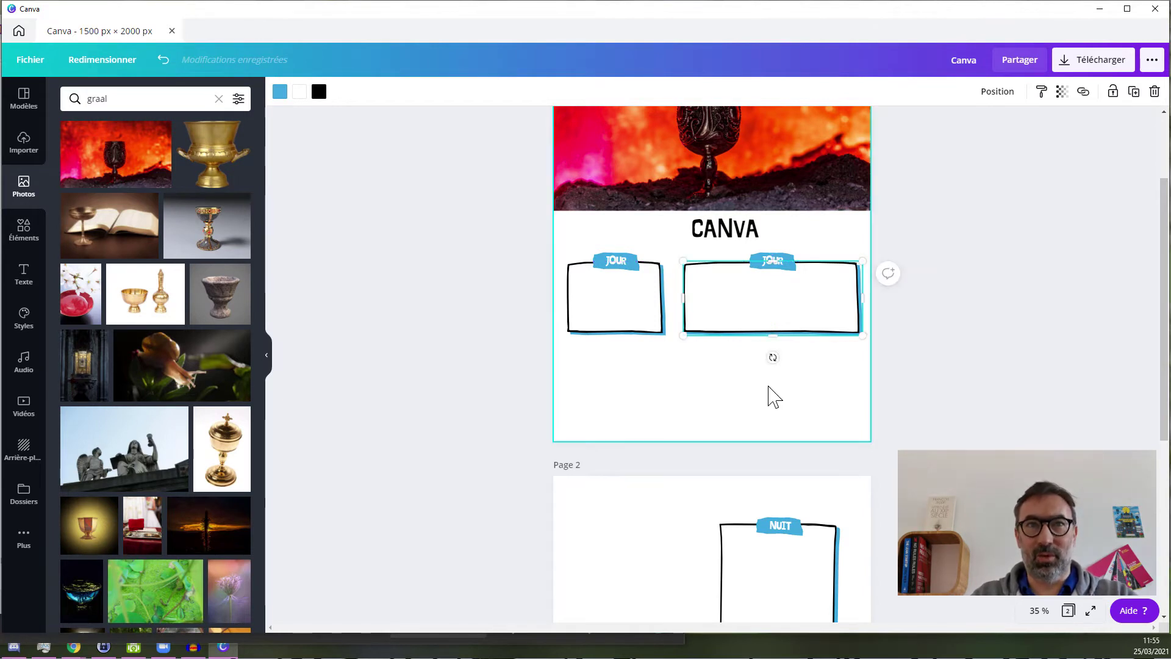
left_click(733, 390)
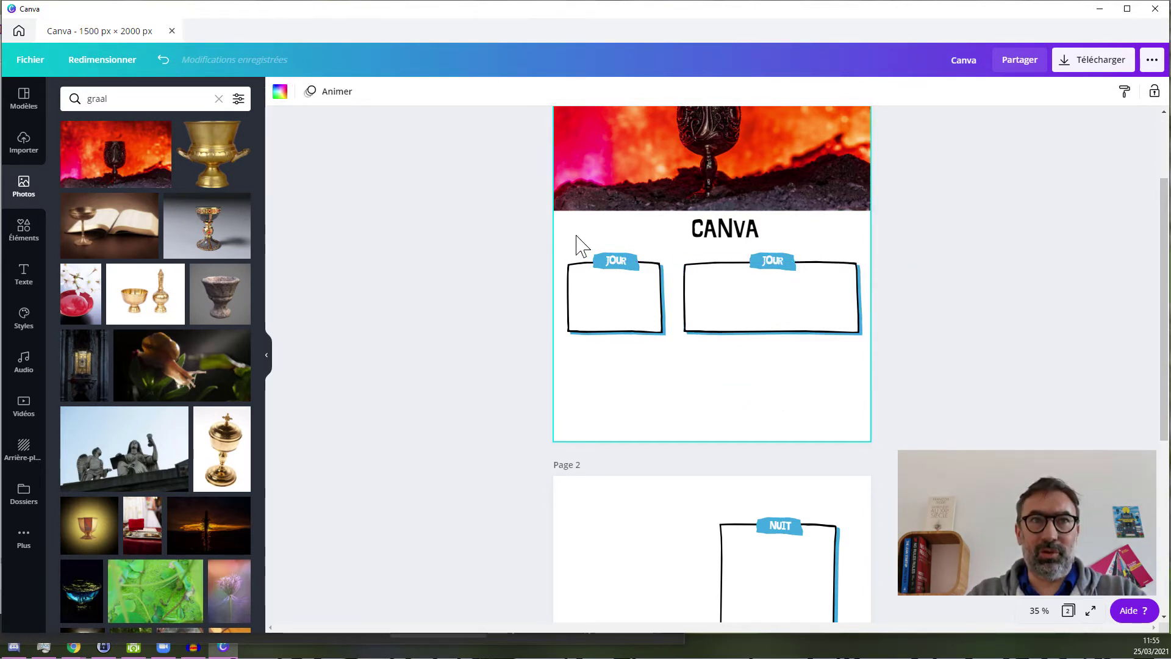
Duplicate both Jour frames with their labels together, and move the copies down onto page 2
mouse_move(557, 236)
left_mouse_down()
mouse_move(705, 387)
mouse_move(870, 350)
mouse_move(732, 363)
mouse_move(549, 241)
left_mouse_up()
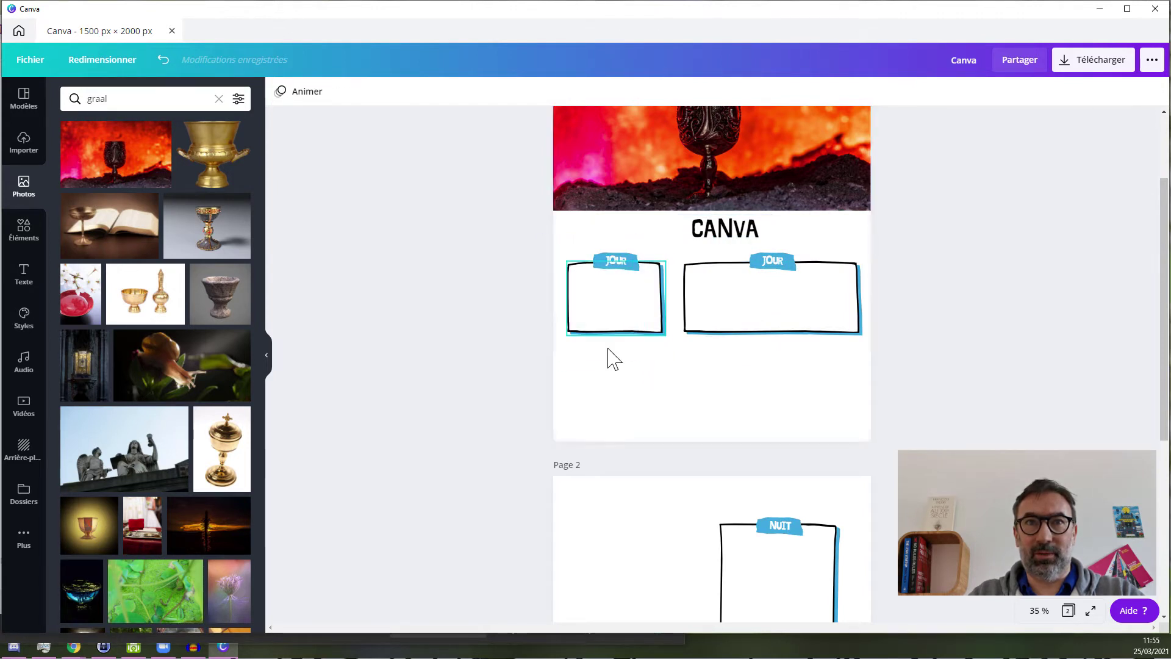
left_click_drag(869, 360, 564, 252)
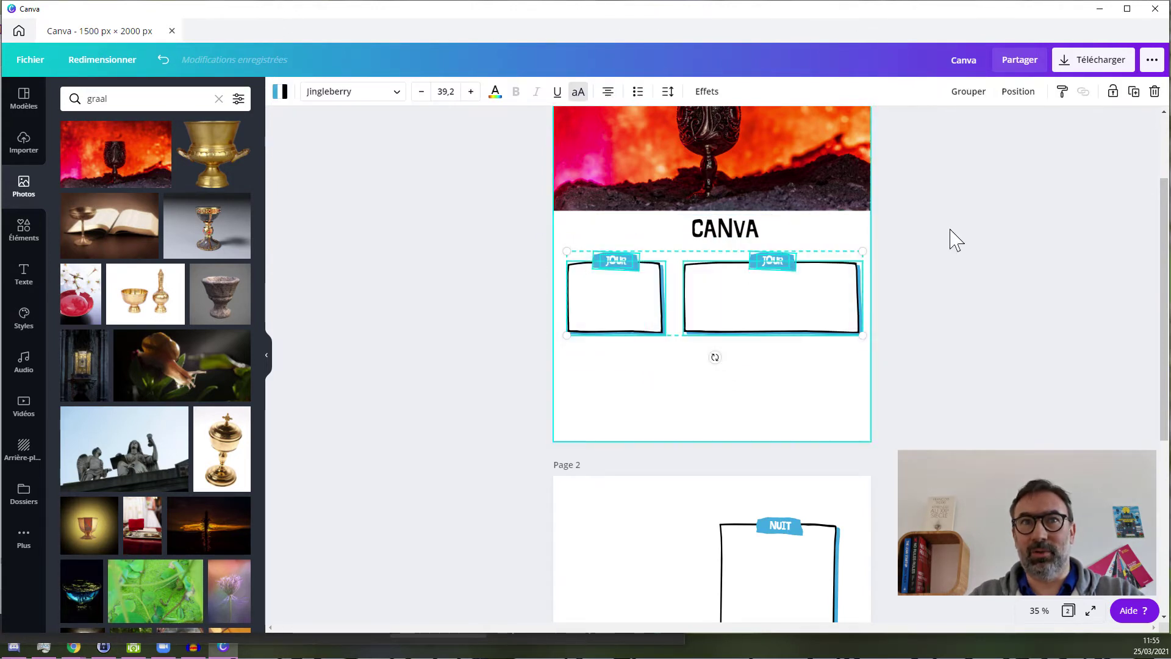
left_click(1133, 92)
left_click_drag(727, 294, 732, 536)
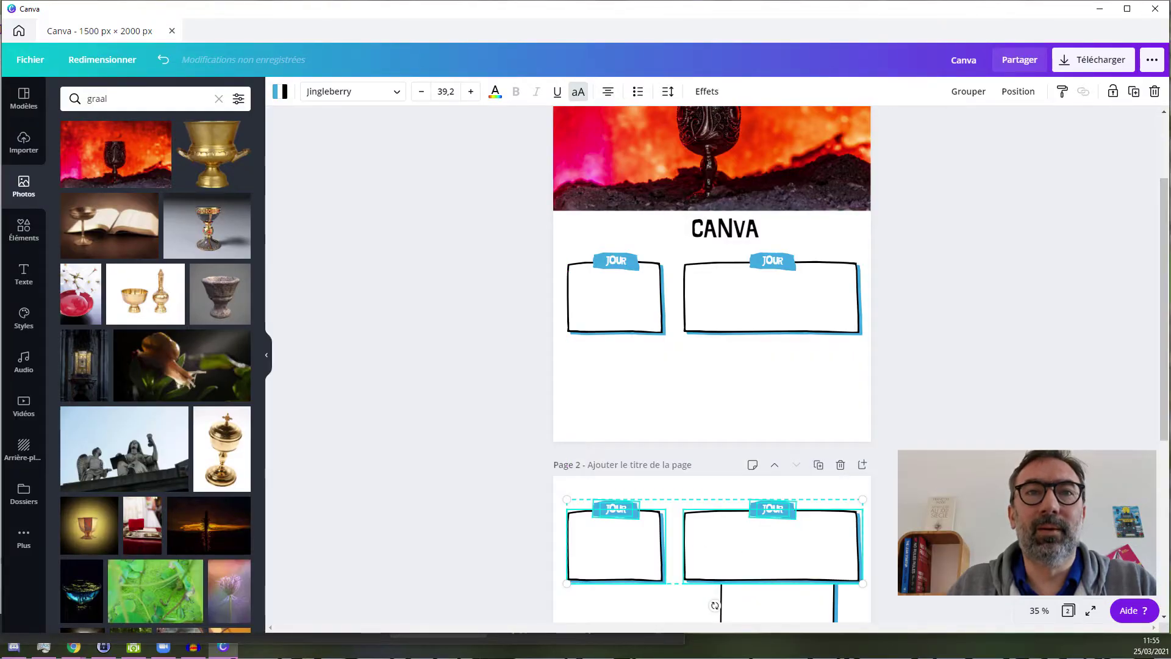
Move the copied small Jour frame with its label to the lower right of page 1, under the wide frame
scroll(714, 606, "down", 2)
left_click(650, 503)
left_click_drag(677, 491, 560, 379)
left_click_drag(628, 440, 818, 290)
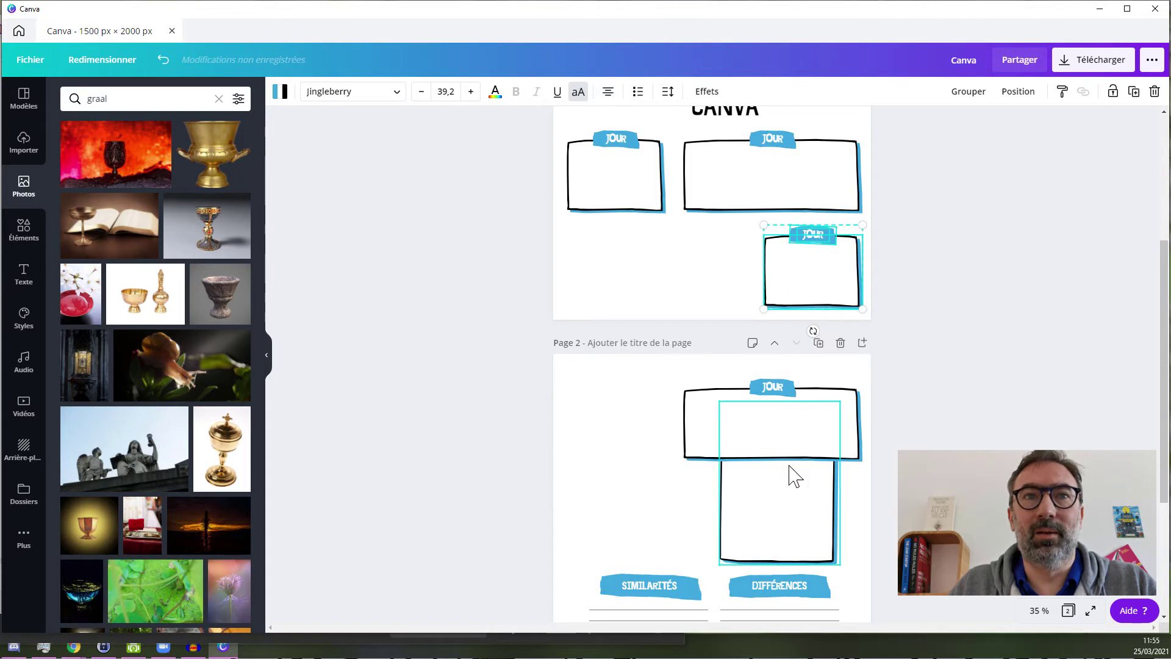
Move the copied wide frame and its Jour label from page 2 to the lower left of page 1
left_click_drag(651, 364, 870, 478)
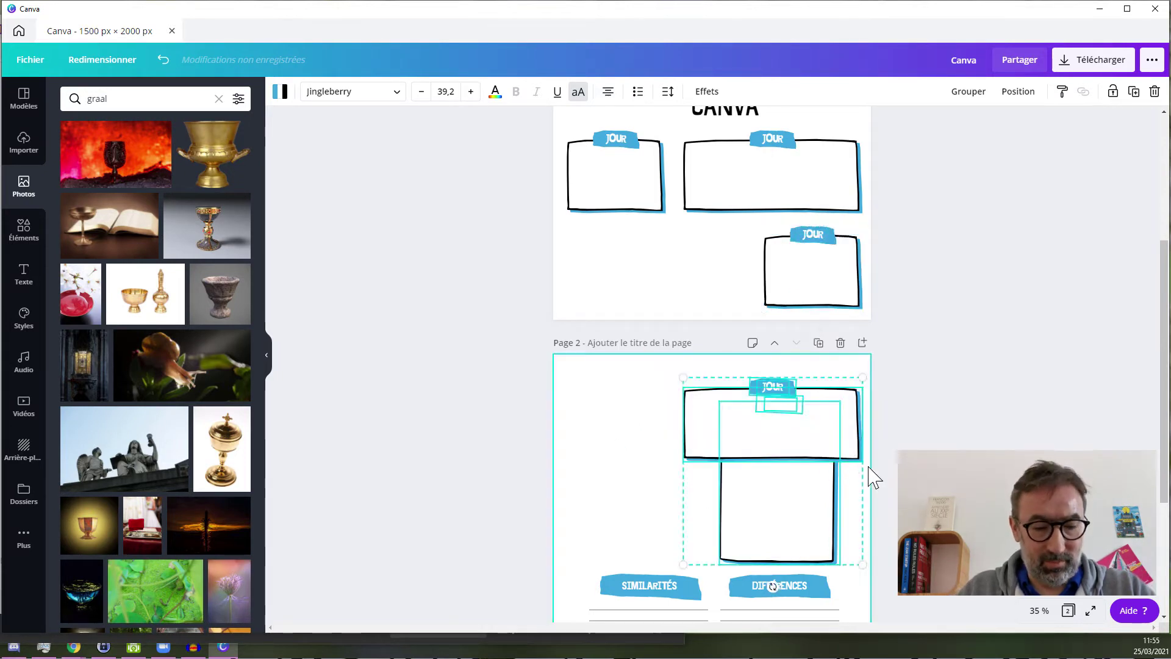
left_click(773, 486, "shift")
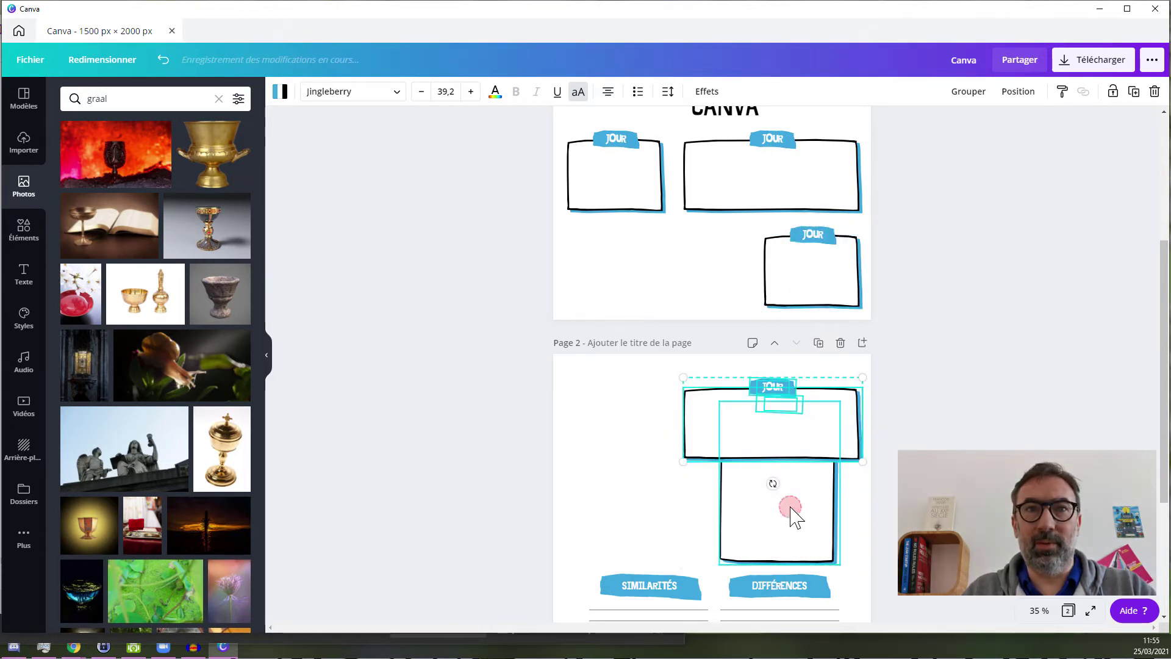
left_click_drag(785, 406, 685, 306)
left_click(646, 403)
left_click(674, 262)
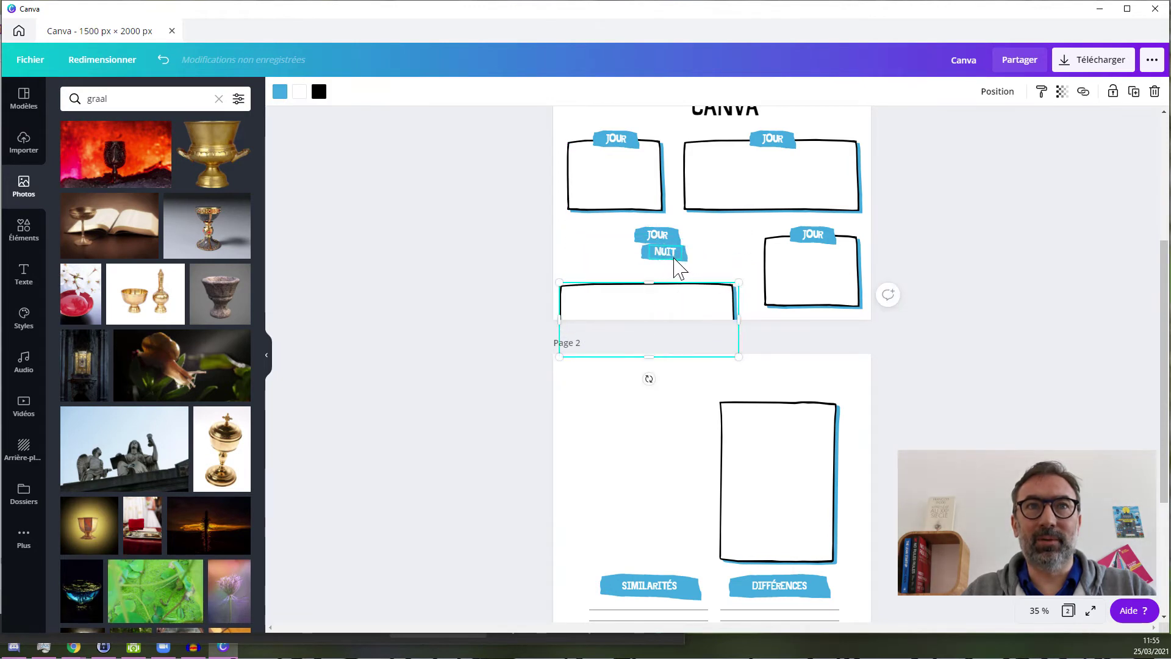
Delete the stray NUIT text and its blue banner from page 1, and align the wide frame beneath its Jour label
left_click(673, 254)
key("Delete")
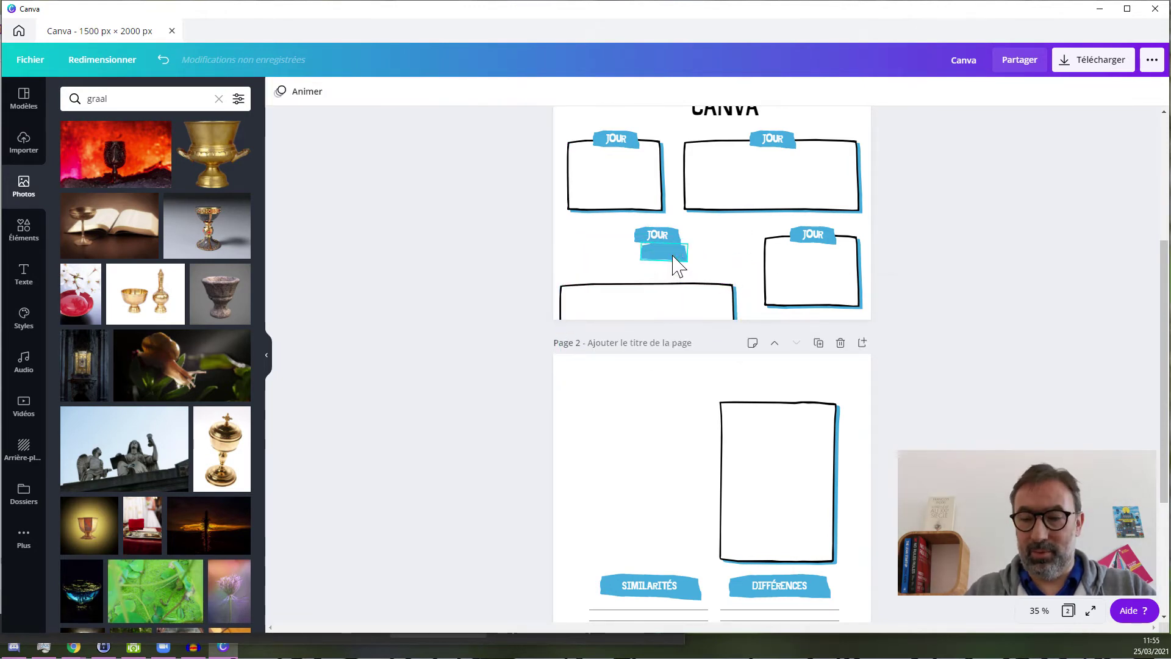
key("ctrl+z")
key("Delete")
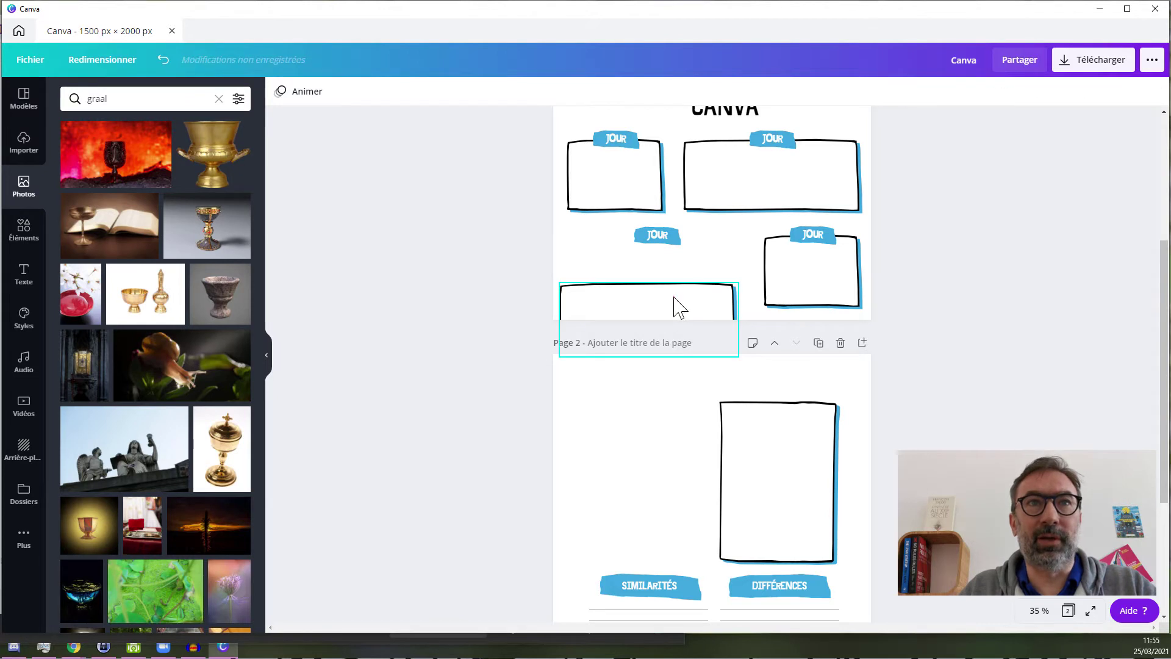
left_click_drag(675, 306, 680, 248)
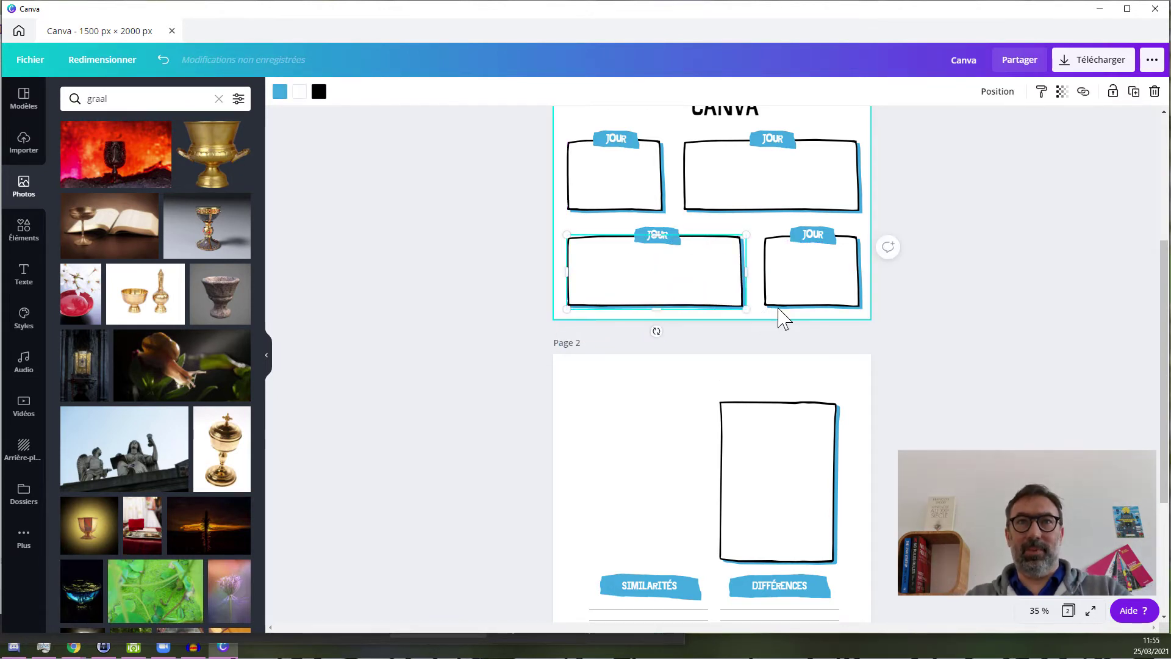
left_click(967, 235)
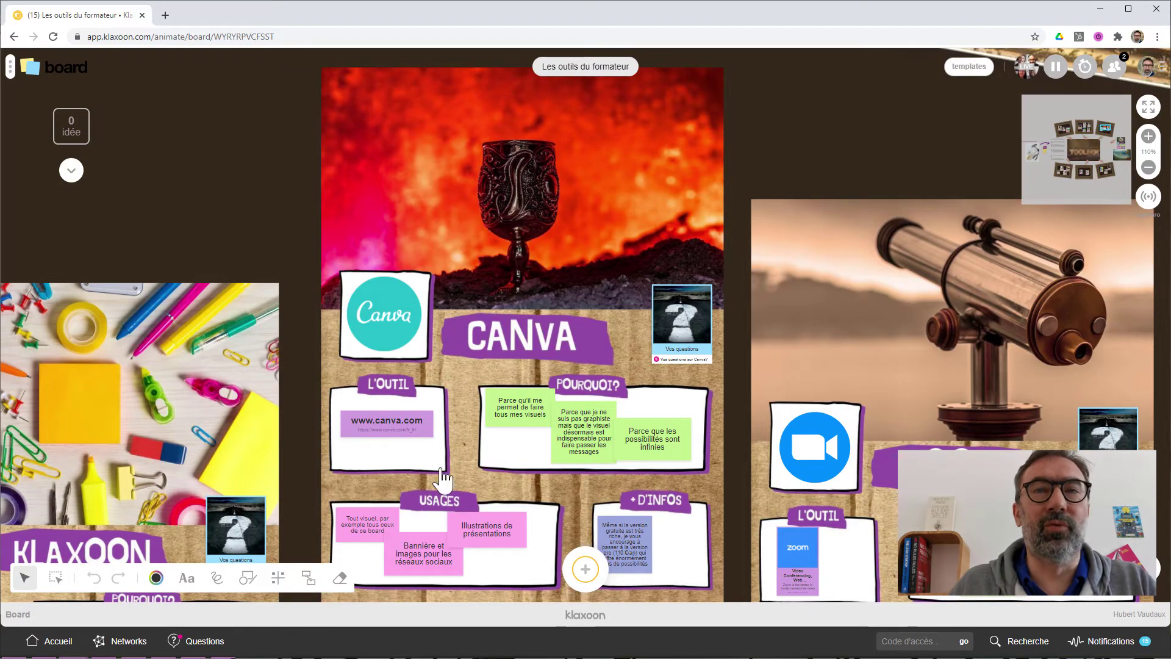
Switch back to the Canva design and recolour the Jour banner of the small upper-left frame to custom purple #AA1EB2
left_click(1101, 9)
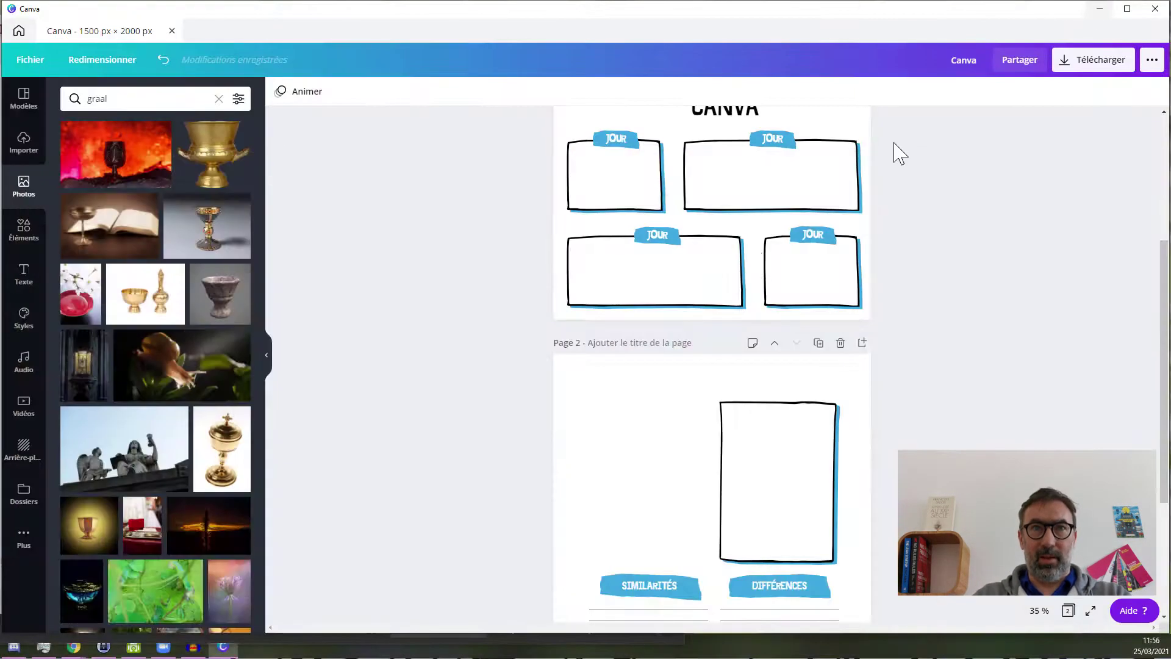
scroll(1047, 272, "up", 3)
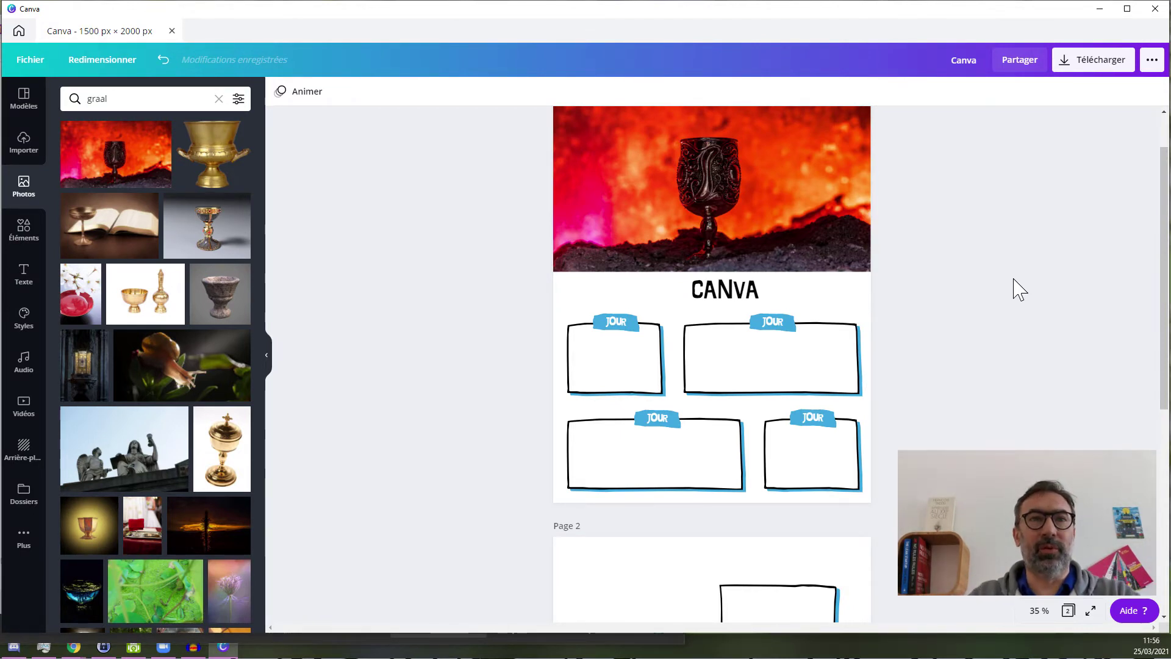
left_click(604, 329)
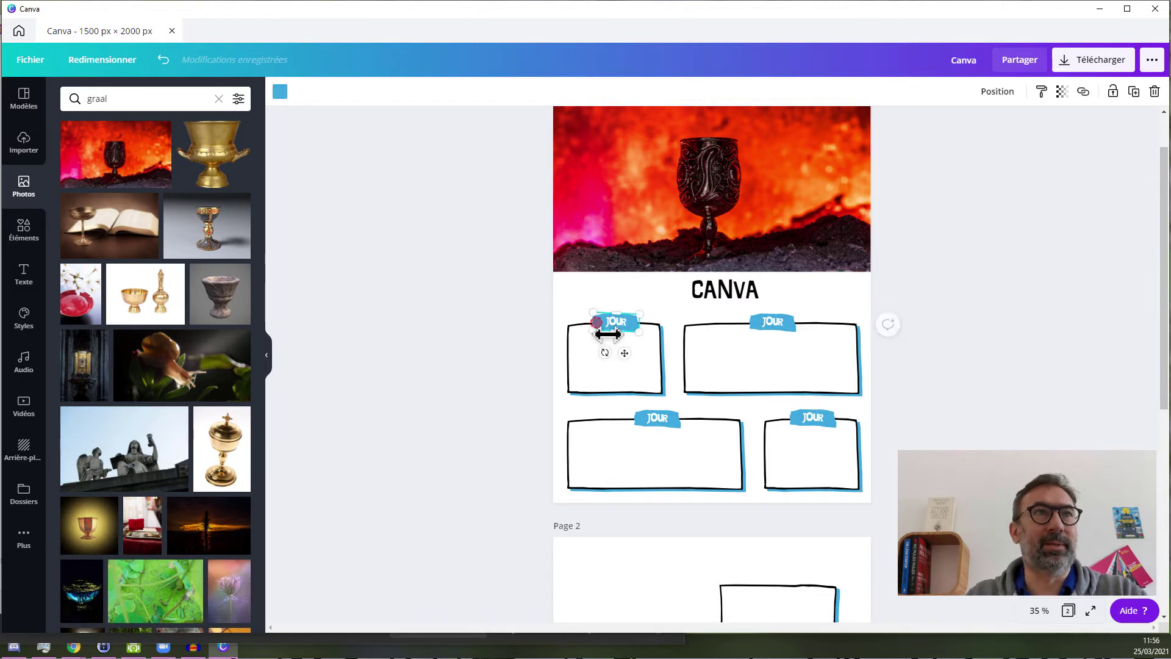
left_click(280, 93)
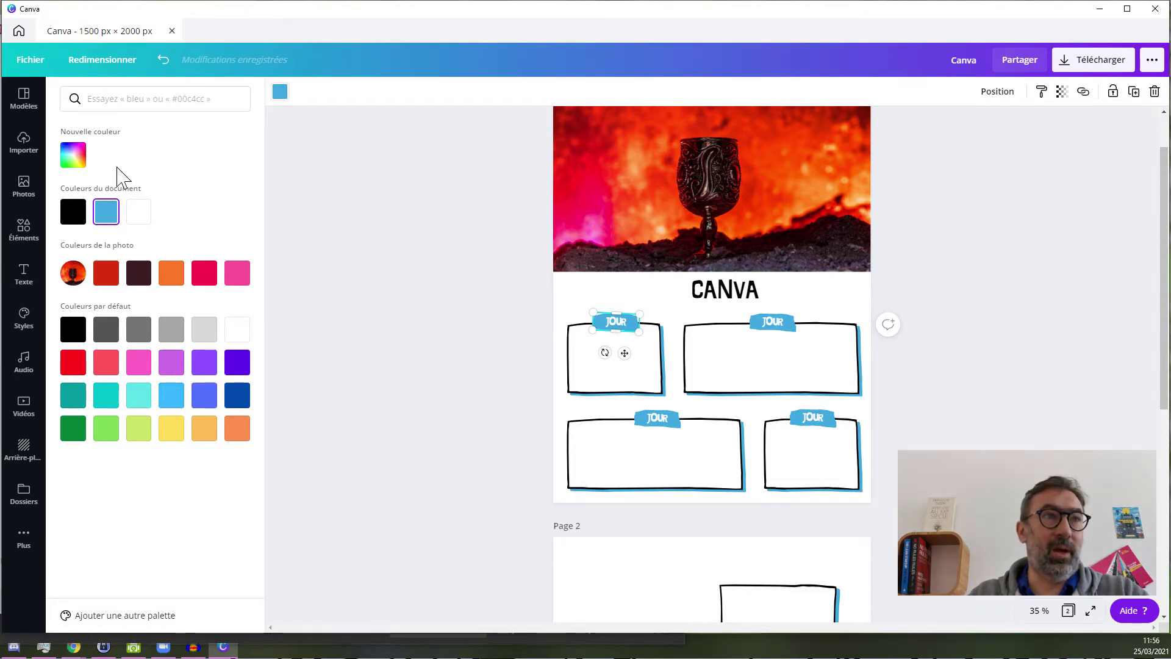
left_click(73, 155)
left_click(186, 190)
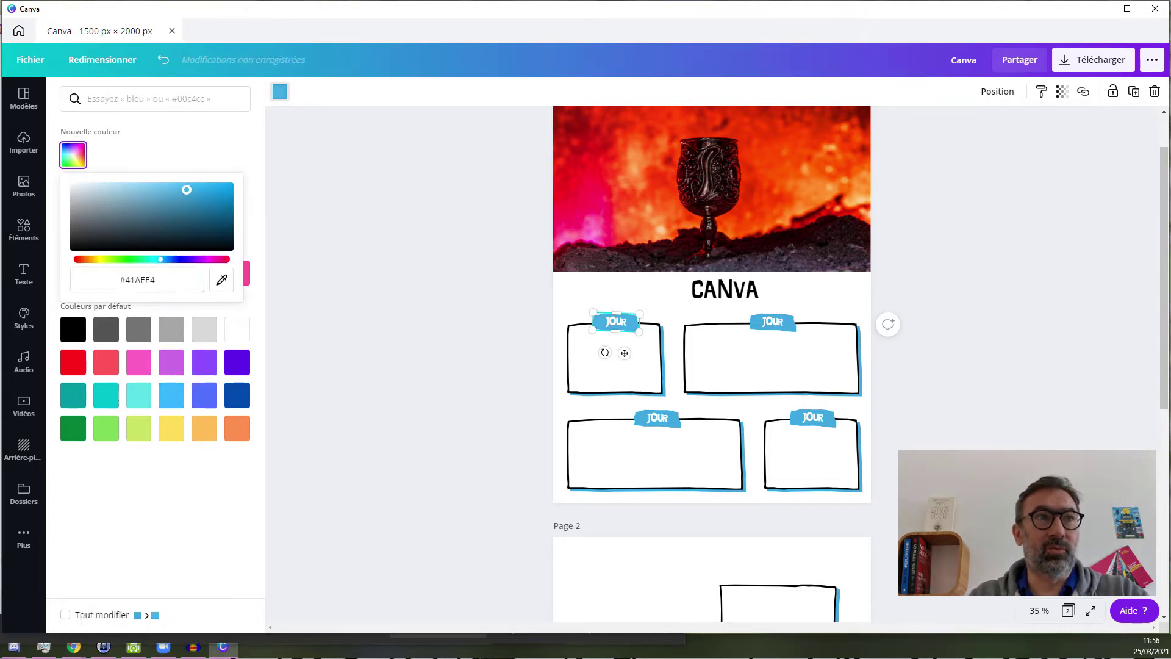
left_click_drag(186, 189, 187, 194)
left_click_drag(161, 259, 200, 259)
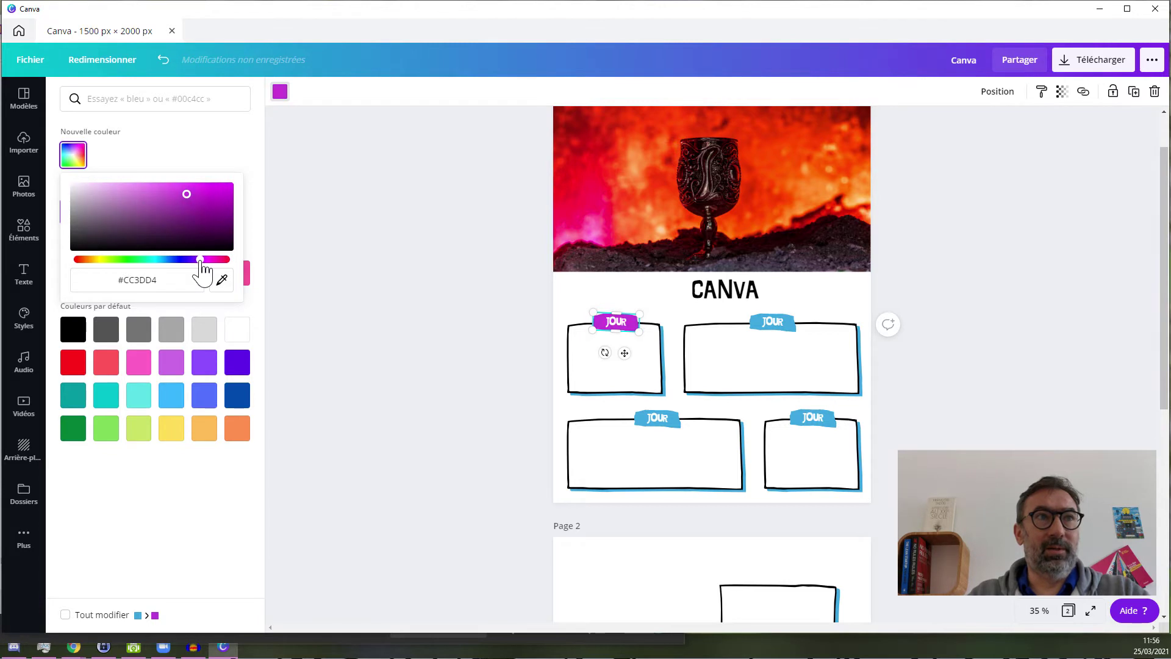
mouse_move(186, 195)
left_mouse_down()
mouse_move(222, 193)
mouse_move(159, 204)
mouse_move(170, 197)
left_mouse_up()
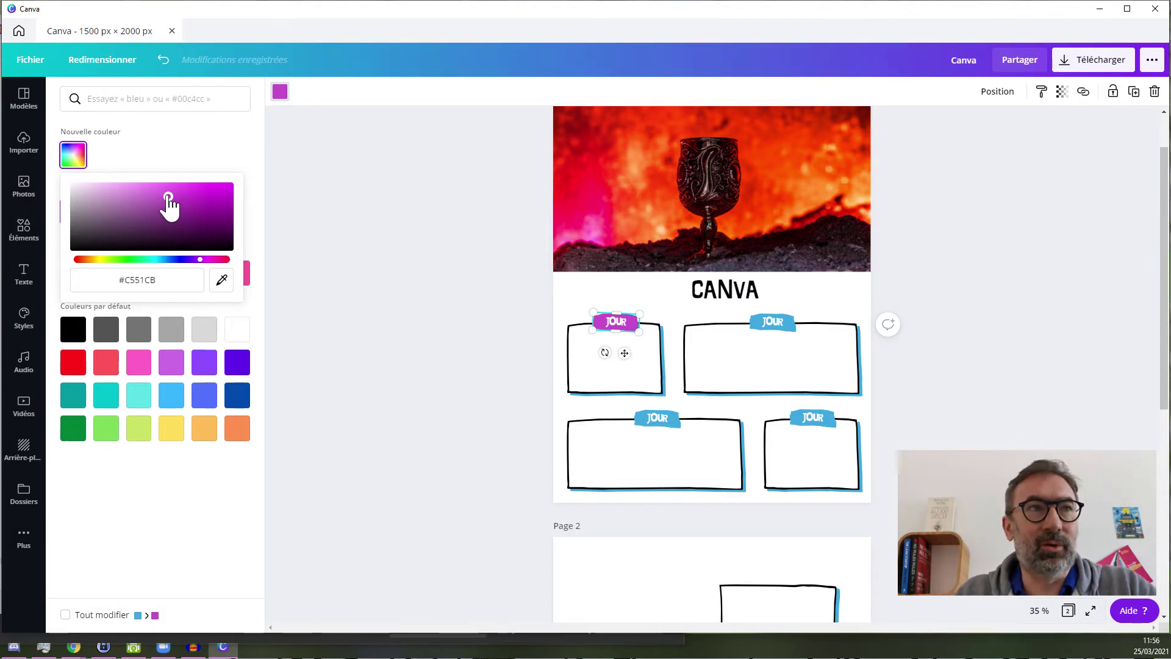
left_click_drag(168, 196, 199, 203)
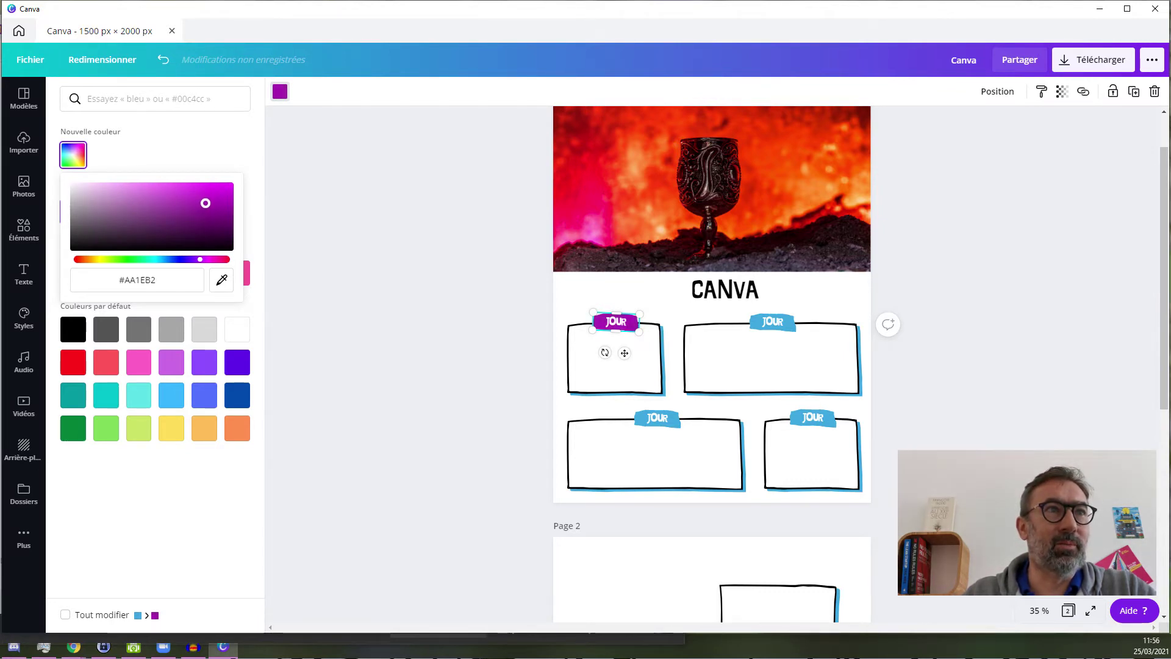
left_click(254, 302)
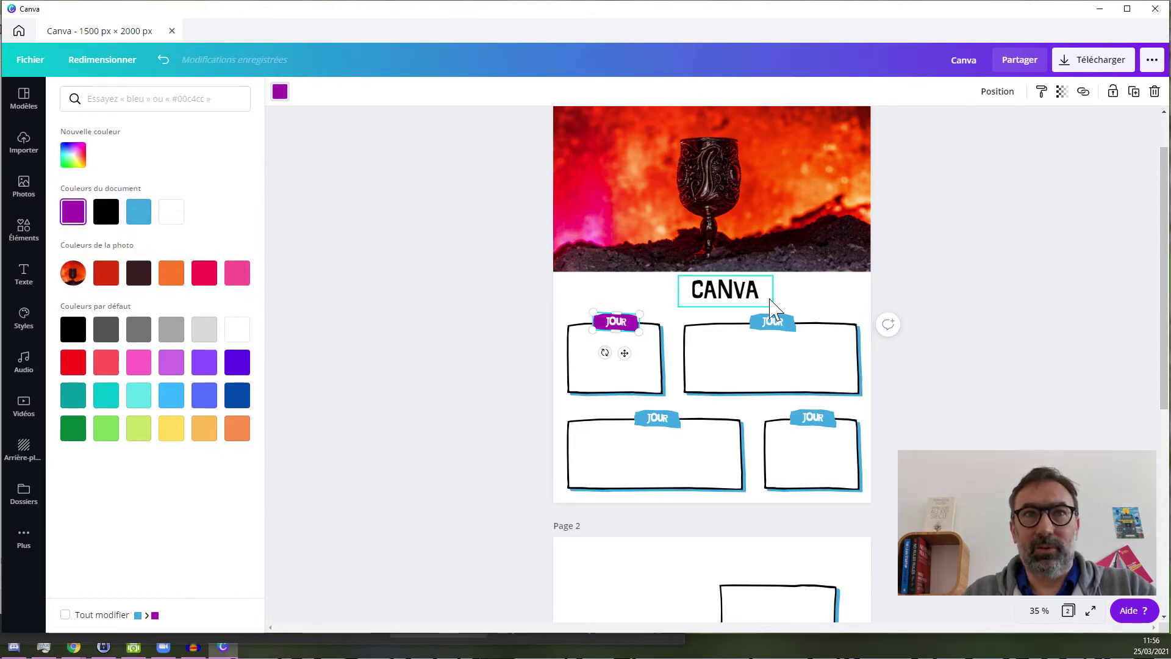
Try the document purple on the small upper-left frame's outline and compare it with the Klaxoon board reference
left_click(651, 364)
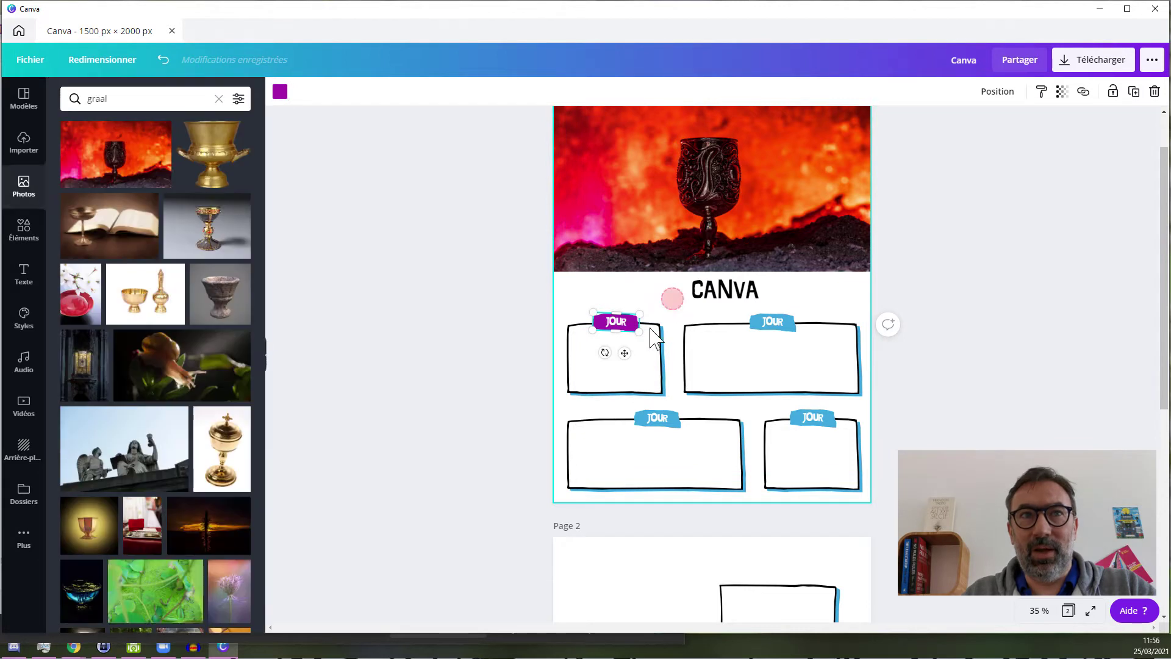
left_click(601, 390)
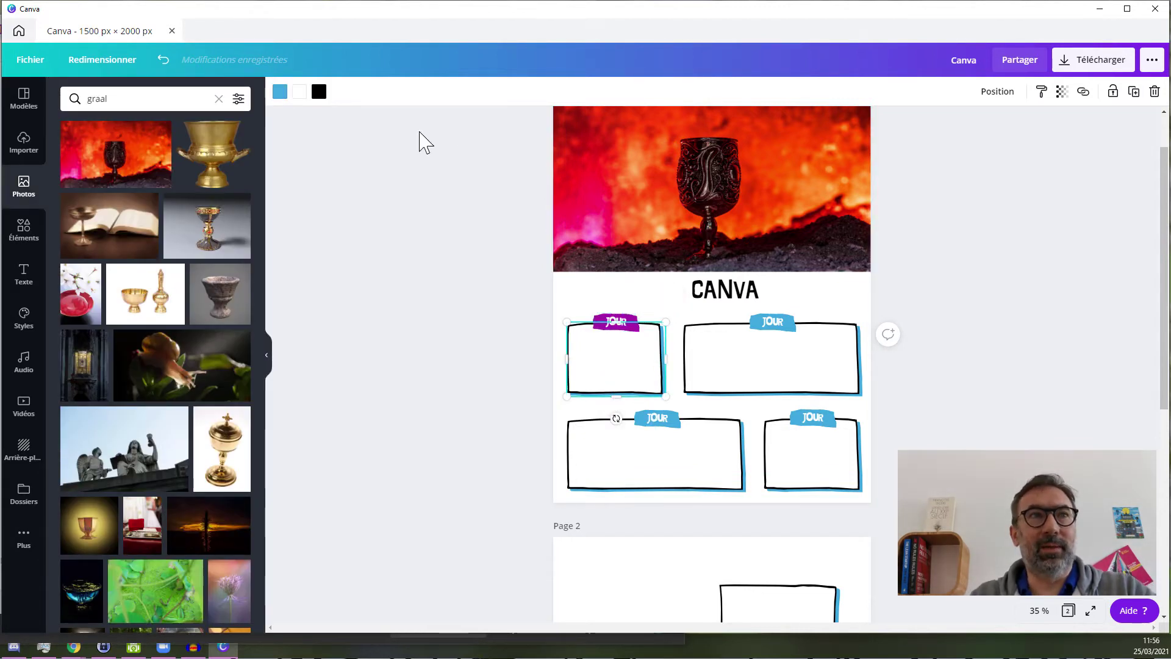
left_click(318, 91)
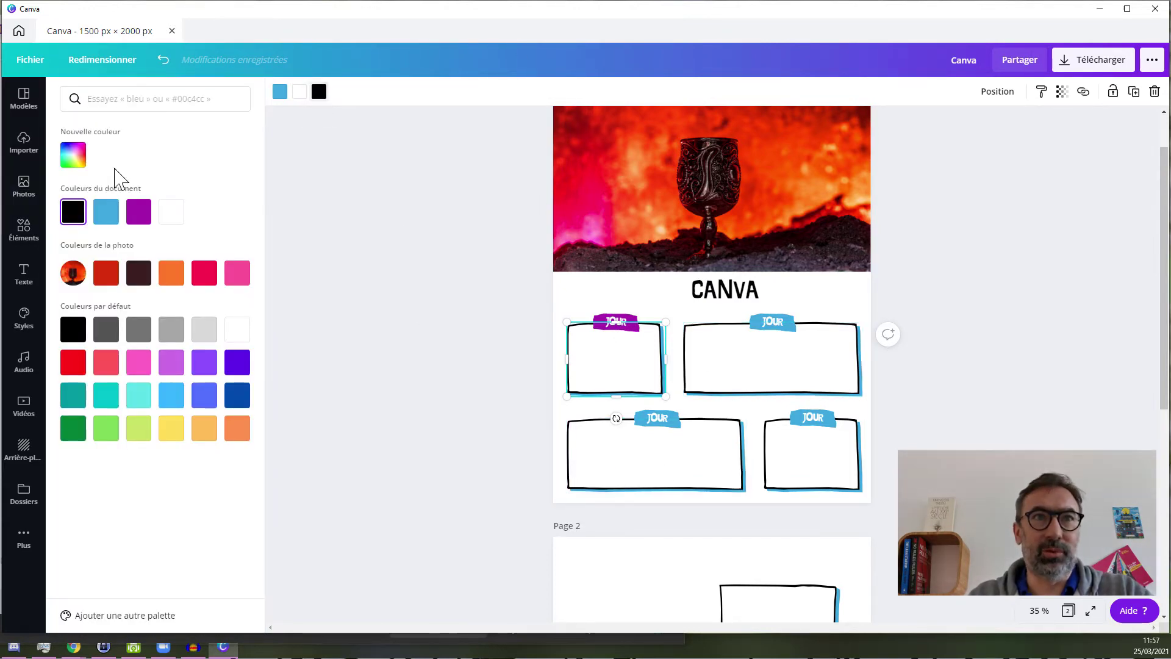
left_click(139, 212)
key("Escape")
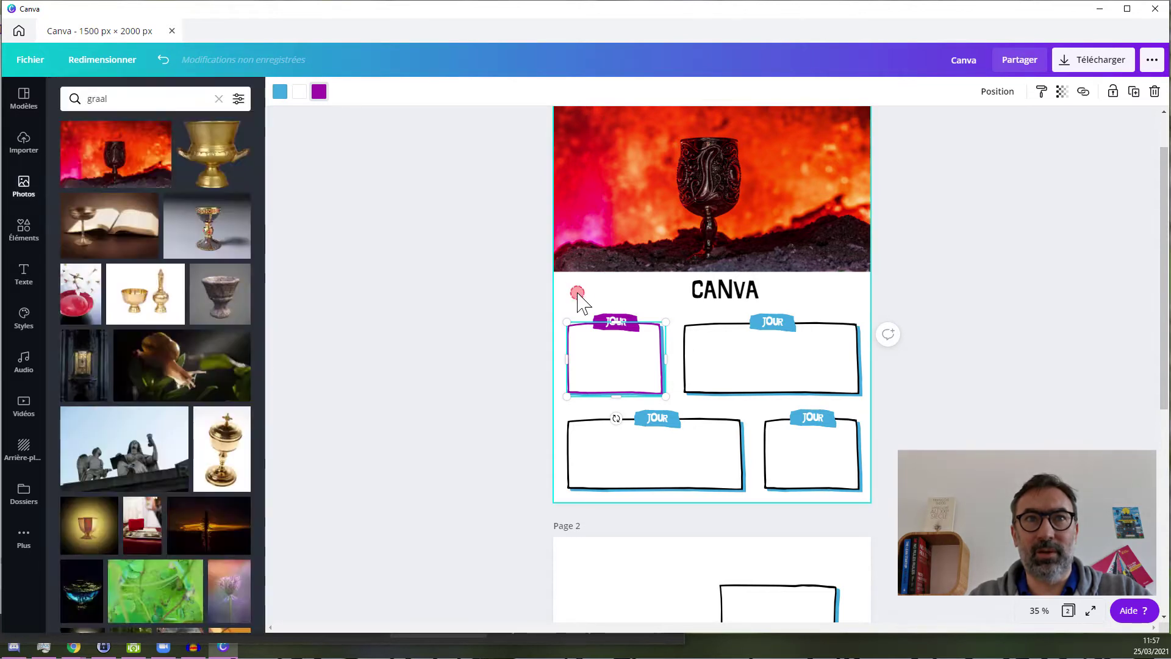
left_click(865, 303)
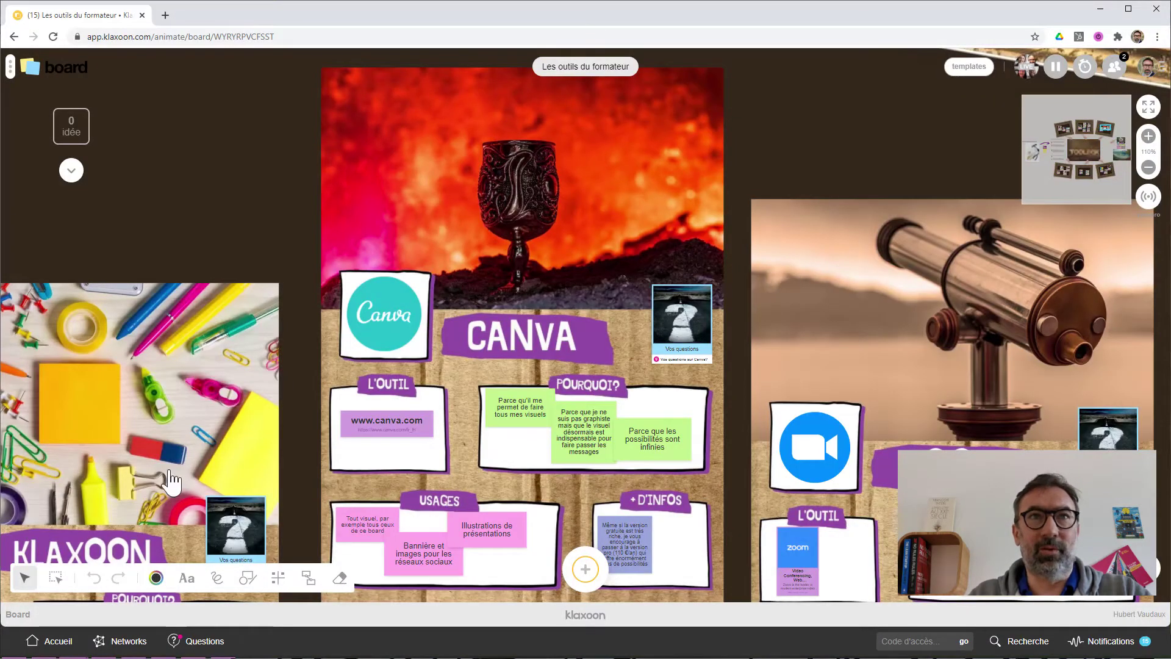
left_click(1098, 9)
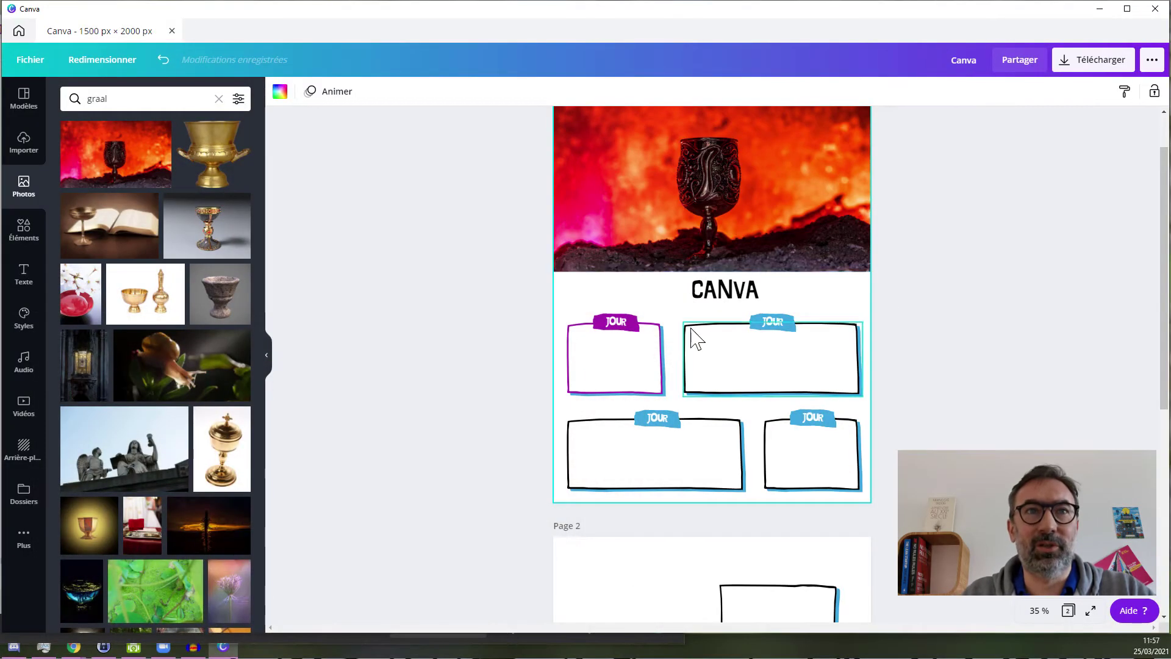
Set the small upper-left frame's outline back to black and recolour its blue shadow with the document purple
left_click(594, 360)
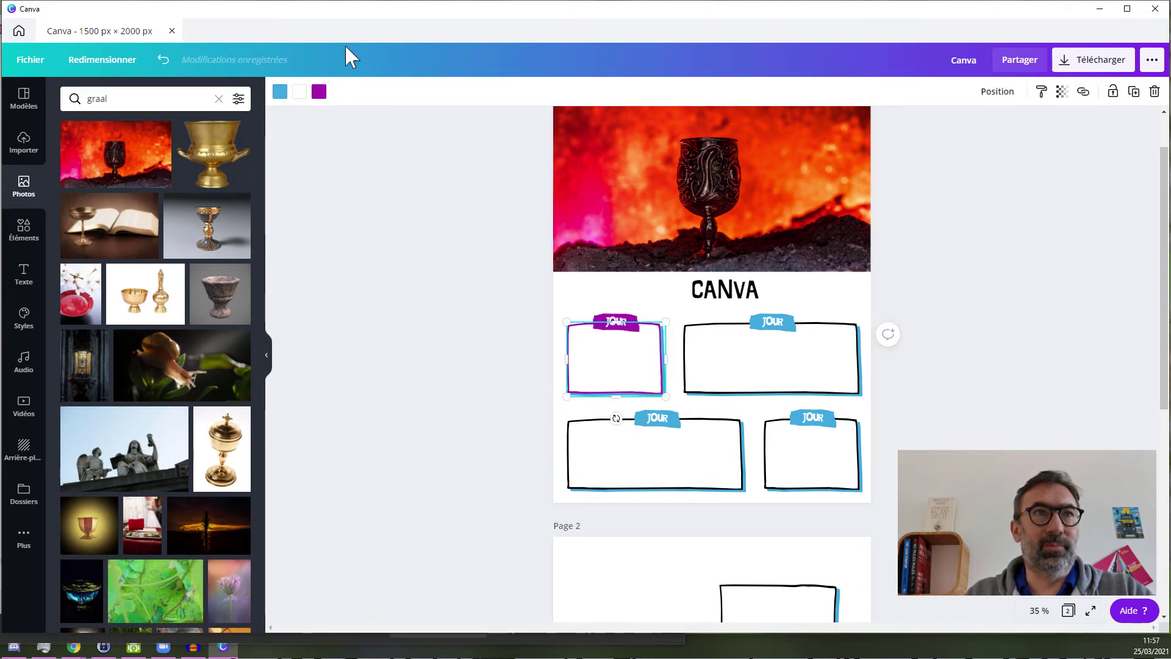
left_click(318, 92)
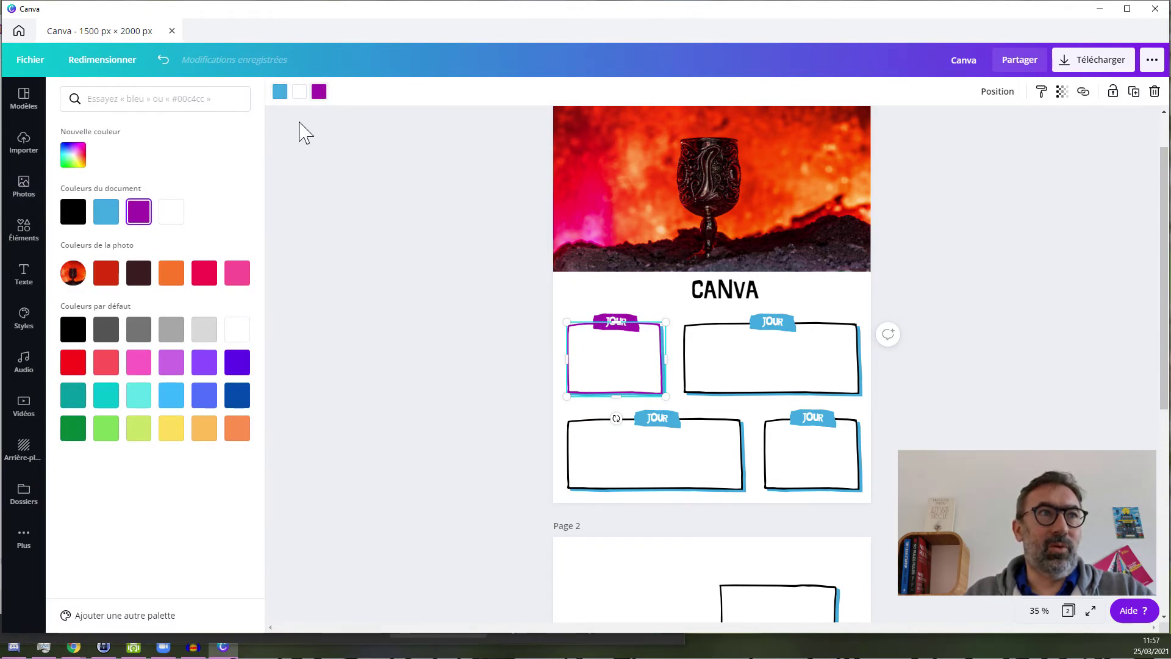
left_click(73, 212)
left_click(280, 91)
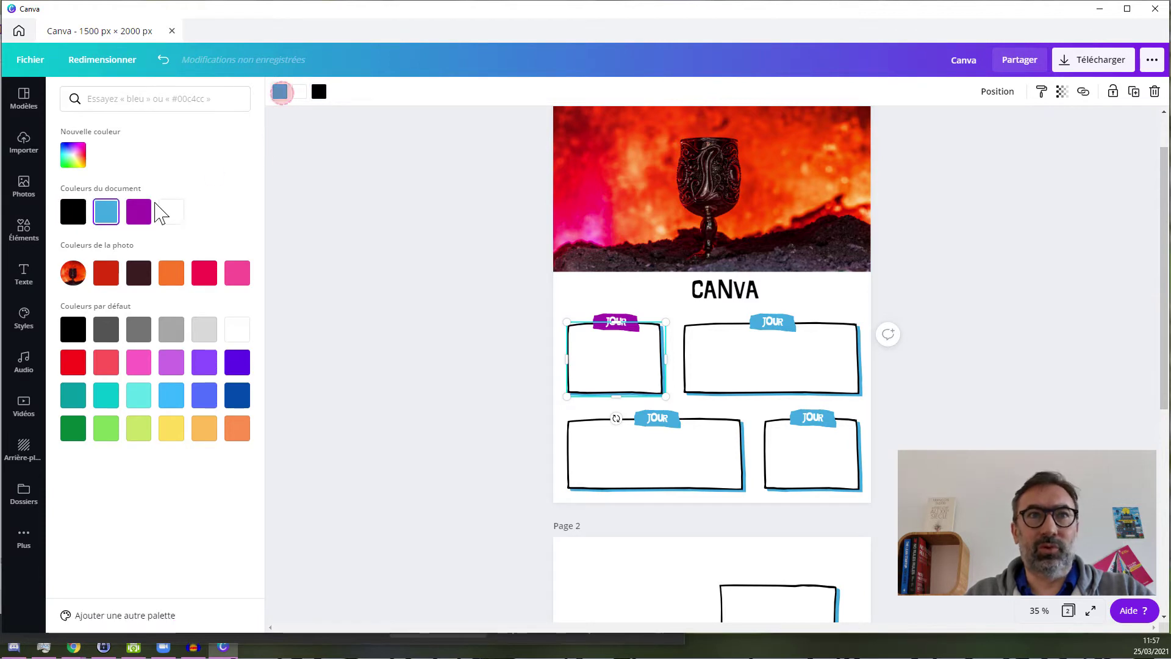
left_click(138, 211)
left_click(468, 320)
left_click(952, 387)
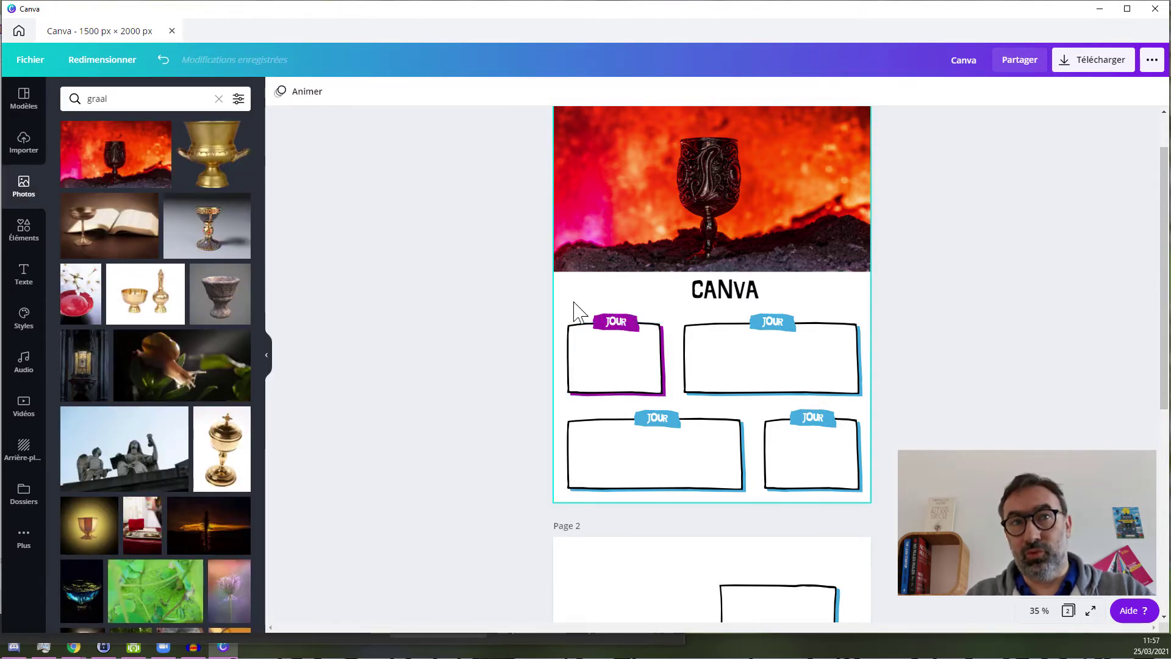
Try recolouring the upper wide frame and its Jour banner purple together, and undo the colour change
left_click_drag(669, 307, 881, 413)
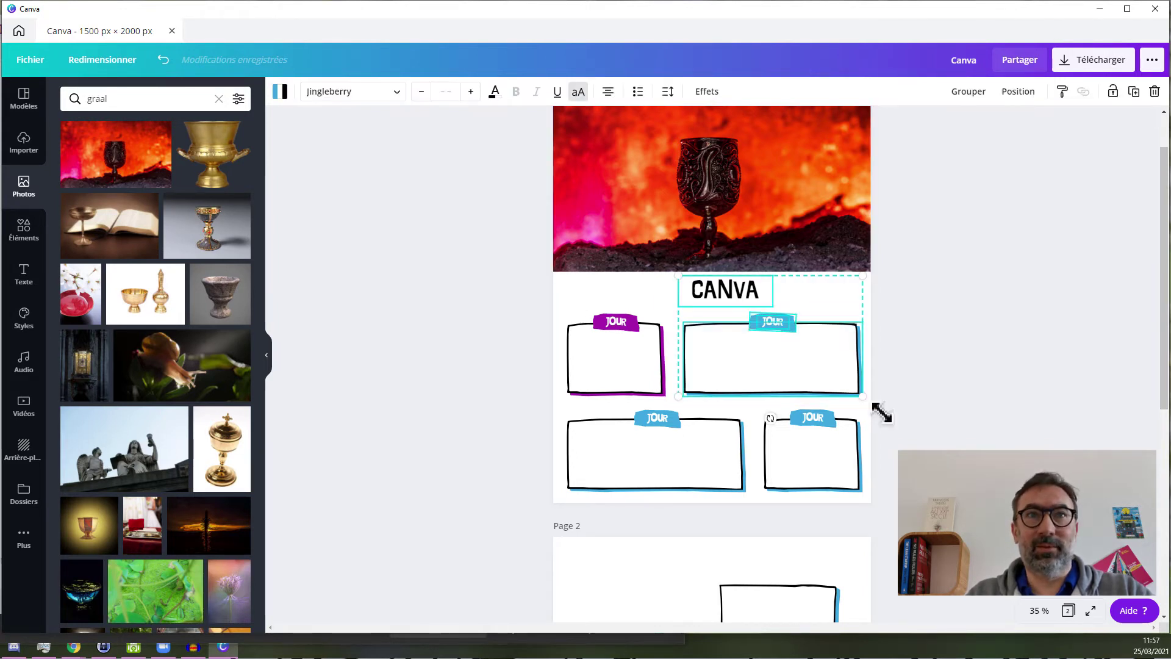
left_click_drag(672, 313, 872, 409)
left_click(280, 93)
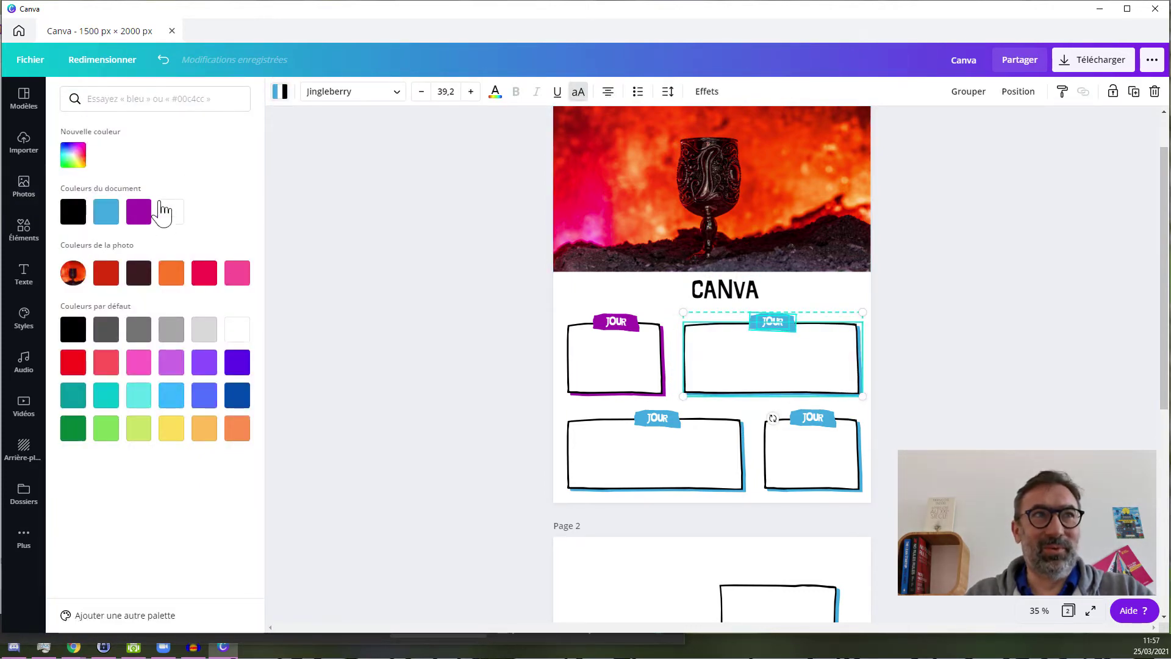
left_click(140, 212)
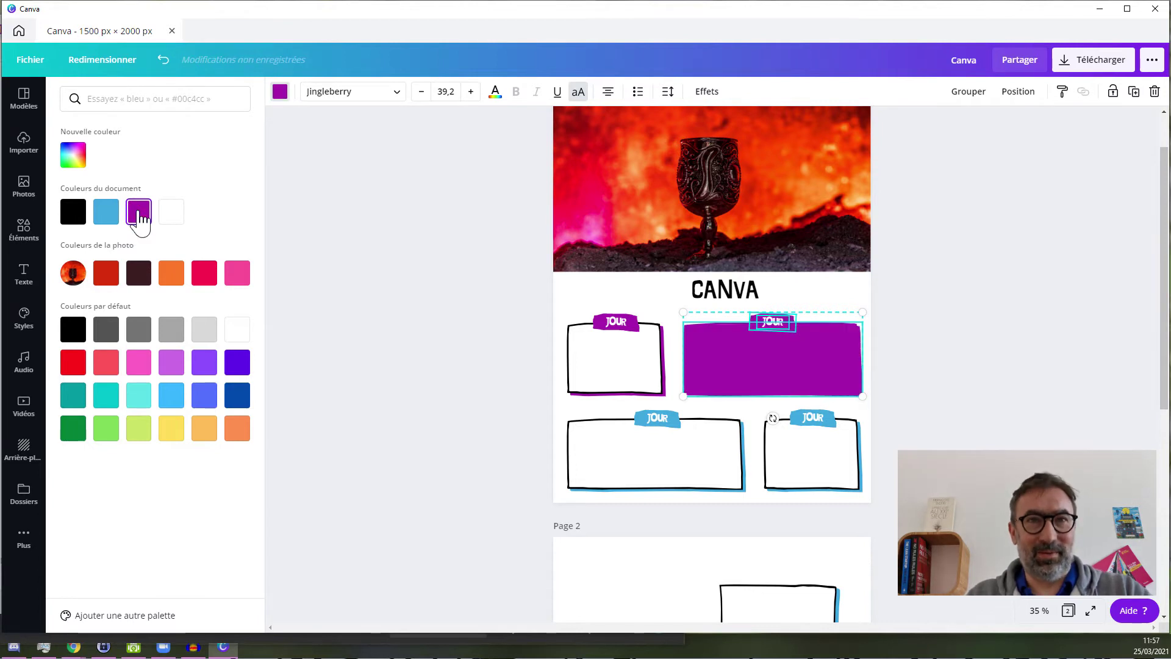
key("ctrl+z")
left_click(373, 280)
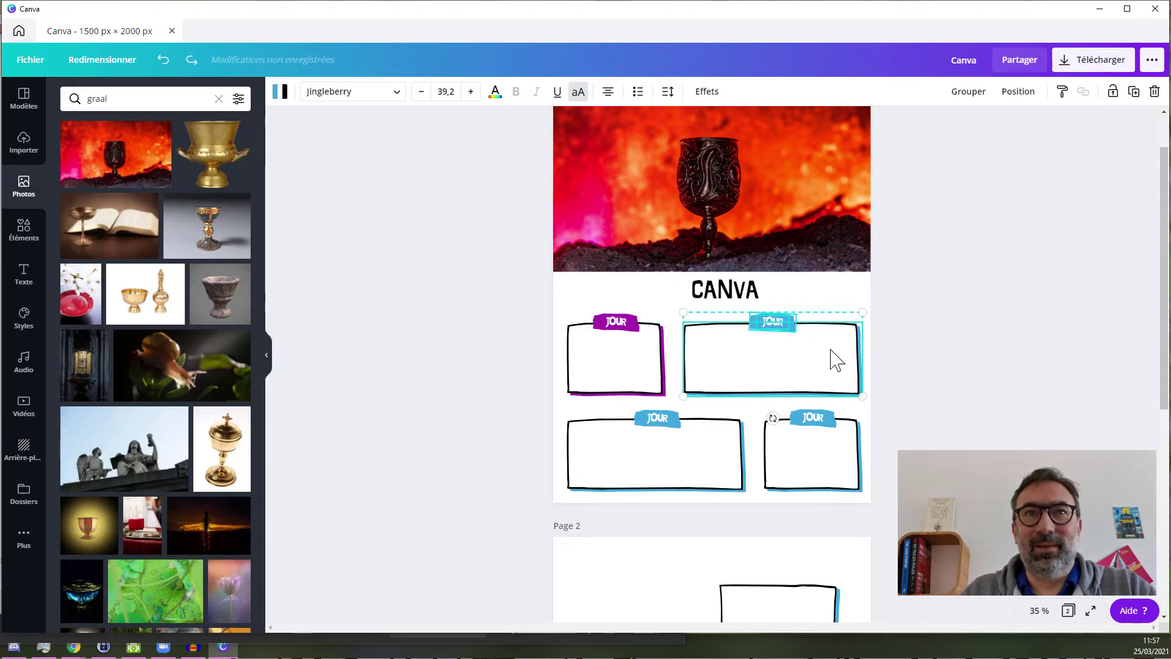
left_click(969, 374)
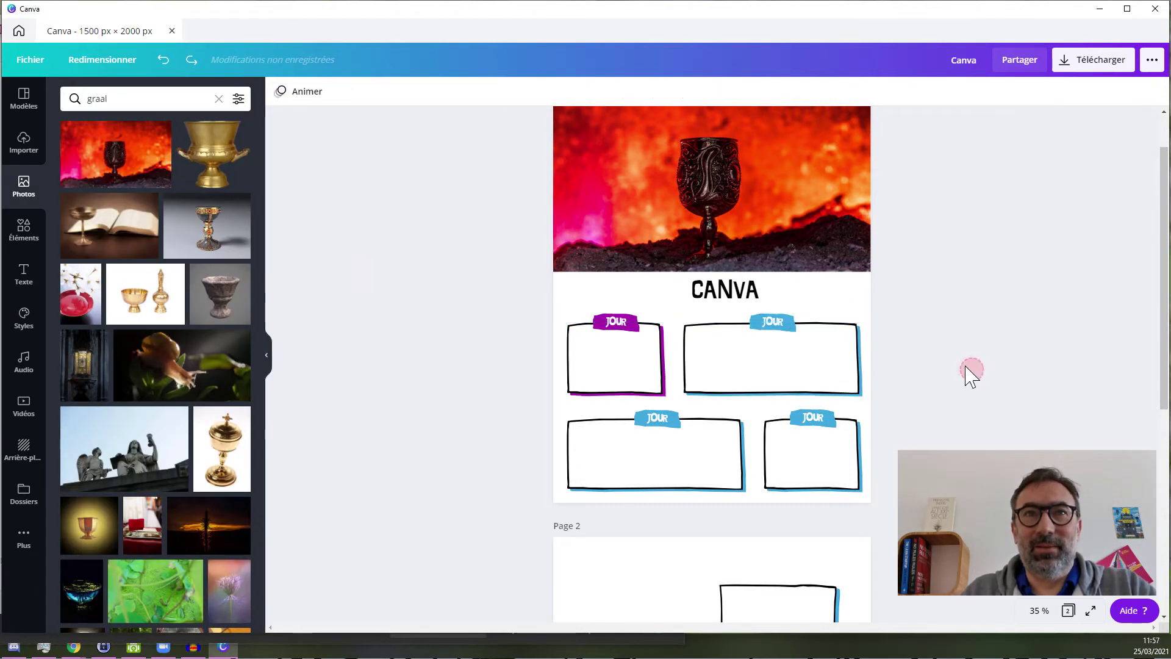
Recolour the upper wide frame's Jour banner and its blue shadow with the document purple
left_click(793, 330)
left_click(280, 92)
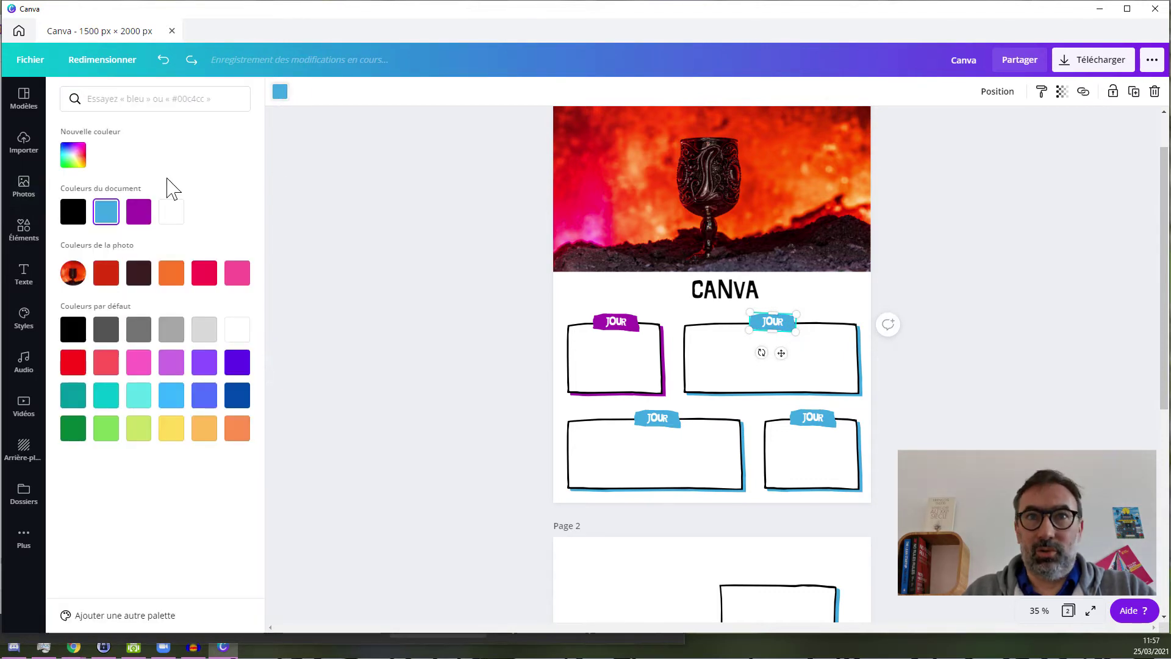
left_click(138, 211)
left_click(859, 394)
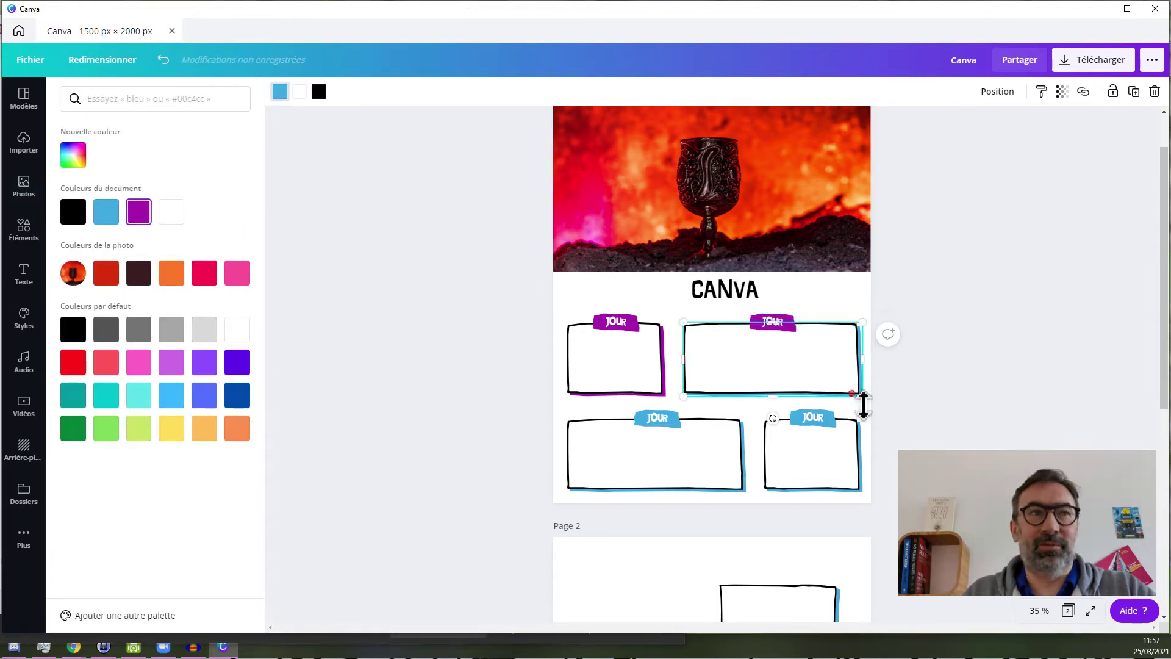
left_click(280, 93)
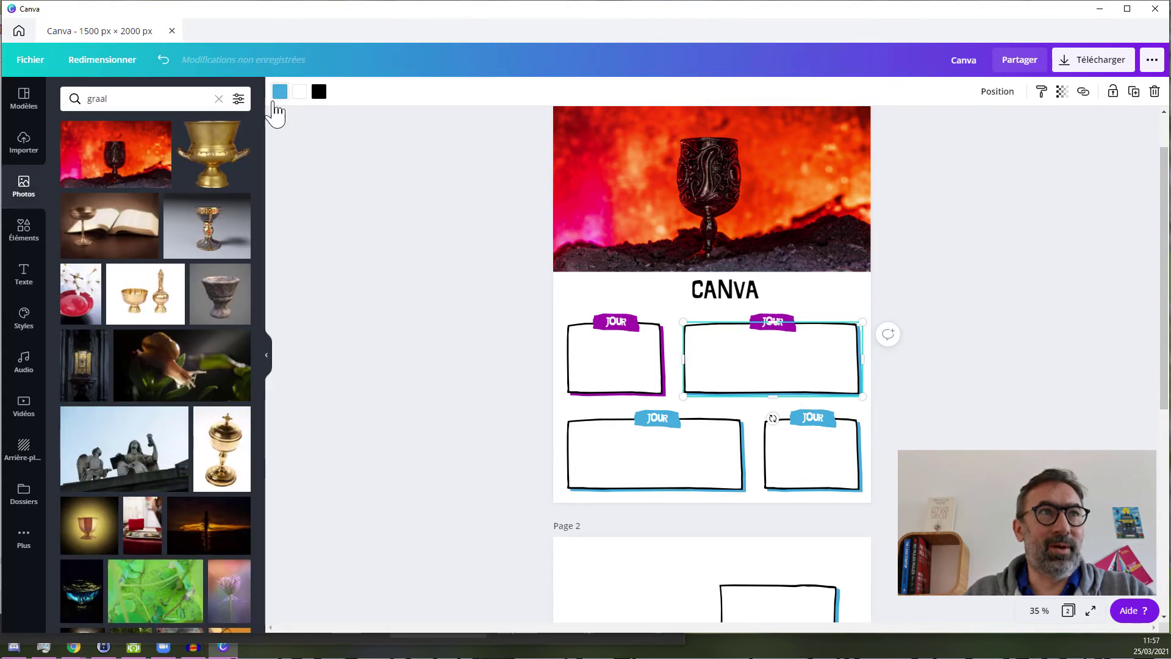
left_click(281, 95)
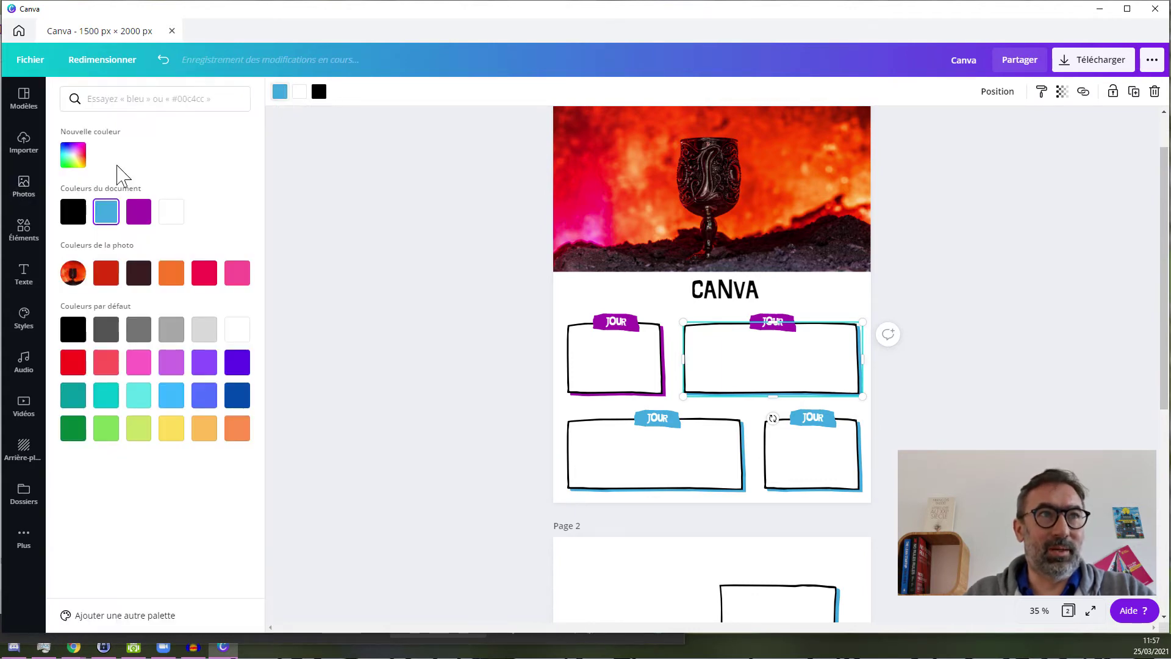
left_click(139, 211)
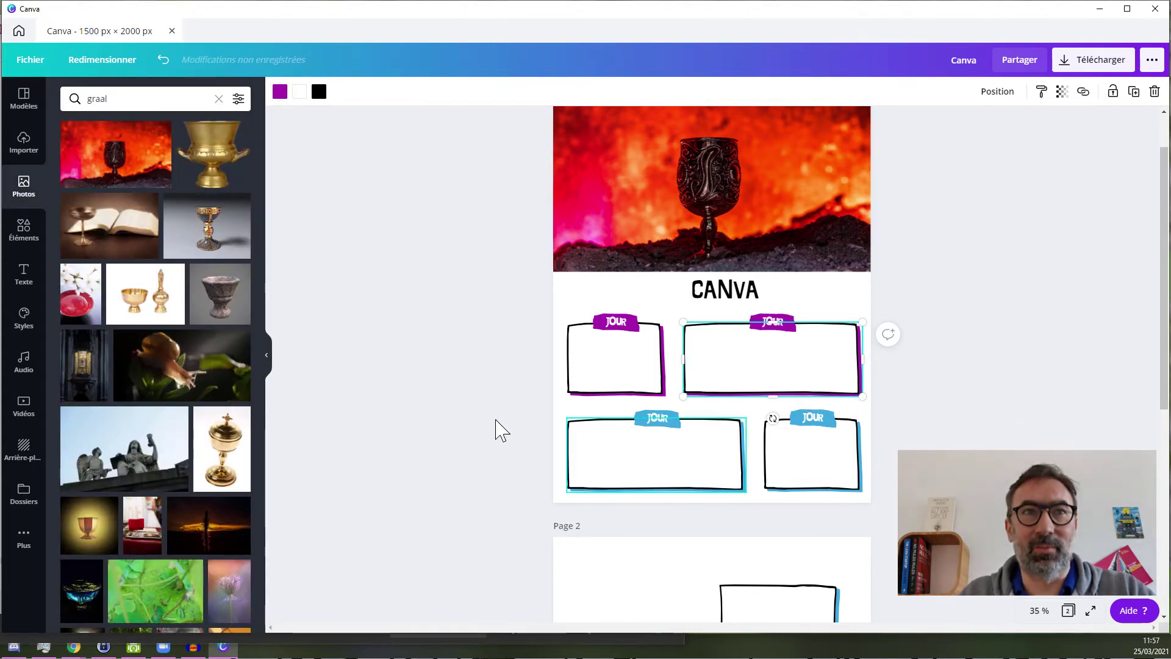
left_click(439, 412)
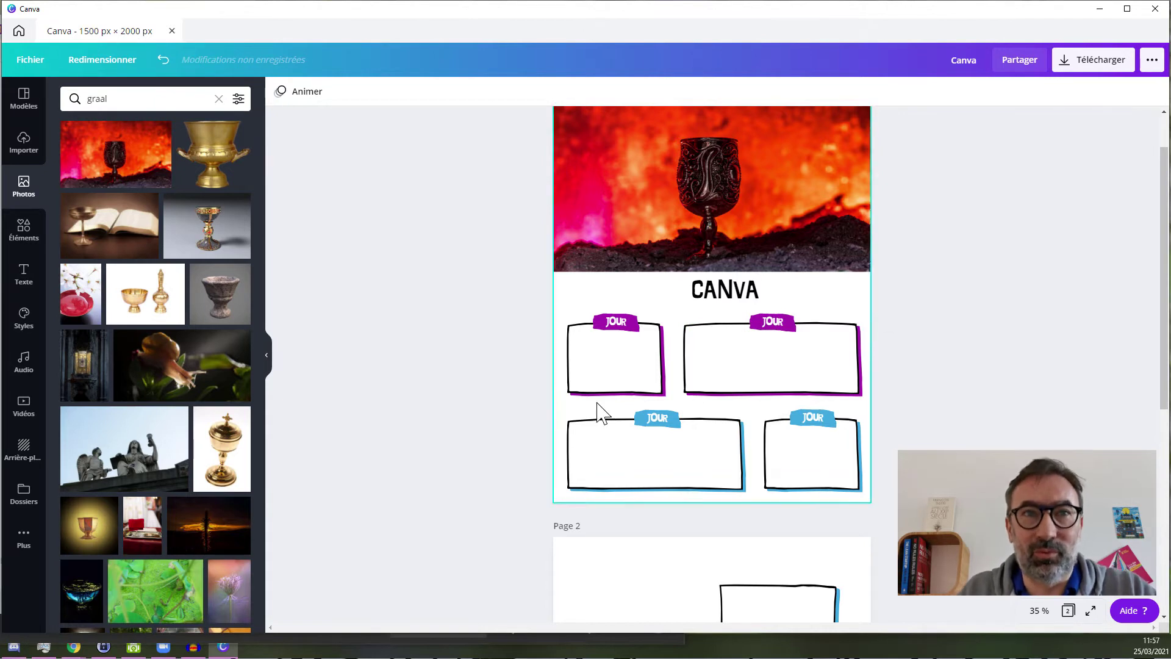
Recolour the Jour banners of both lower frames with the document purple
left_click(642, 424)
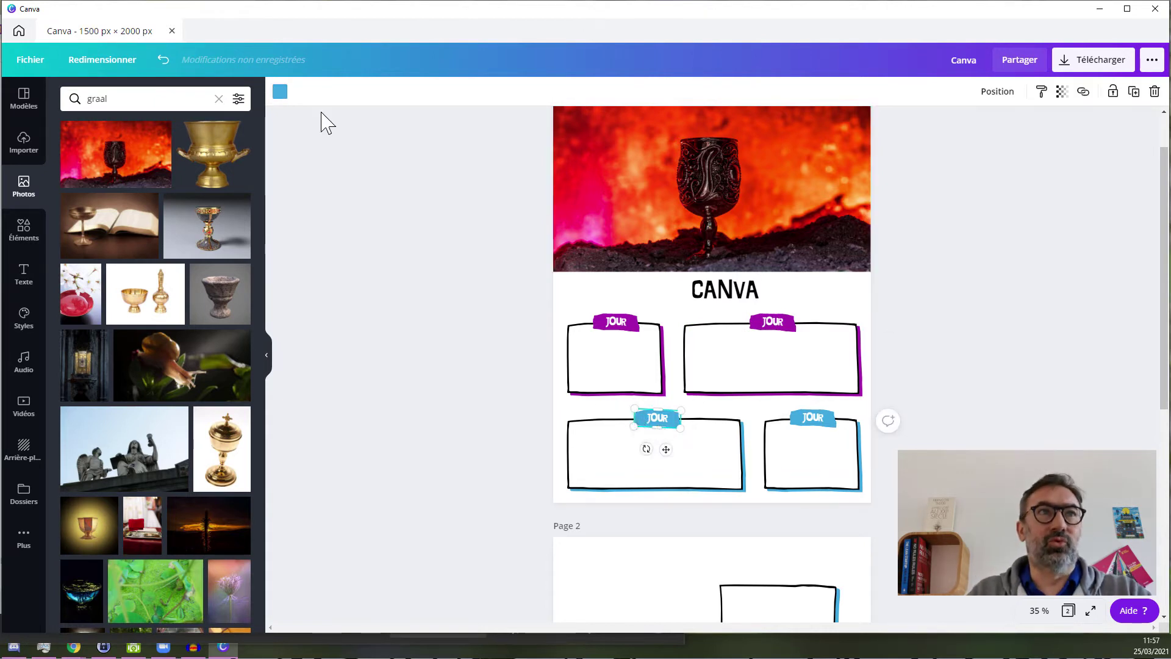
left_click(281, 92)
left_click(142, 214)
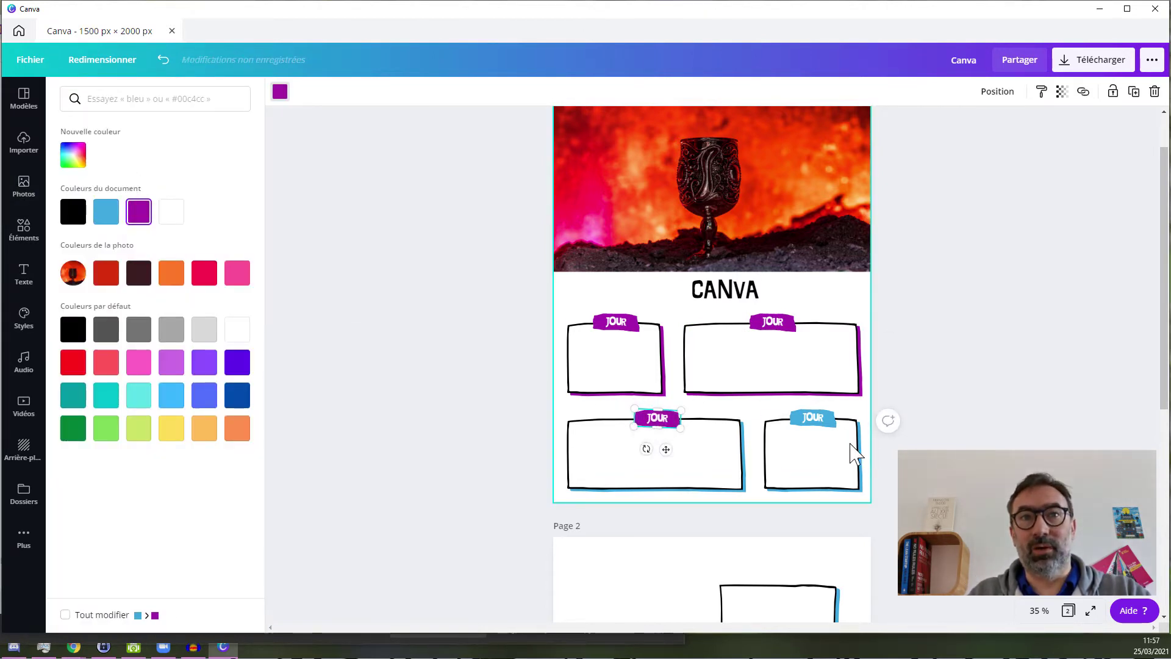
left_click(797, 424)
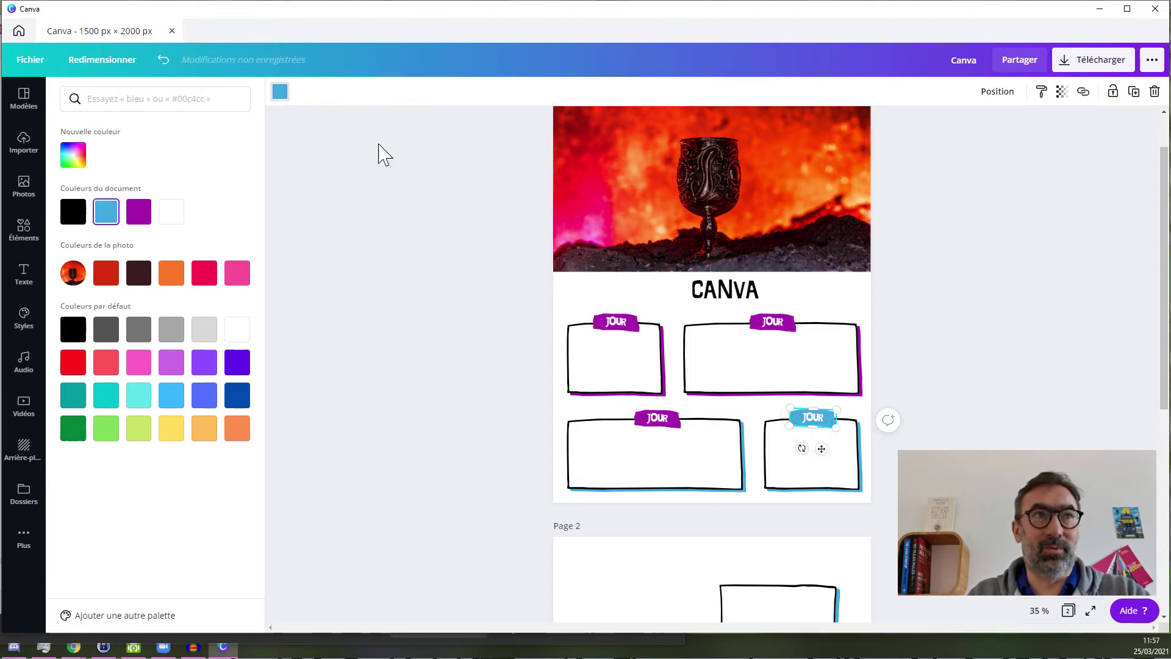
left_click(280, 92)
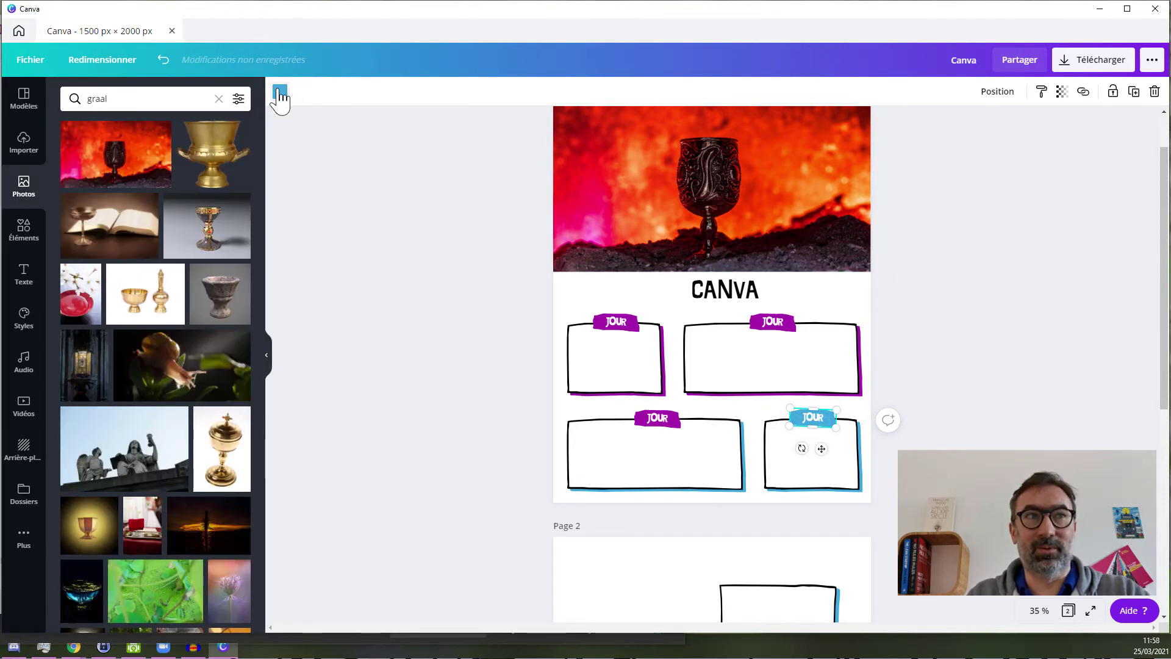
left_click(280, 91)
left_click(137, 211)
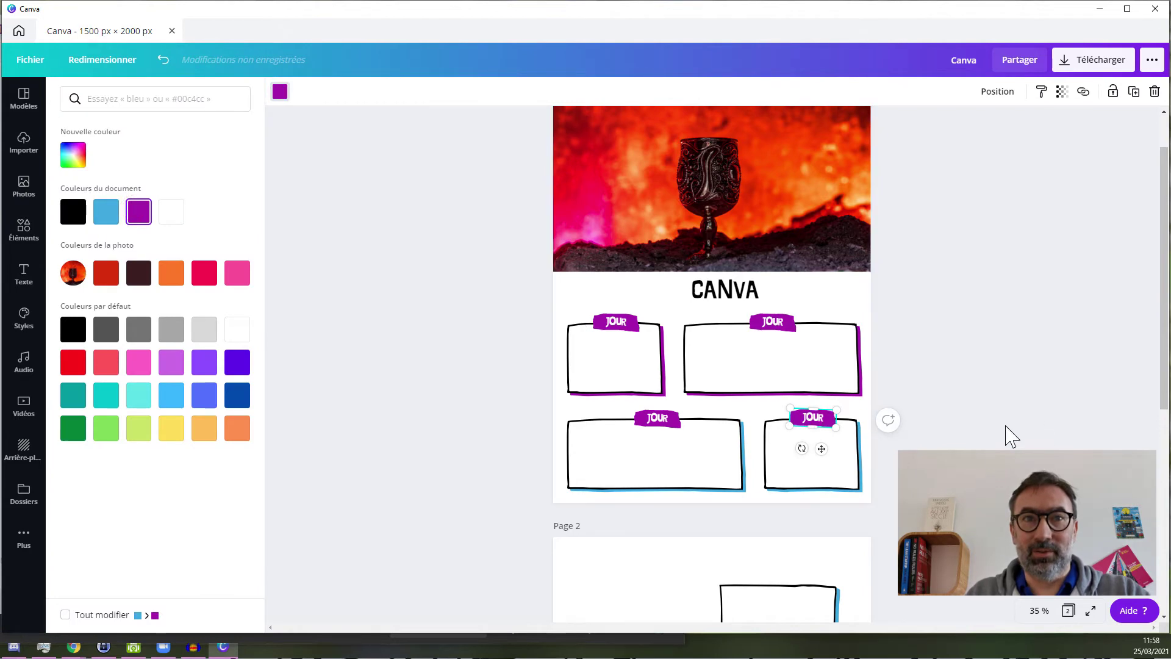
Recolour the blue shadows of the lower wide frame and the lower small frame with the document purple
left_click(721, 485)
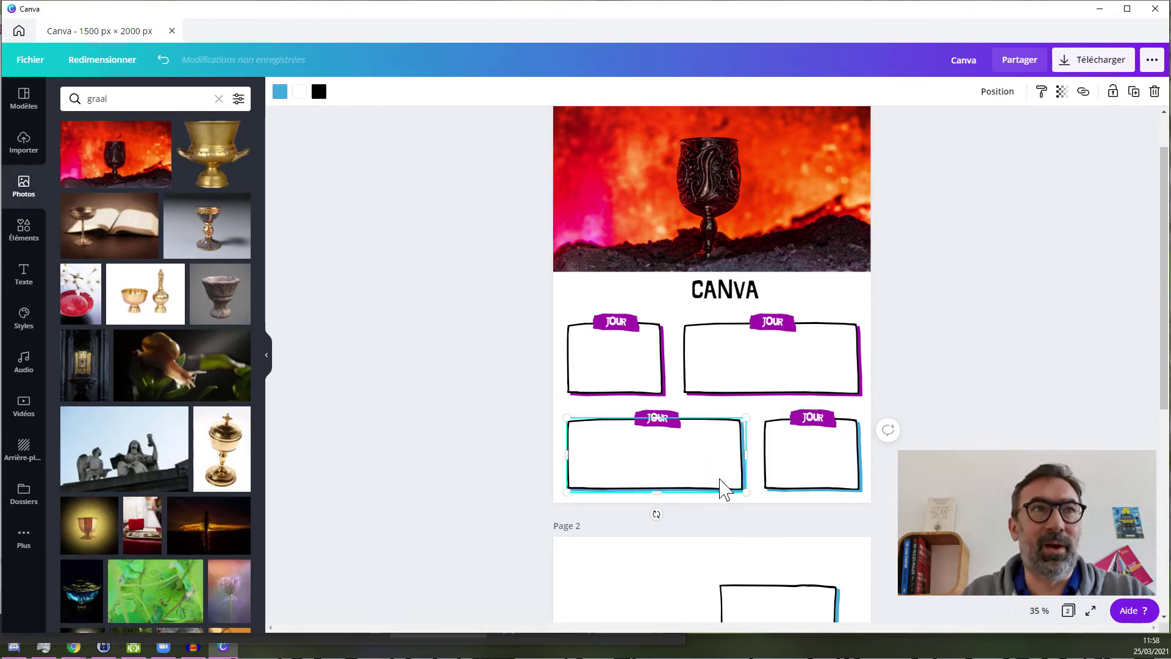
left_click(280, 91)
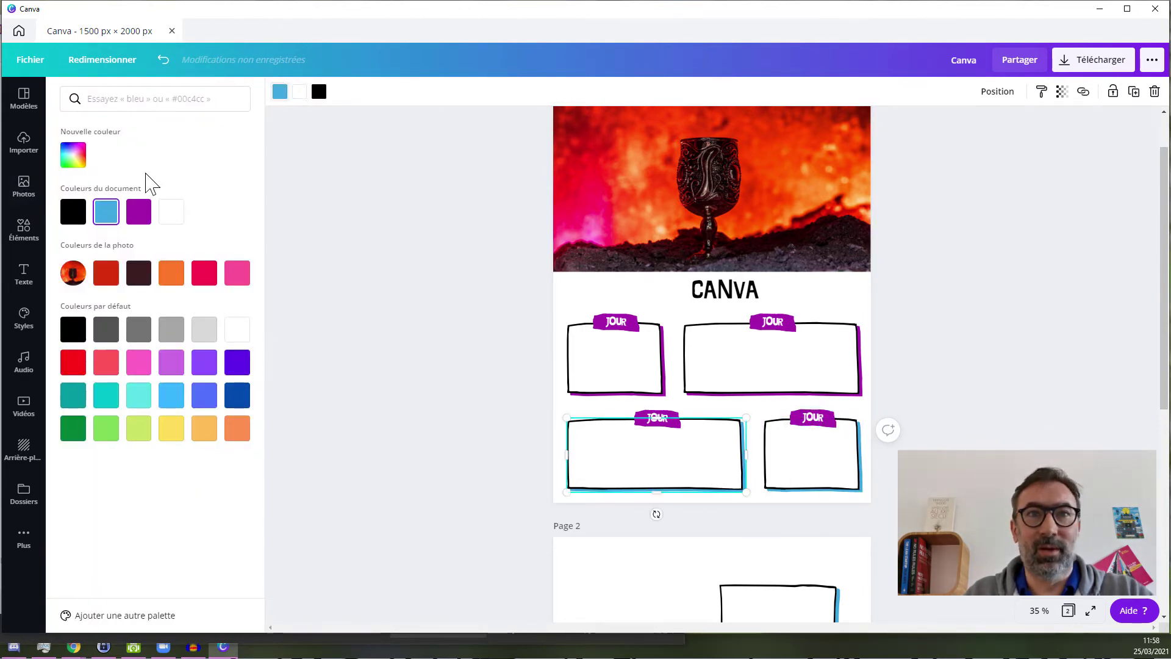
left_click(139, 211)
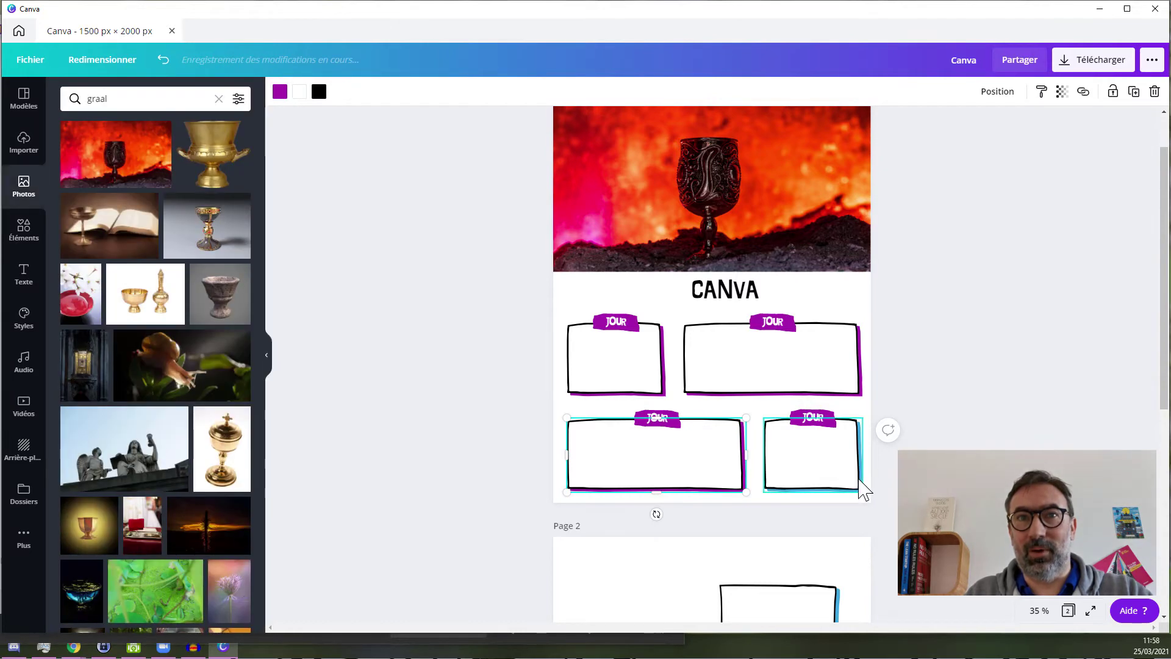
left_click(860, 485)
left_click(280, 91)
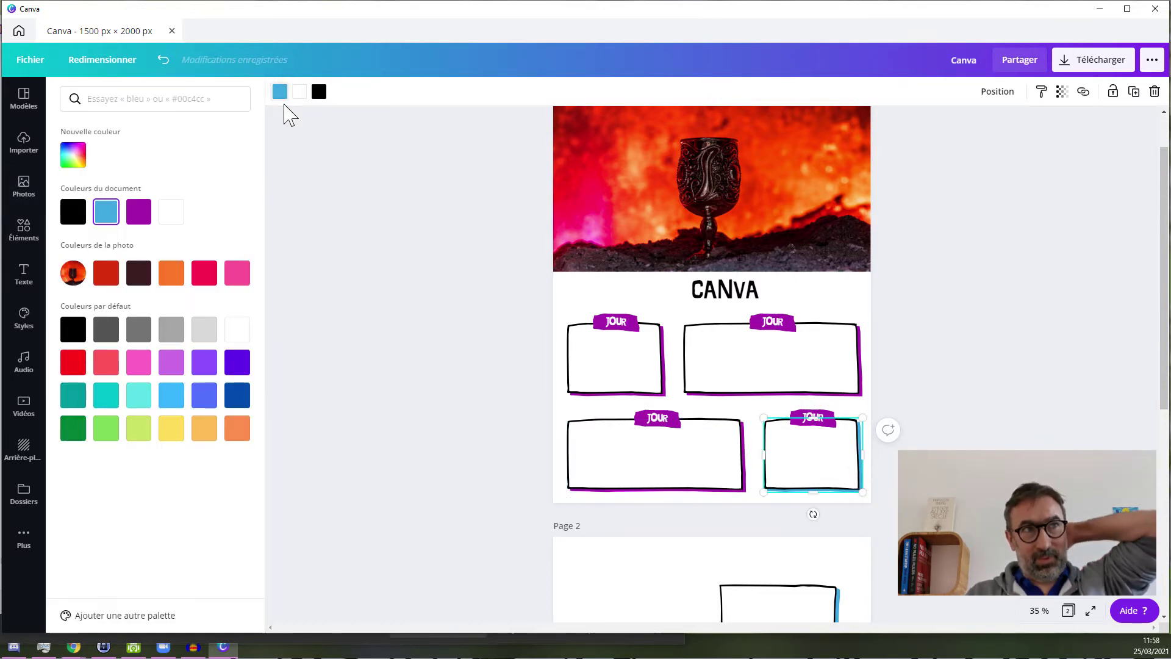
left_click(150, 213)
left_click(966, 369)
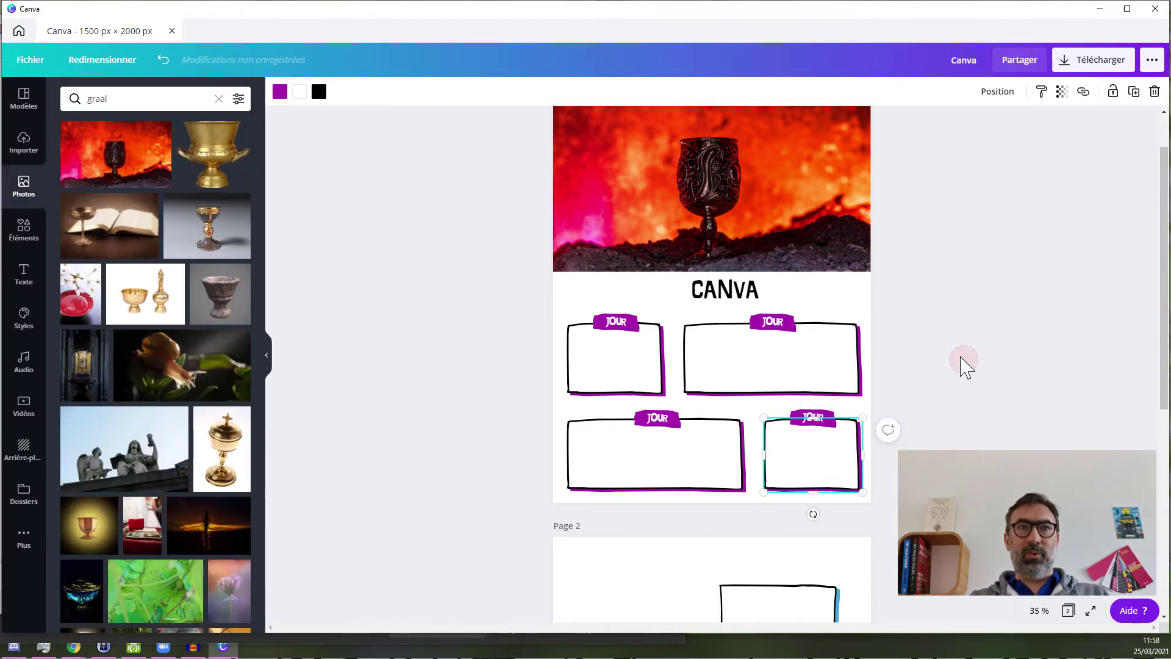
Following the Klaxoon board, duplicate the small upper-left frame, shrink the copy to a near-square and place it over the photo's lower-left corner, aligned with the frames below
left_click(467, 309)
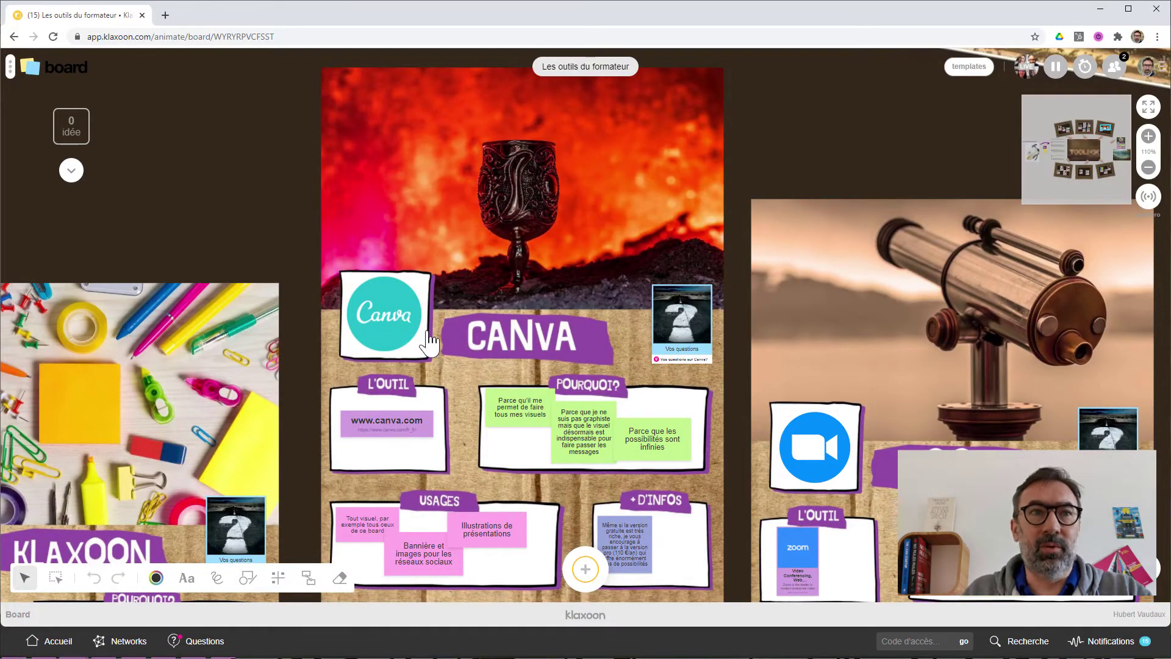
left_click(1099, 9)
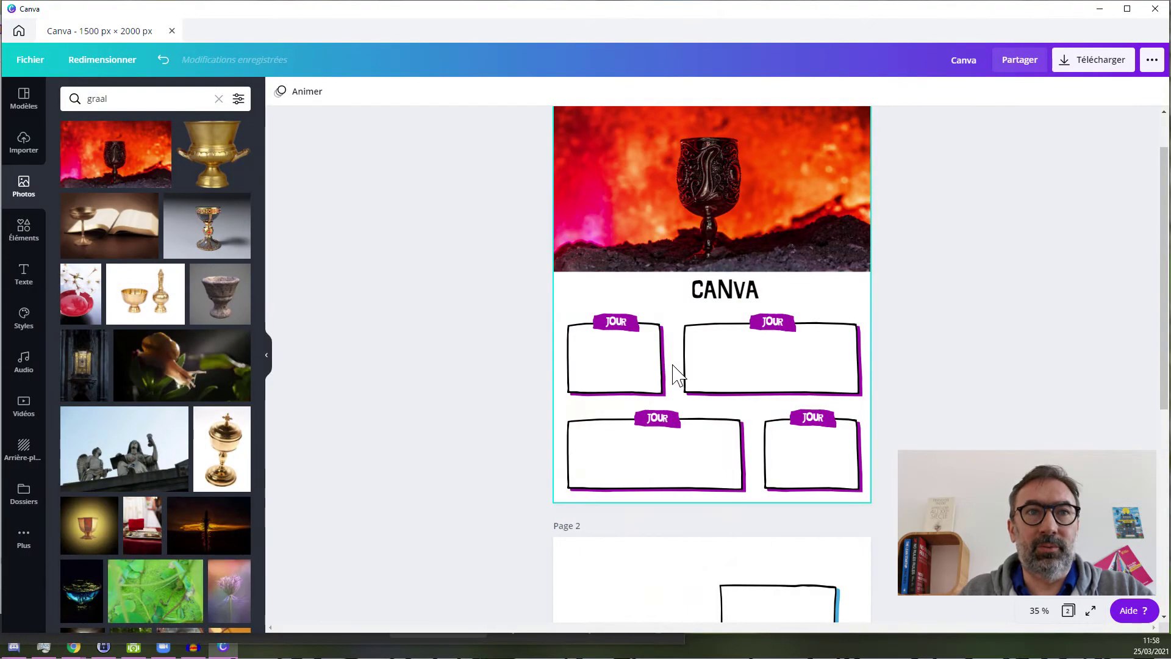
left_click(595, 369)
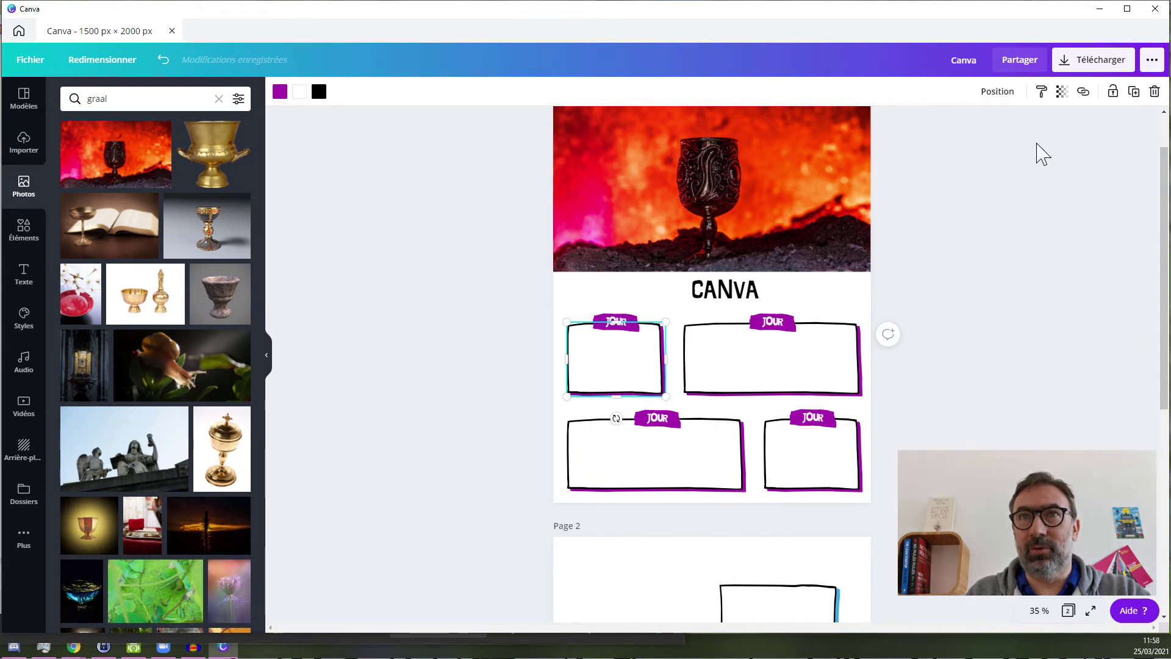
left_click(1134, 91)
left_click_drag(606, 357, 633, 247)
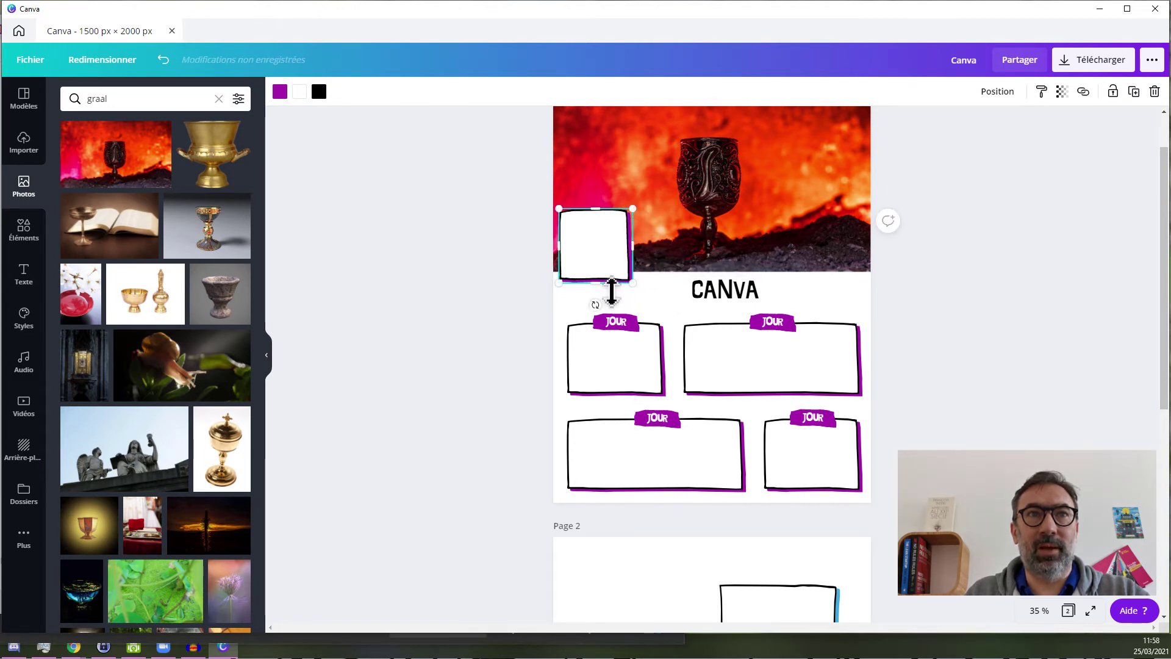
left_click_drag(612, 292, 599, 256)
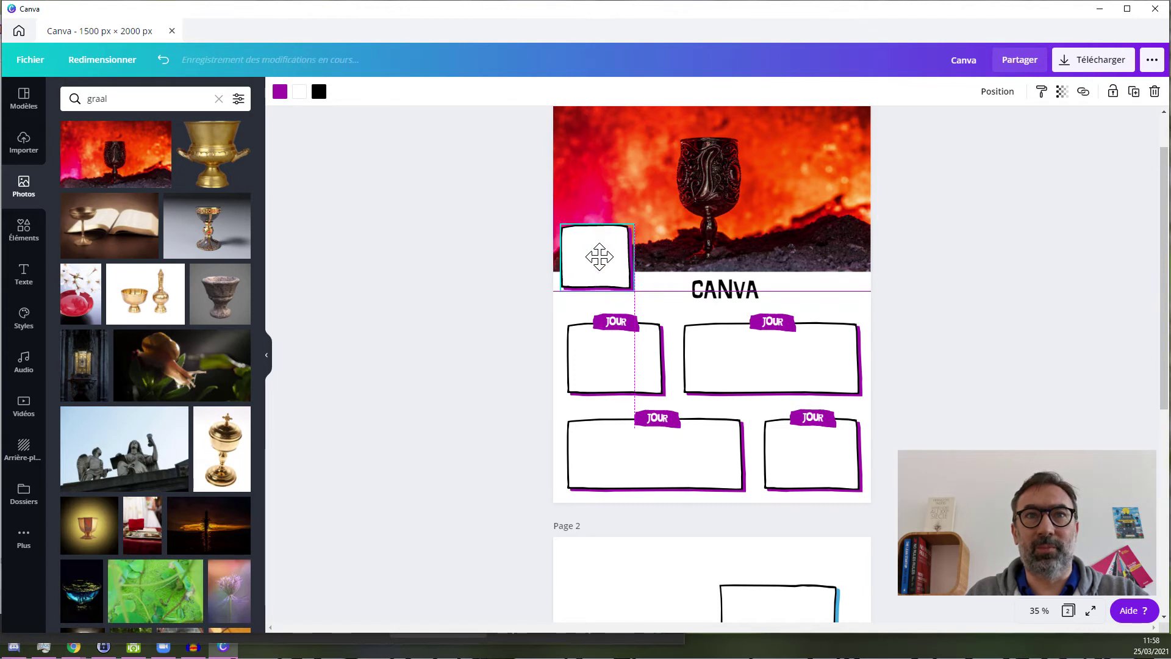
left_click(1001, 334)
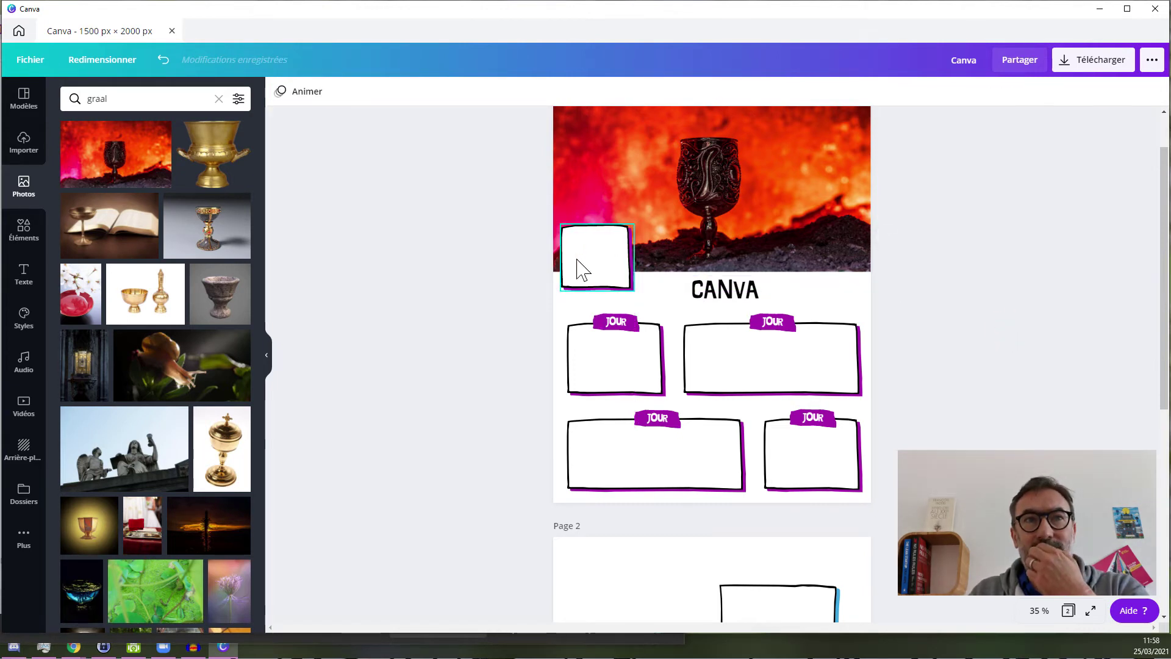
mouse_move(577, 260)
left_mouse_down()
mouse_move(603, 262)
mouse_move(585, 262)
left_mouse_up()
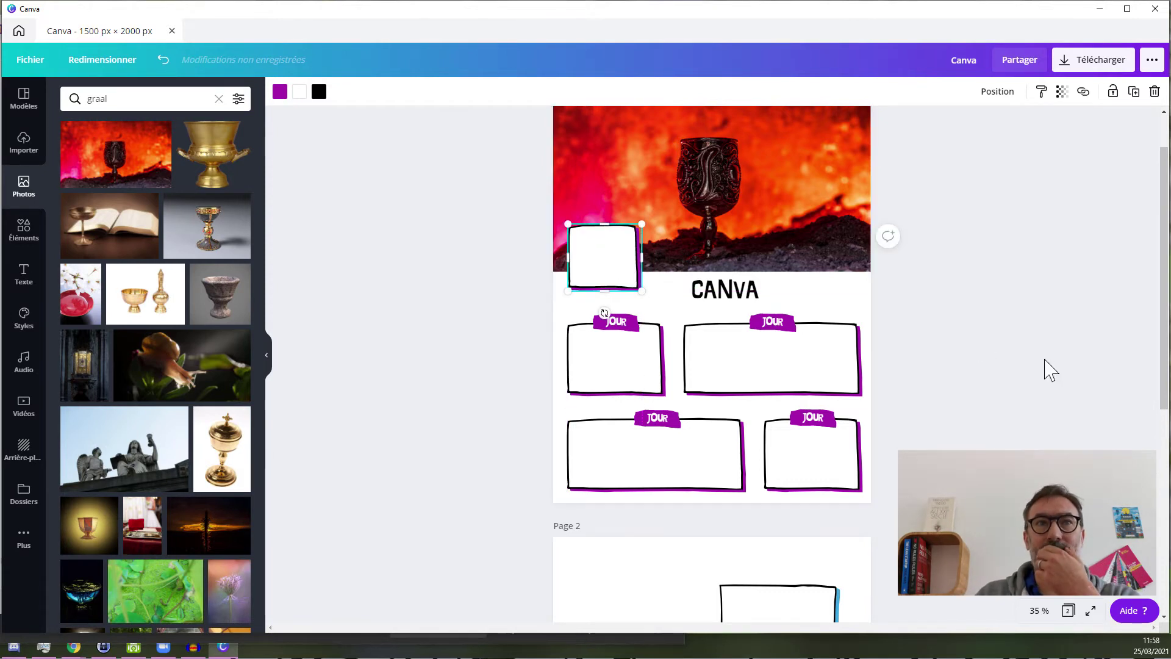
left_click(1013, 347)
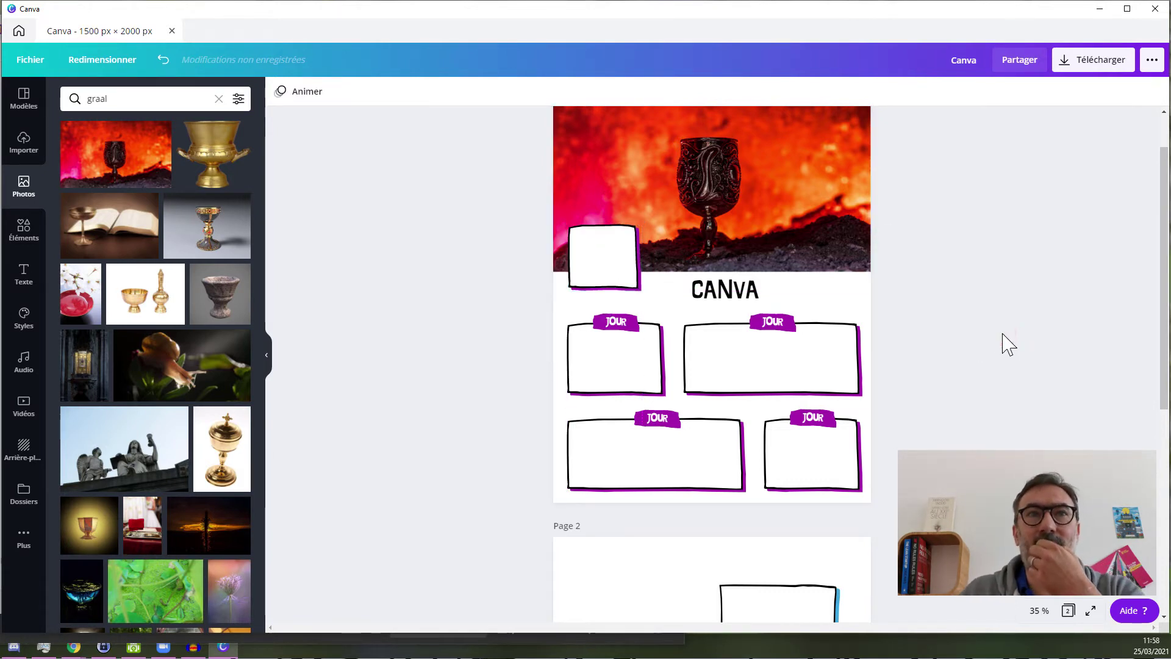
Duplicate the purple banner of the small upper-left frame, place the copy over the CANVA title and send it backward one level
left_click(710, 299)
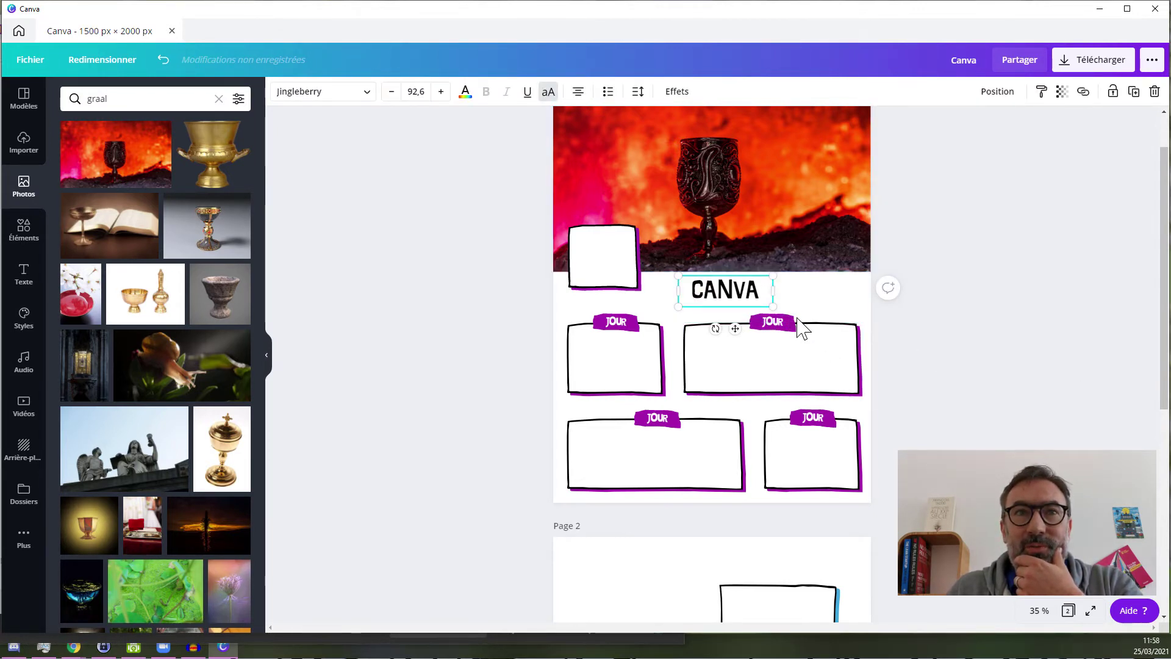
left_click(636, 324)
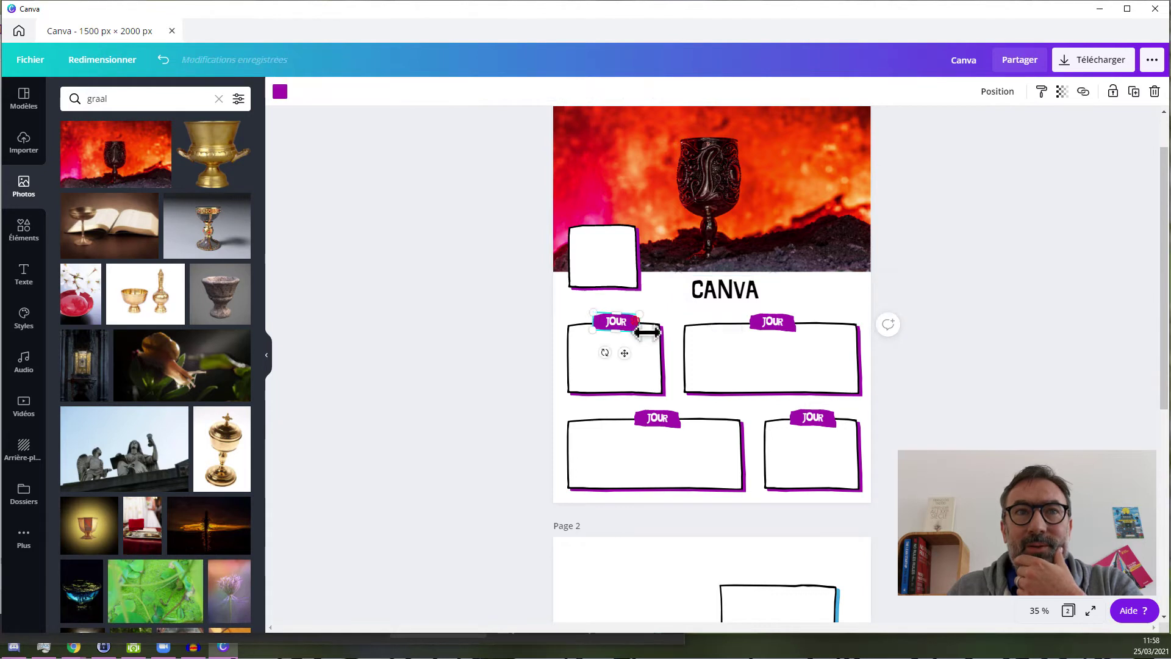
left_click(1132, 93)
left_click_drag(632, 334, 727, 290)
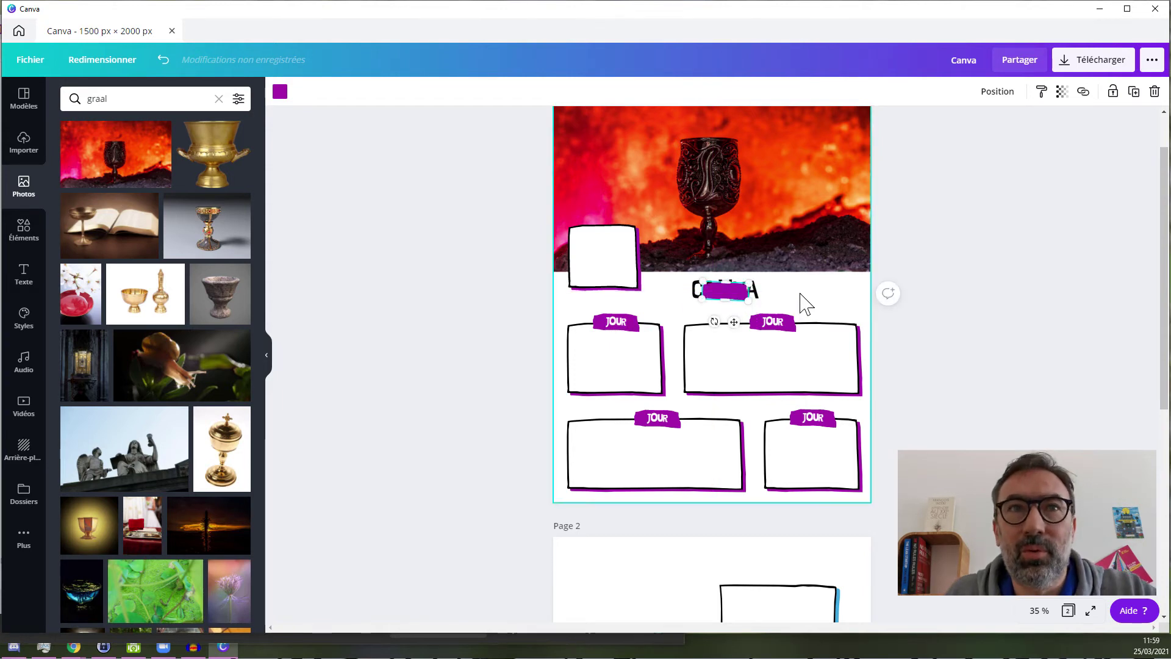
left_click(995, 93)
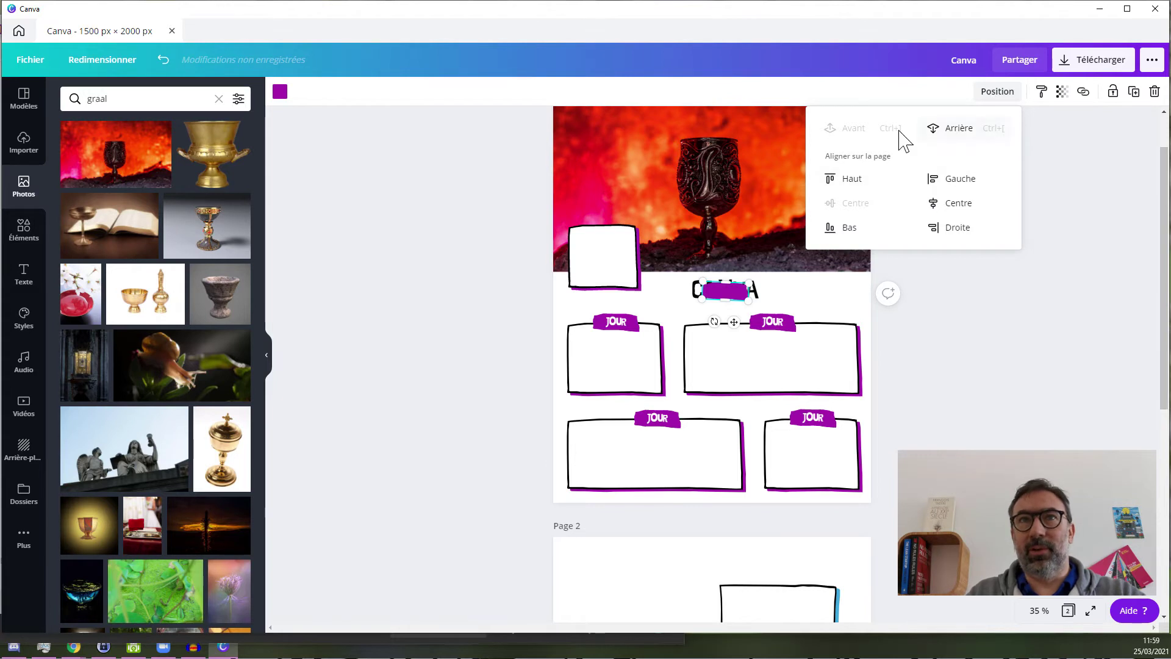
left_click(965, 129)
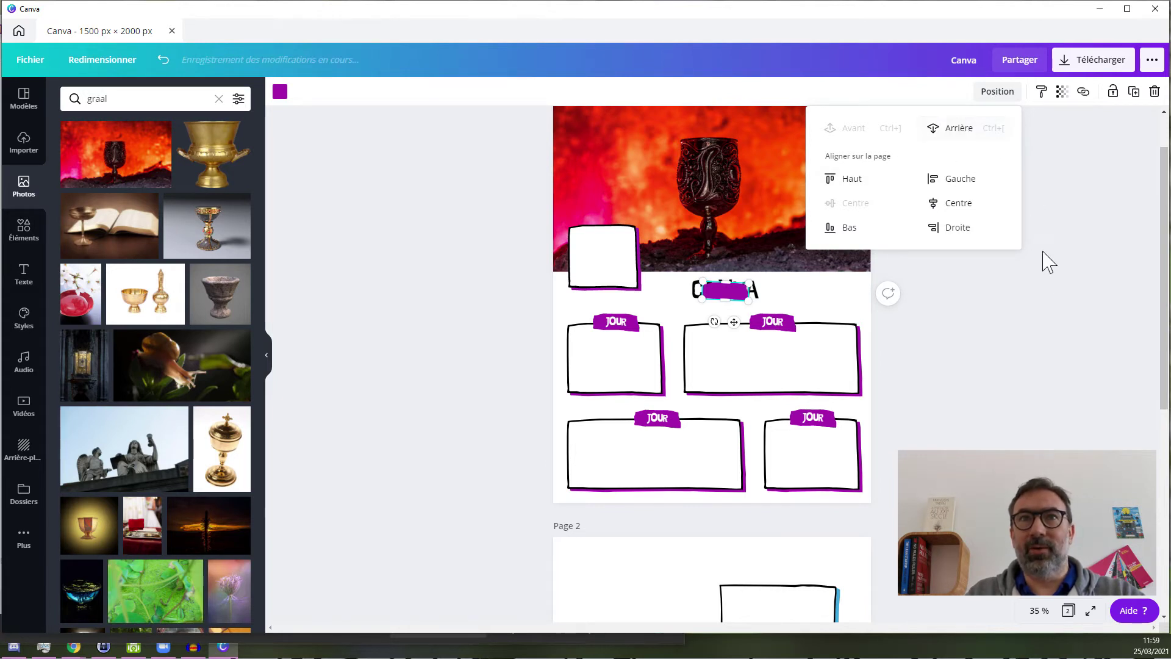
left_click(1068, 299)
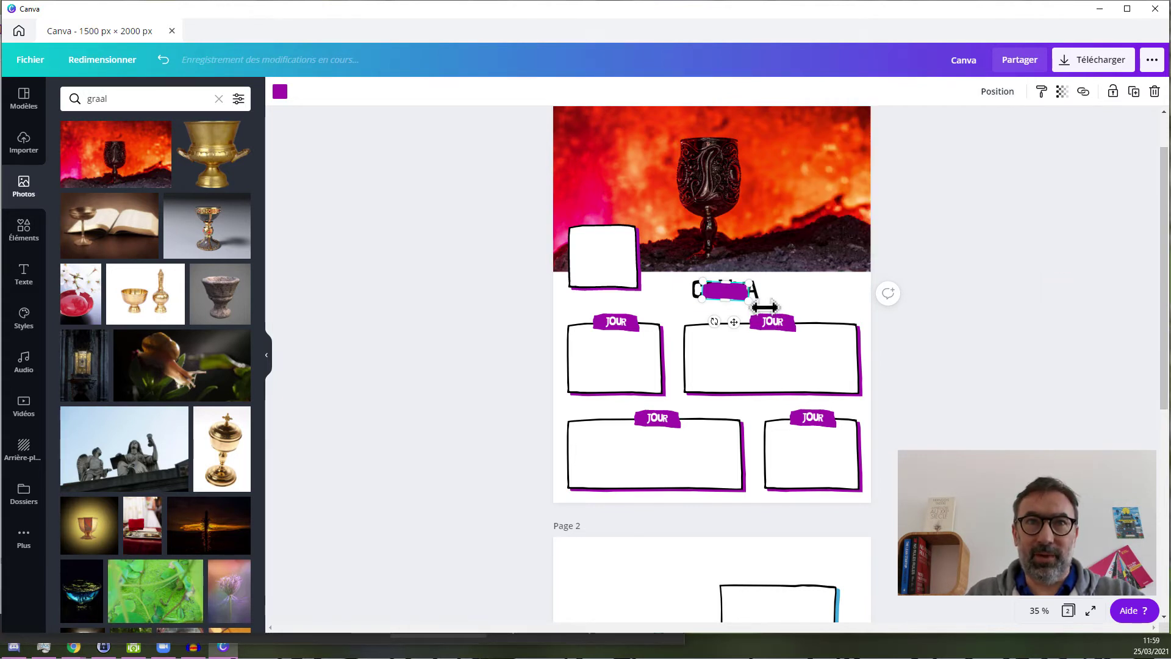
Enlarge the copied purple banner to span the CANVA title and position it behind the title text
mouse_move(762, 305)
left_mouse_down()
mouse_move(831, 312)
mouse_move(770, 322)
mouse_move(688, 296)
mouse_move(753, 293)
left_mouse_up()
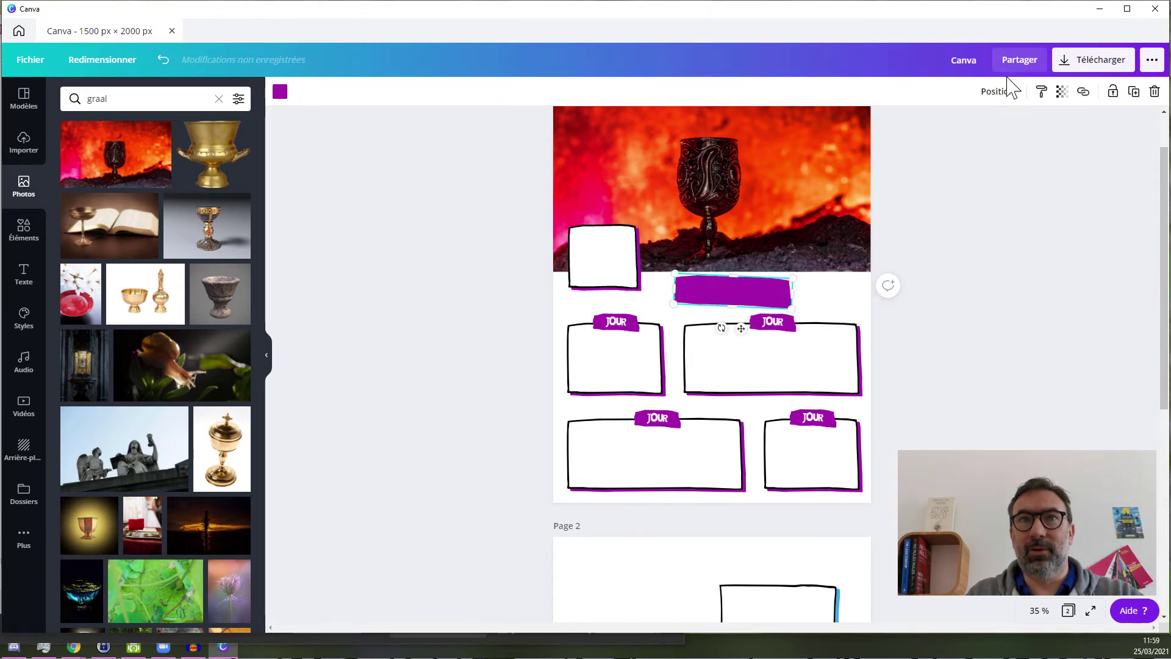
left_click(994, 91)
left_click(948, 131)
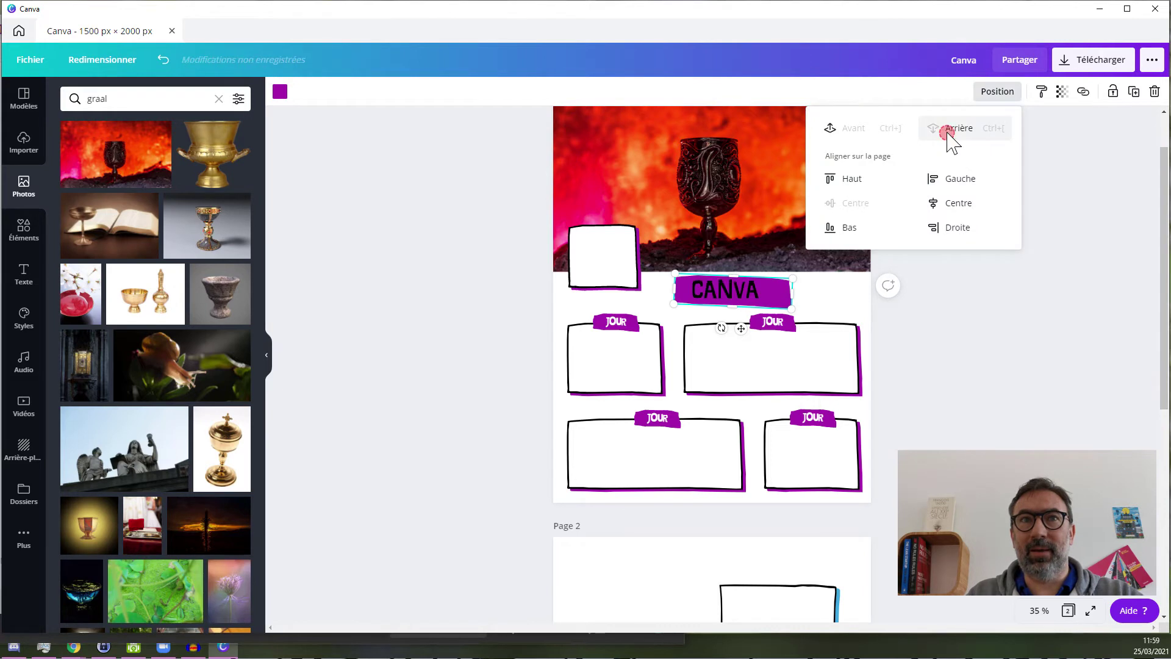
left_click(971, 337)
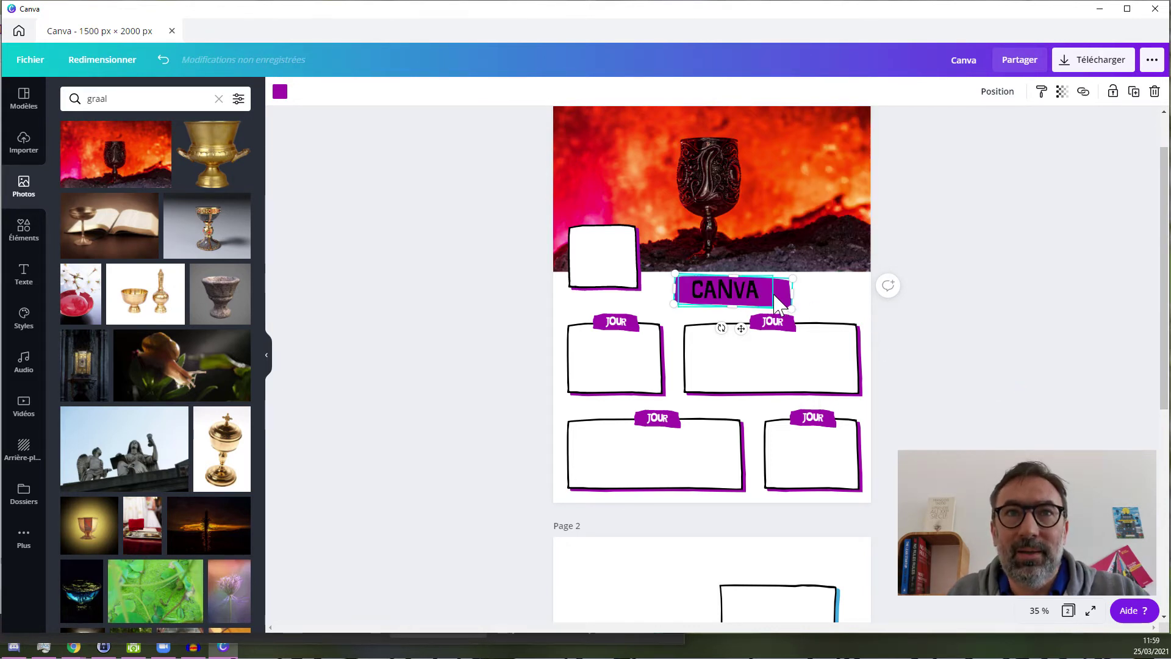
left_click_drag(779, 295, 777, 293)
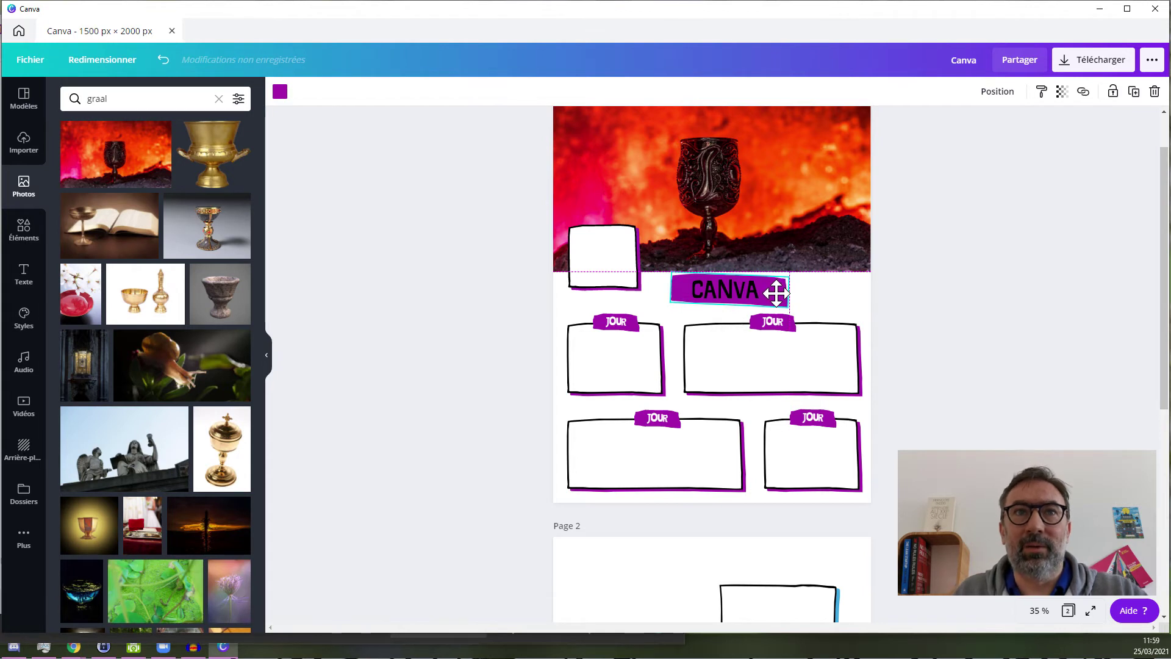
left_click(993, 316)
Recolour the CANVA title text white
left_click(742, 302)
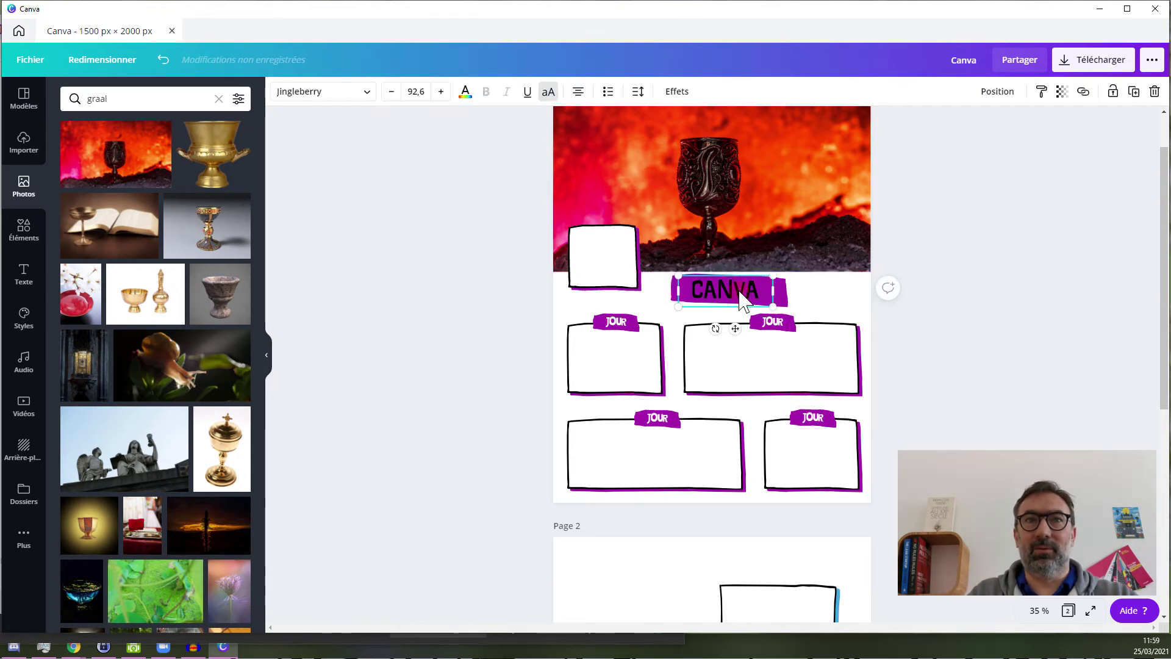
double_click(741, 291)
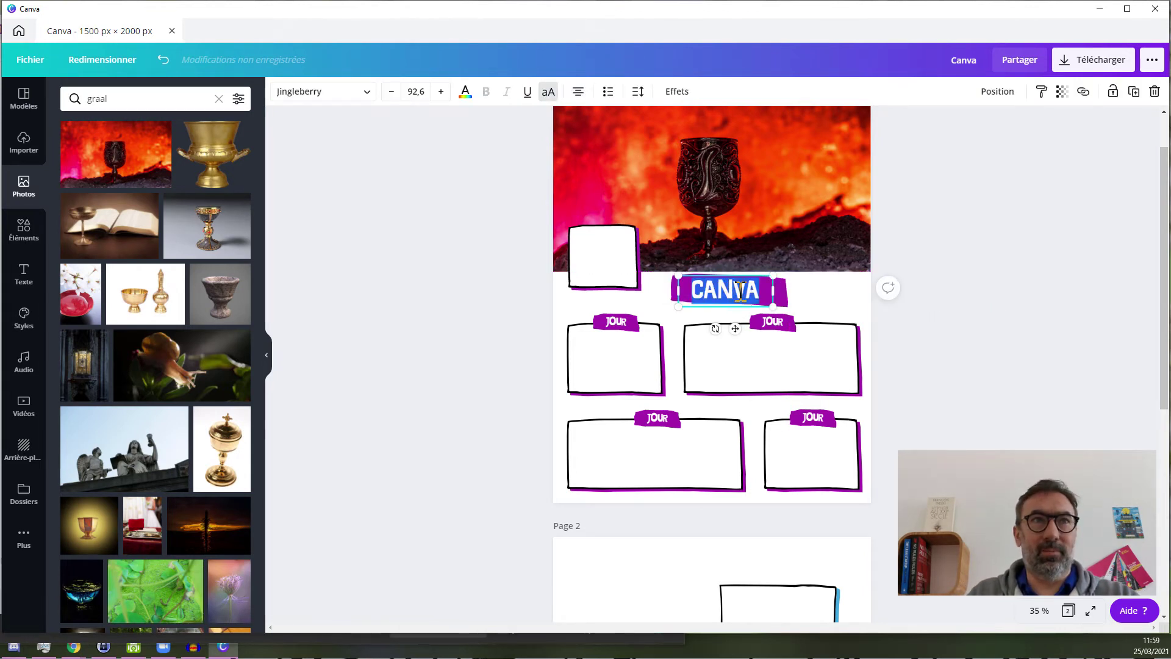
left_click(465, 93)
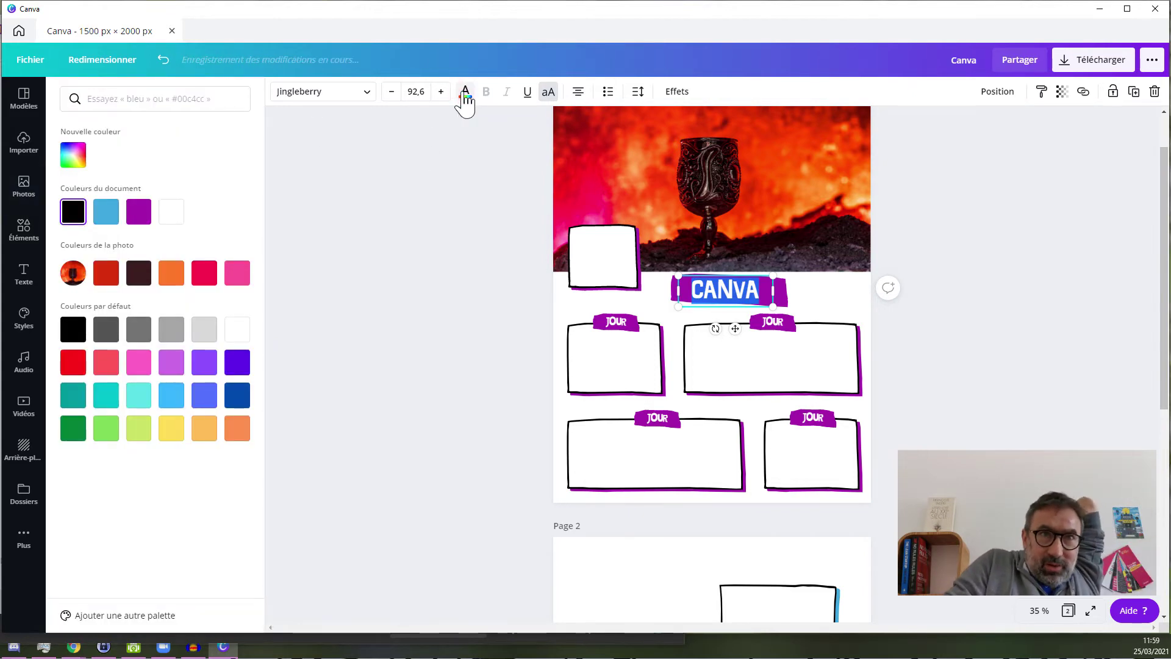
left_click(172, 212)
left_click(464, 268)
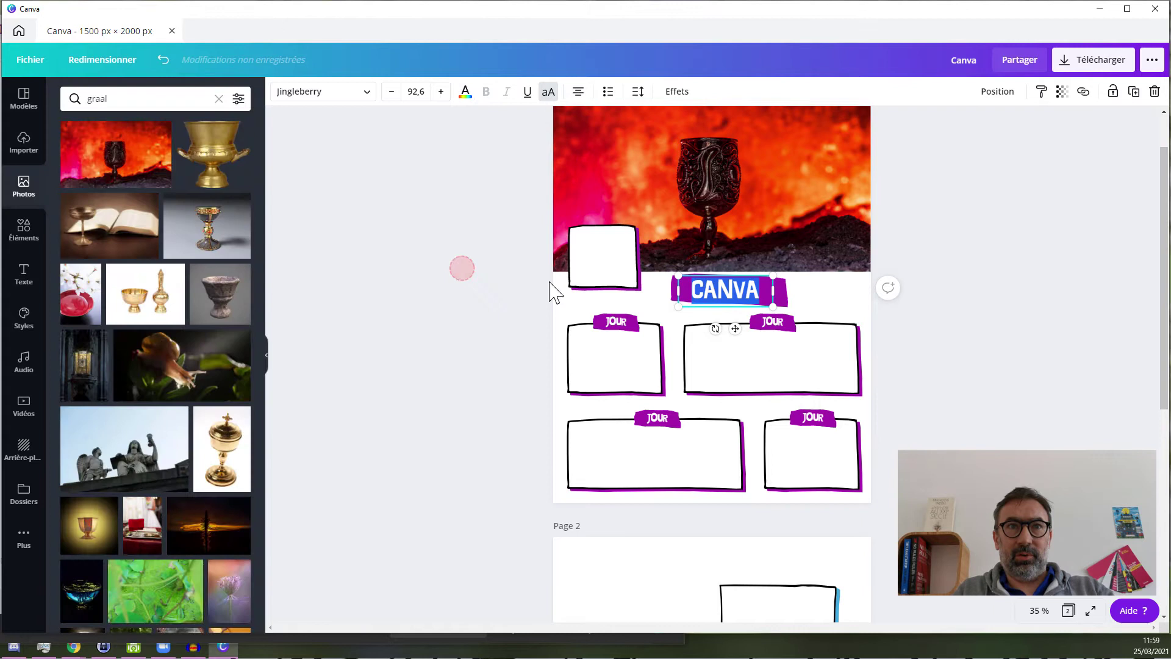
left_click(577, 302)
left_click(1047, 355)
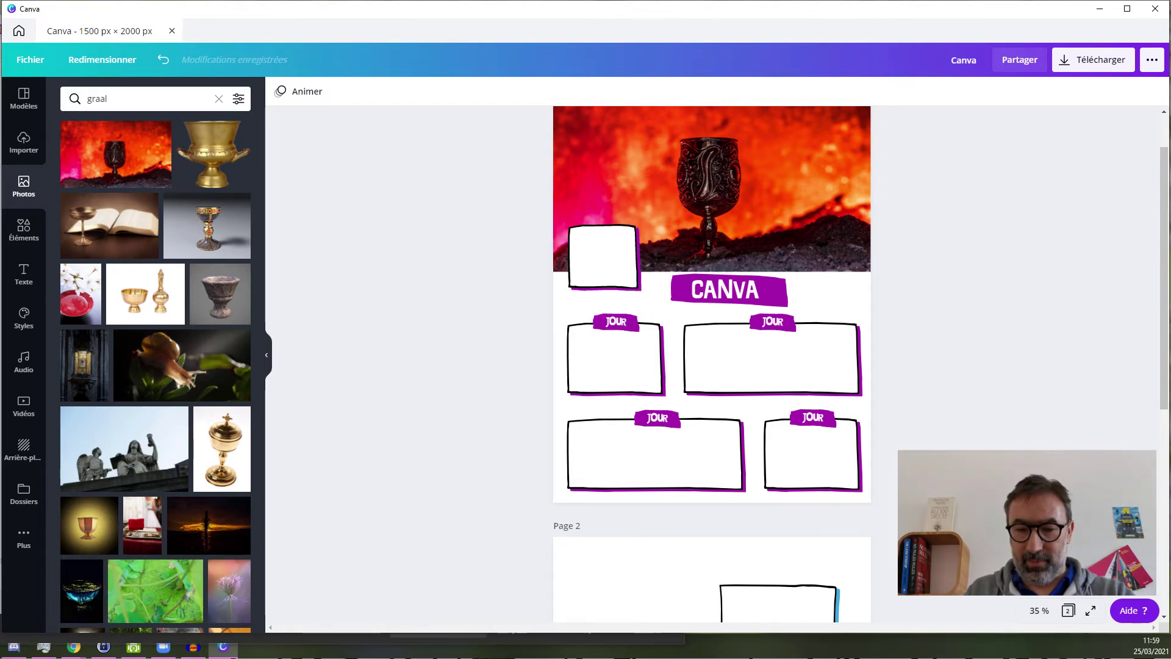
Following the Klaxoon board, replace the small upper-left frame's label with "L'OUTIL" and widen its text box to fit one line
key("alt+Tab")
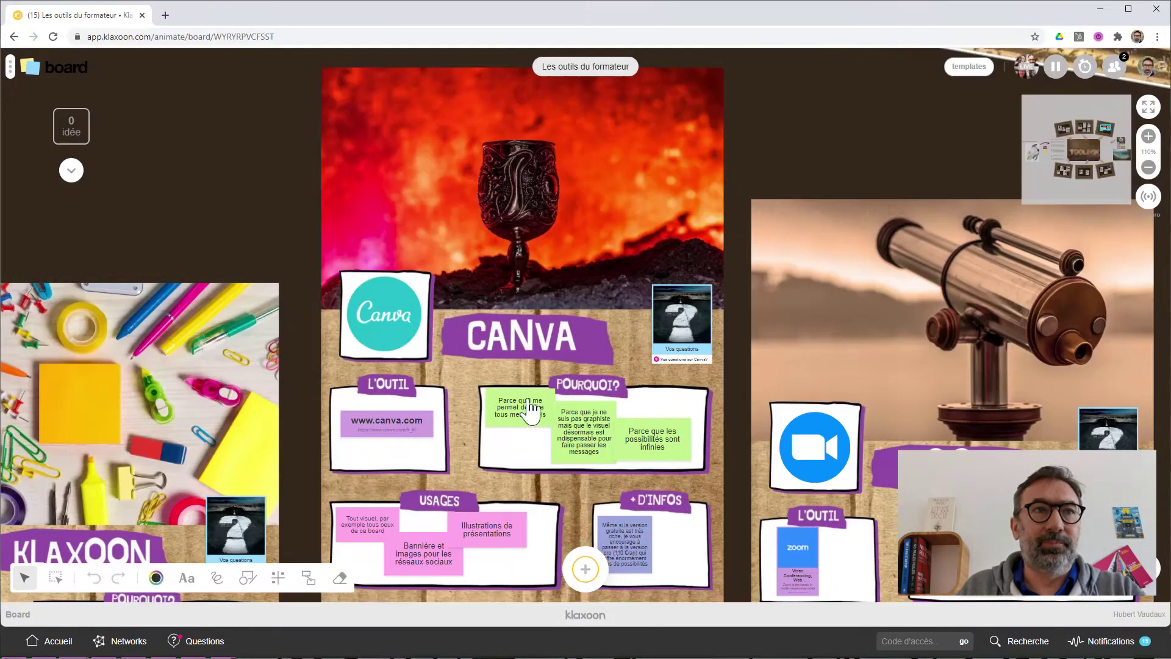
left_click(1101, 8)
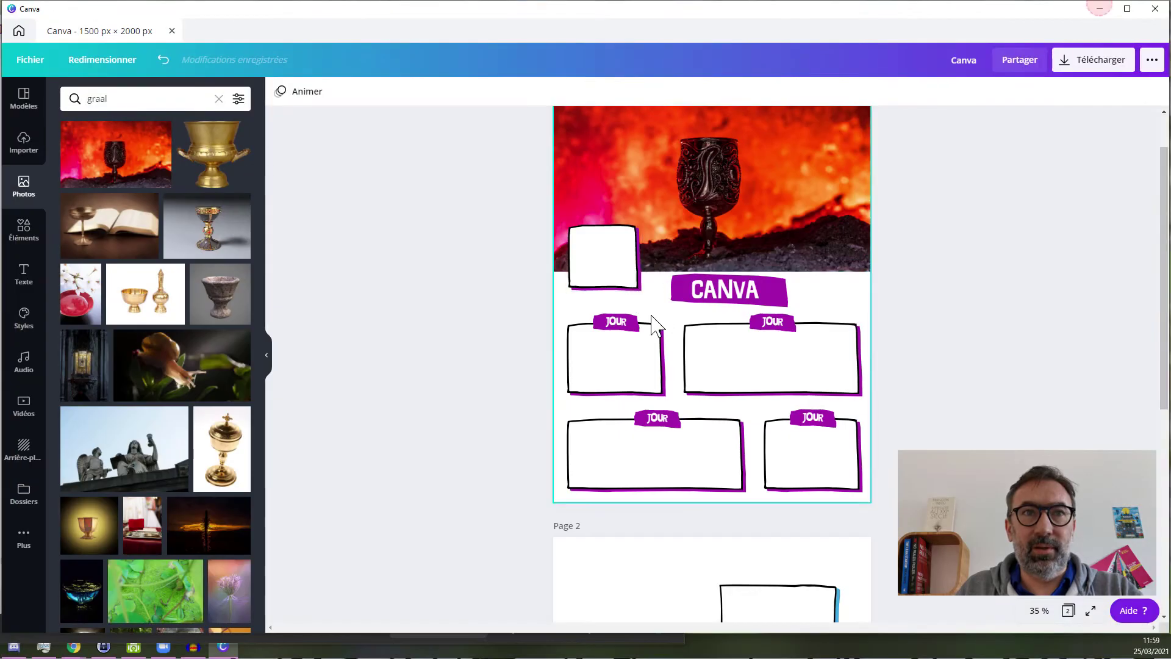
left_click(618, 328)
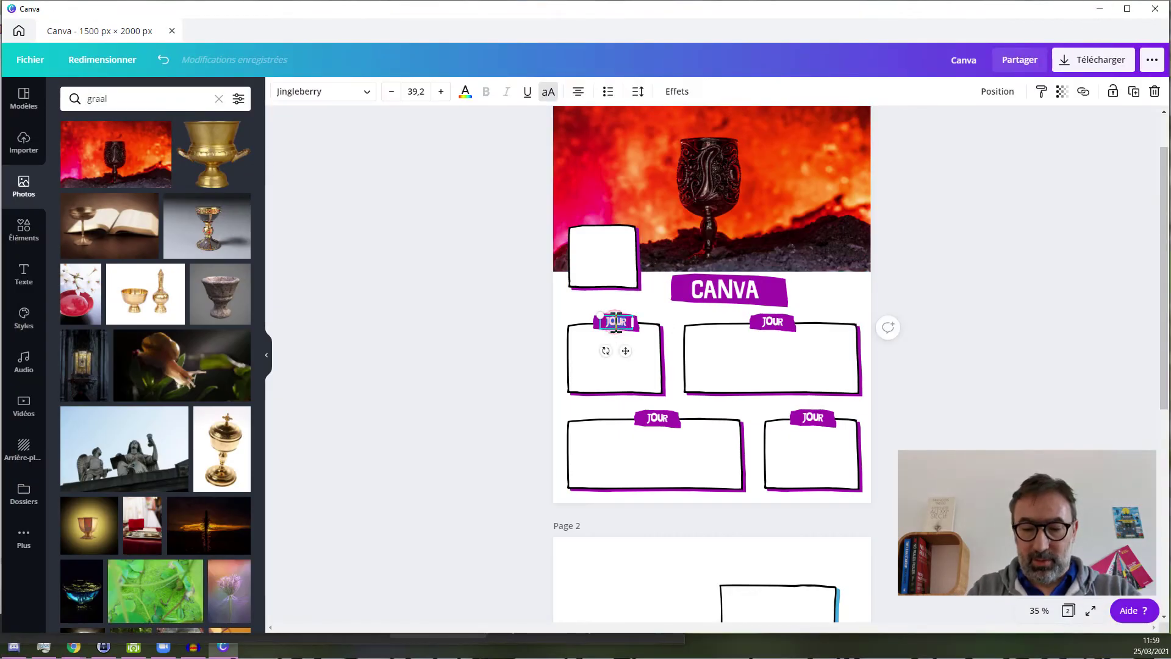
type("L'A")
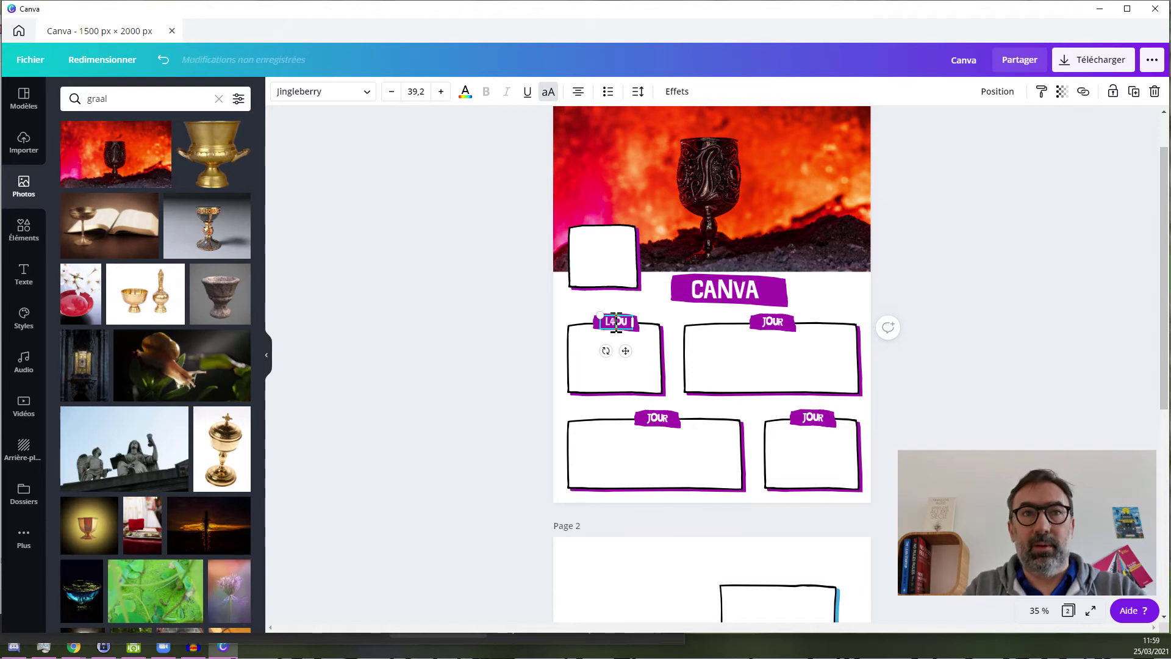
type("'OUTIL")
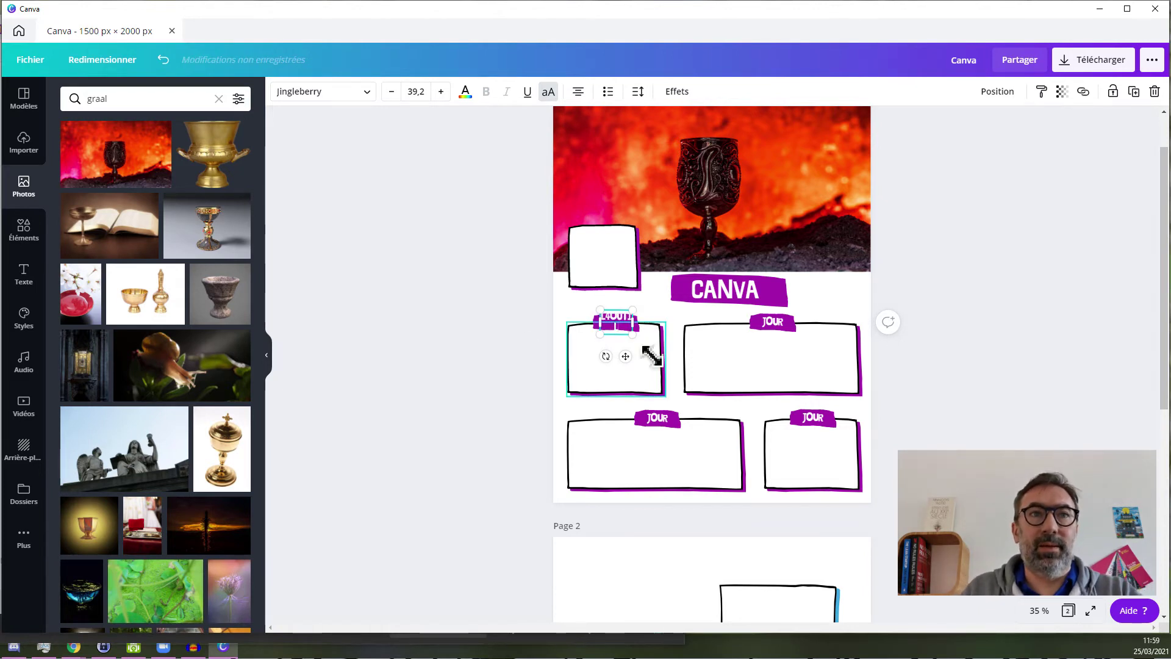
left_click(512, 334)
left_click(611, 327)
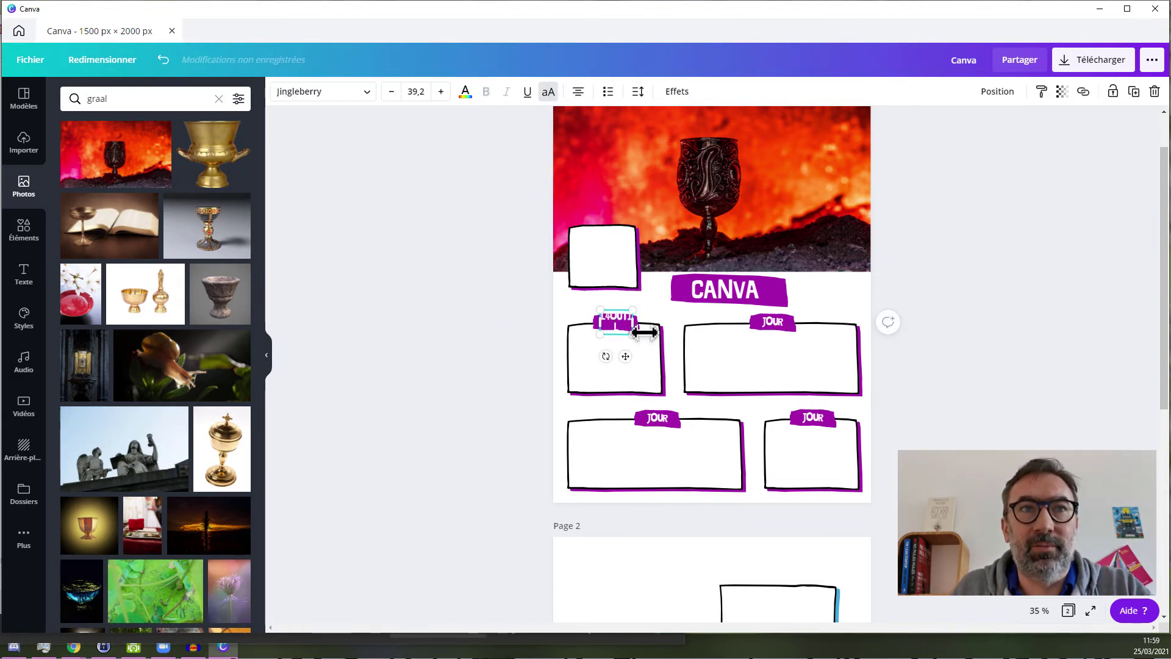
left_click_drag(640, 332, 611, 321)
left_click(612, 327)
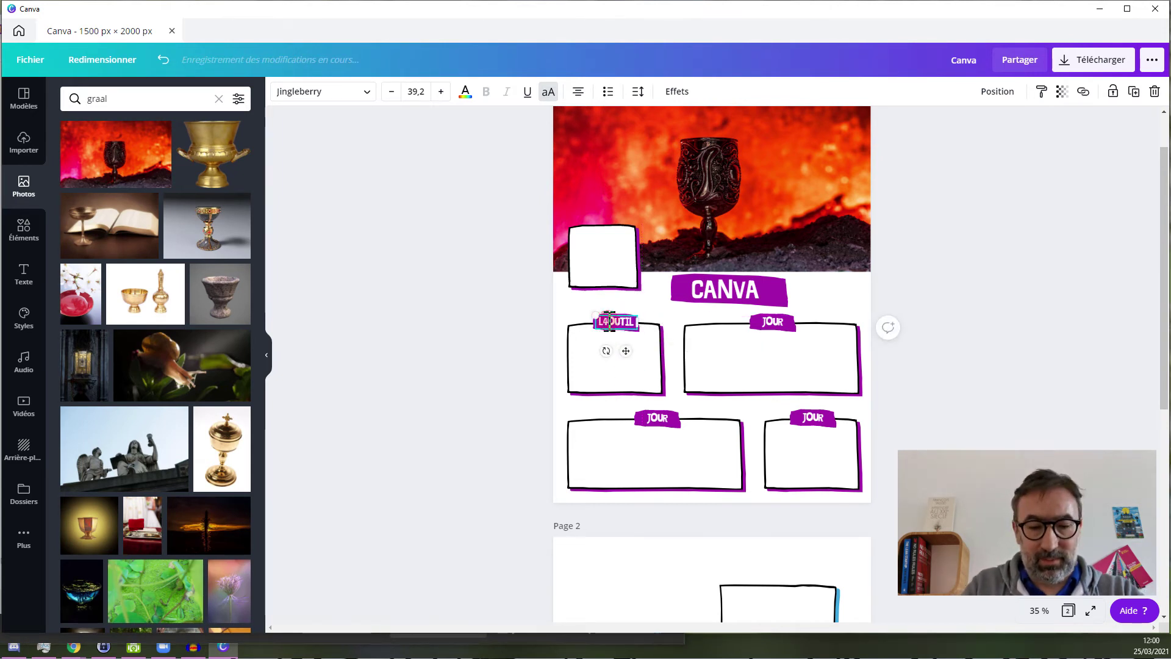
type("'")
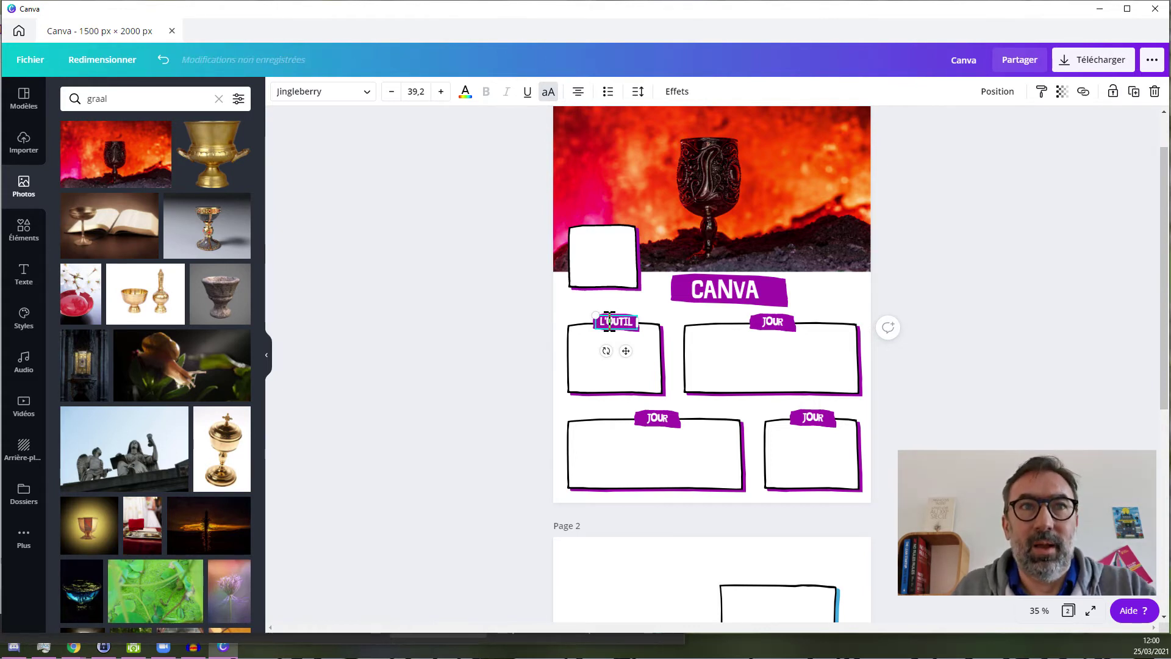
left_click(646, 373)
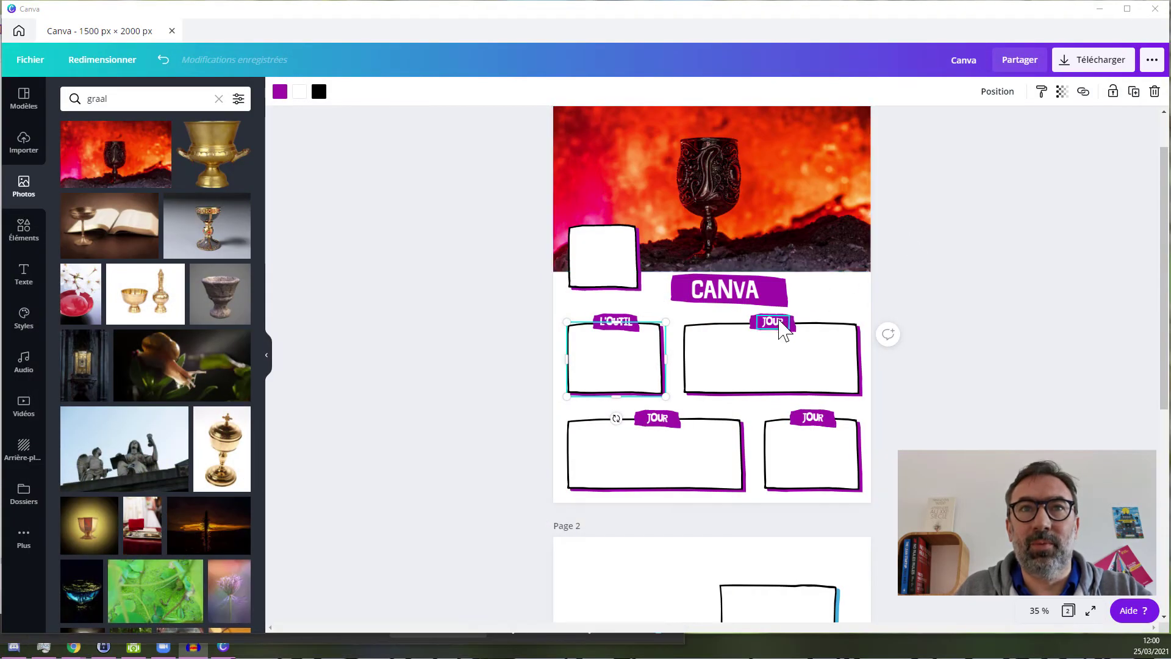
Replace the wide upper-right frame's label with "POURQUOI?" and widen its text box to fit one line
left_click(783, 331)
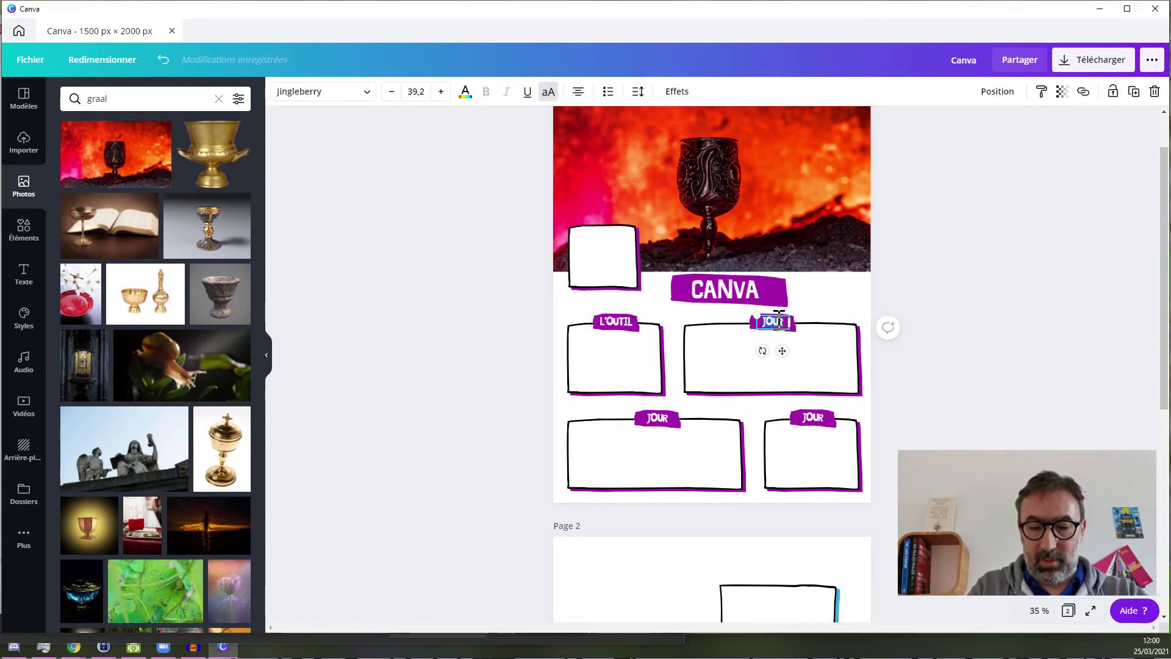
type("UR")
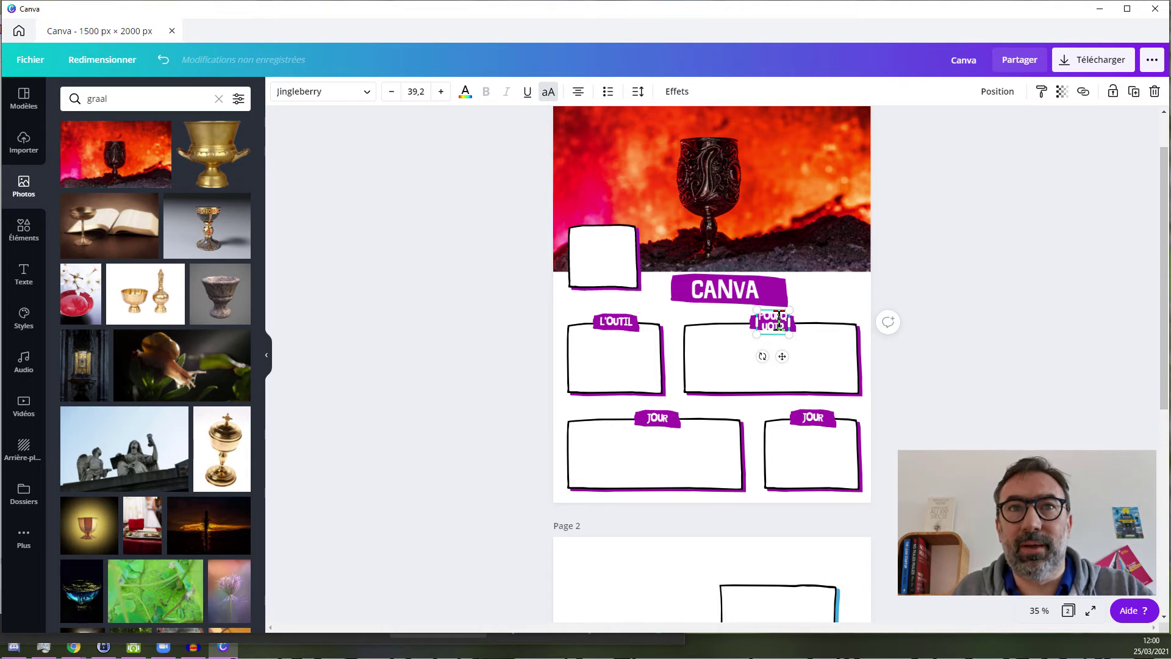
left_click_drag(806, 332, 818, 321)
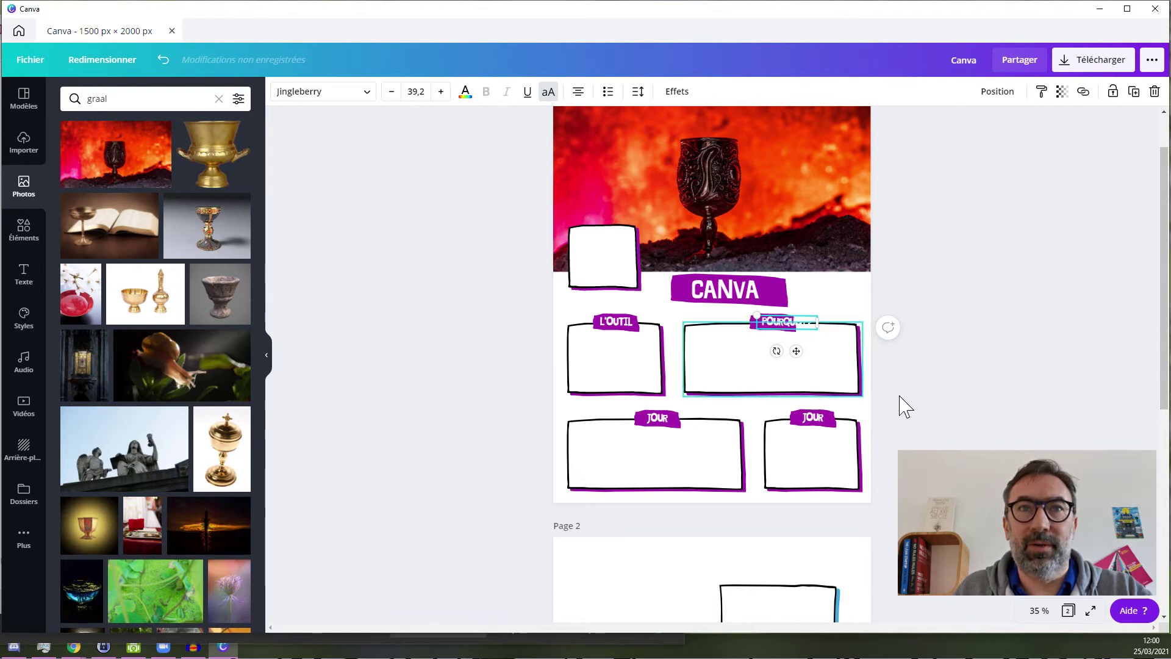
Widen the purple banner of the upper-right frame to span the POURQUOI? label and set the text back over it
left_click(946, 381)
left_click_drag(785, 332, 781, 345)
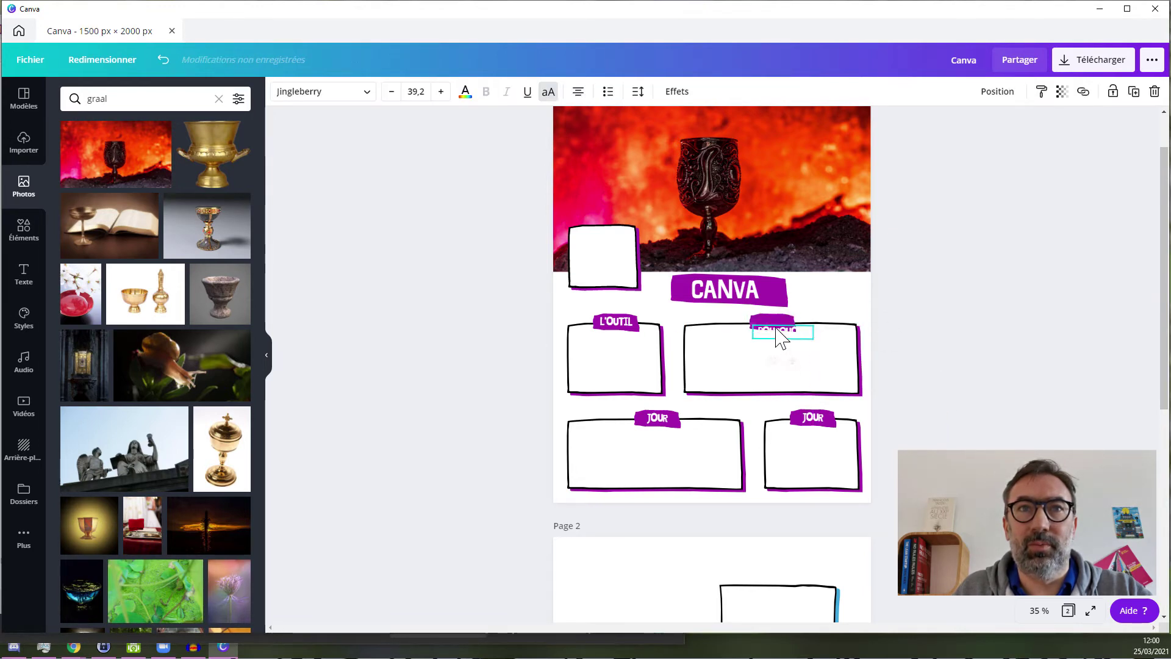
left_click(783, 329)
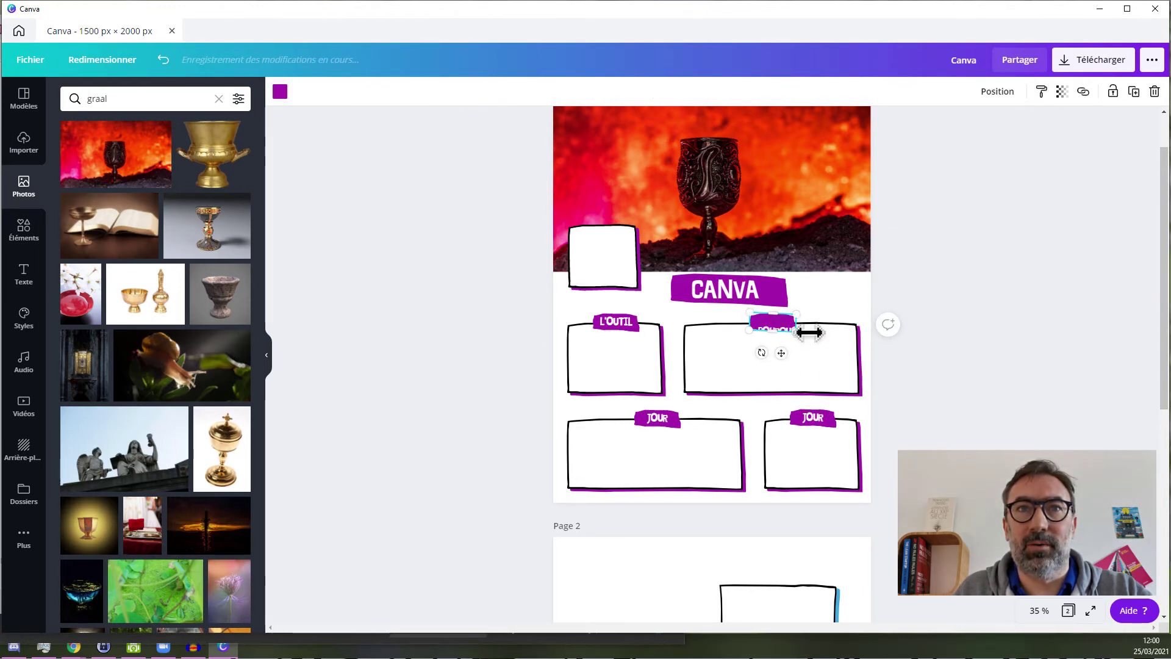
mouse_move(810, 330)
left_mouse_down()
mouse_move(837, 334)
mouse_move(806, 320)
left_mouse_up()
left_click(956, 348)
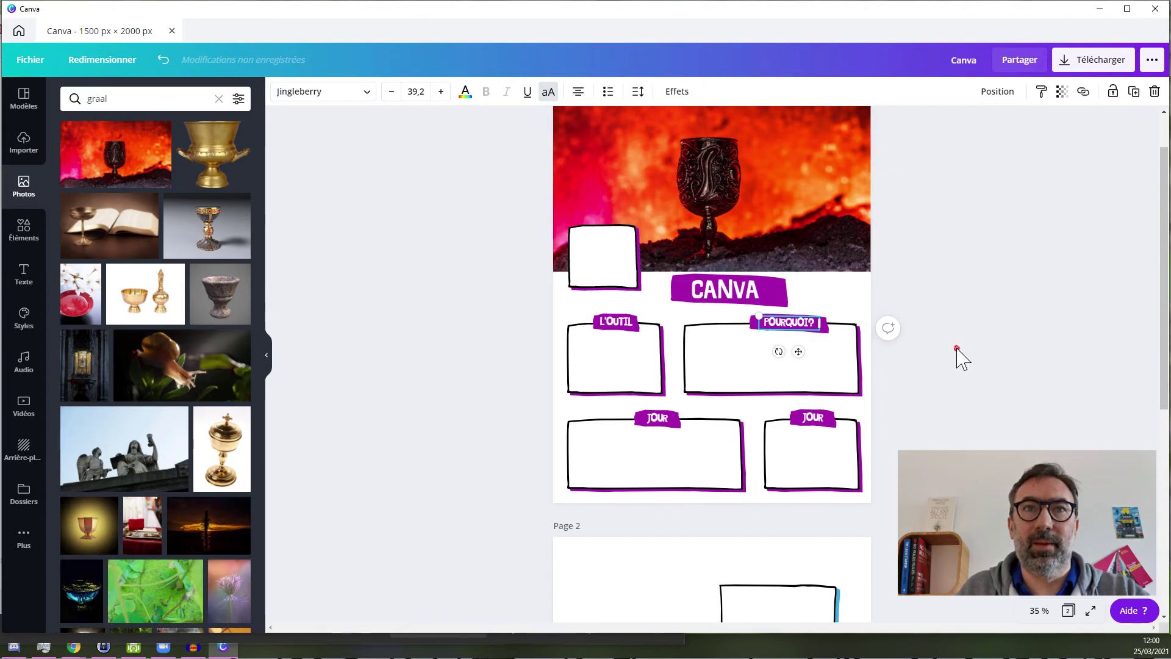
Move the POURQUOI? text and its purple banner together so they are centred on the upper-right frame's top edge
left_click(741, 302)
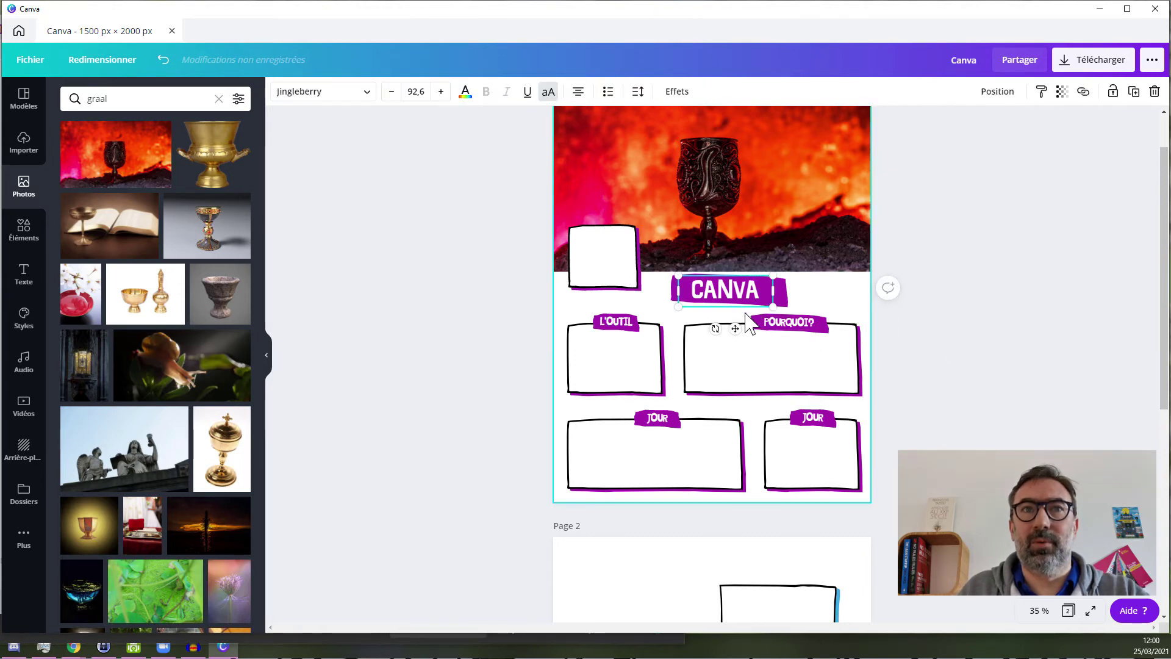
scroll(760, 327, "up", 1)
scroll(842, 358, "down", 2)
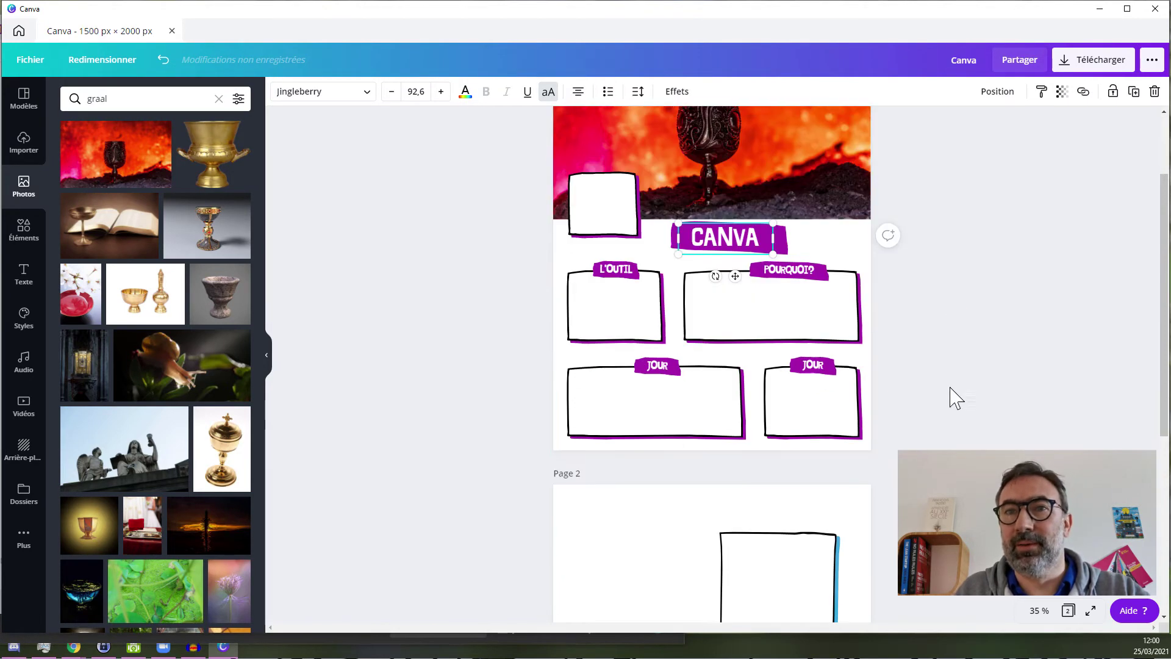
left_click(1038, 611)
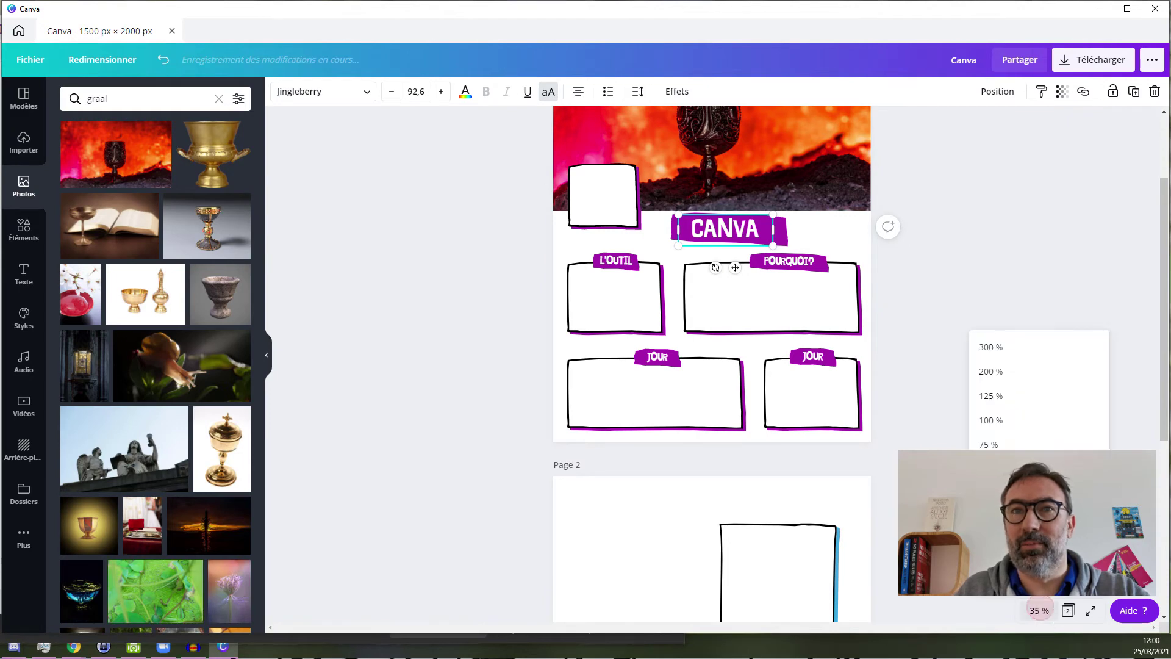
left_click(991, 468)
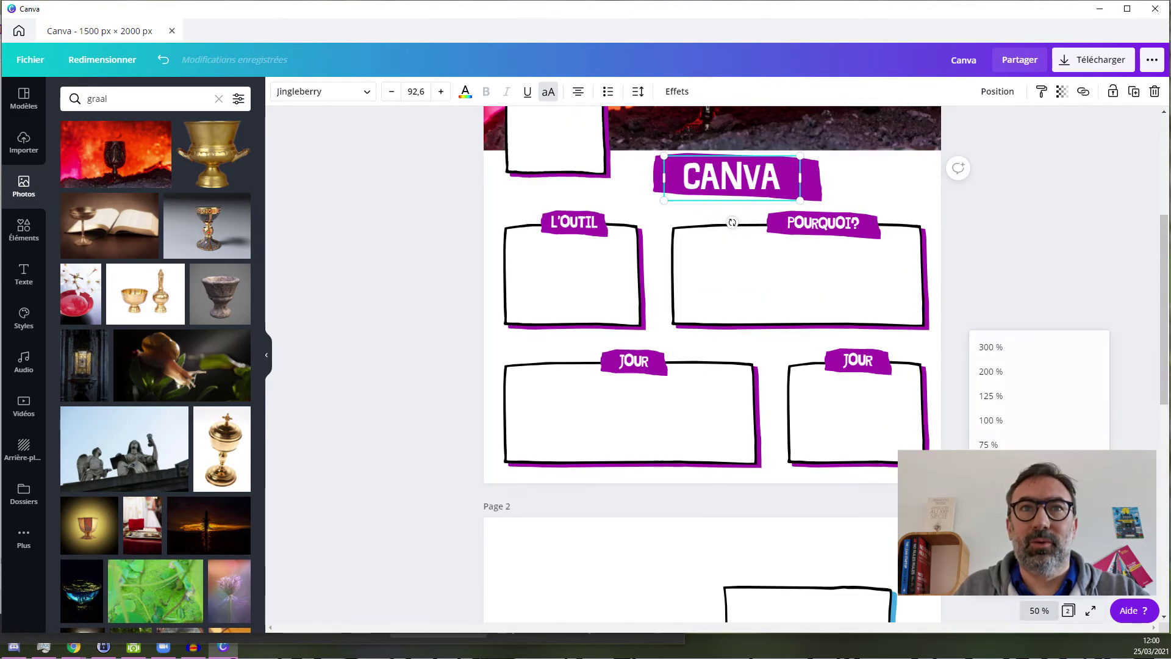
left_click(787, 225)
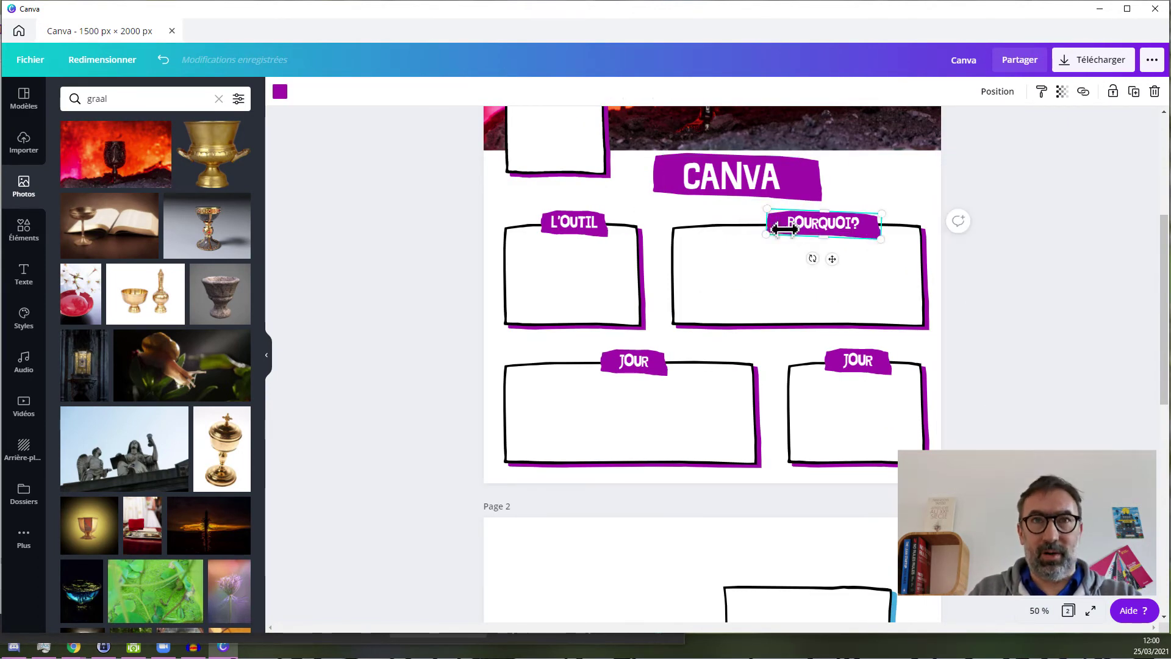
left_click(820, 231, "shift")
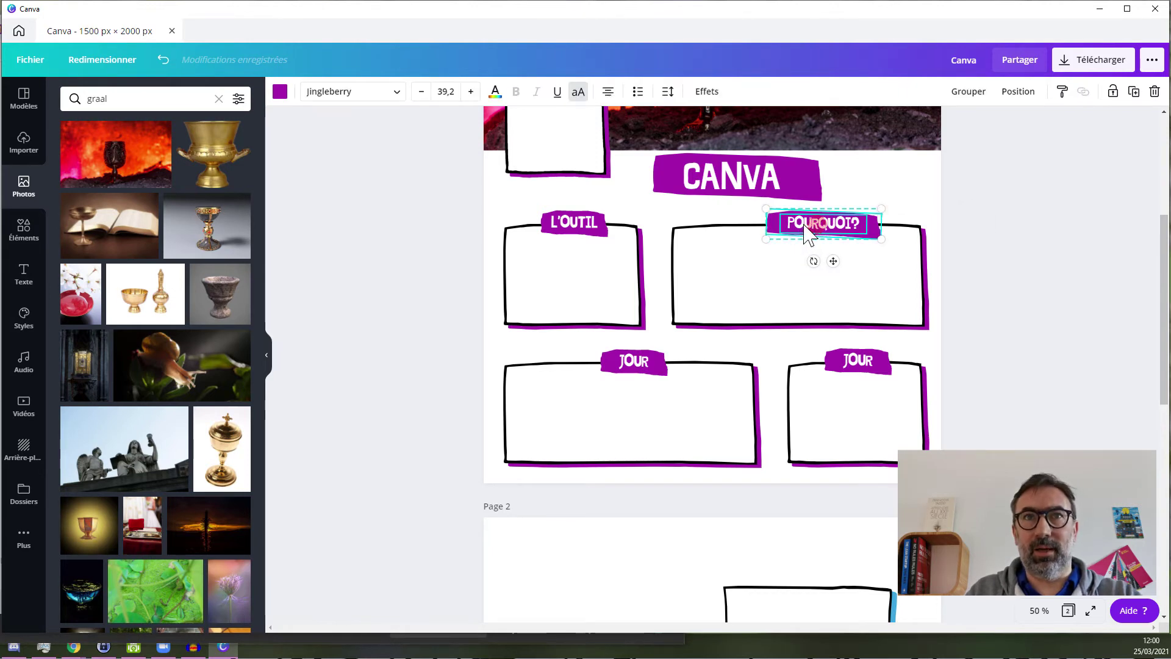
left_click_drag(808, 232, 796, 235)
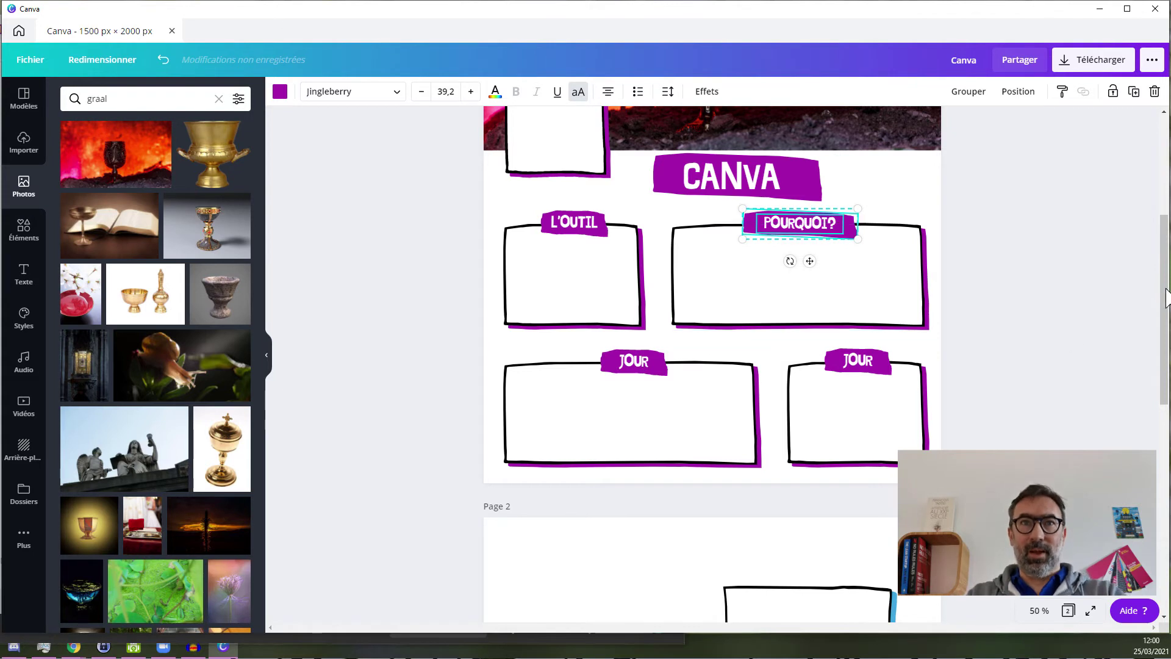
left_click(1012, 293)
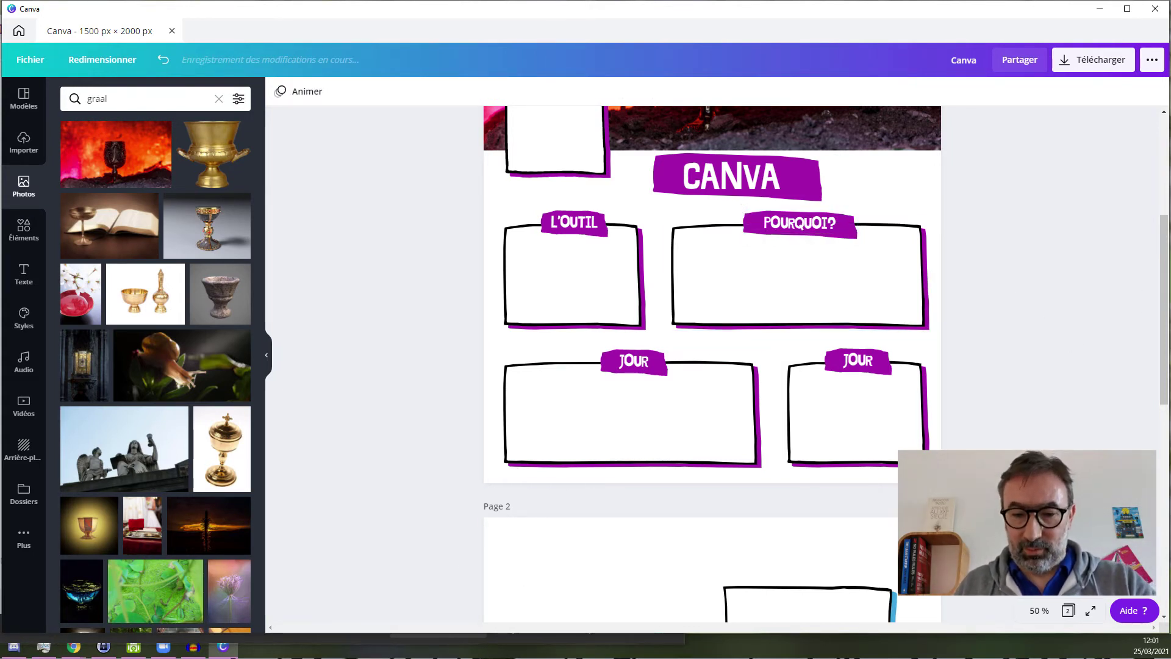
Following the Klaxoon board, replace the wide lower-left frame's label with "USAGES"
key("alt+Tab")
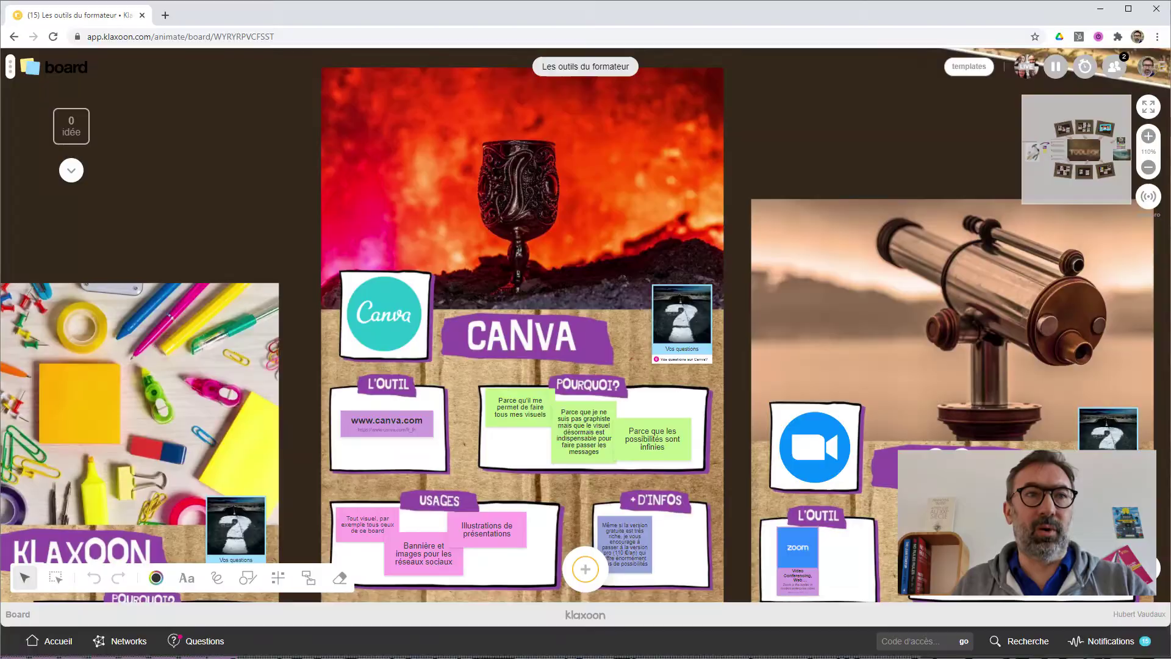
left_click(1100, 9)
left_click(635, 361)
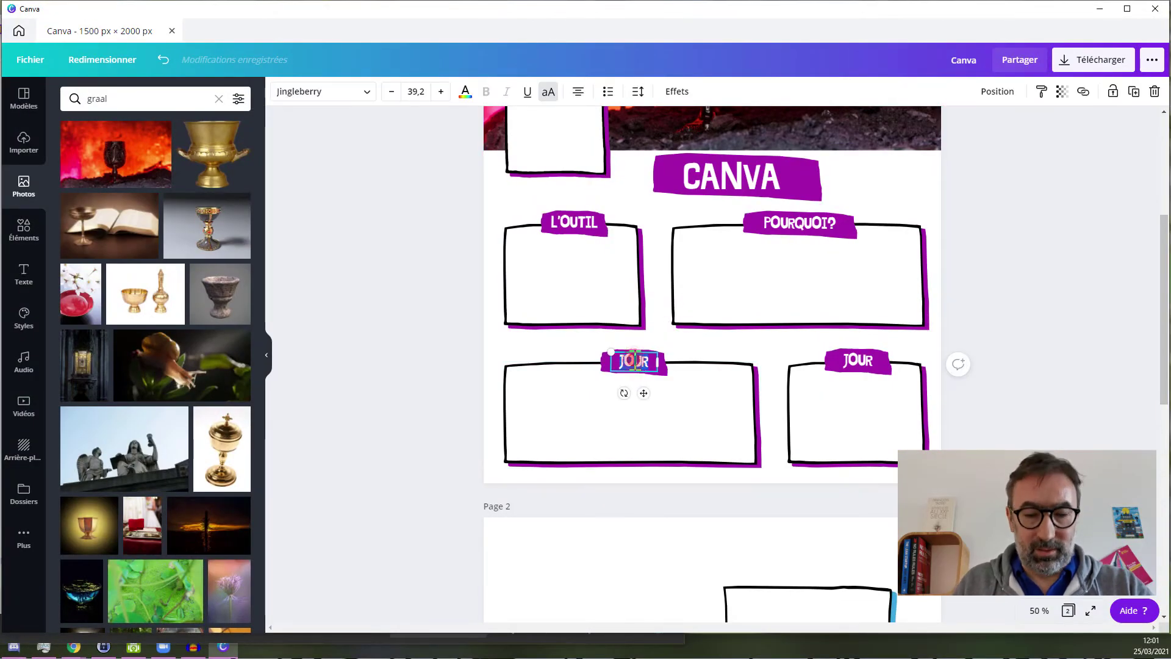
type("USAGES")
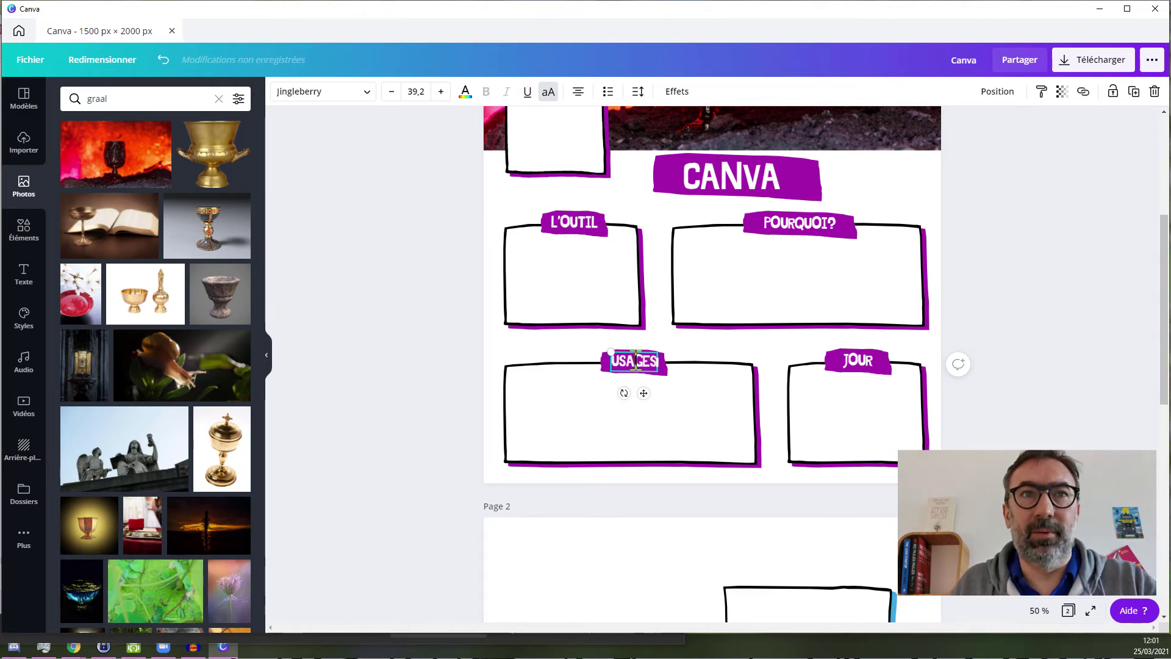
Replace the small lower-right frame's label with "+D'INFOS" and fit its text box on one line over the purple banner
left_click(870, 384)
double_click(859, 360)
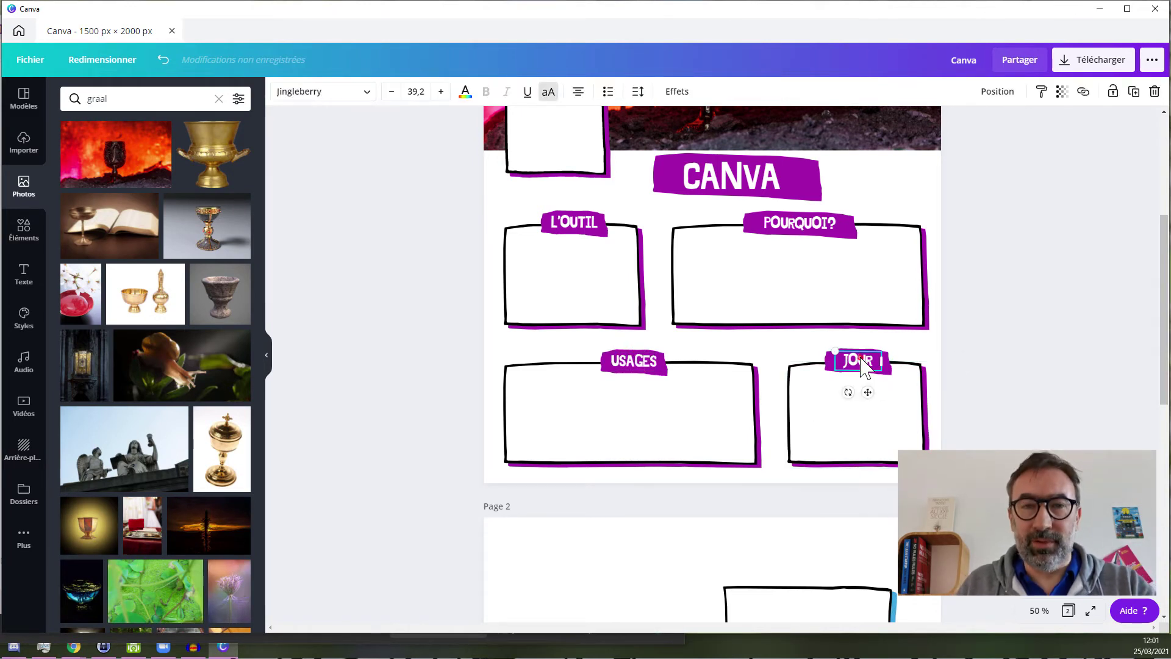
key("BackSpace")
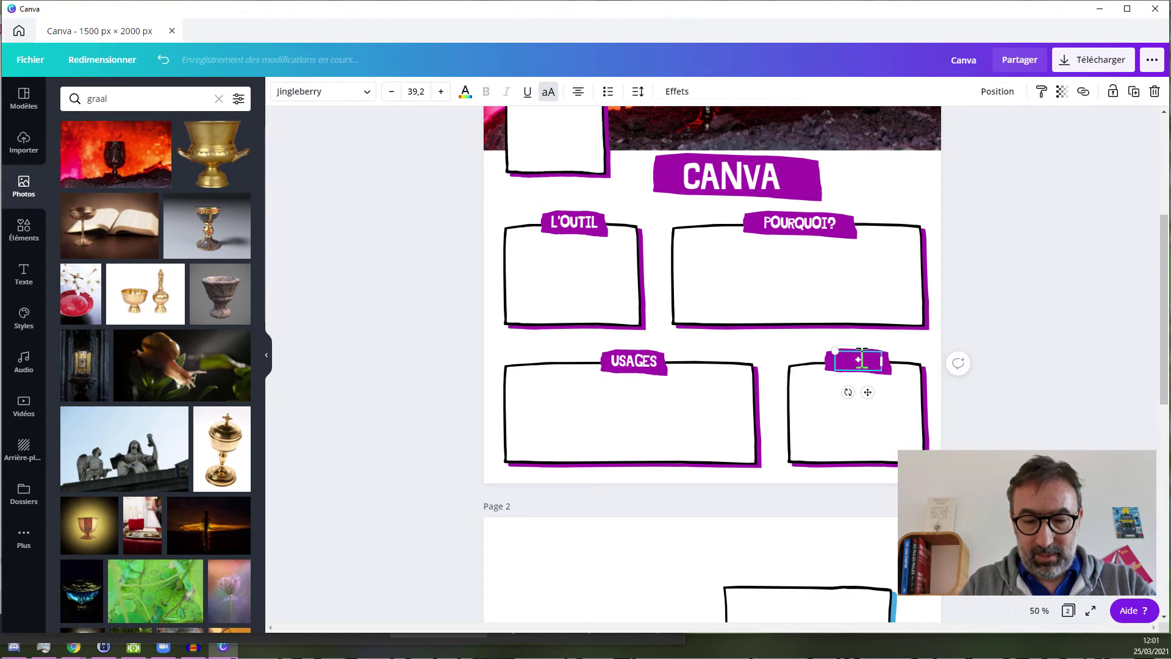
type("+D'INFO")
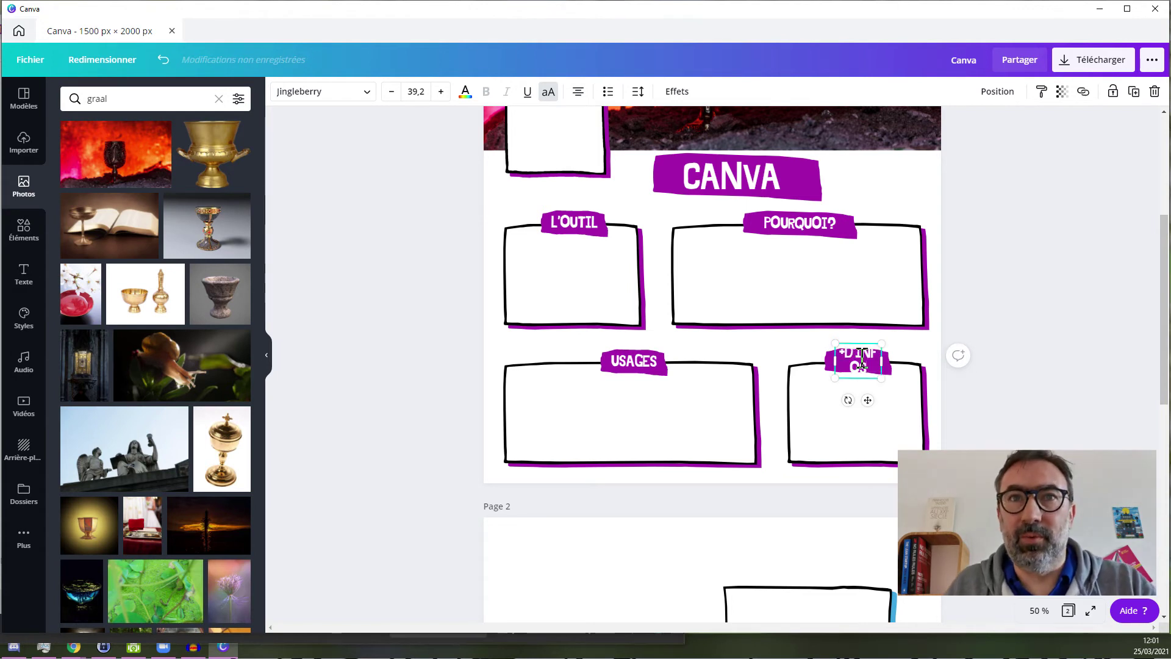
type("S")
left_click_drag(881, 360, 855, 371)
left_click(952, 386)
left_click(994, 386)
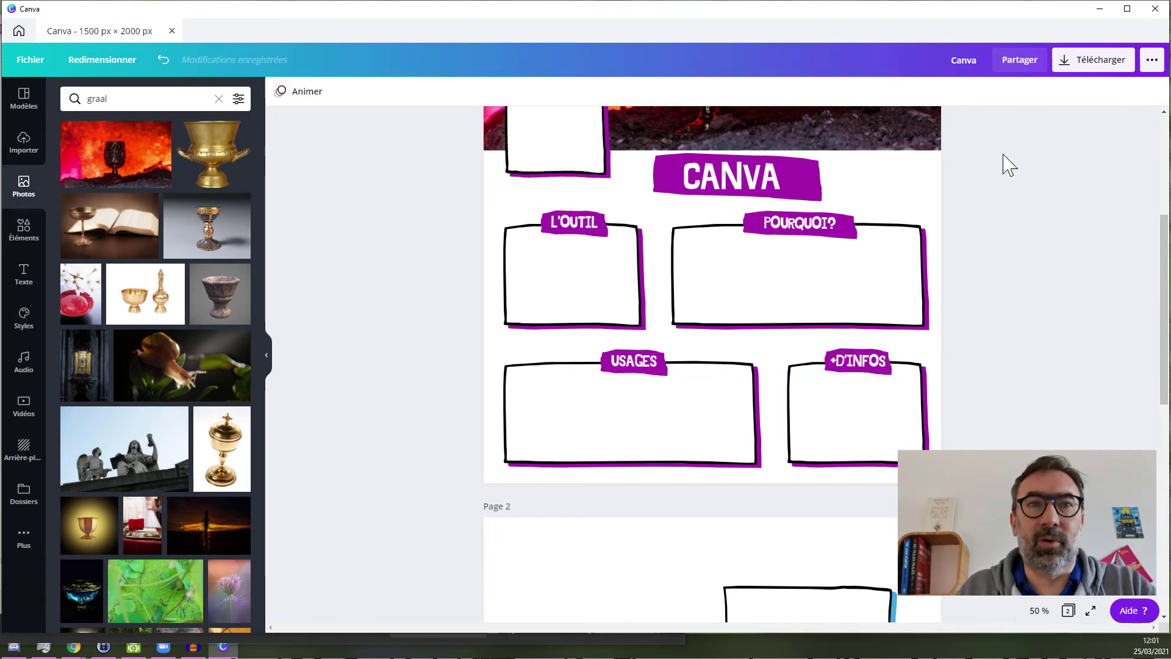
Delete the blue-shadowed frame, the SIMILARITÉS and DIFFÉRENCES banners and the ruled lines from page 2
scroll(1020, 411, "down", 5)
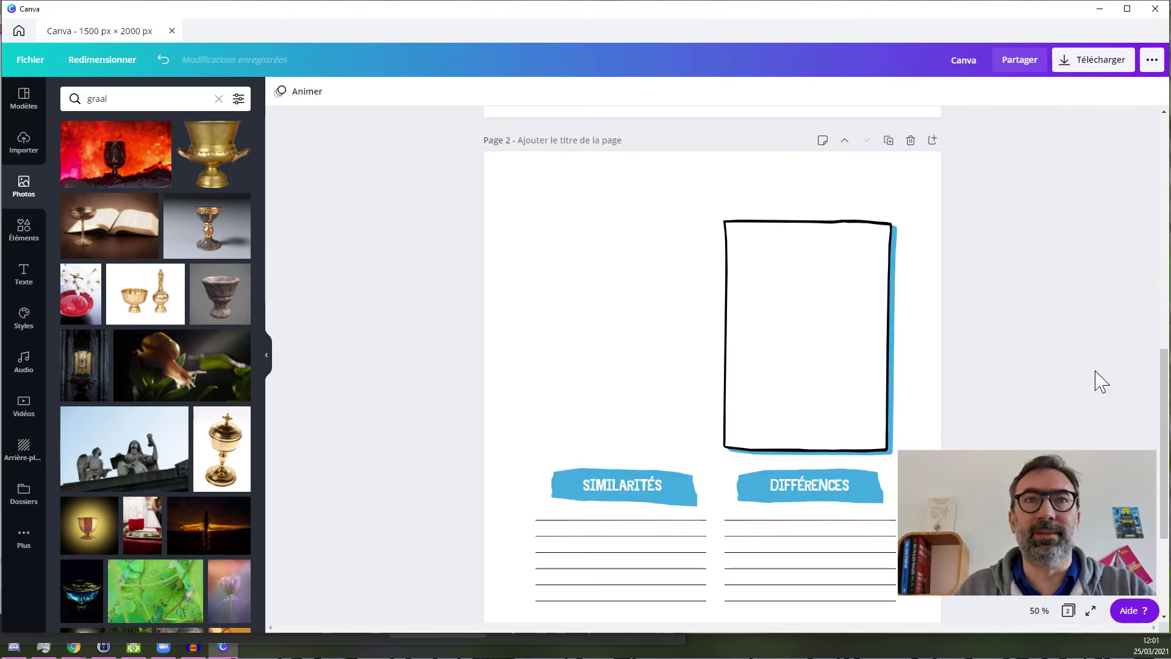
scroll(1101, 381, "down", 3)
scroll(1101, 381, "up", 2)
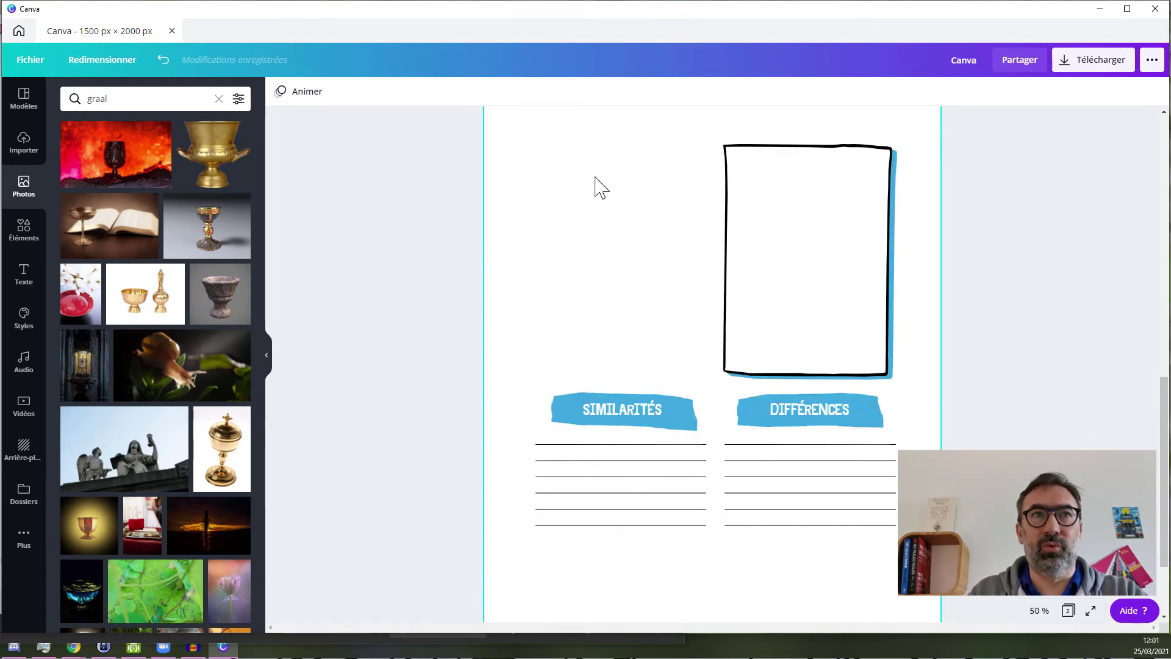
left_click_drag(511, 125, 912, 563)
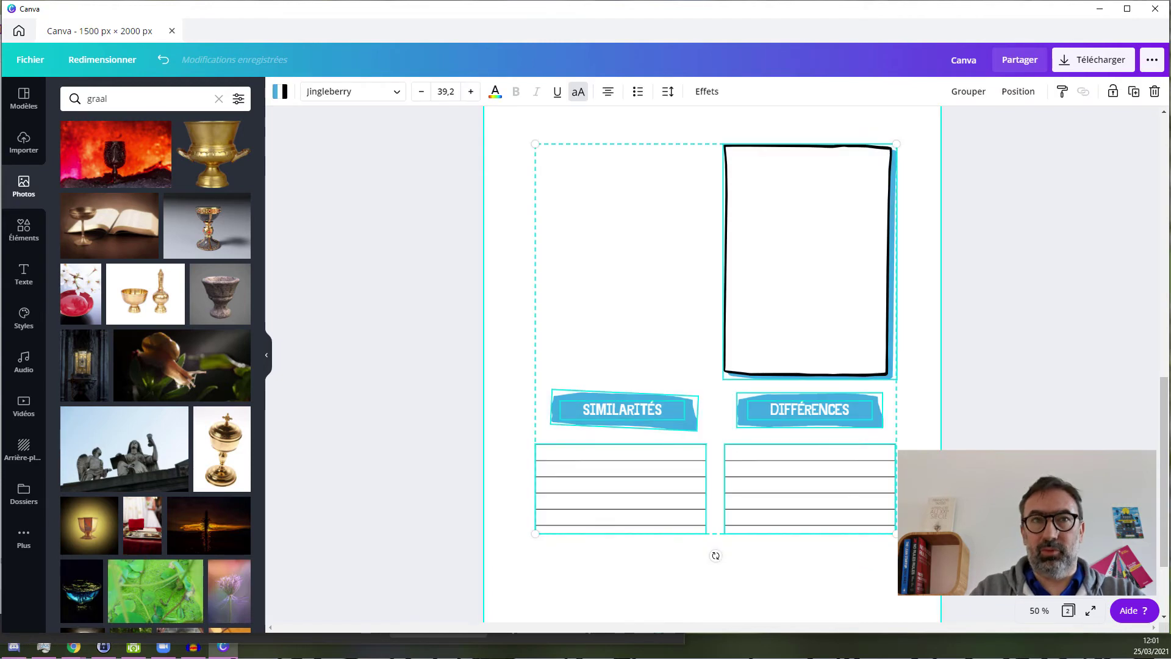
key("Delete")
scroll(912, 549, "down", 1)
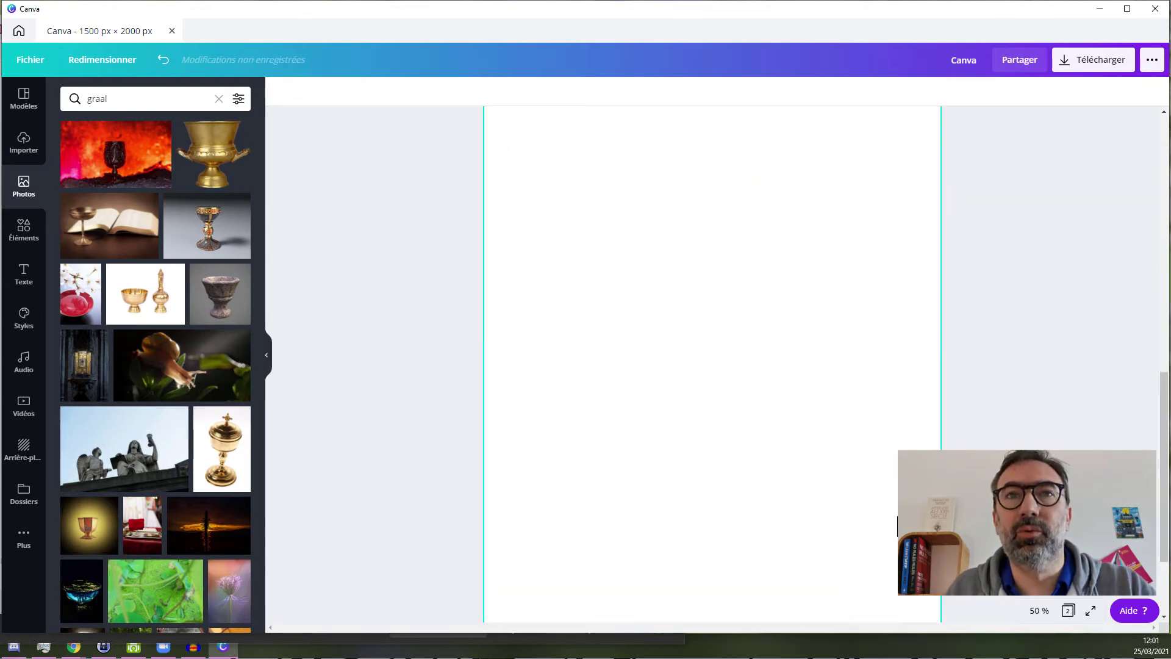
scroll(909, 420, "up", 5)
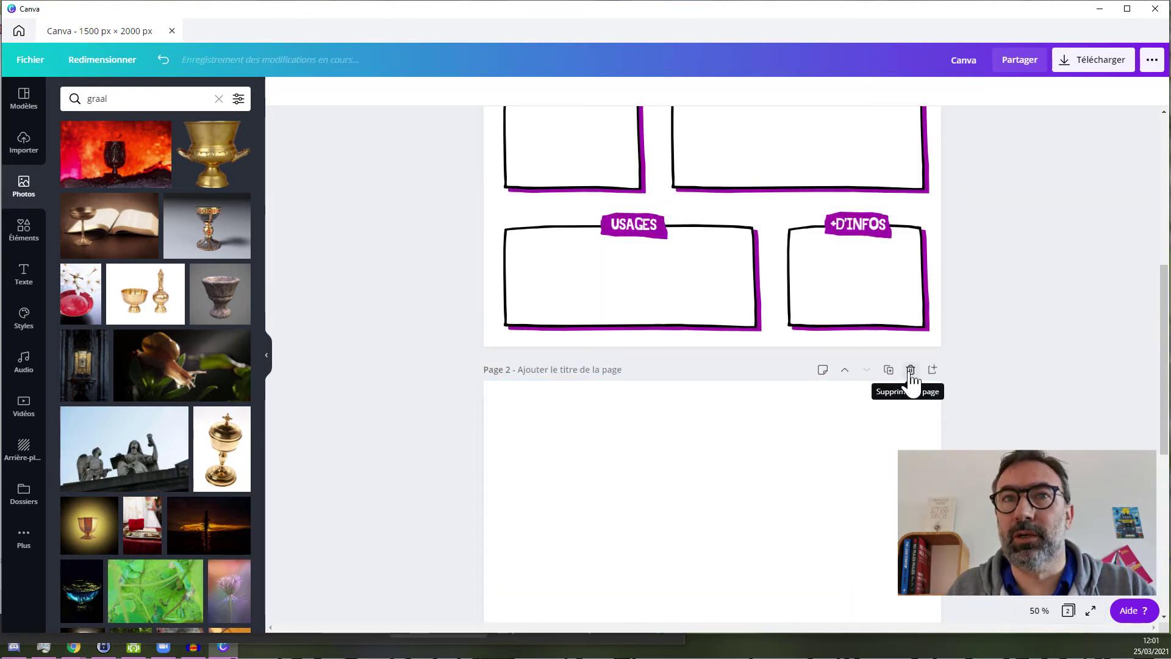
Delete the blank page 2 and fit the whole remaining sheet in view
left_click(910, 372)
scroll(1061, 412, "up", 5)
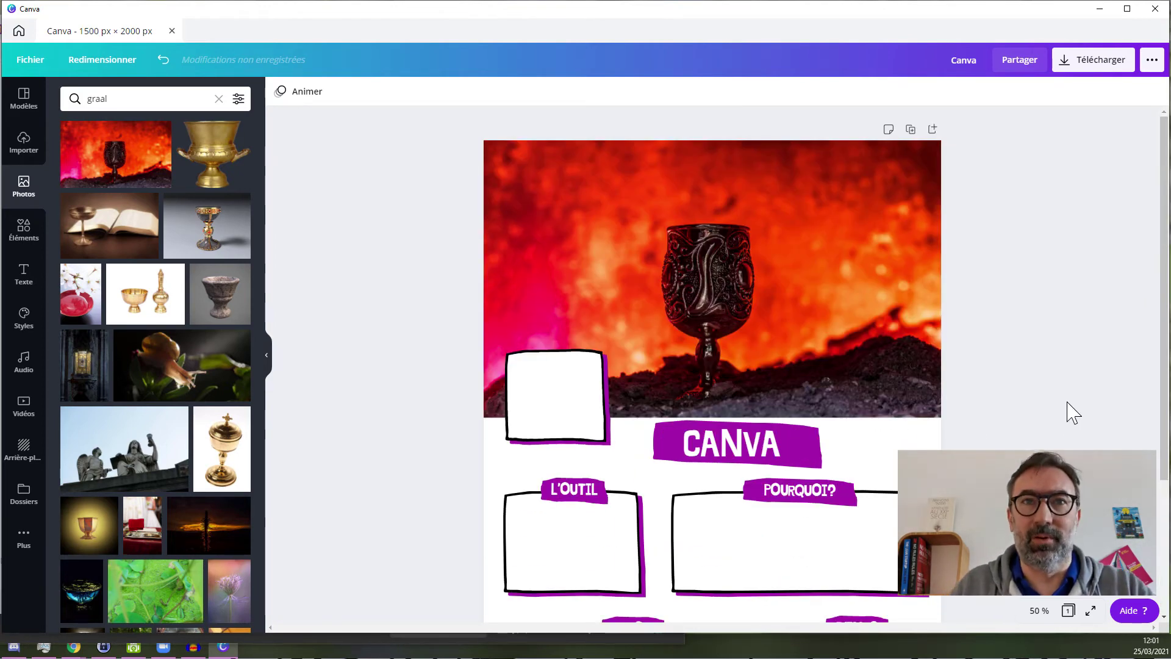
scroll(1031, 438, "down", 3)
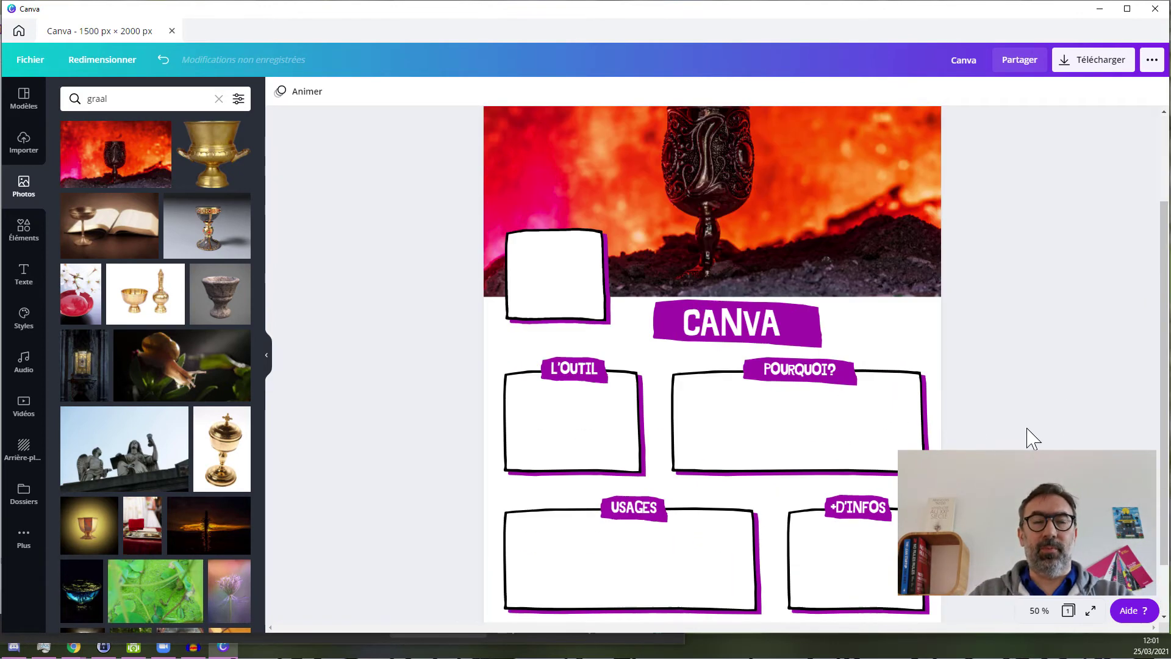
left_click(1039, 611)
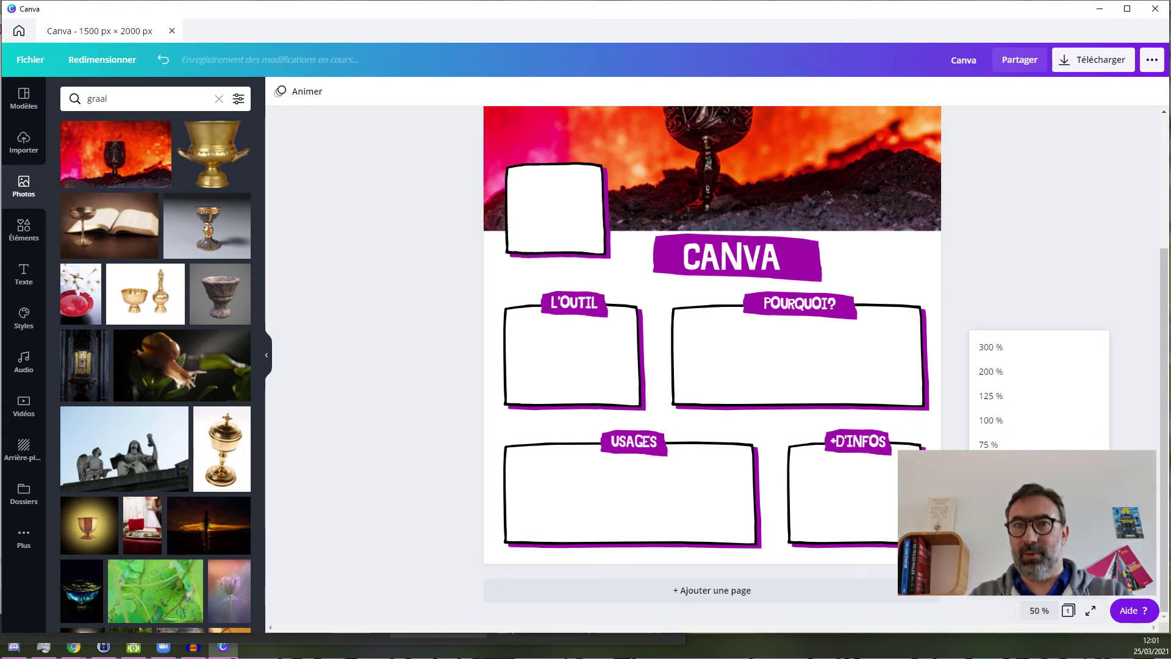
left_click(991, 543)
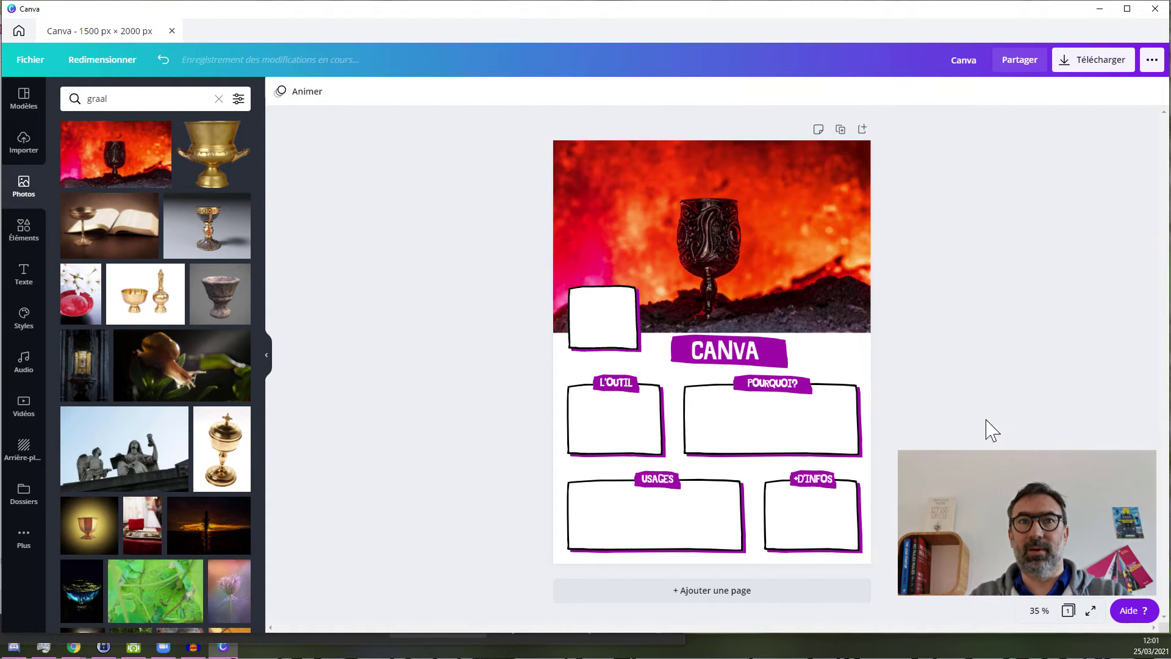
left_click(977, 352)
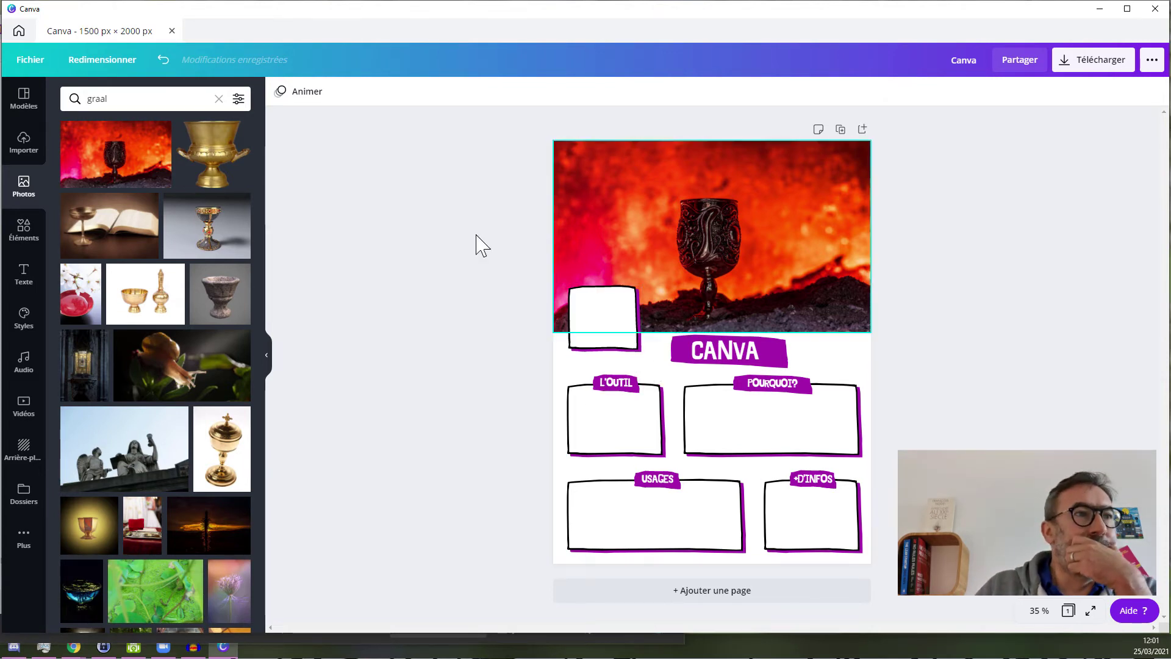
Open the background library, and examine the wooden backgrounds of the tool sheets in the Klaxoon board's Le TOP frame for reference
left_click(24, 452)
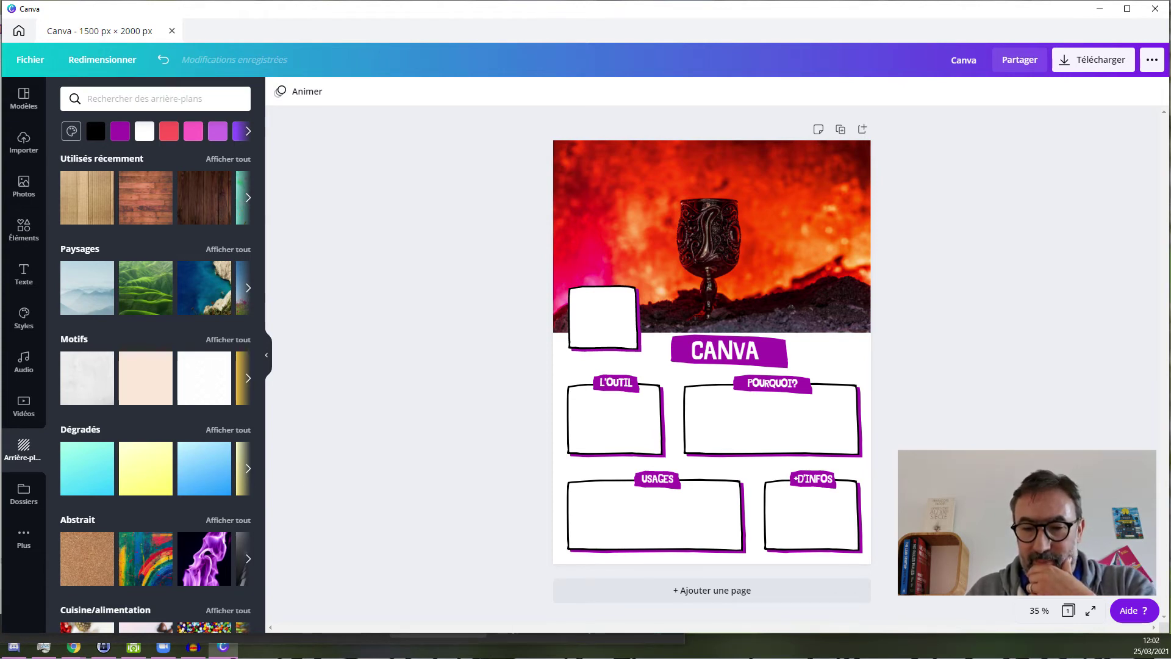
key("alt+Tab")
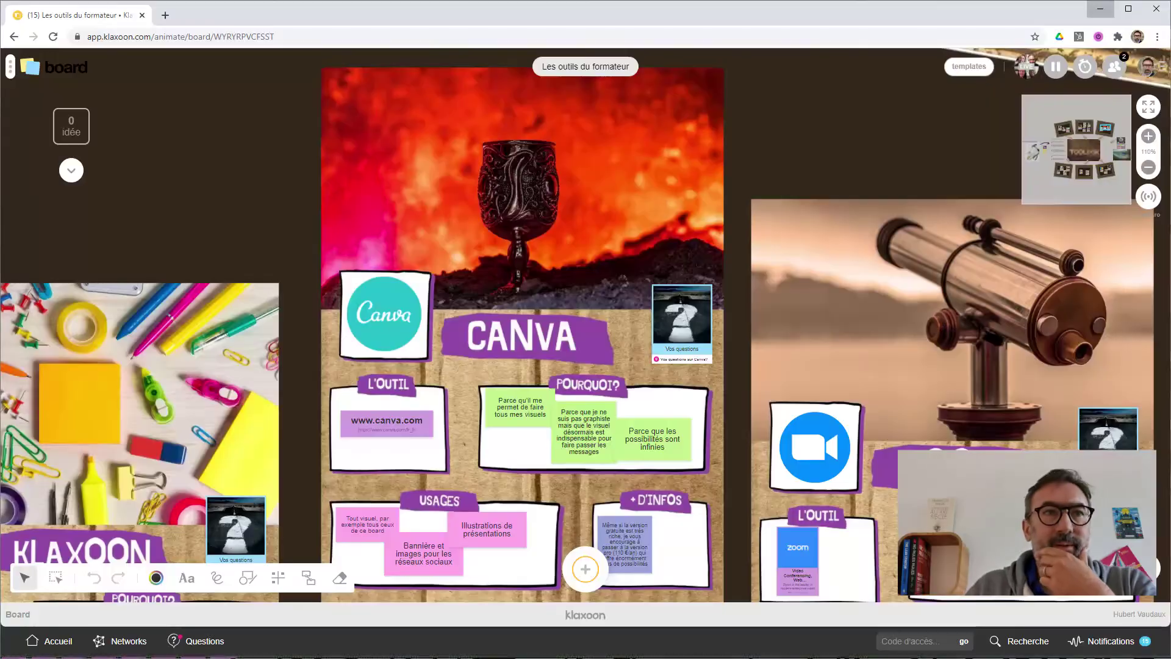
scroll(288, 191, "down", 5)
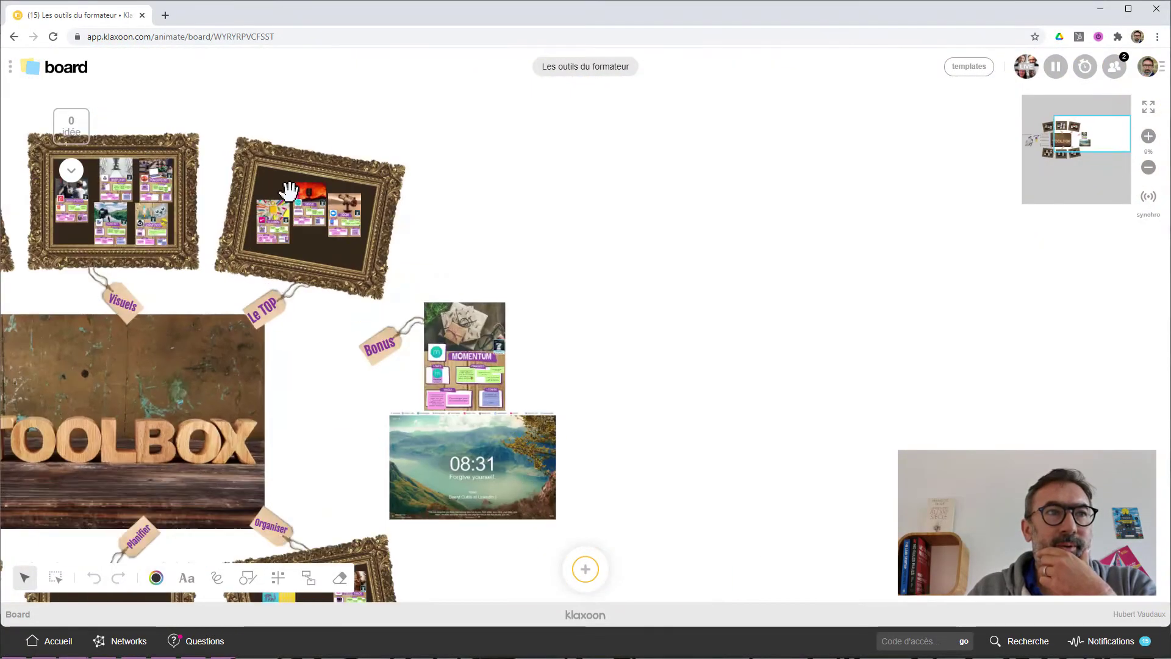
scroll(288, 192, "down", 3)
left_click_drag(303, 347, 419, 338)
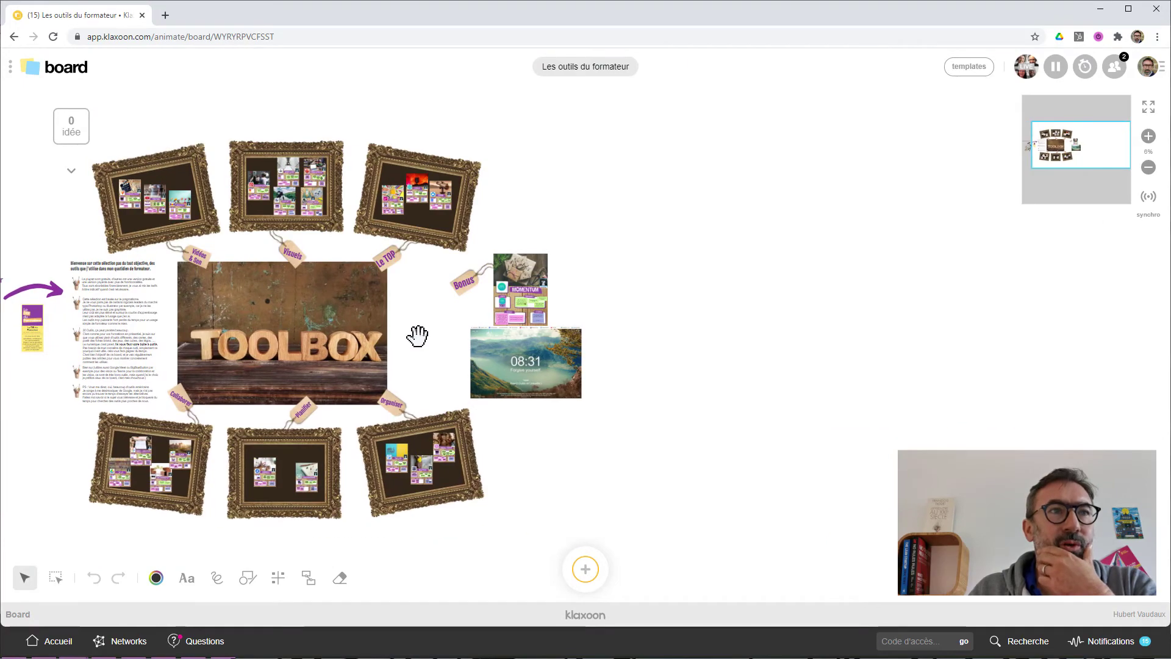
scroll(419, 376, "up", 2)
left_click_drag(420, 379, 497, 363)
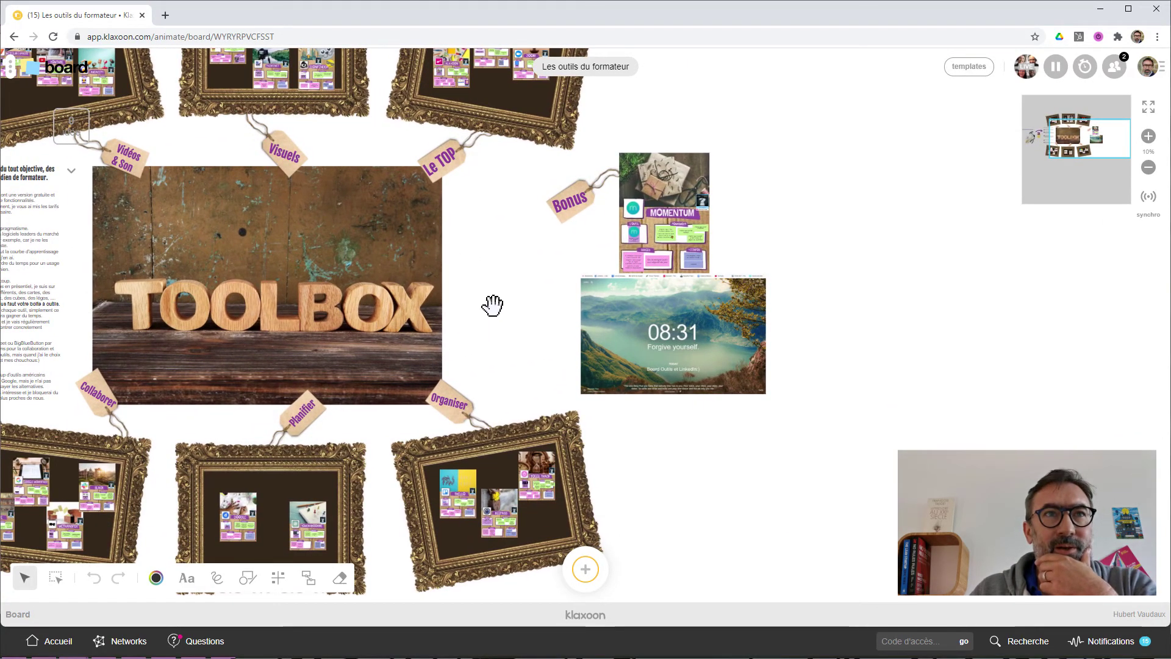
left_click_drag(491, 305, 515, 436)
left_click_drag(512, 397, 431, 479)
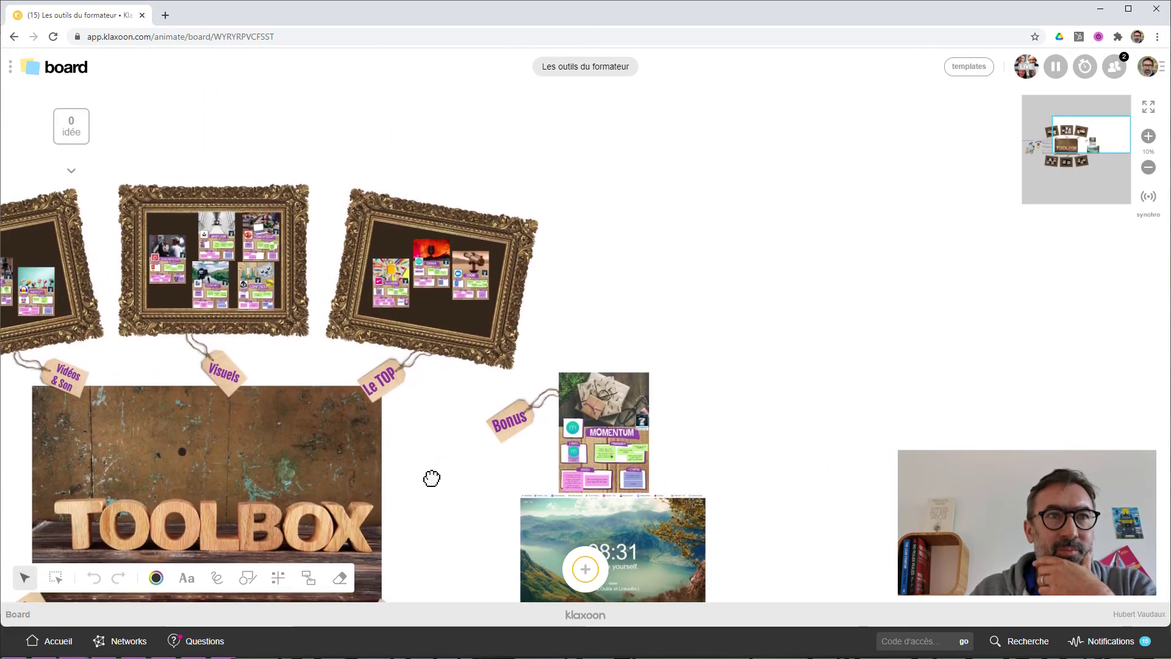
scroll(441, 400, "up", 6)
left_click_drag(715, 378, 844, 351)
left_click_drag(799, 422, 927, 408)
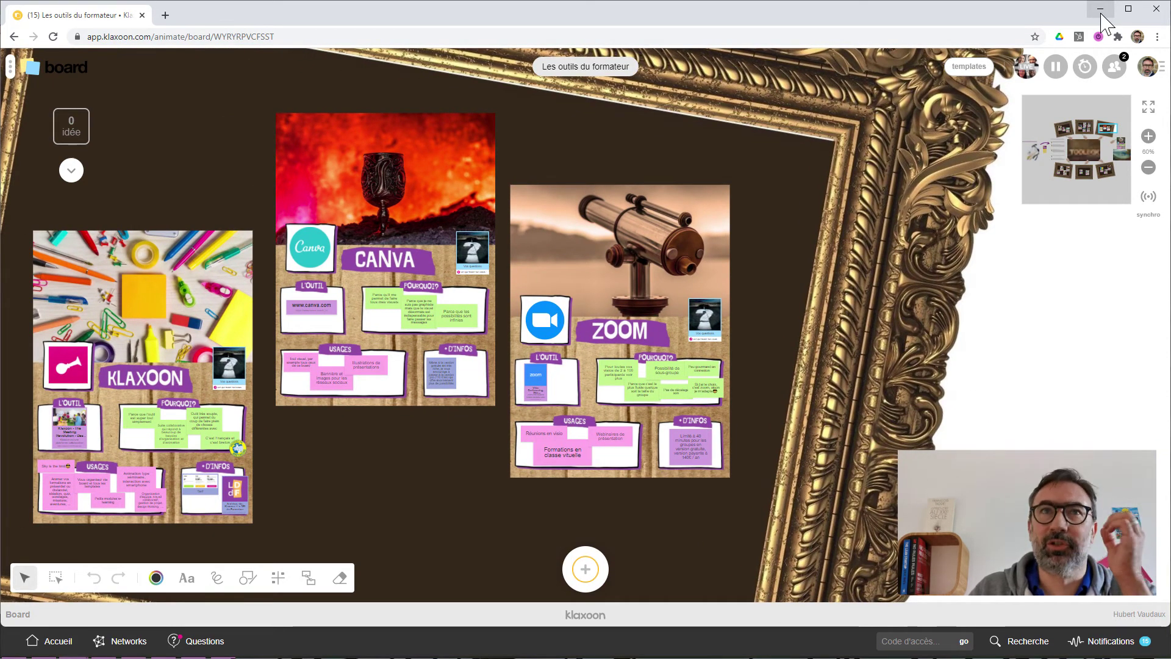
left_click(1100, 11)
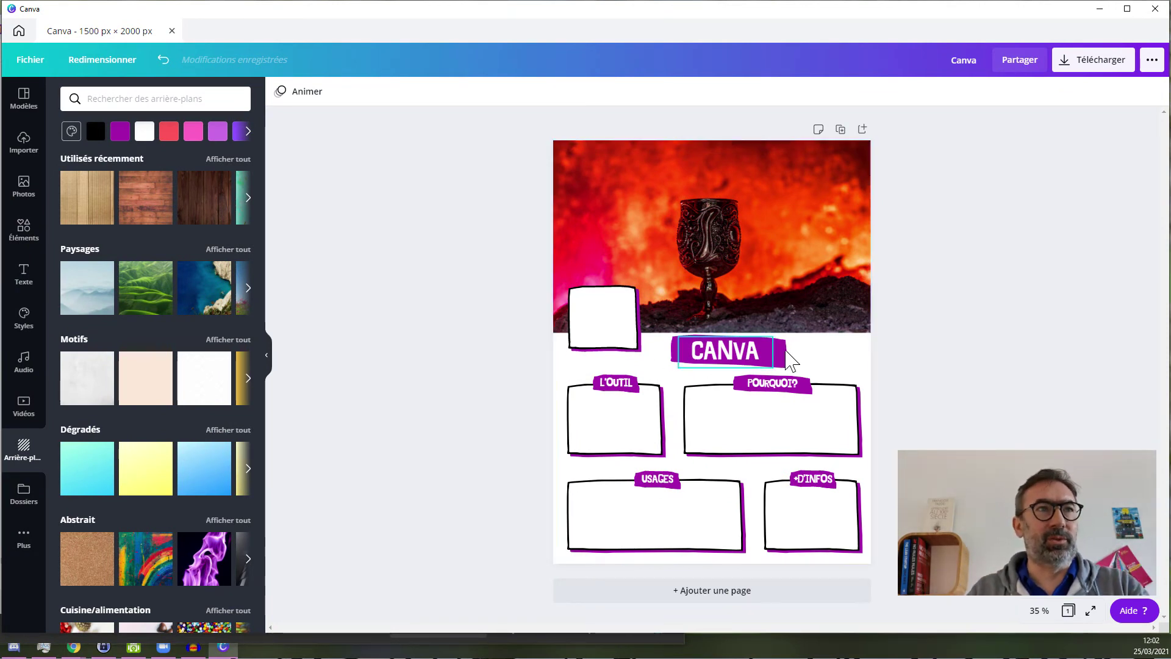
Search the background library for "bois"
left_click(131, 98)
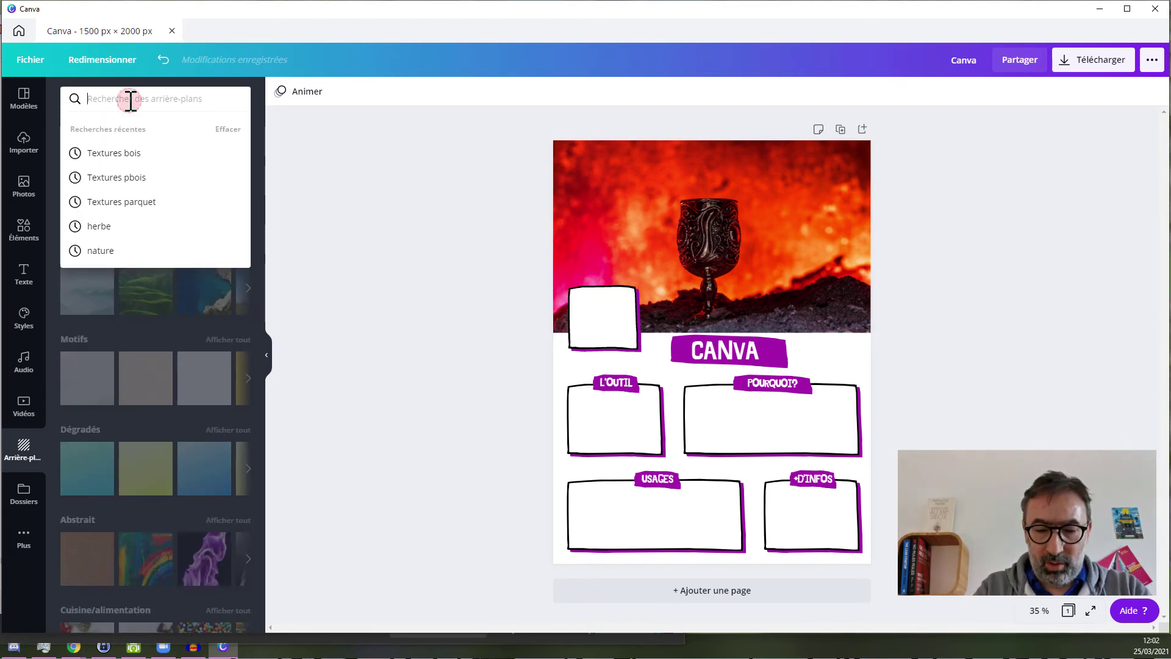
type("bois")
key("Return")
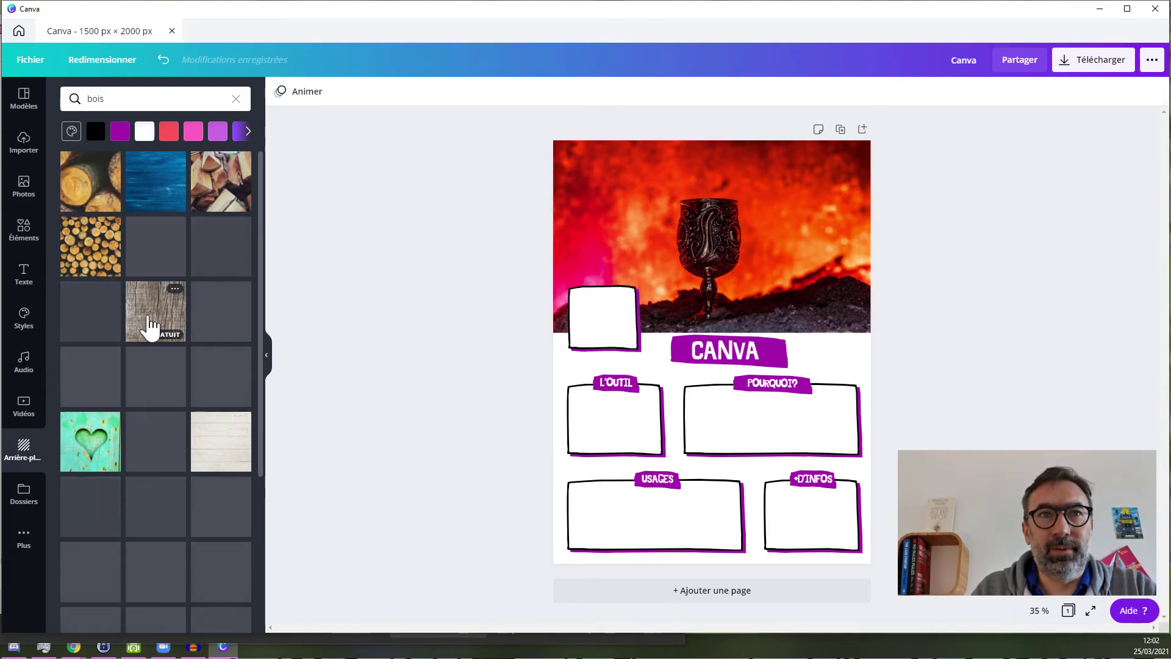
Try the grey weathered-wood texture and the stacked split-log photo as the page background
left_click_drag(148, 342, 386, 353)
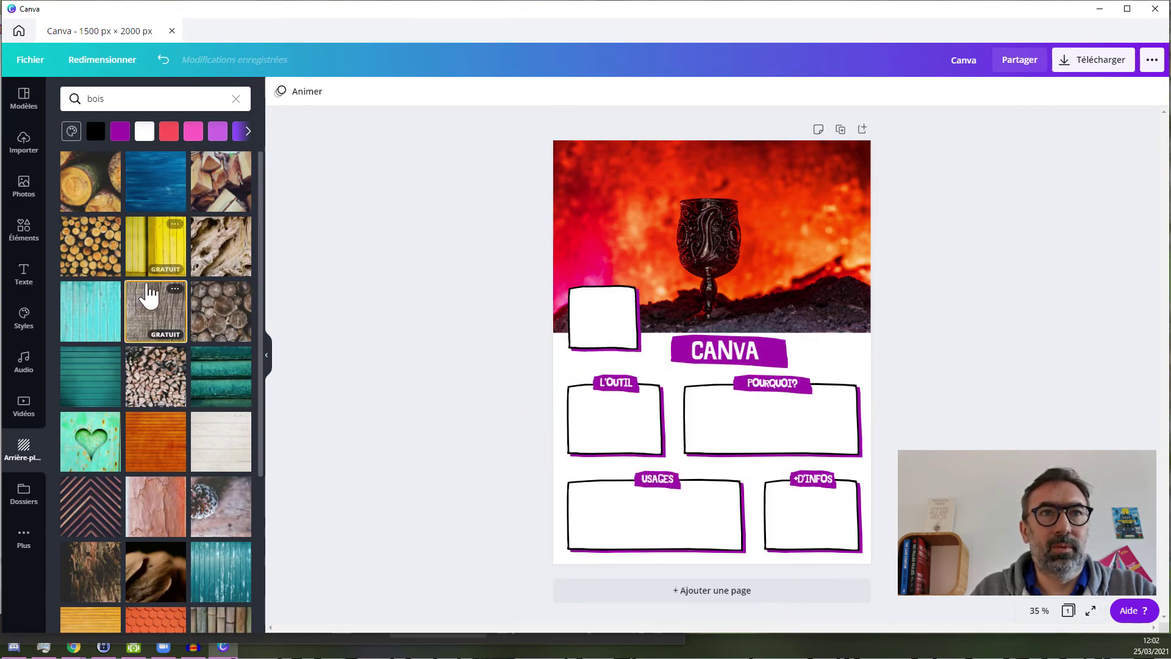
left_click_drag(149, 301, 617, 324)
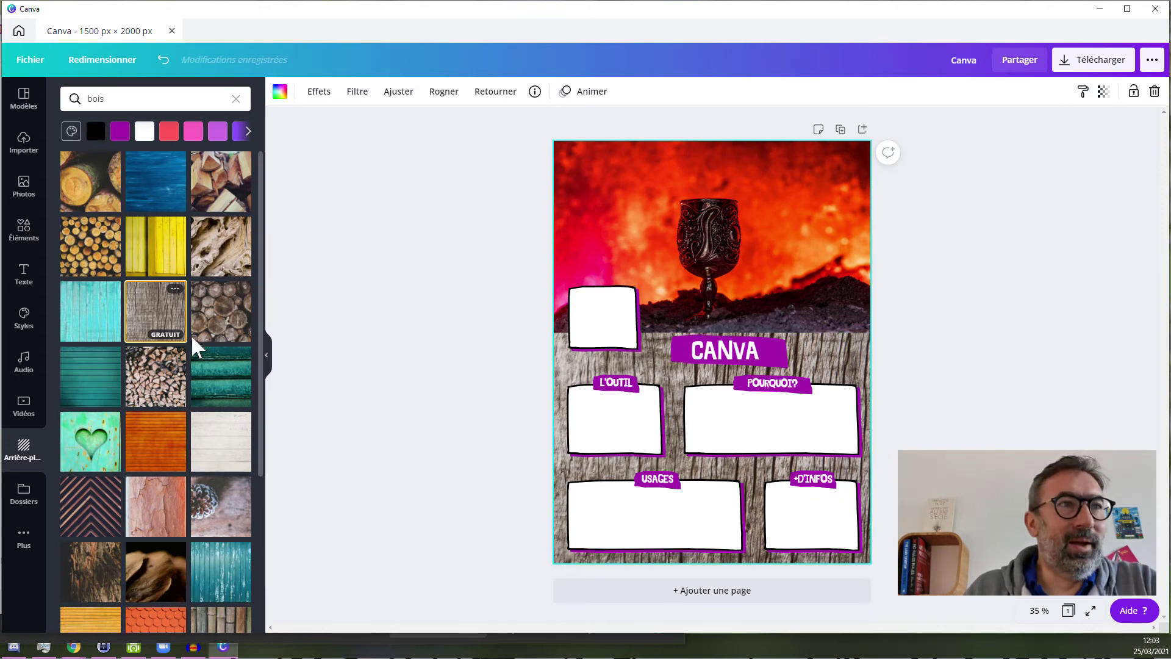
left_click_drag(150, 390, 577, 316)
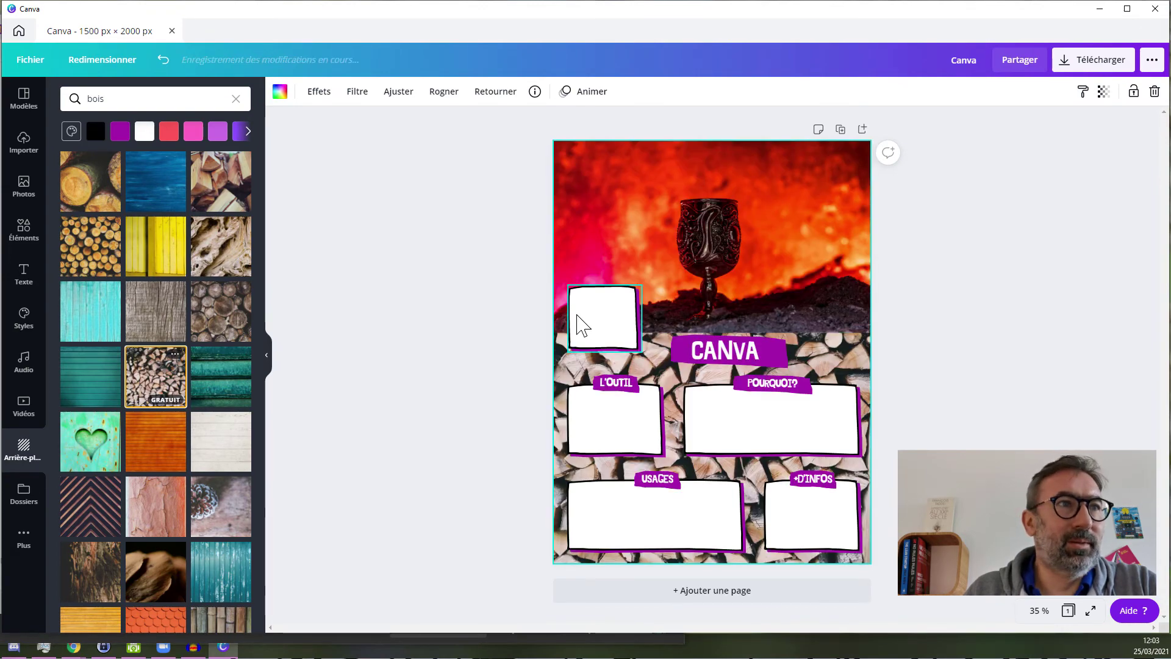
Try the dark brown vertical plank texture from the "bois" backgrounds on the page
scroll(180, 406, "down", 3)
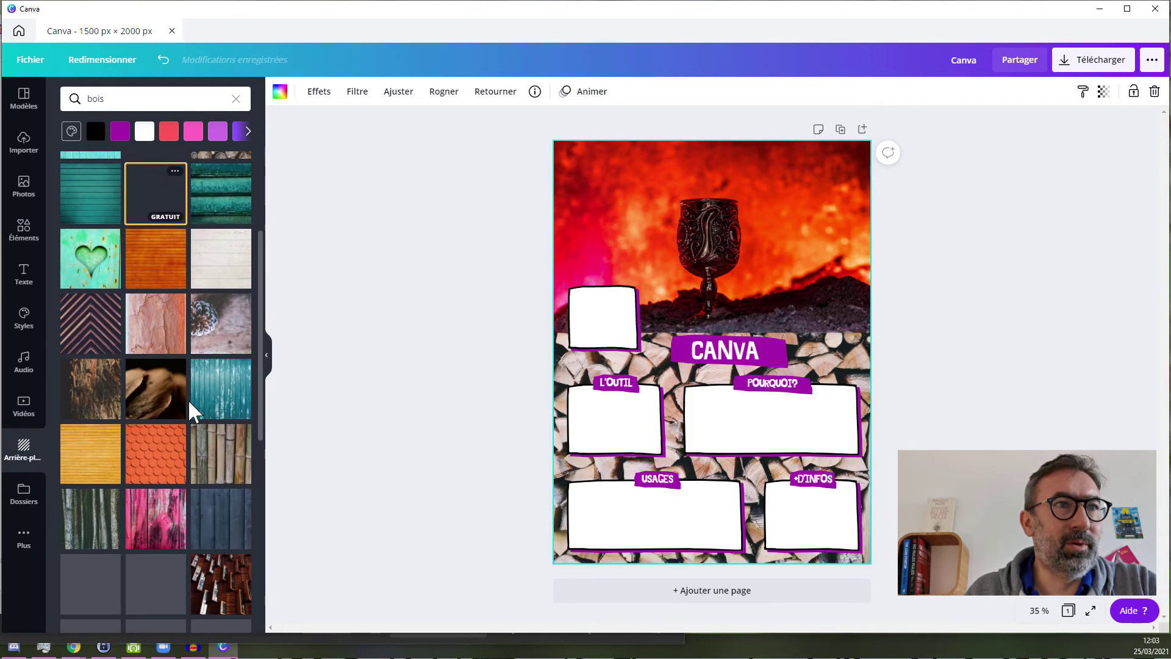
scroll(211, 406, "down", 3)
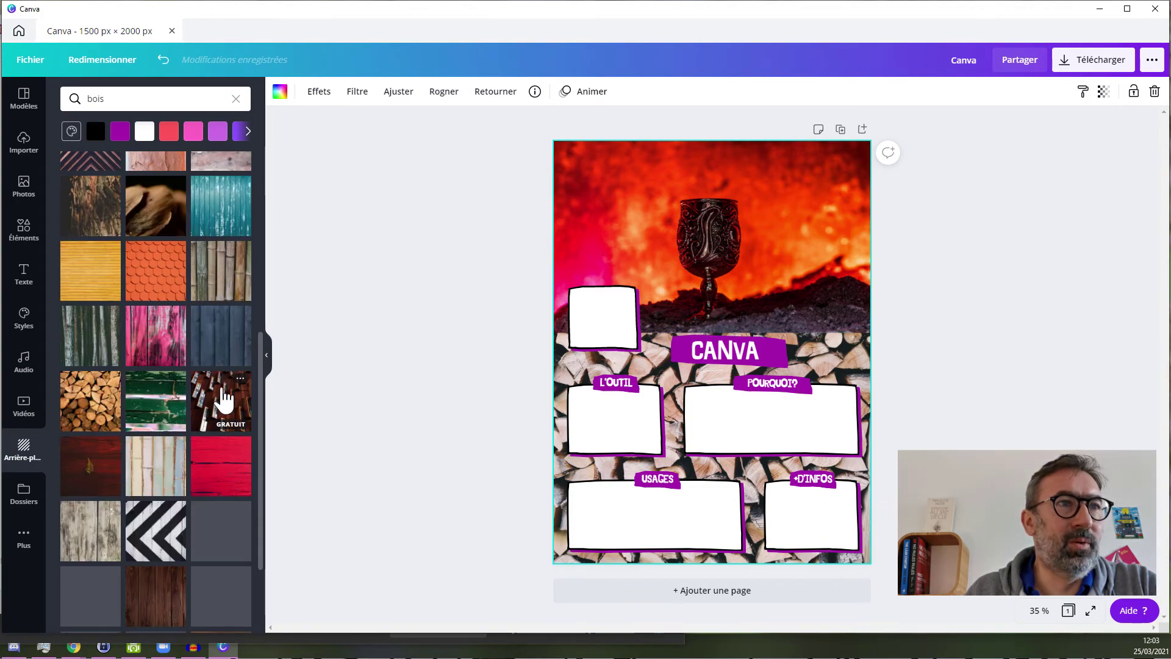
scroll(222, 397, "down", 3)
left_click_drag(162, 423, 583, 307)
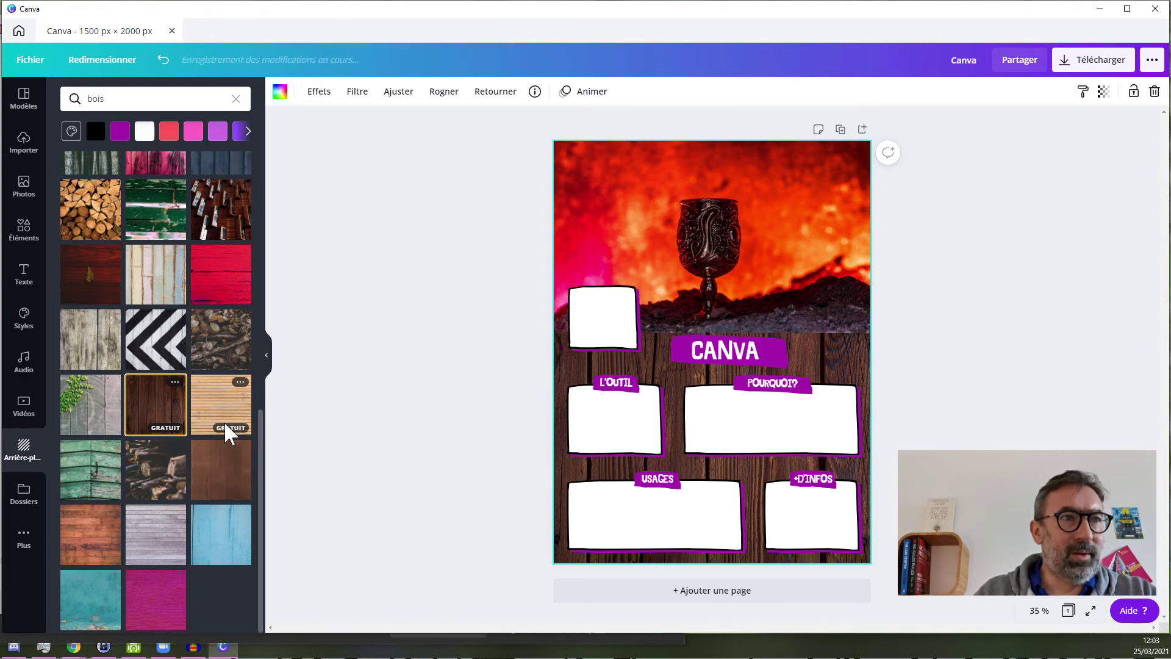
Set the reddish-brown horizontal plank texture as the page background
left_click_drag(83, 536, 672, 375)
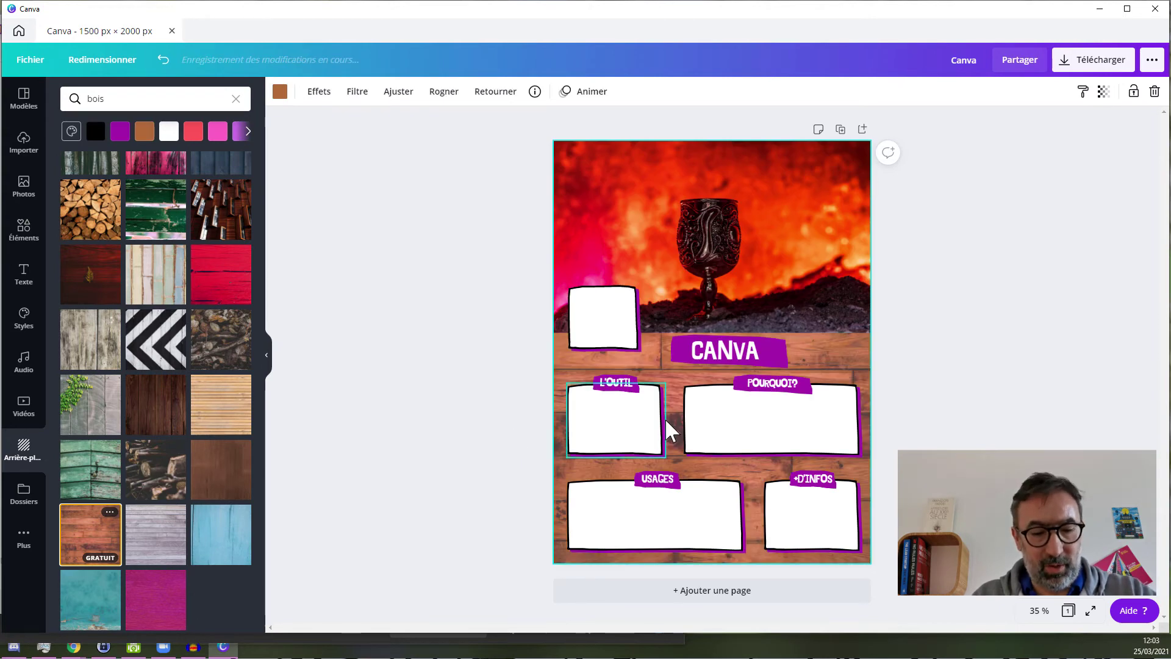
key("ctrl+z")
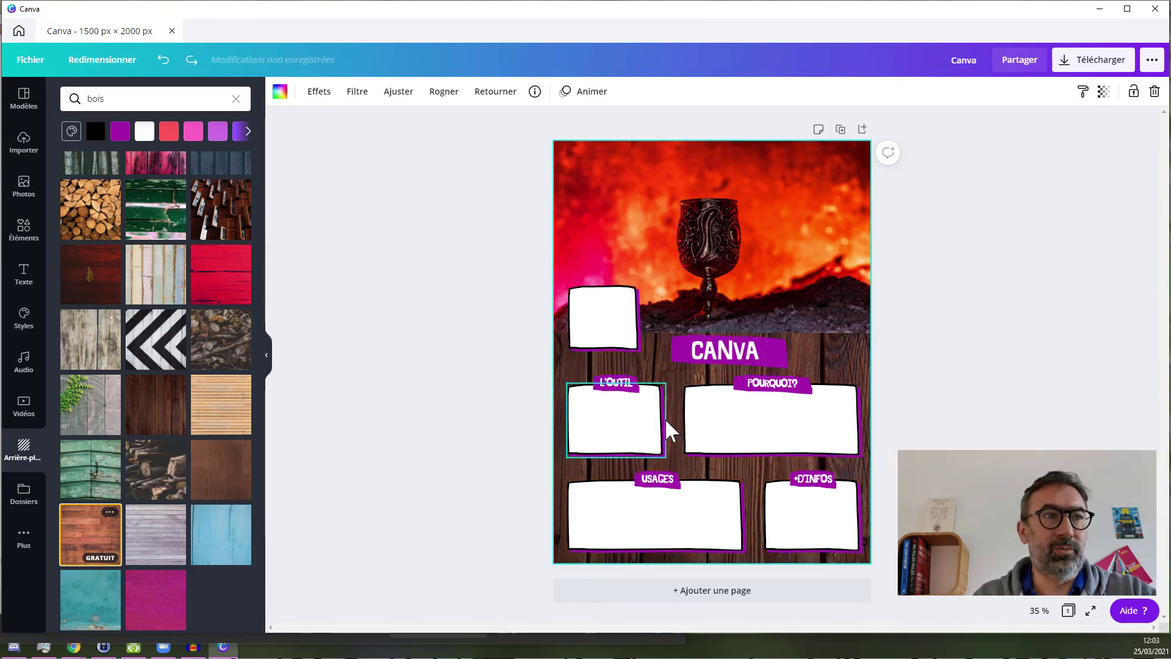
left_click(87, 532)
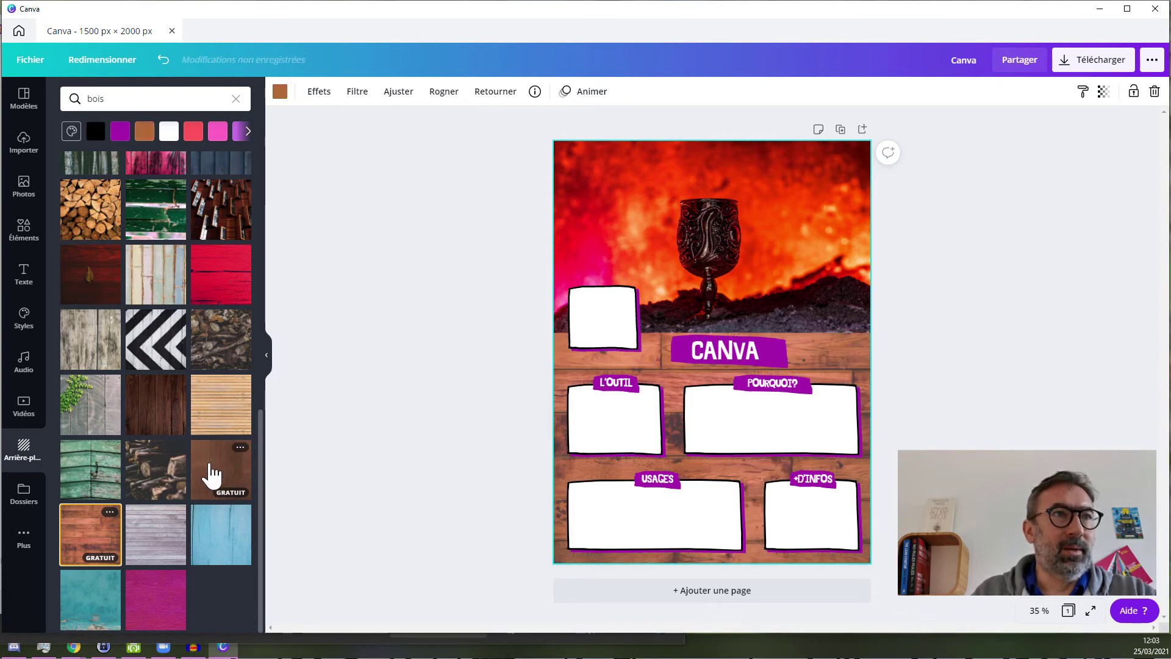
Clear the "bois" search to bring back the general background library
scroll(210, 472, "down", 5)
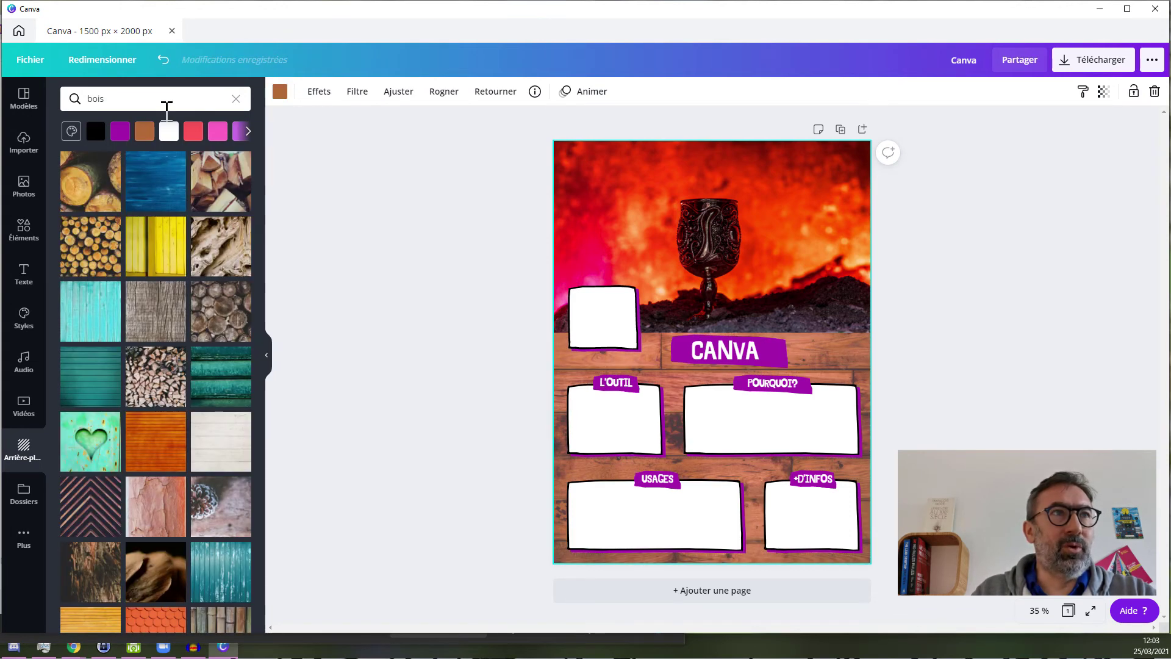
left_click(159, 99)
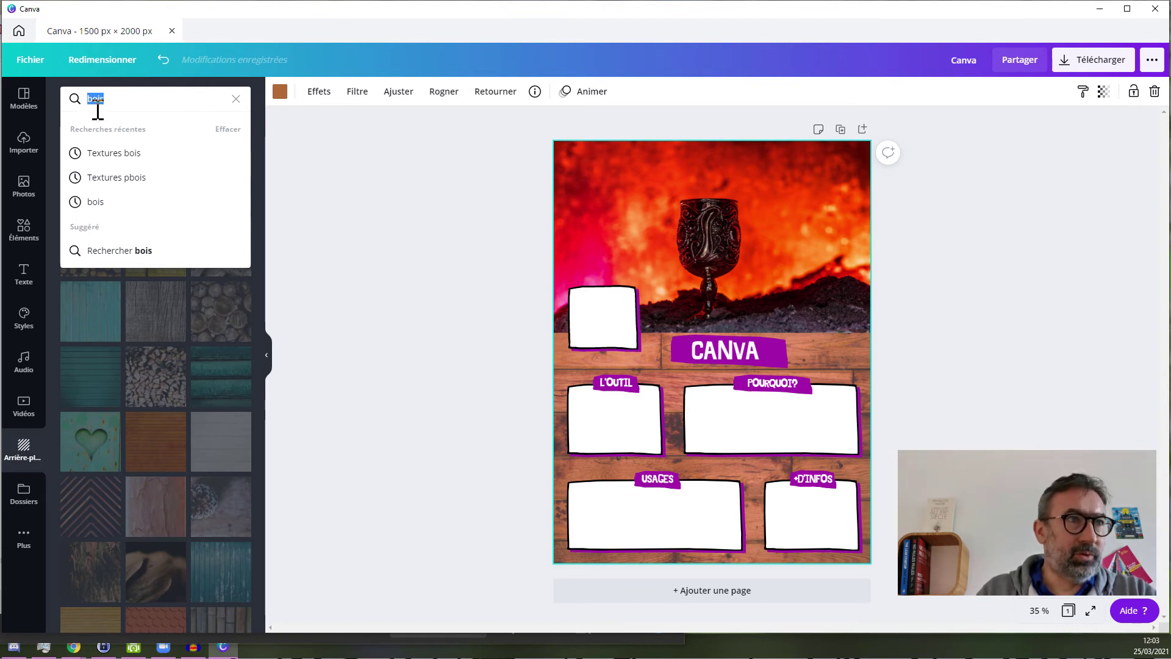
left_click(235, 98)
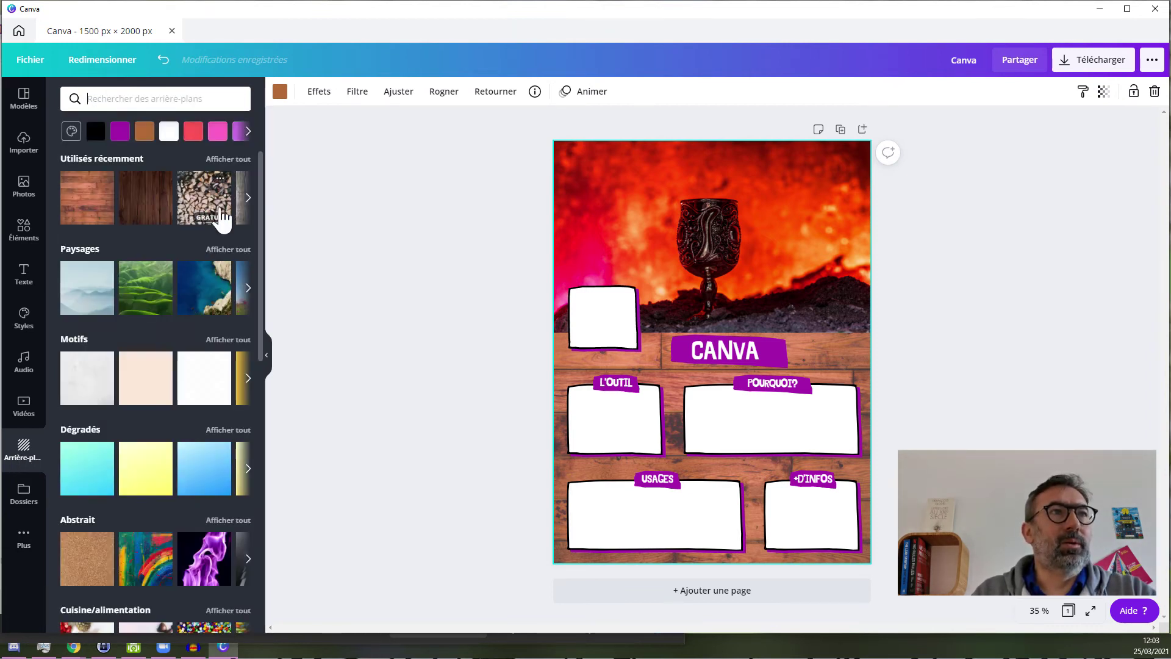
Try the orange-red brick wall texture from the full list of backgrounds as the page background
scroll(142, 361, "down", 2)
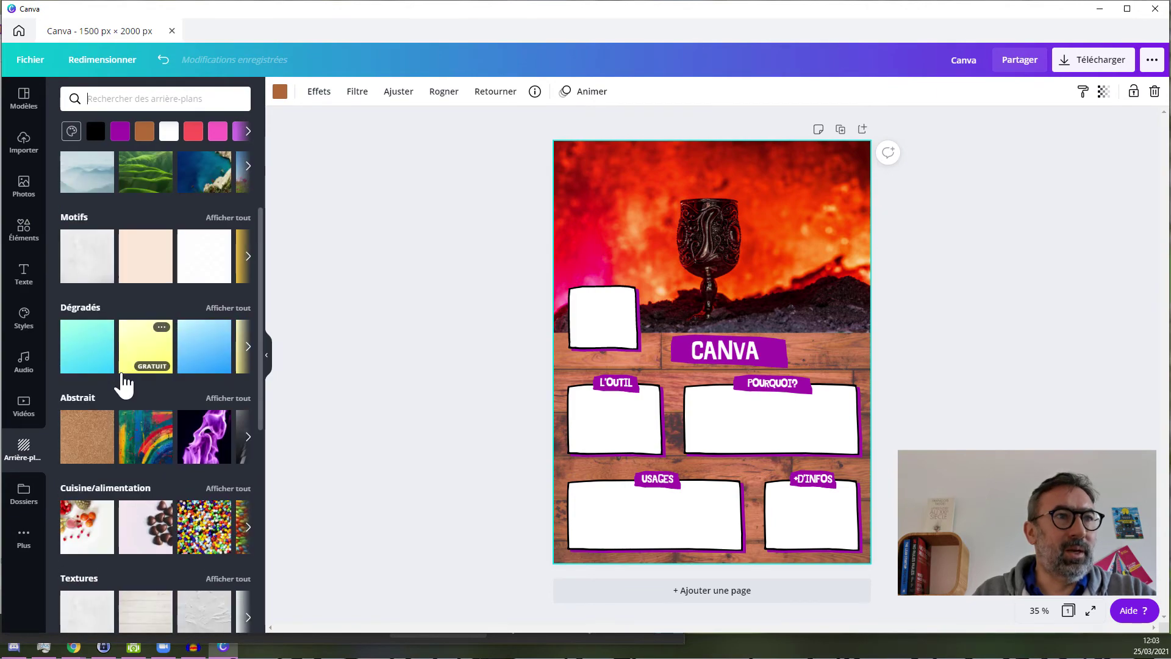
scroll(124, 383, "down", 6)
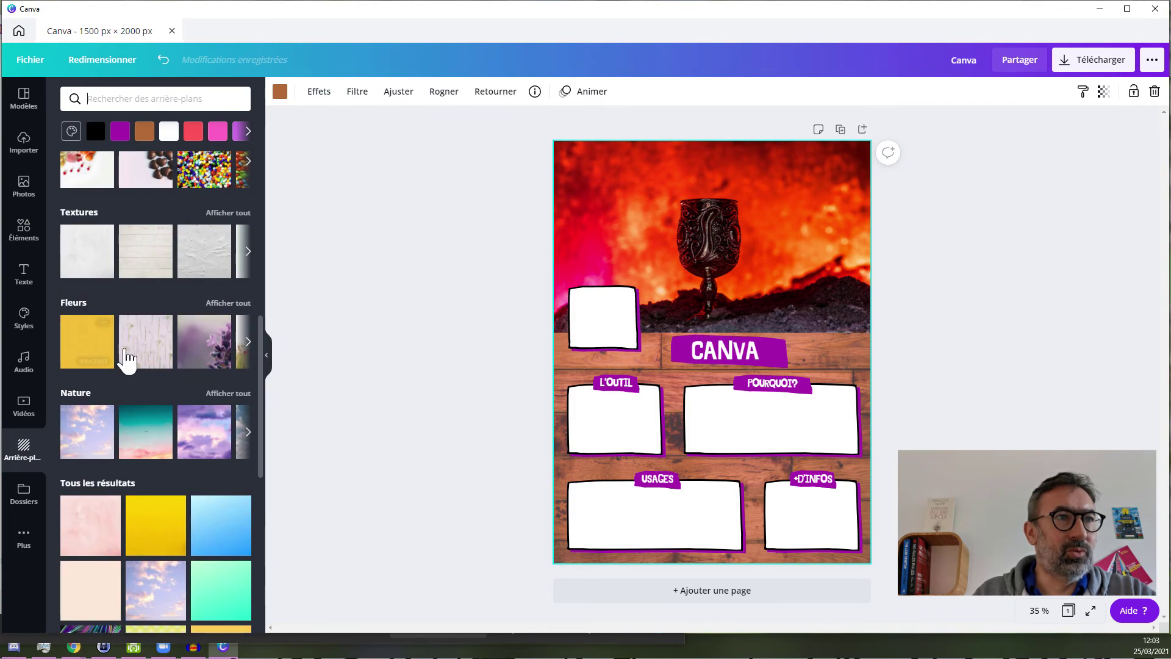
scroll(142, 385, "down", 5)
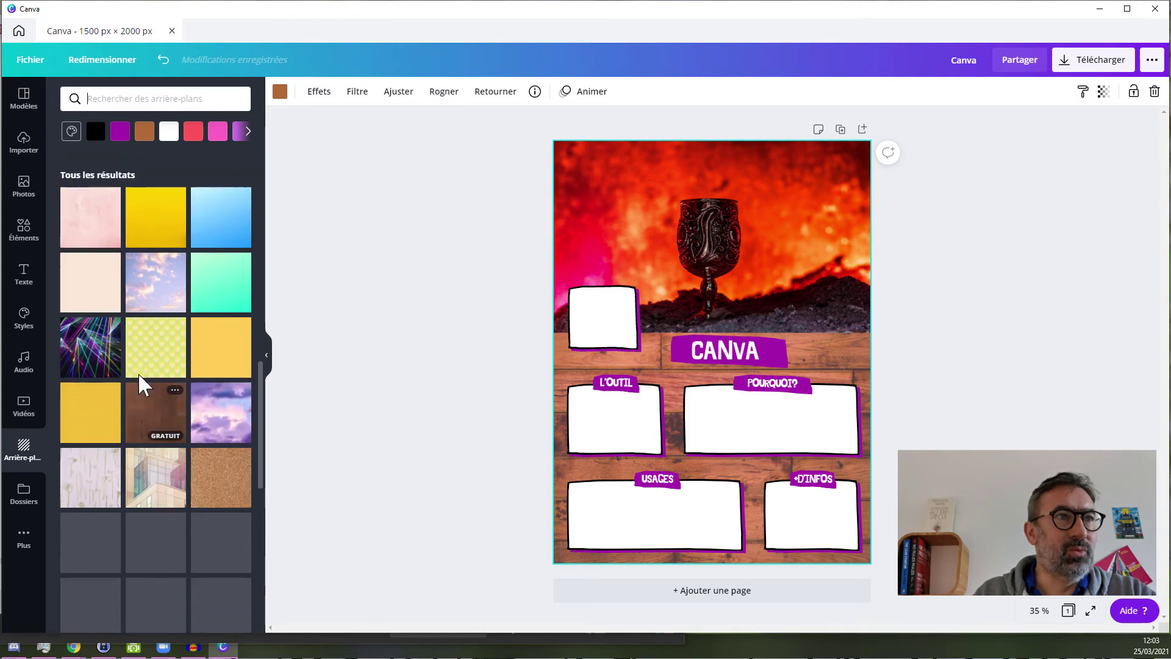
scroll(145, 387, "up", 2)
scroll(143, 388, "down", 9)
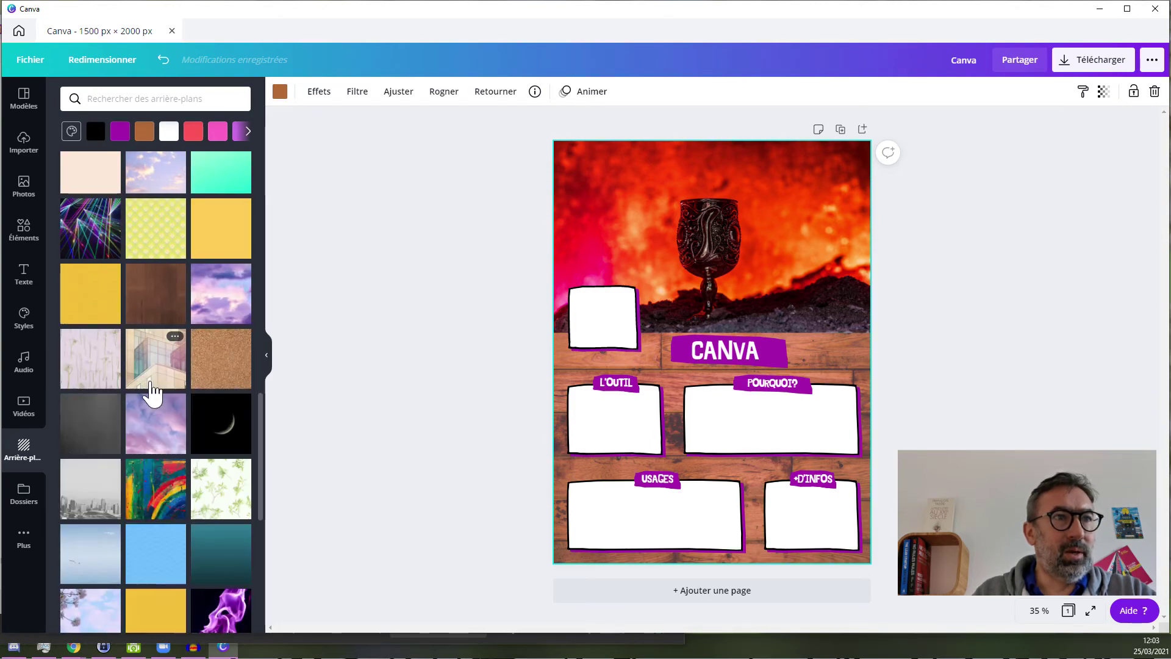
scroll(157, 396, "down", 4)
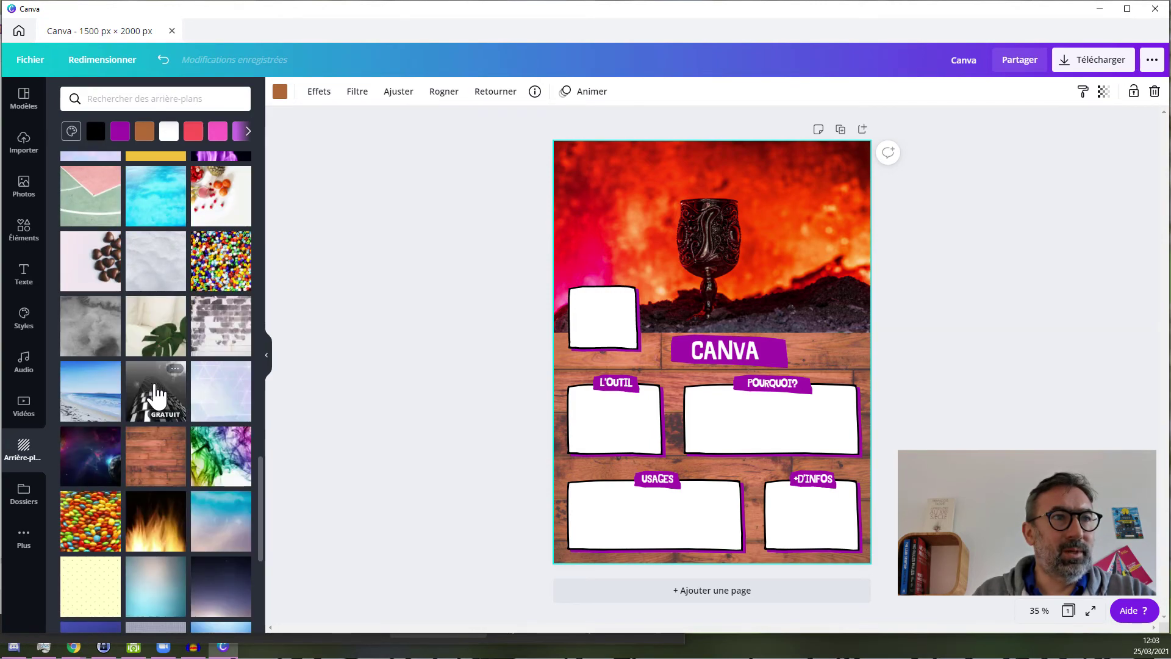
scroll(157, 396, "down", 3)
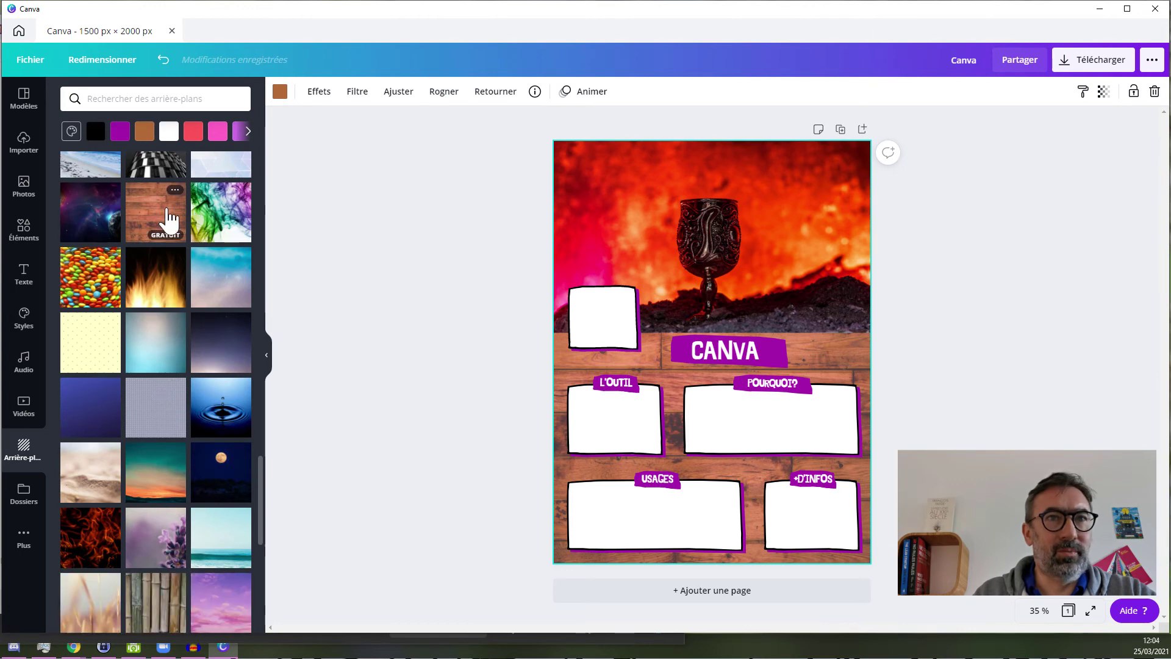
scroll(168, 268, "down", 5)
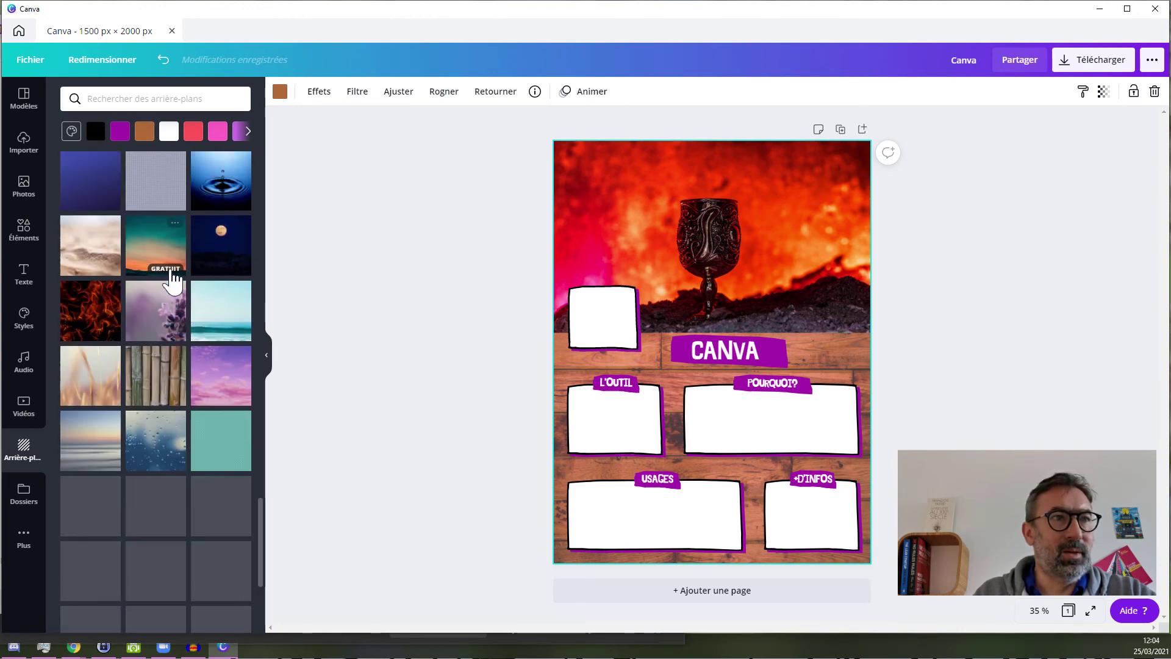
scroll(175, 275, "down", 3)
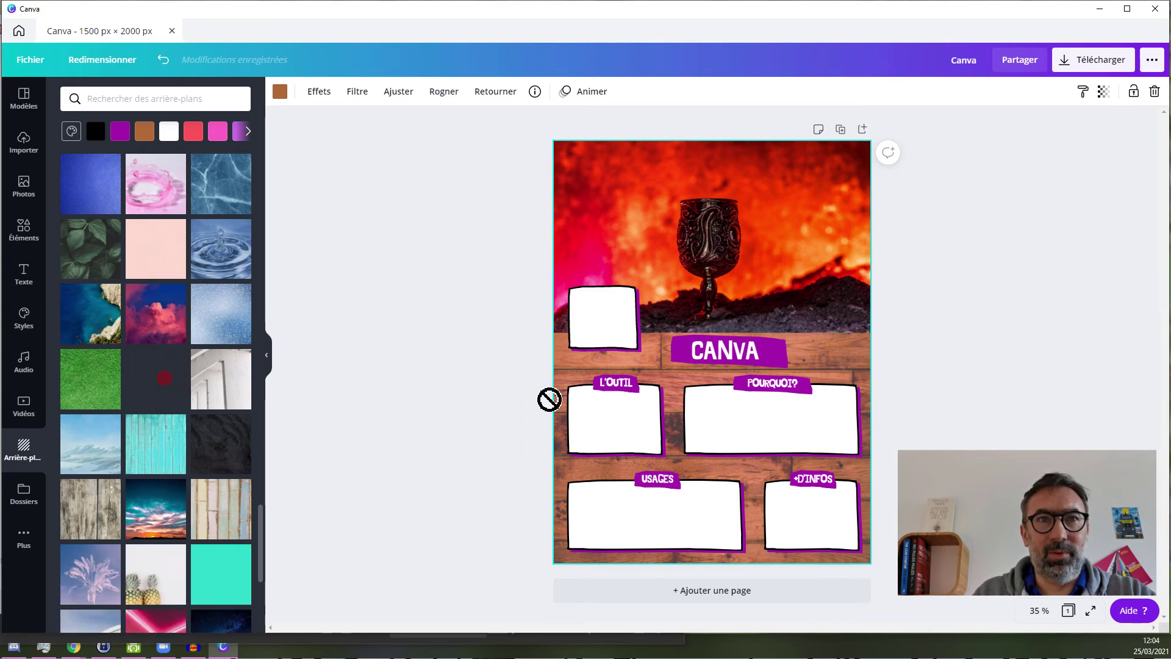
left_click_drag(549, 399, 627, 379)
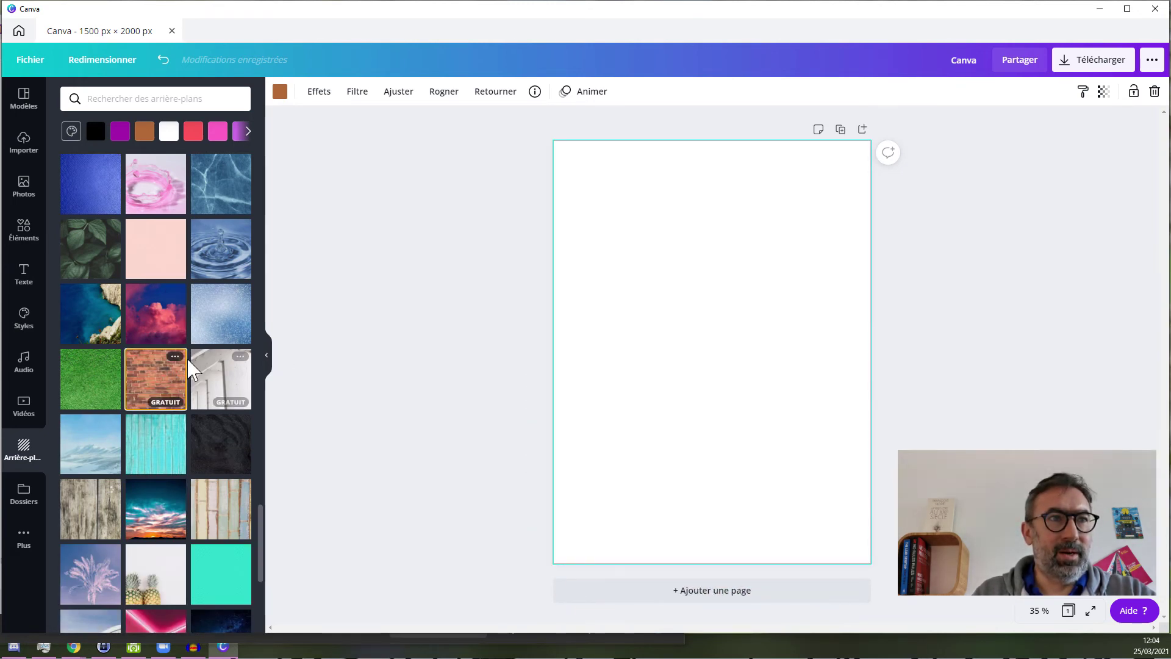
left_click(168, 379)
Examine the remaining backgrounds in the full results for another suitable texture, and return to the category overview
scroll(164, 381, "down", 6)
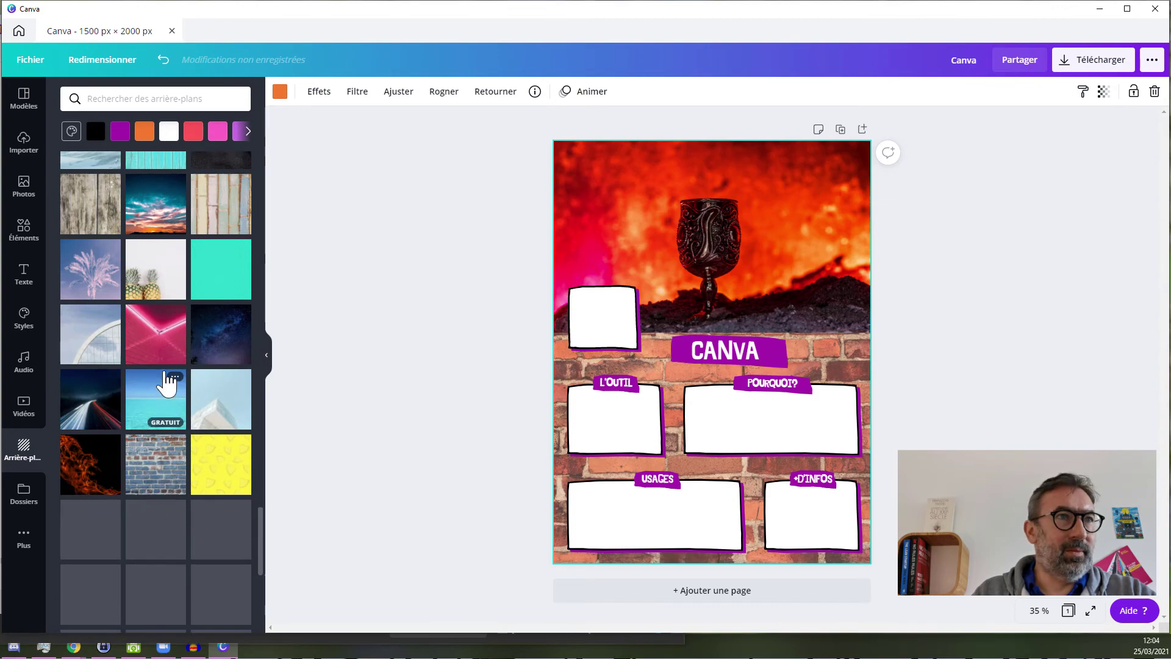
scroll(168, 381, "down", 3)
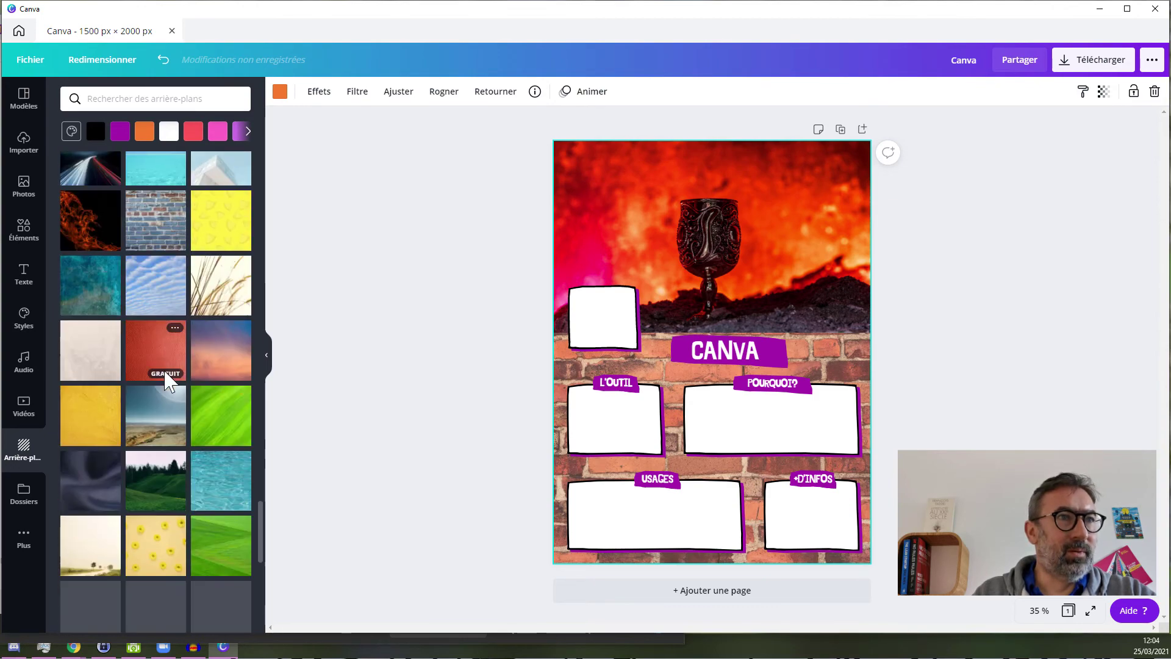
scroll(168, 381, "down", 5)
scroll(166, 382, "down", 6)
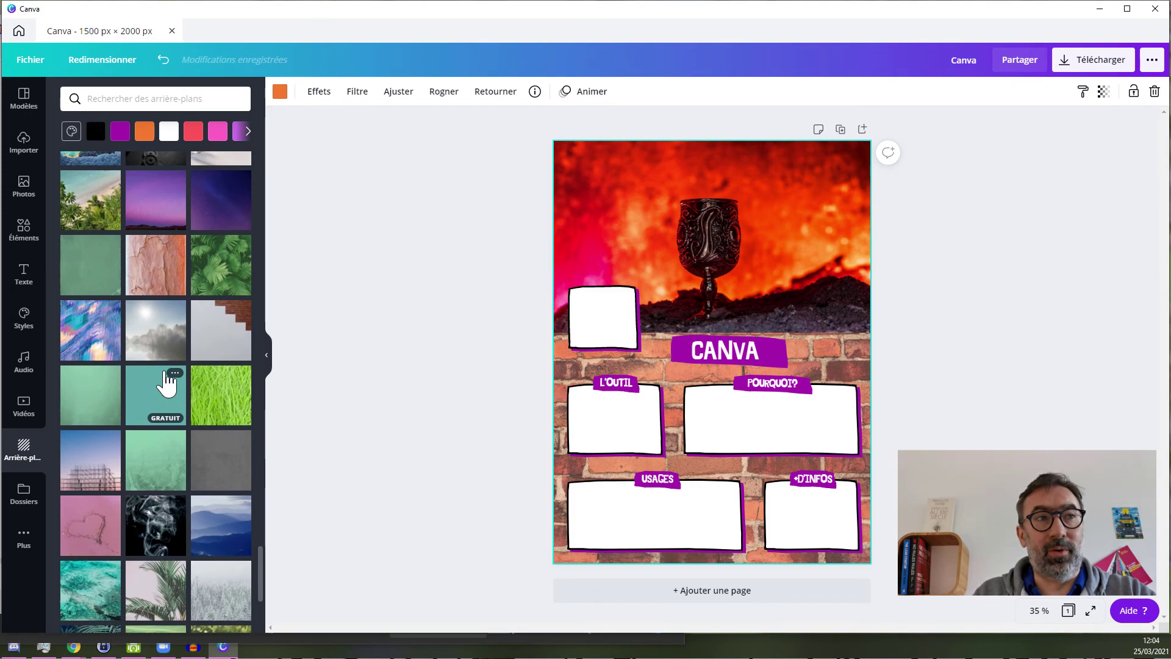
scroll(166, 383, "down", 10)
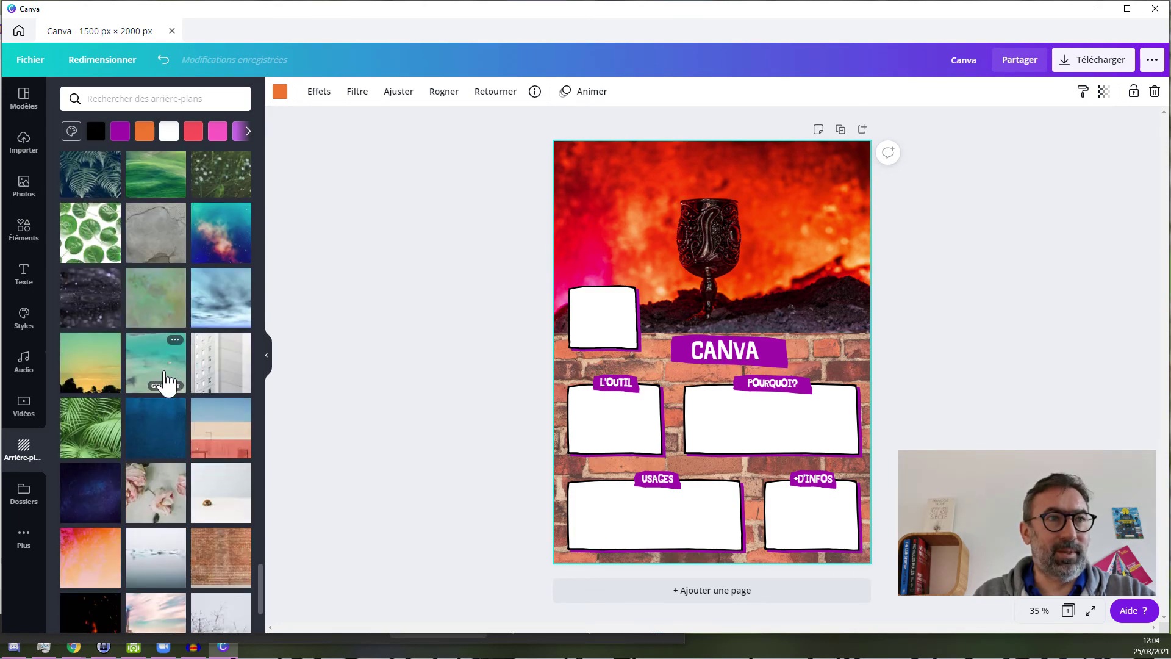
scroll(166, 383, "down", 8)
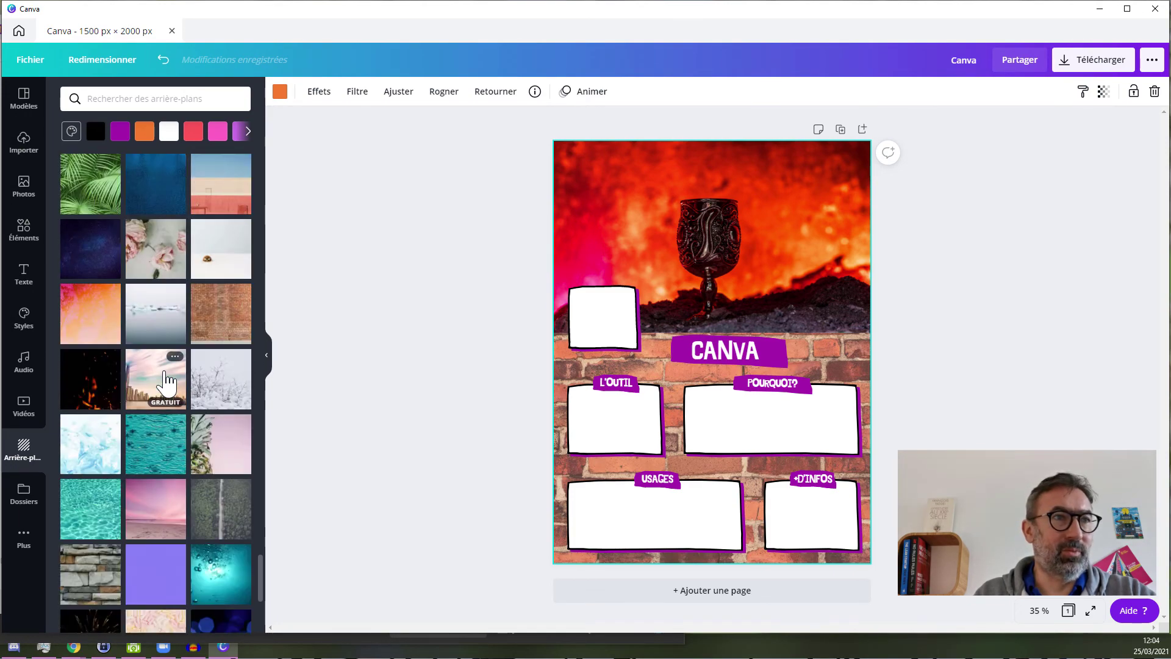
scroll(166, 382, "down", 6)
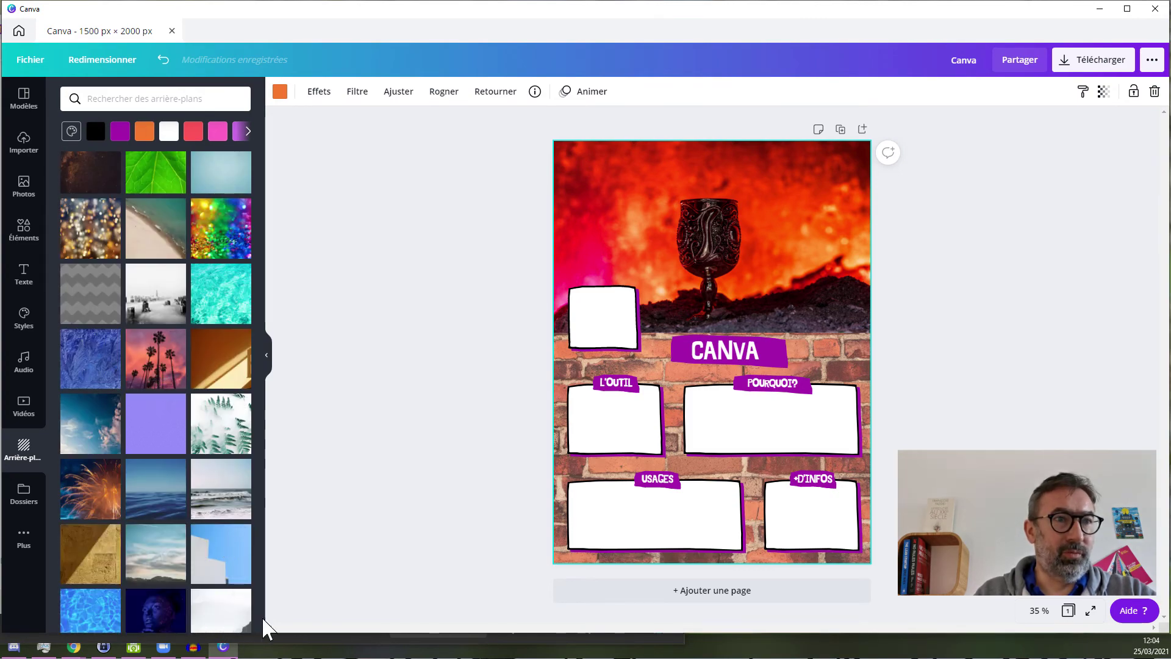
left_click_drag(261, 589, 276, 86)
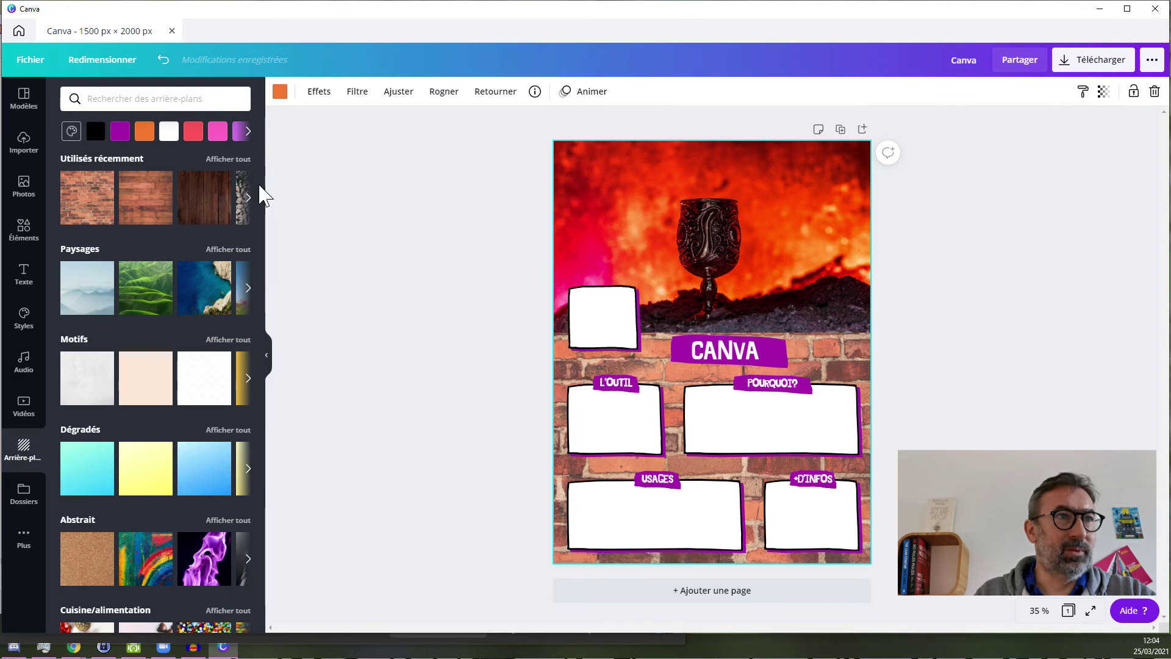
Show all backgrounds of the Textures category
scroll(227, 352, "down", 5)
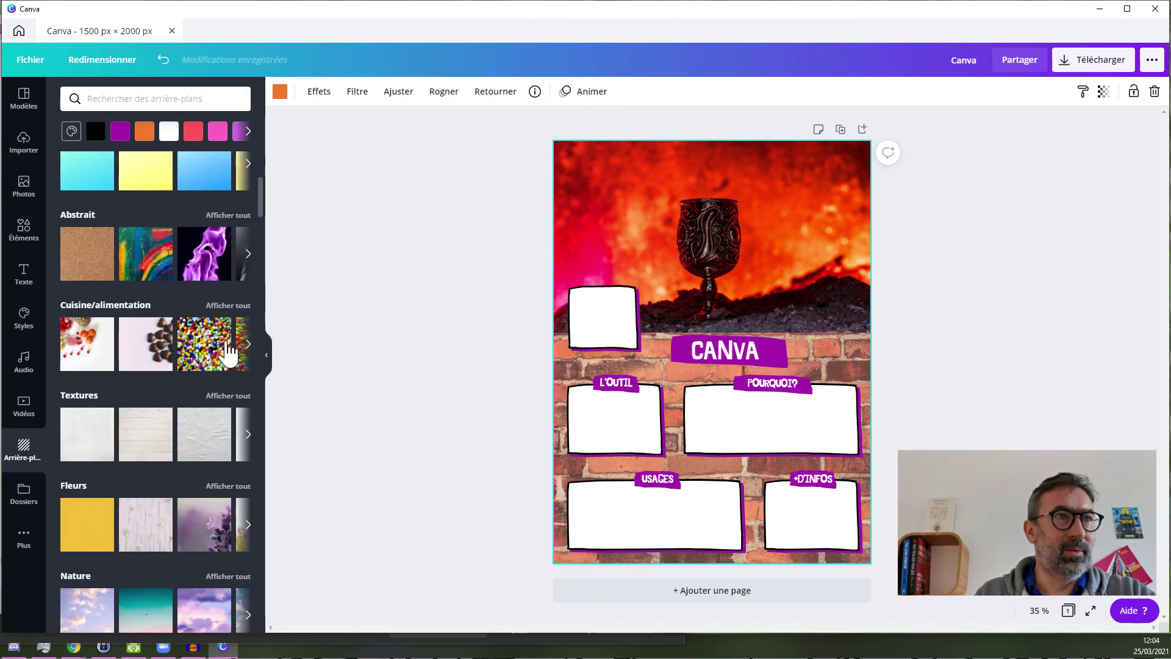
scroll(230, 316, "down", 2)
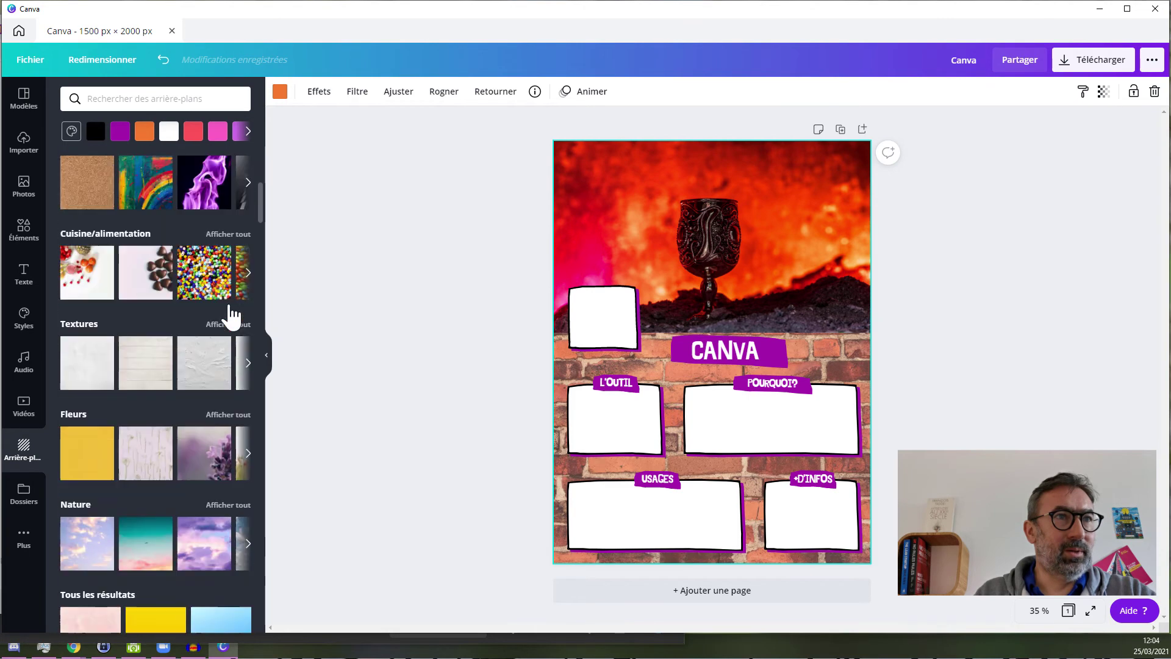
left_click(227, 274)
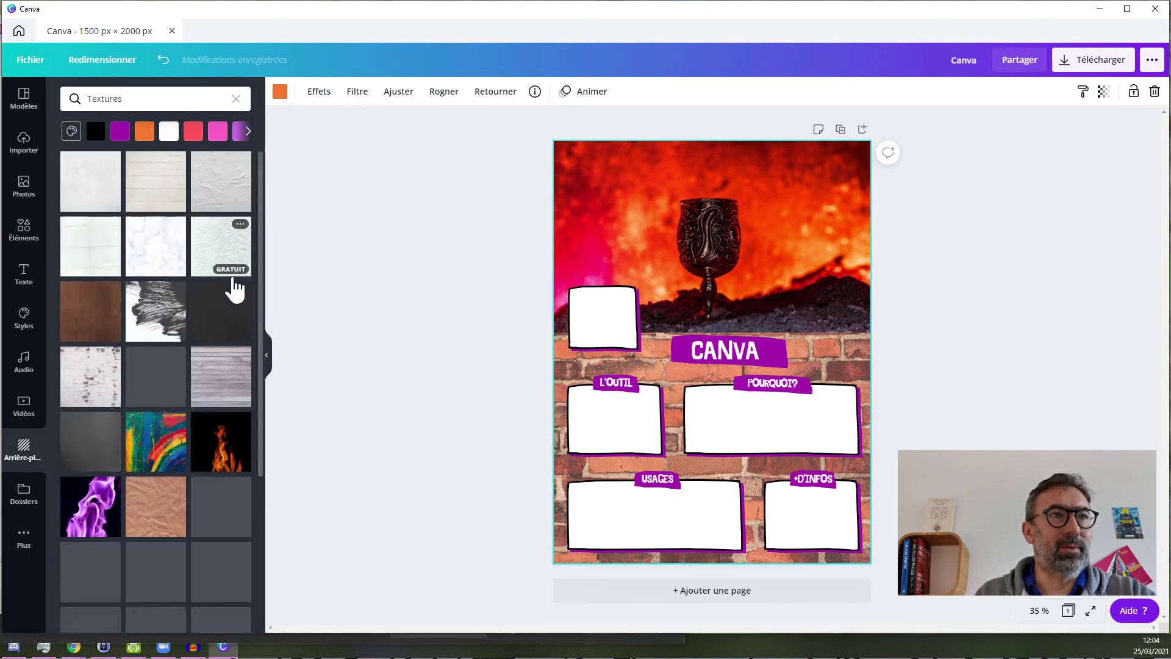
Set the beige corrugated cardboard texture from the Textures category as the page background
scroll(177, 354, "down", 3)
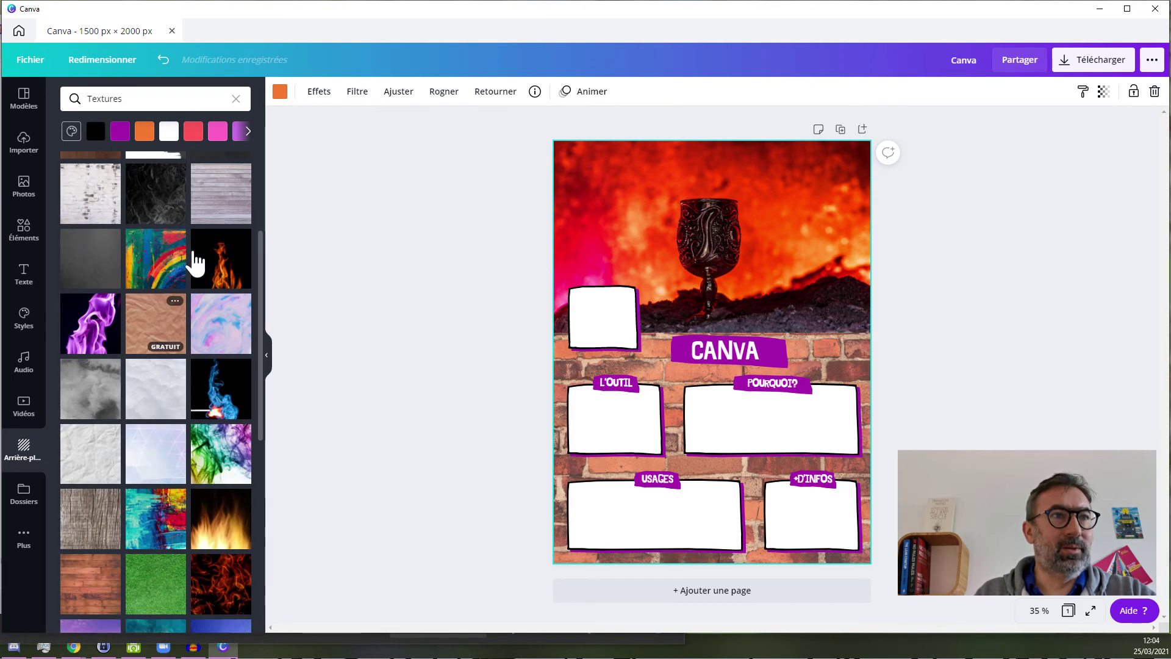
scroll(165, 334, "down", 2)
scroll(164, 334, "down", 1)
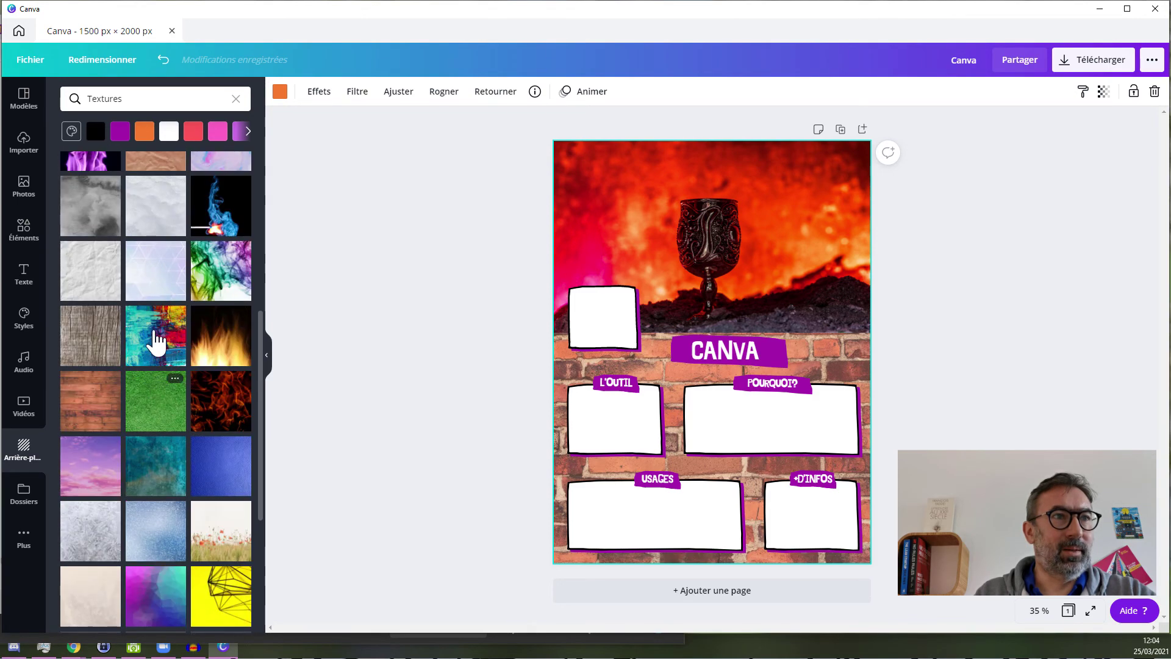
scroll(174, 403, "down", 1)
scroll(175, 402, "down", 6)
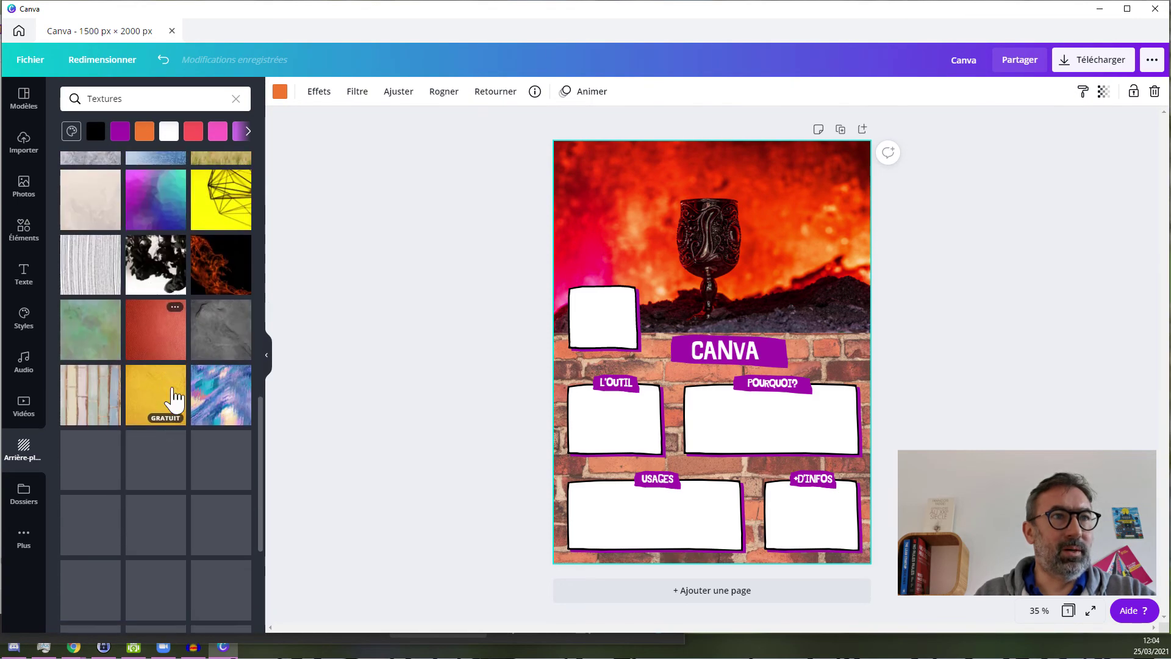
scroll(171, 397, "down", 3)
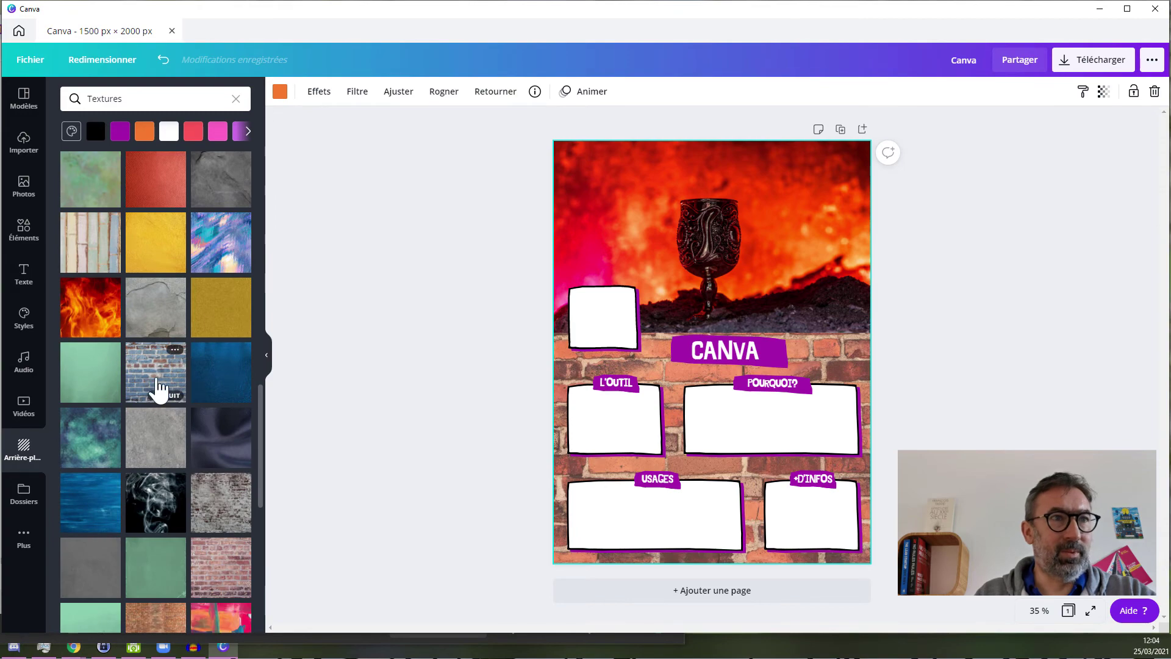
scroll(183, 390, "down", 4)
scroll(182, 386, "down", 4)
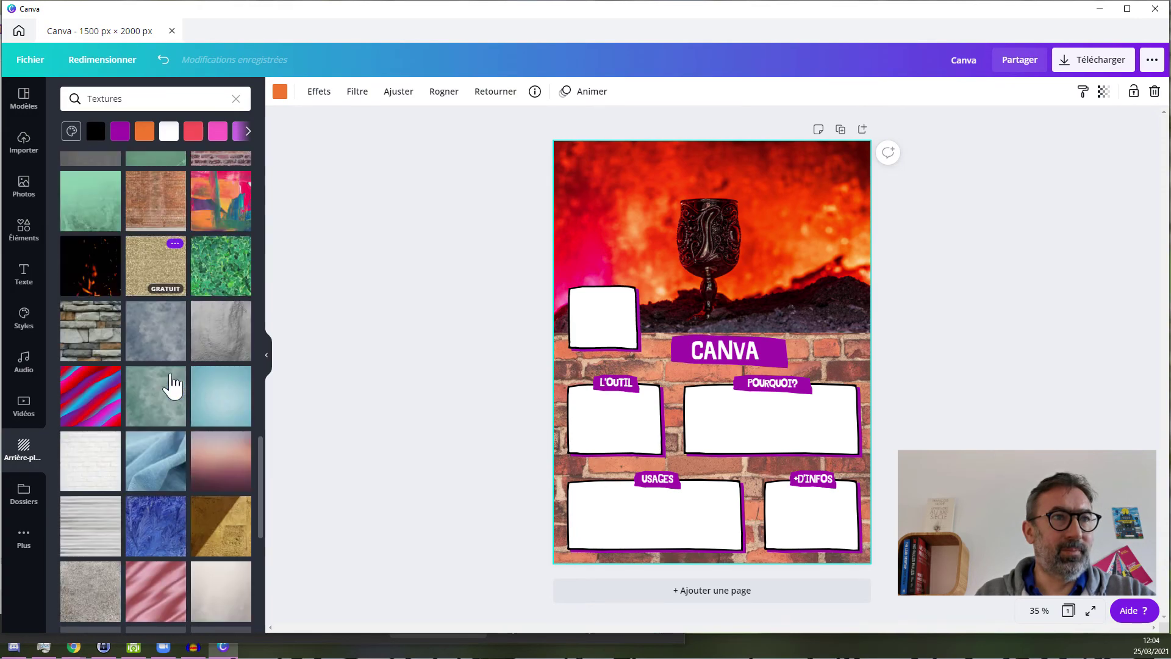
scroll(174, 383, "down", 7)
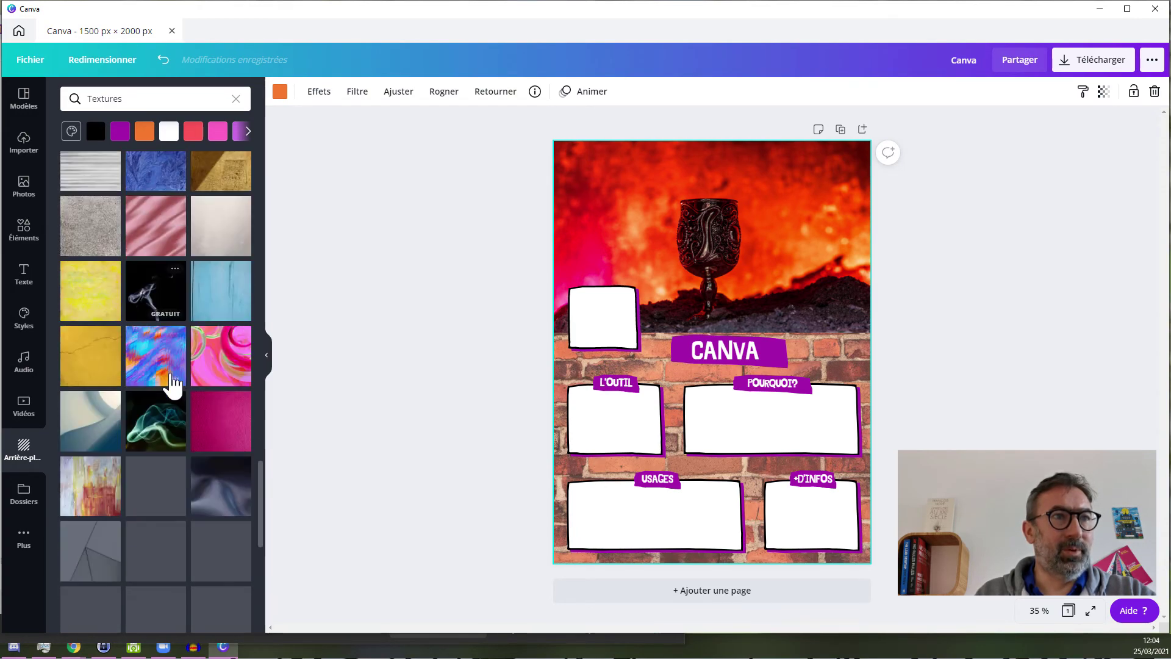
scroll(173, 382, "down", 3)
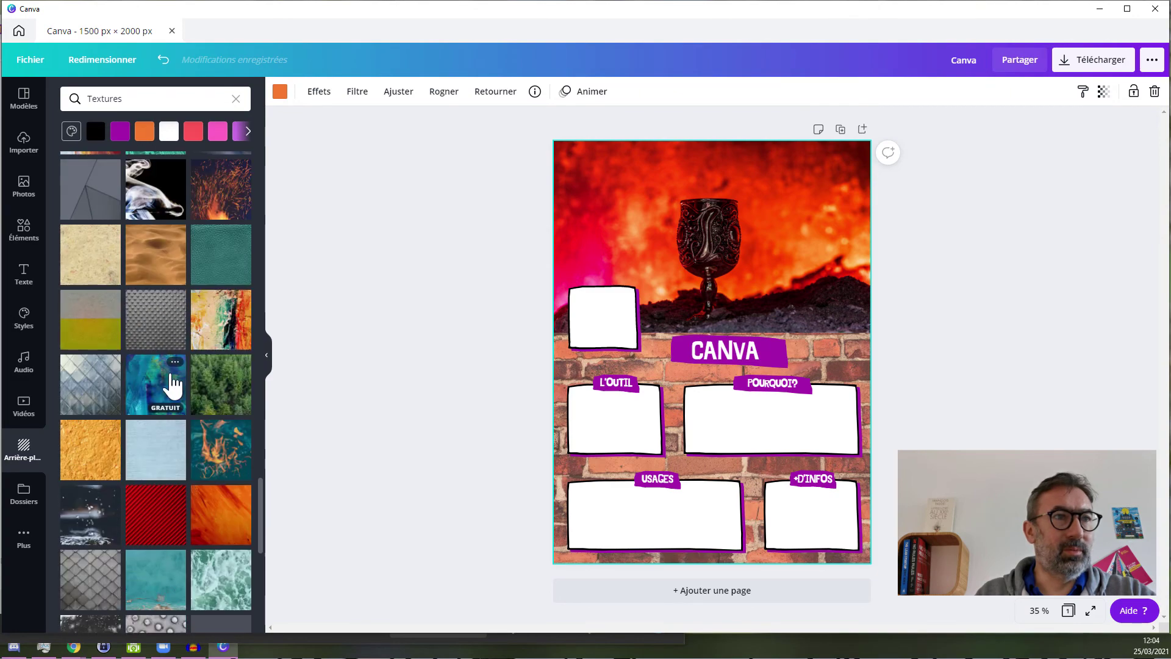
scroll(175, 383, "down", 4)
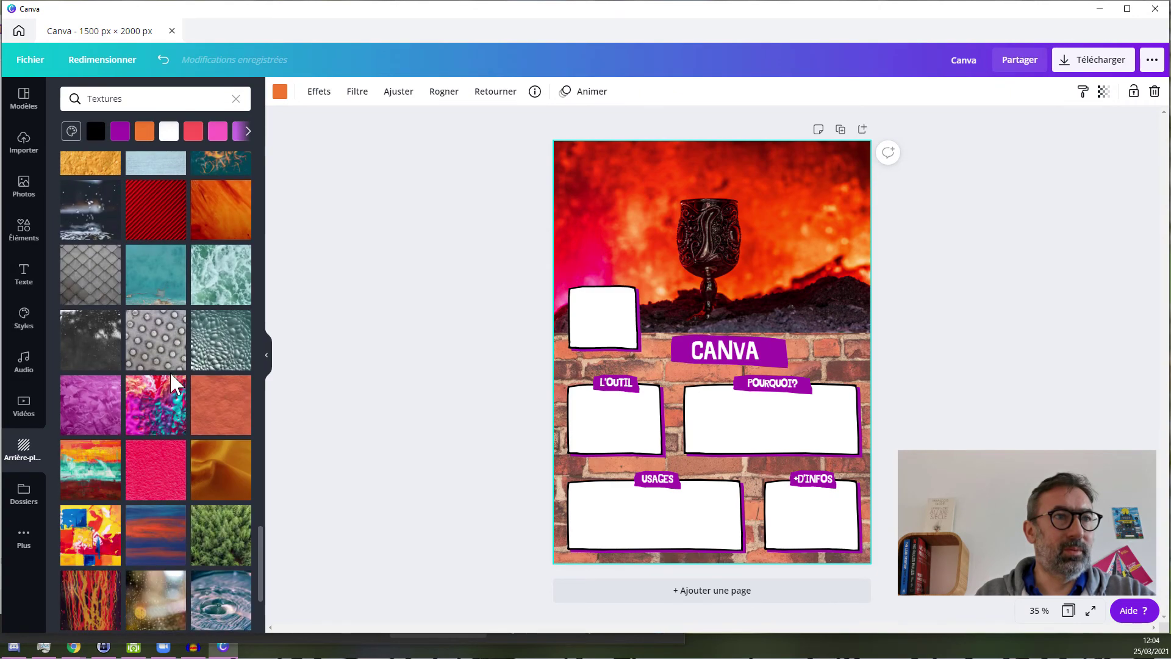
scroll(175, 384, "down", 3)
scroll(174, 383, "down", 5)
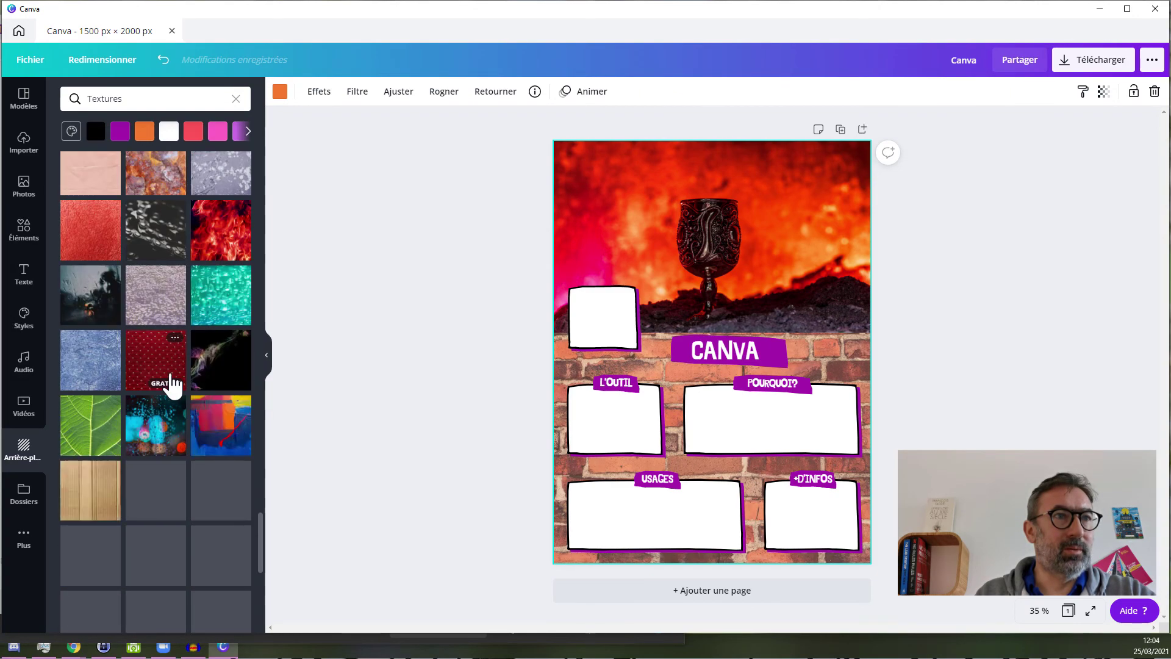
left_click_drag(128, 471, 618, 351)
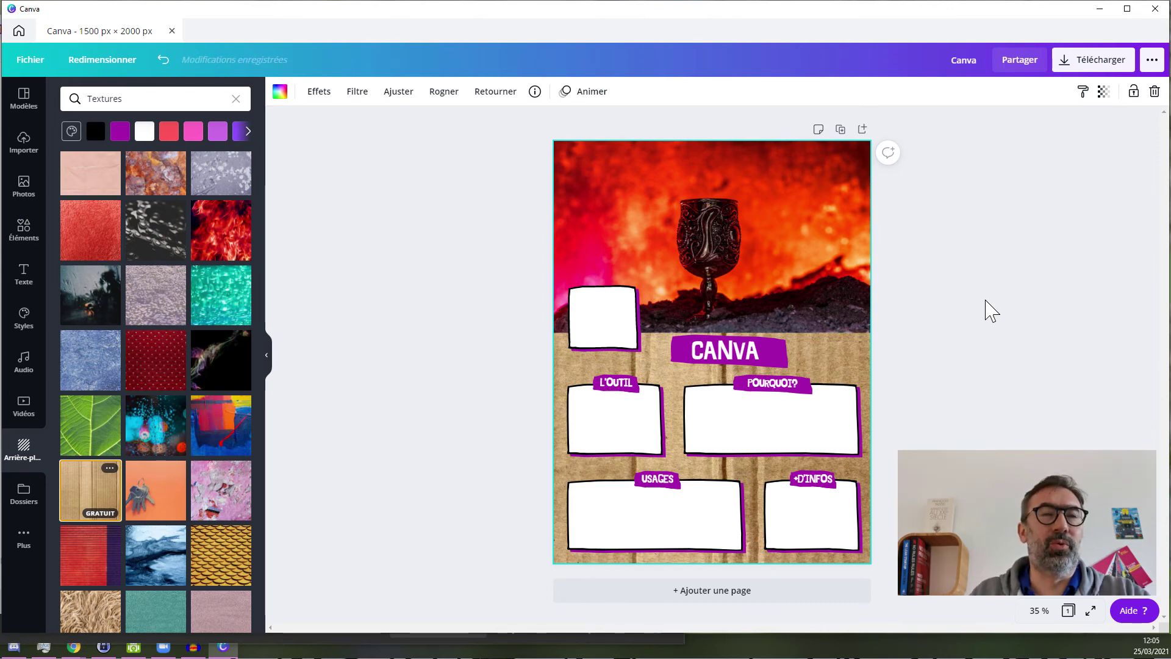
Deselect the background and duplicate the whole Canva design as a separate copy
left_click(1009, 204)
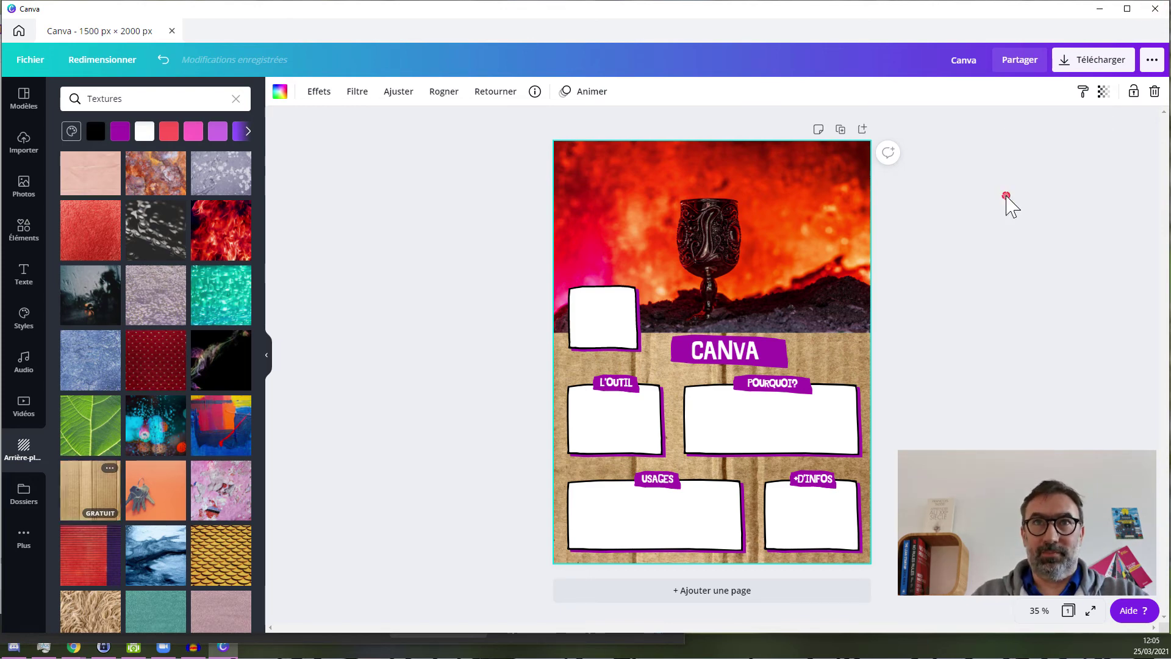
left_click(30, 61)
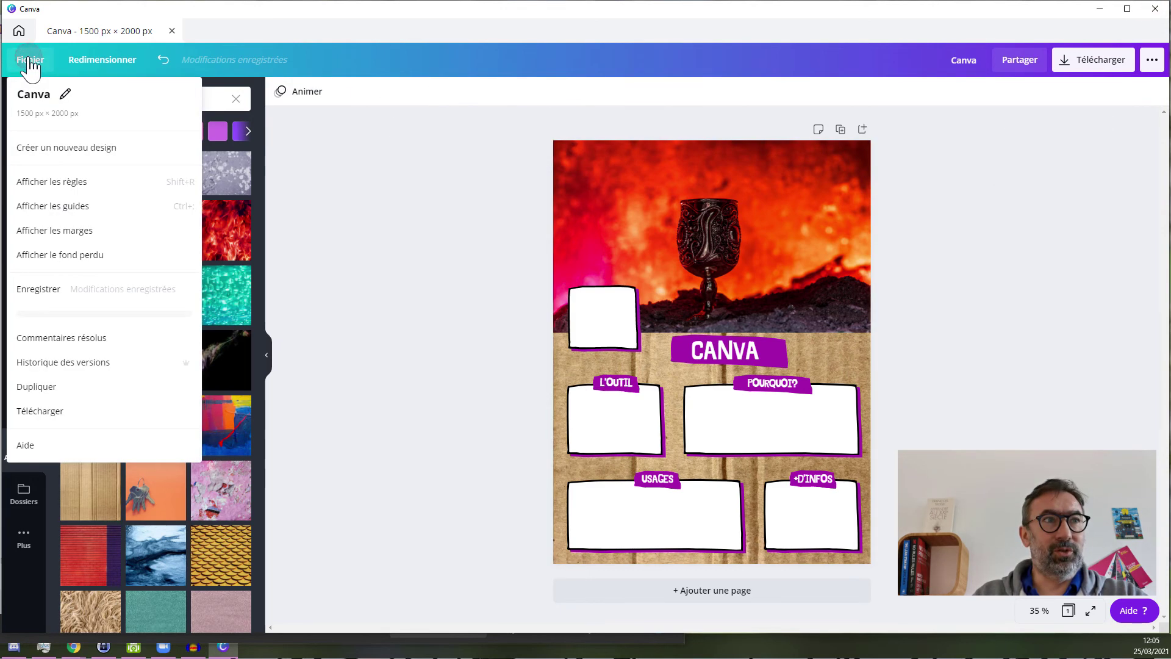
left_click(37, 388)
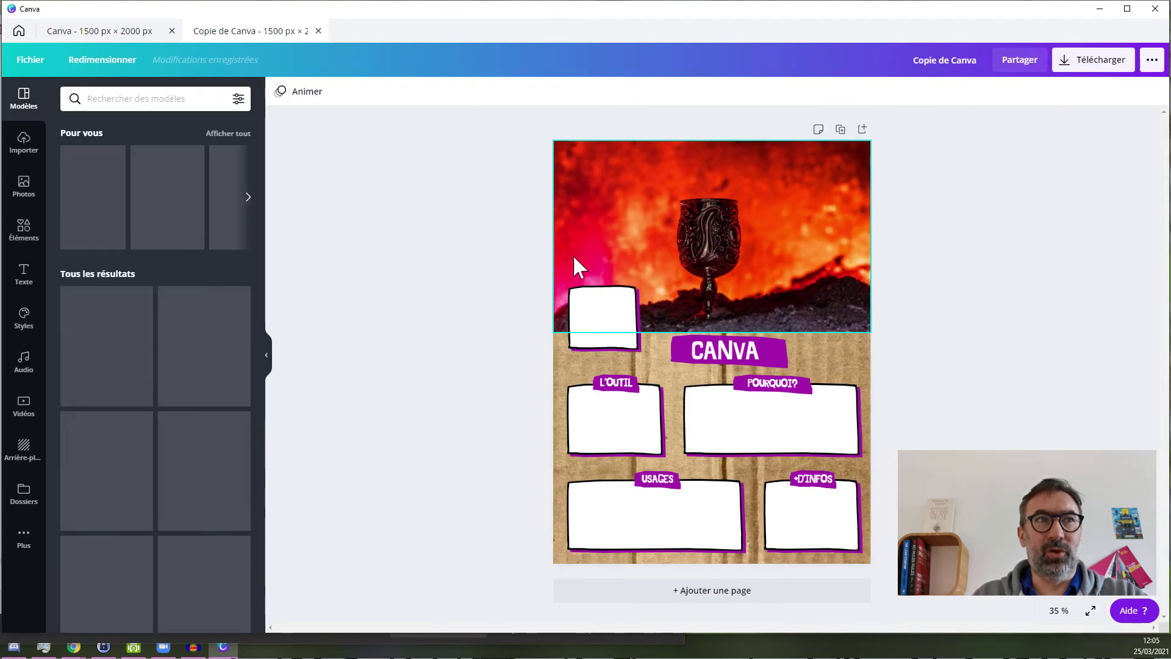
Replace the CANVA title with KLAXOON, widen its text box to fit on one line and centre it on the purple label
left_click(462, 317)
left_click(718, 352)
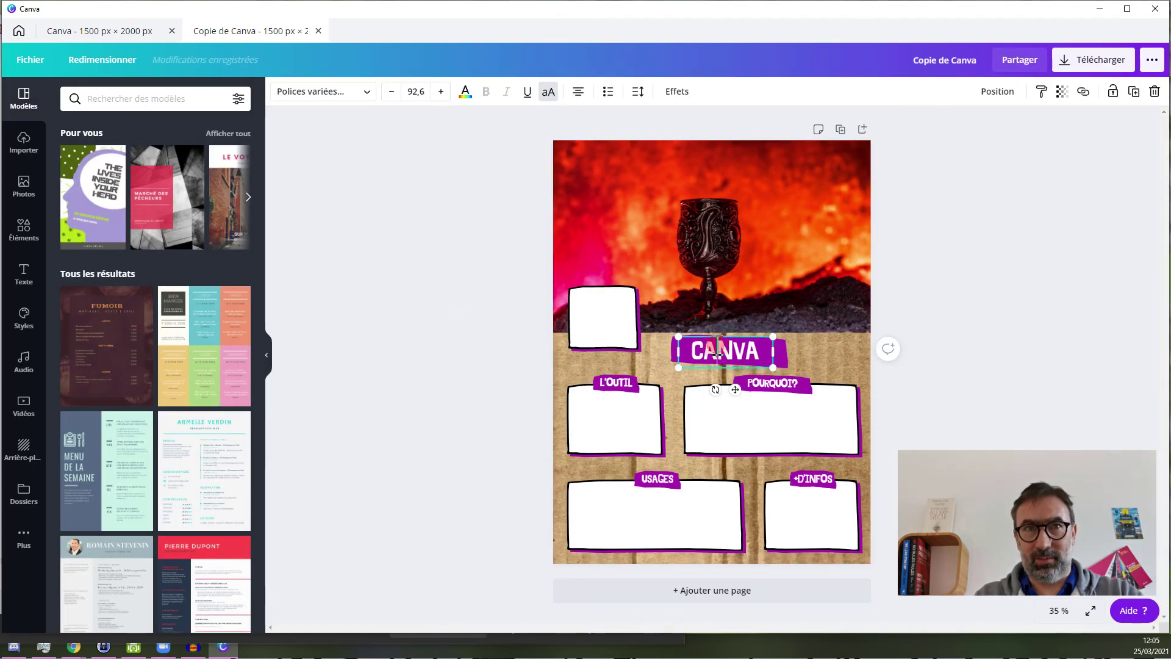
double_click(718, 352)
type("KLAXOON")
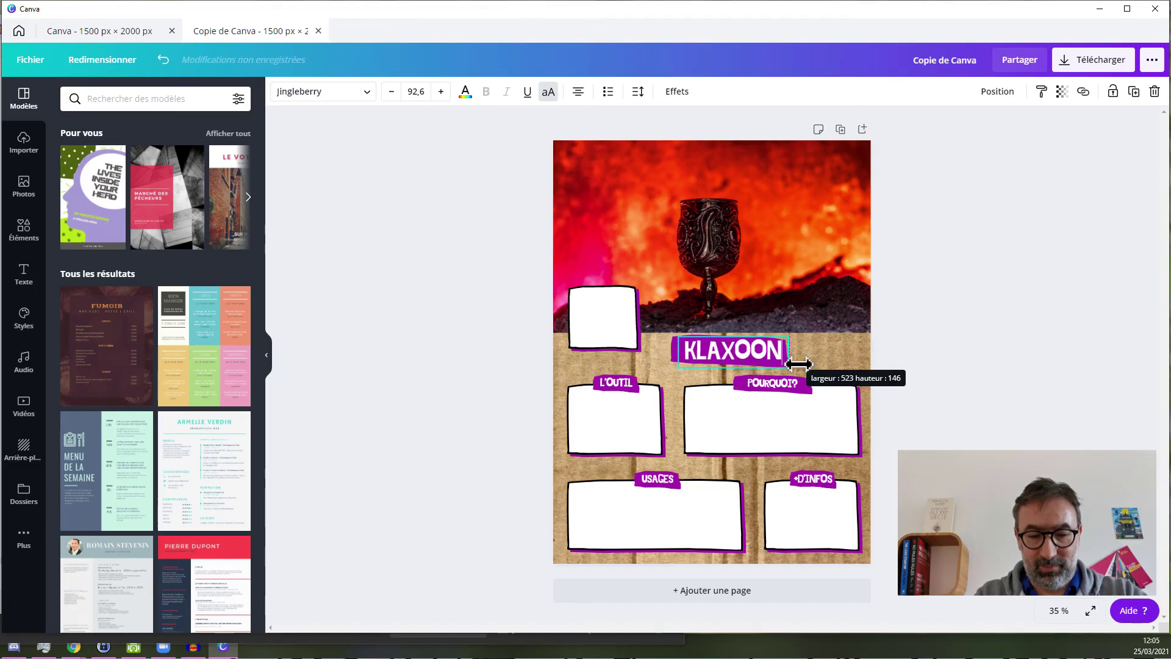
left_click(943, 394)
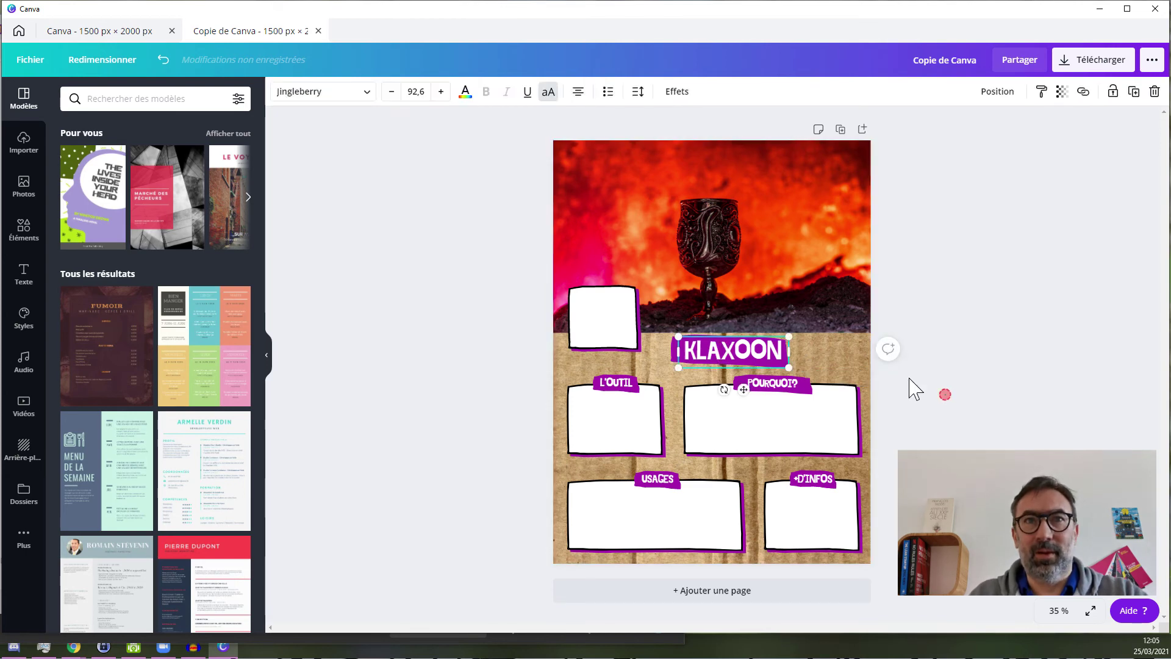
left_click(762, 352)
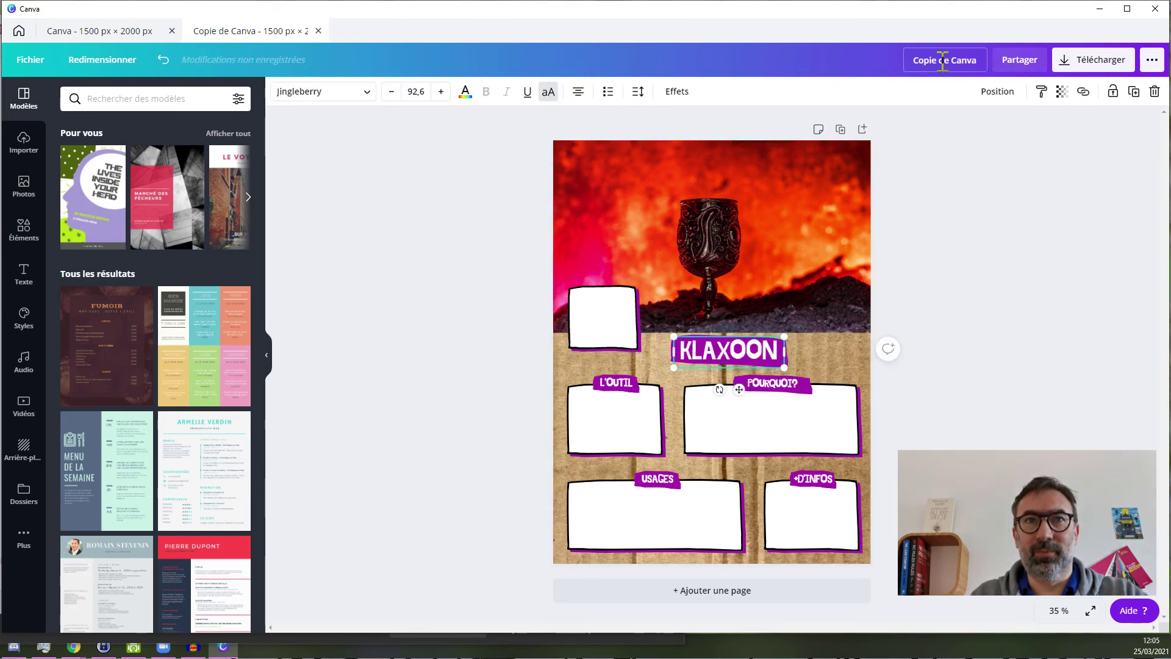
Rename the duplicated design as "fiche klaxoon"
left_click_drag(980, 61, 908, 65)
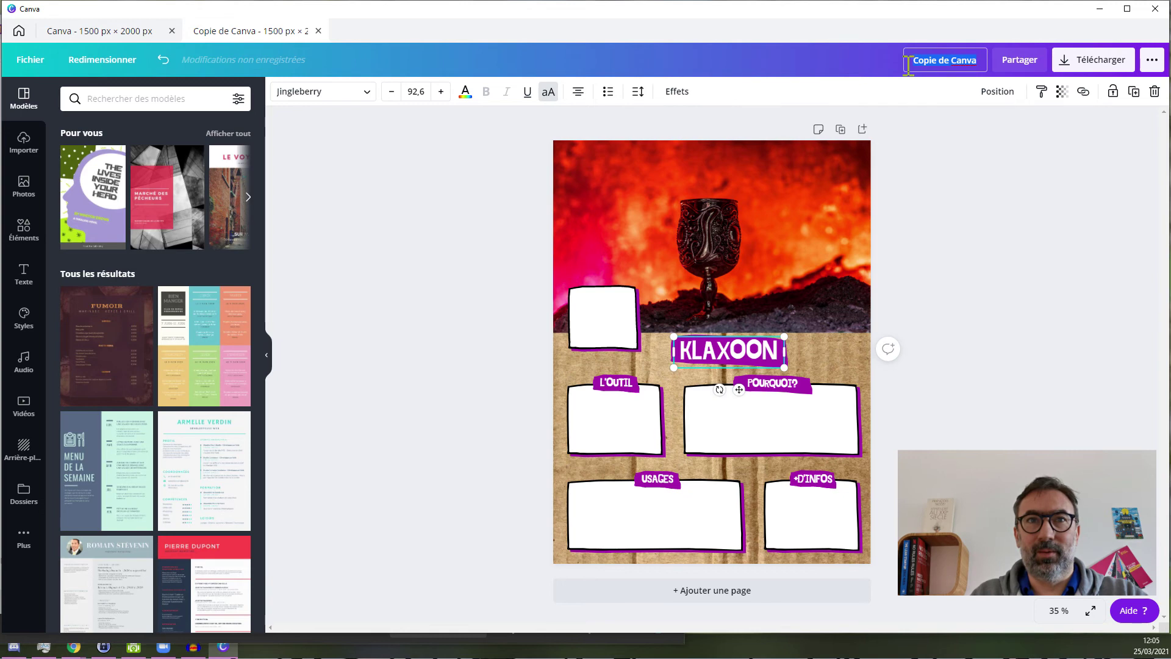
type("fiche klaxoon")
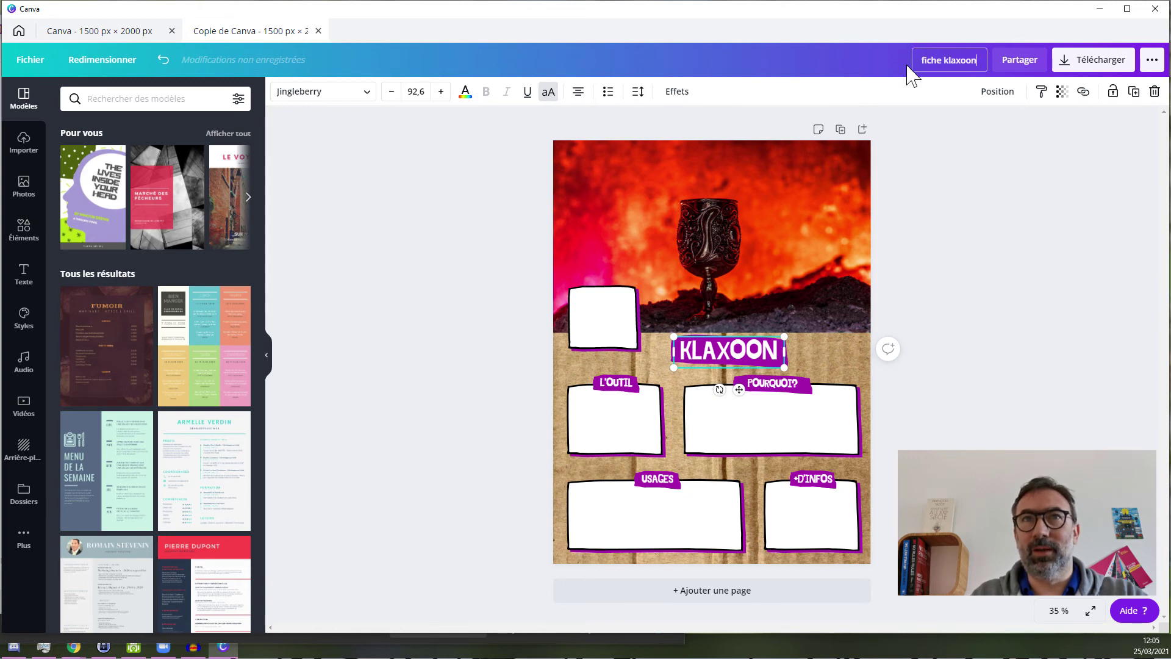
left_click(862, 65)
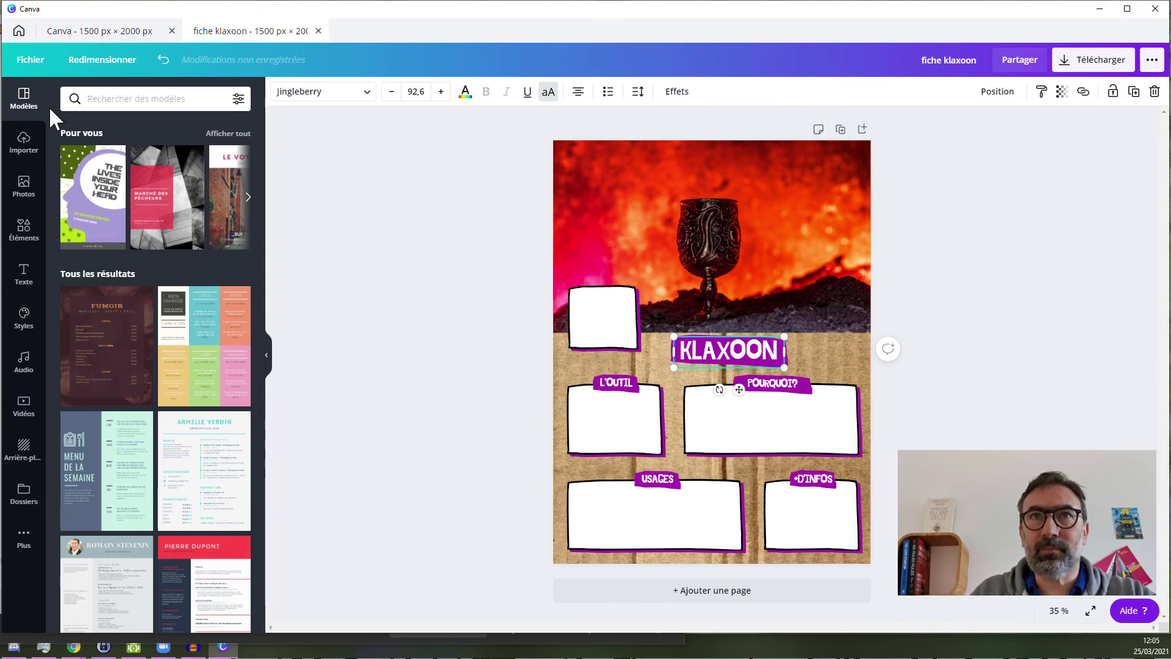
Search the photo library for "collaboration" and look through the results for a suitable banner image
left_click(129, 97)
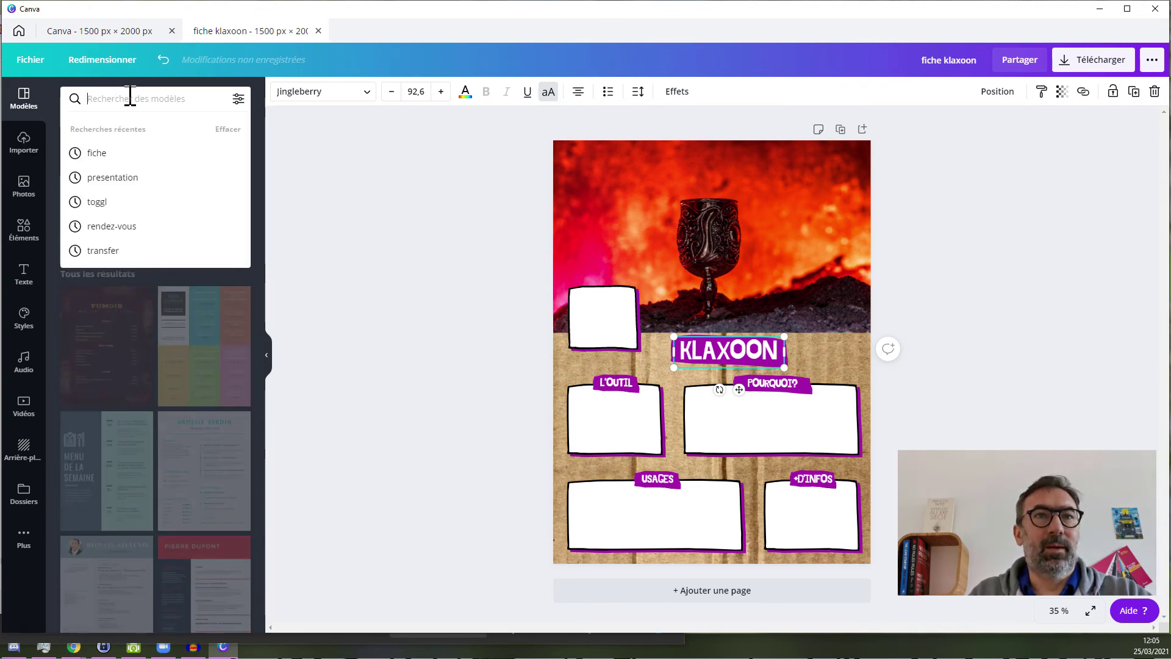
left_click(24, 186)
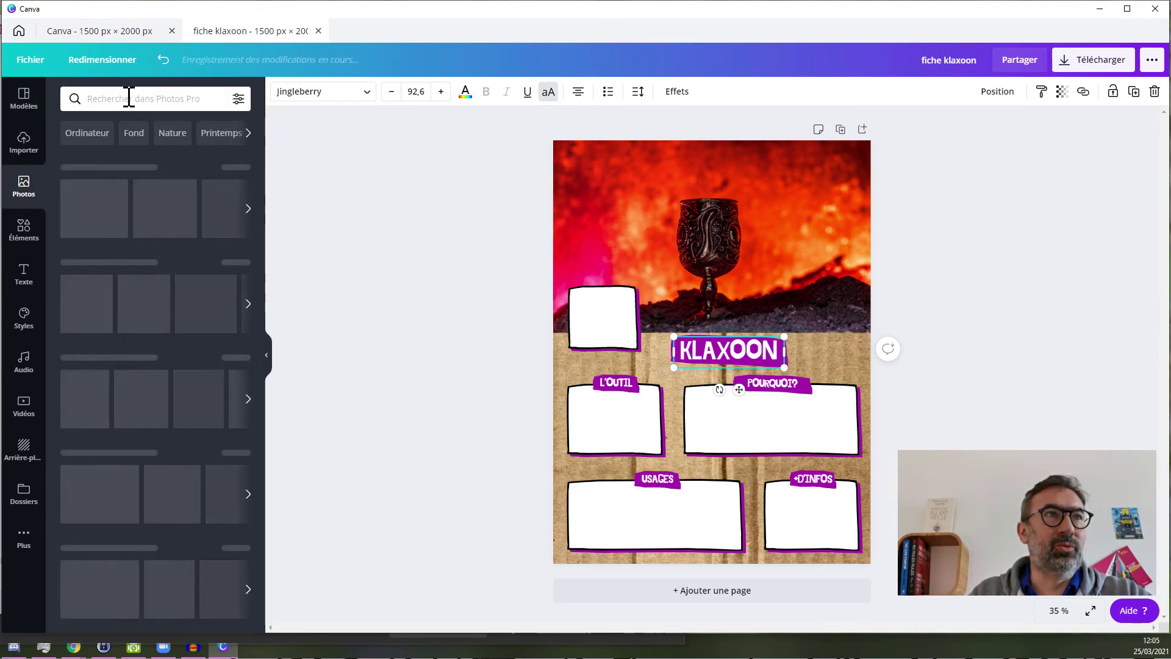
left_click(128, 97)
type("collaboration")
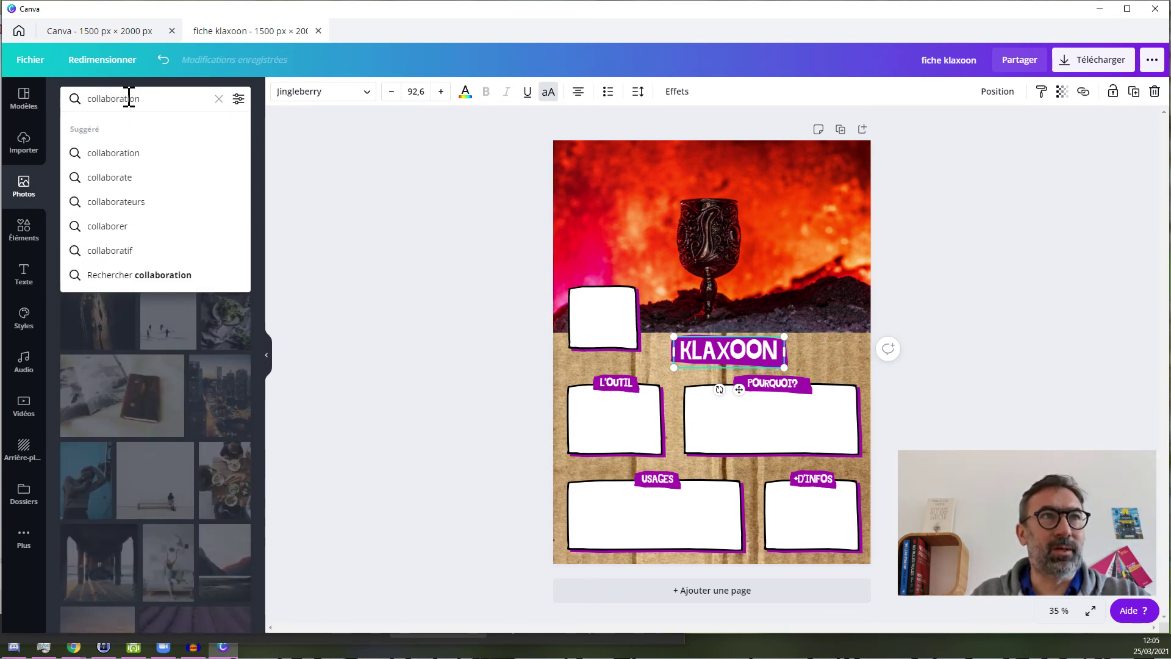
key("Return")
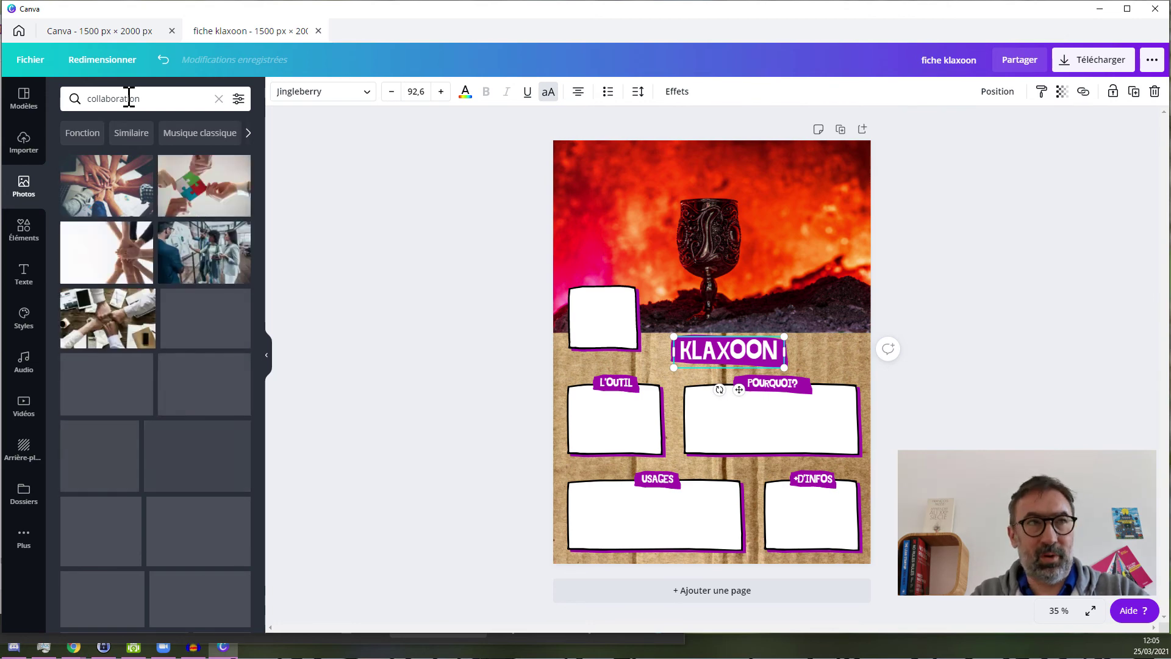
scroll(227, 334, "down", 7)
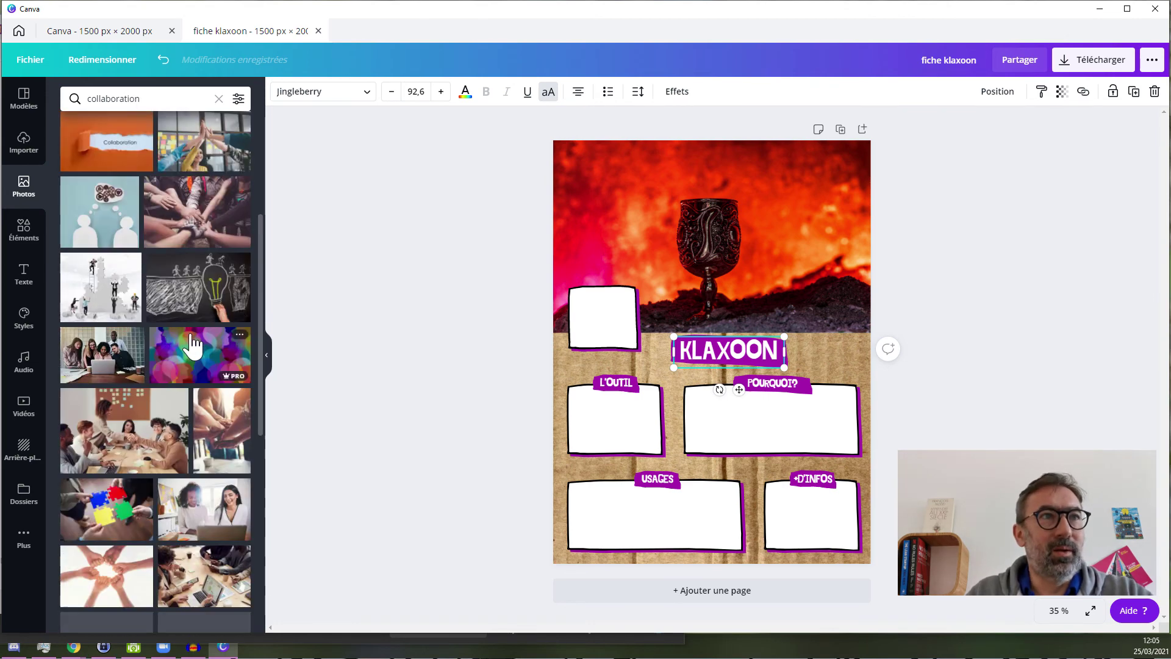
scroll(190, 344, "down", 4)
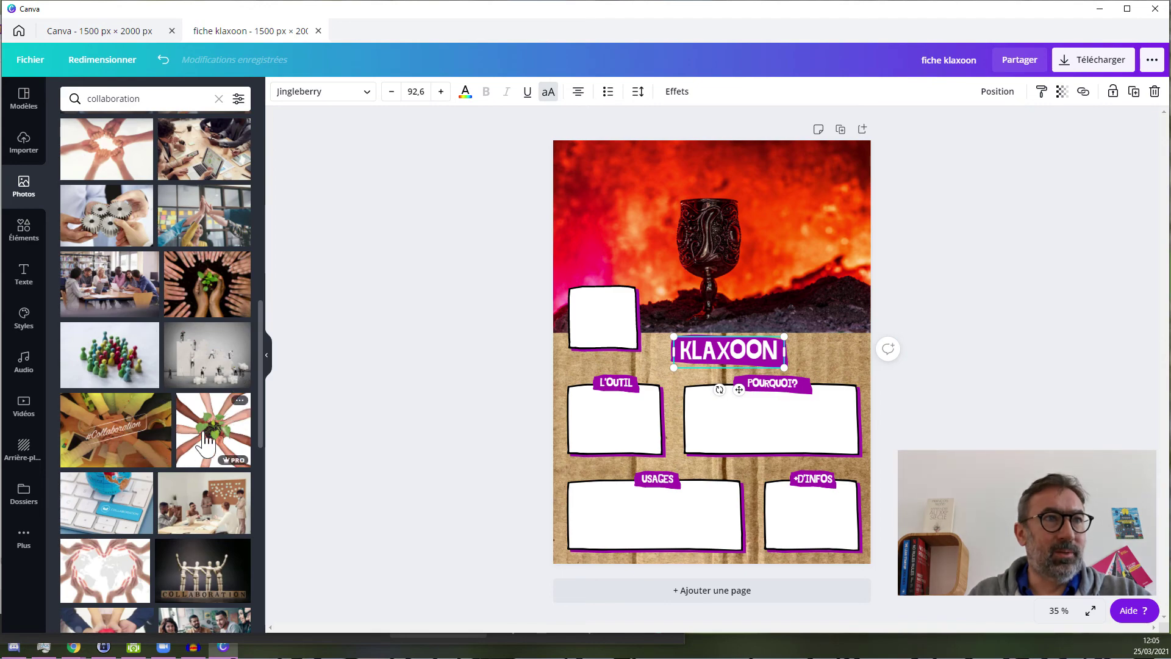
scroll(207, 437, "down", 4)
scroll(171, 409, "down", 5)
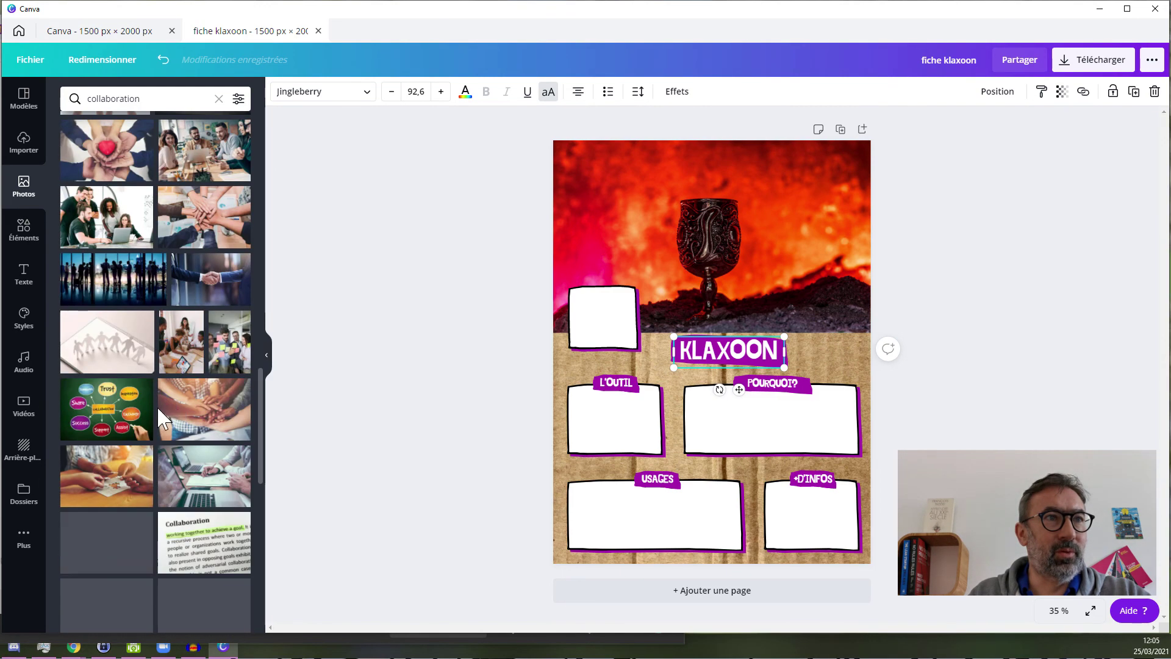
scroll(167, 414, "down", 6)
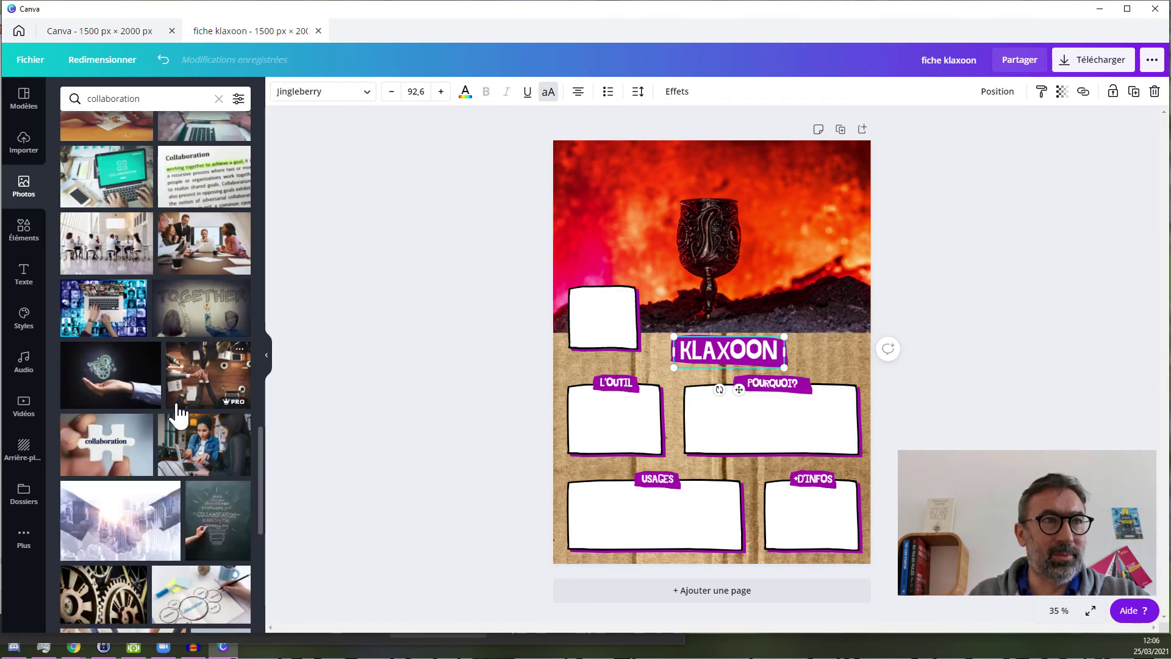
scroll(153, 244, "up", 6)
Search the photo library for "postit" and replace the goblet banner with the colourful stationery photo containing an orange sticky note
left_click_drag(167, 99, 106, 98)
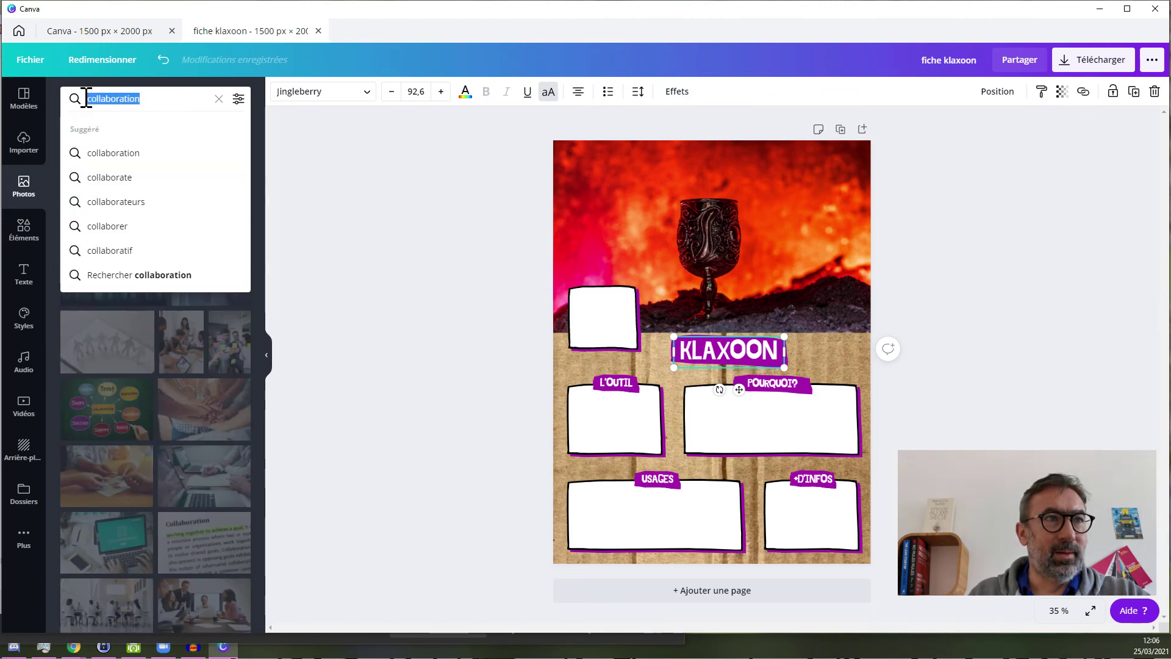
type("posti")
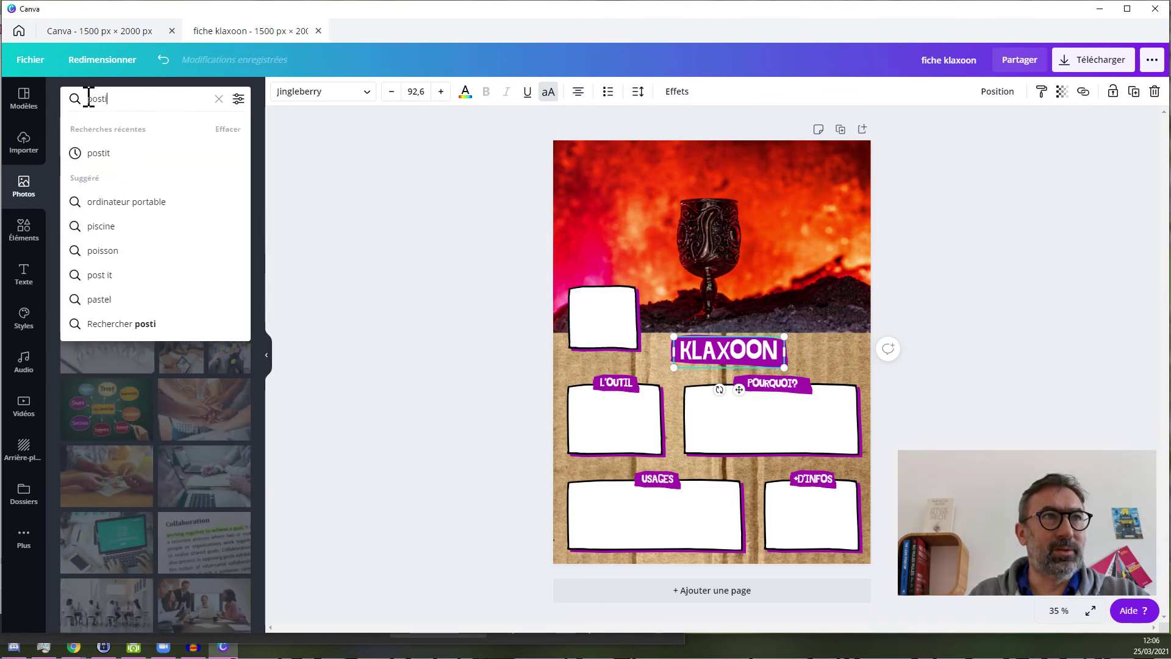
type("t")
key("Return")
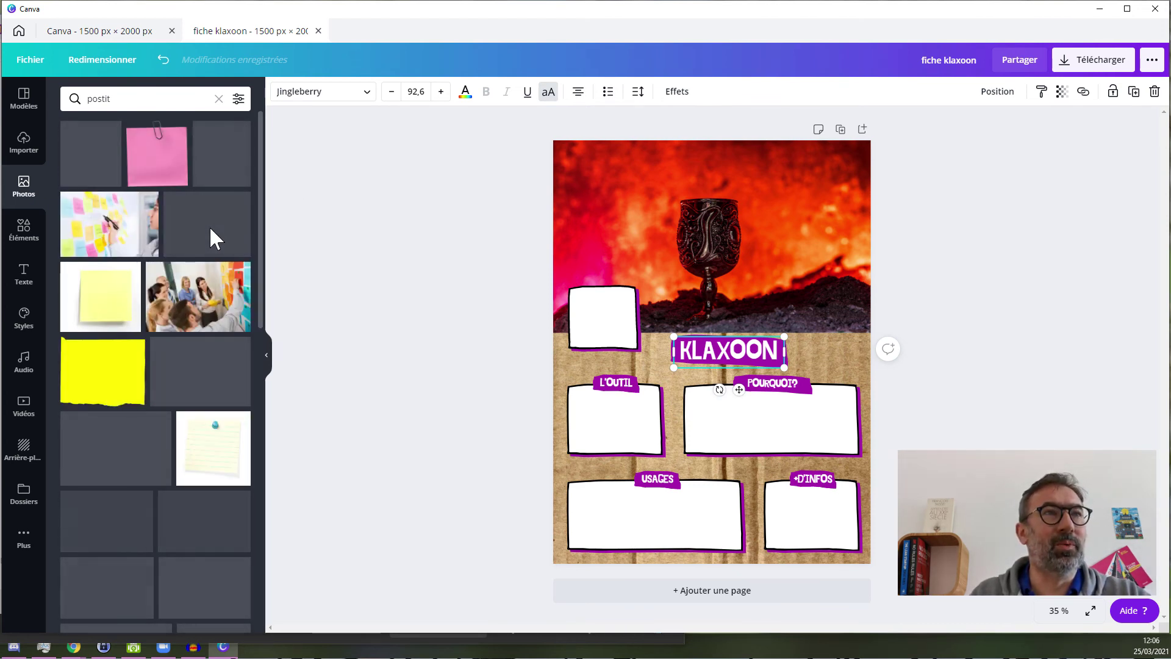
scroll(210, 226, "down", 5)
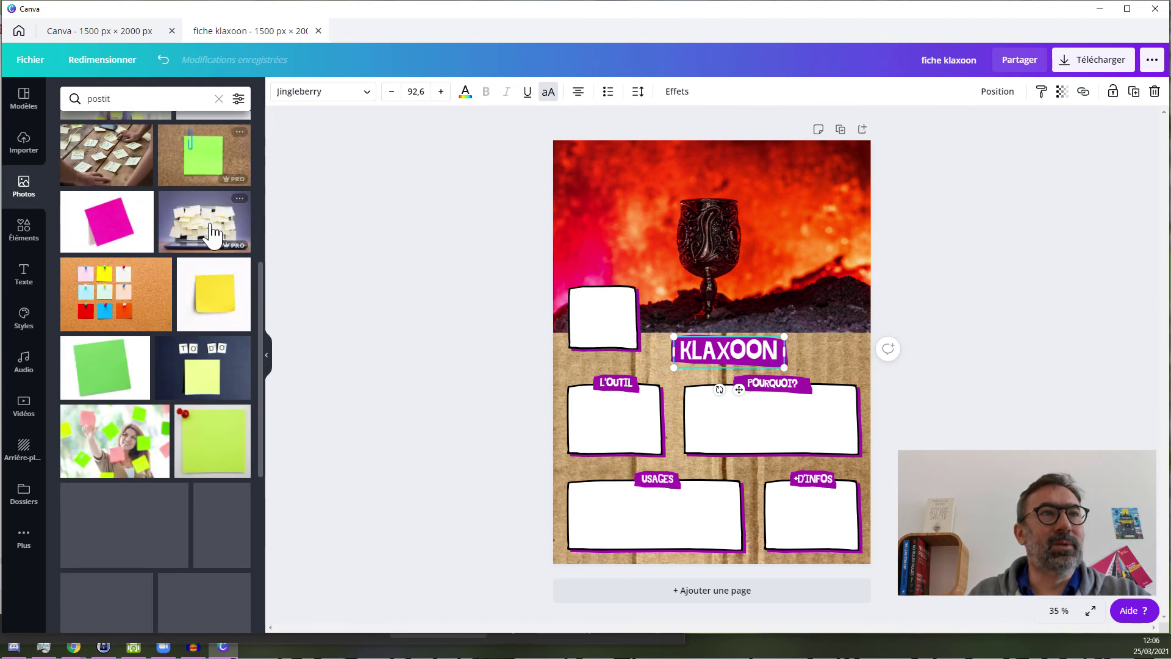
scroll(209, 232, "down", 4)
scroll(210, 232, "down", 3)
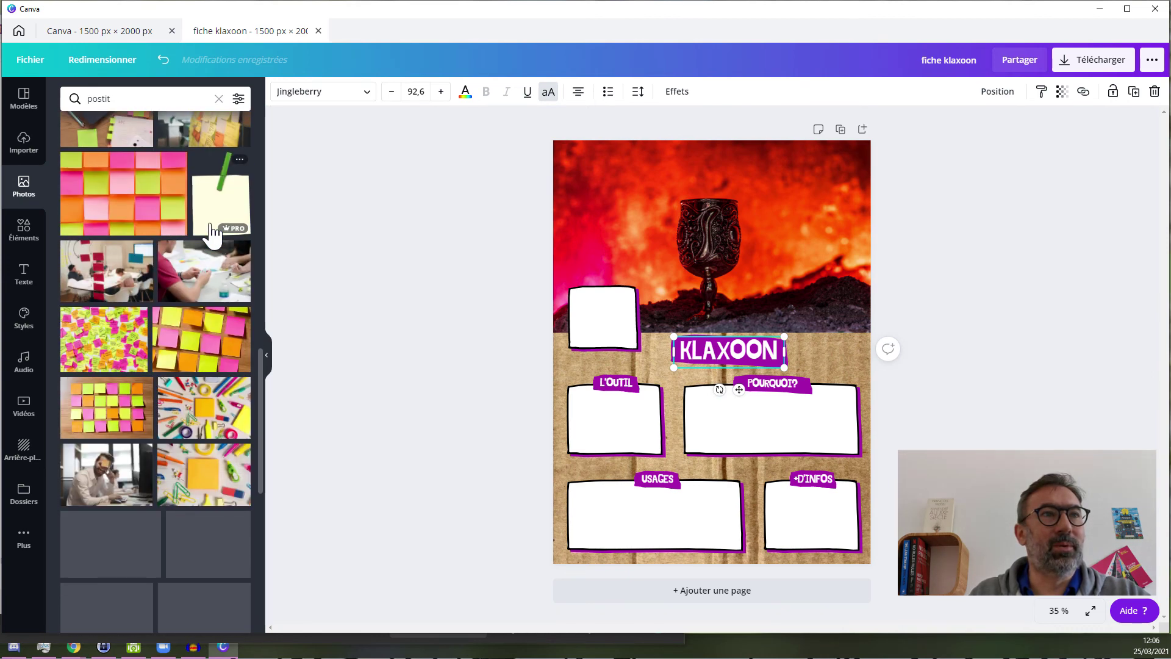
scroll(215, 230, "down", 4)
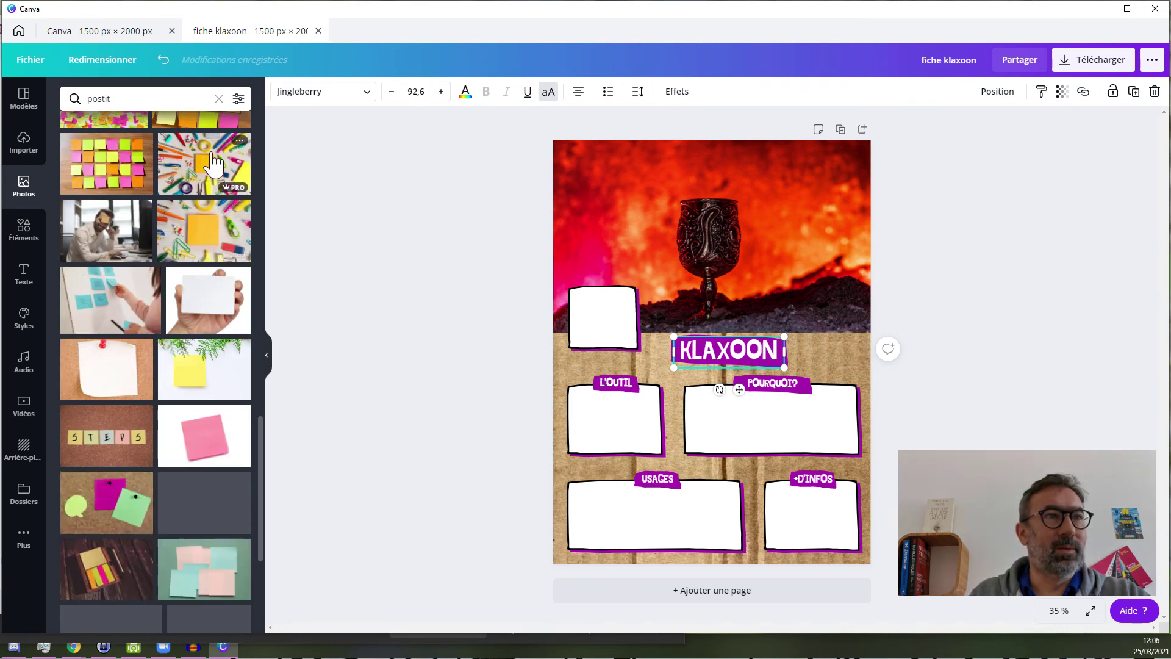
mouse_move(204, 230)
left_mouse_down()
mouse_move(686, 190)
mouse_move(183, 227)
left_mouse_up()
left_click_drag(204, 163, 735, 209)
left_click(1008, 303)
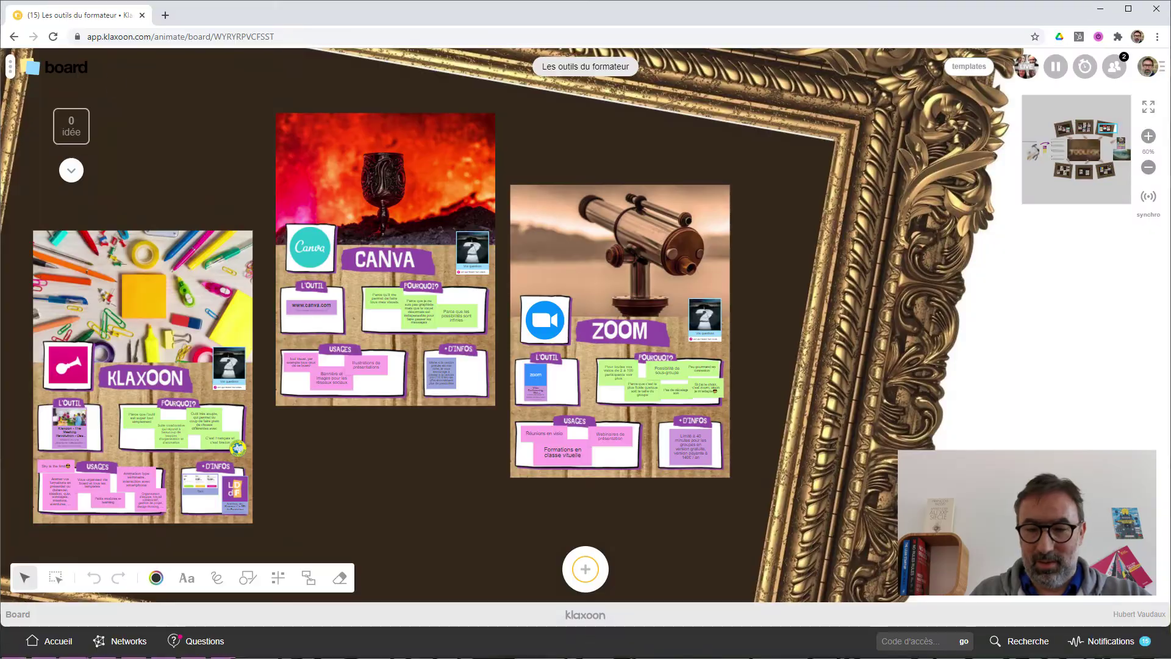
Examine the completed KLAXOON, CANVA and ZOOM sheets on the Klaxoon board, and return to Canva
scroll(305, 256, "down", 3)
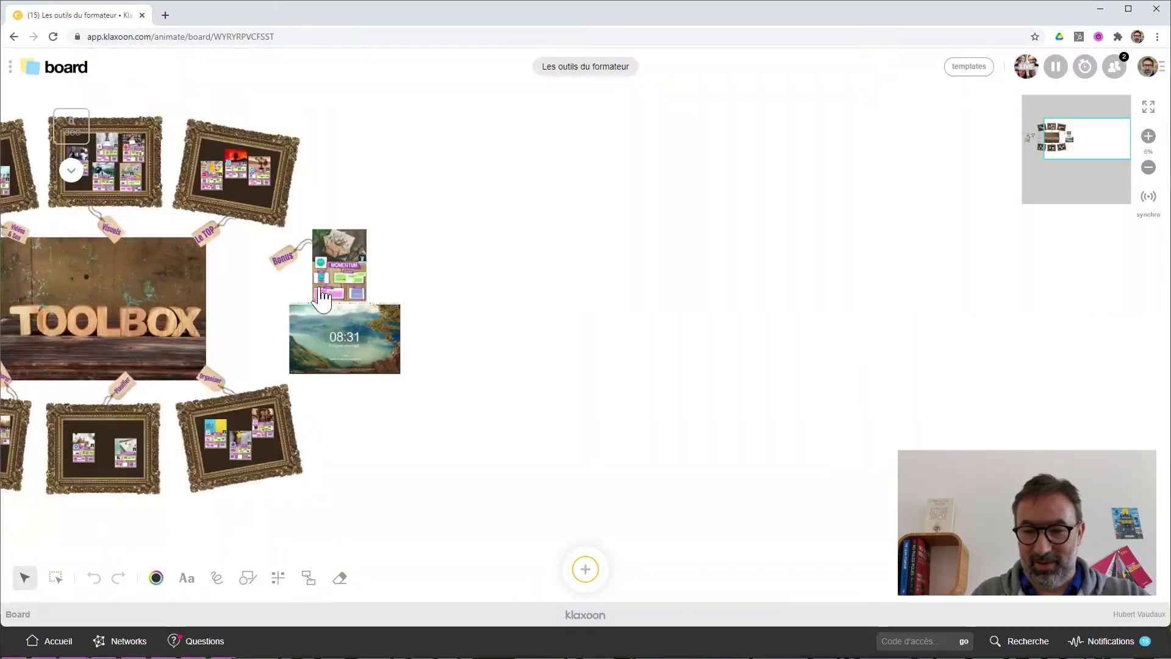
scroll(244, 244, "up", 5)
scroll(641, 354, "up", 3)
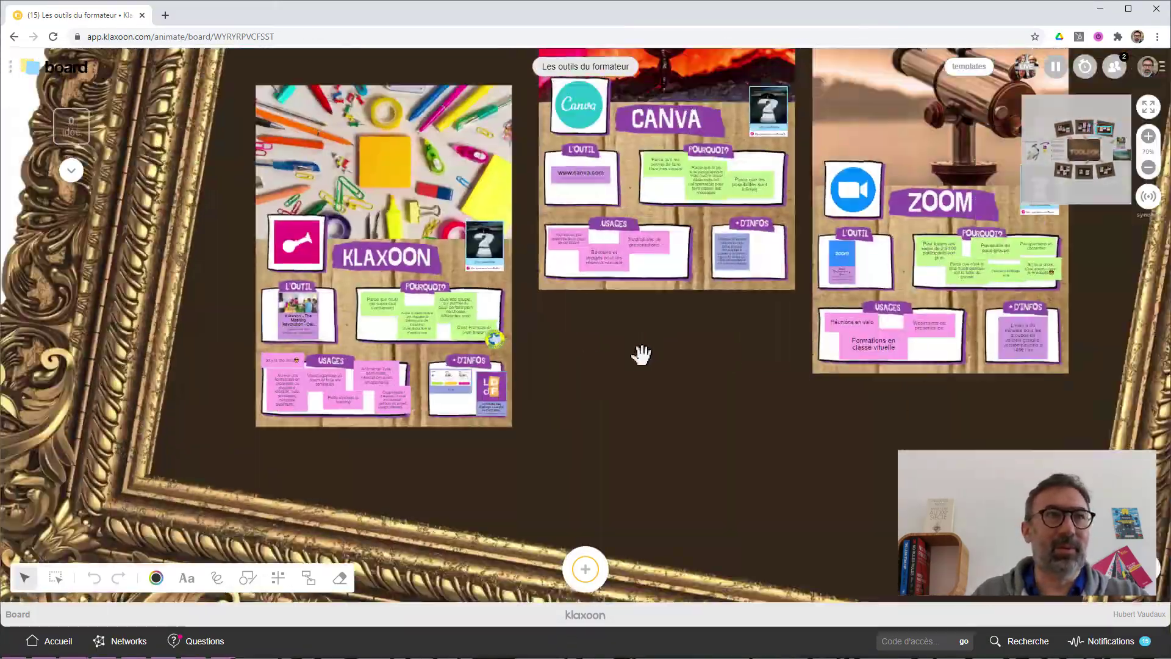
scroll(640, 354, "up", 2)
left_click_drag(589, 358, 640, 452)
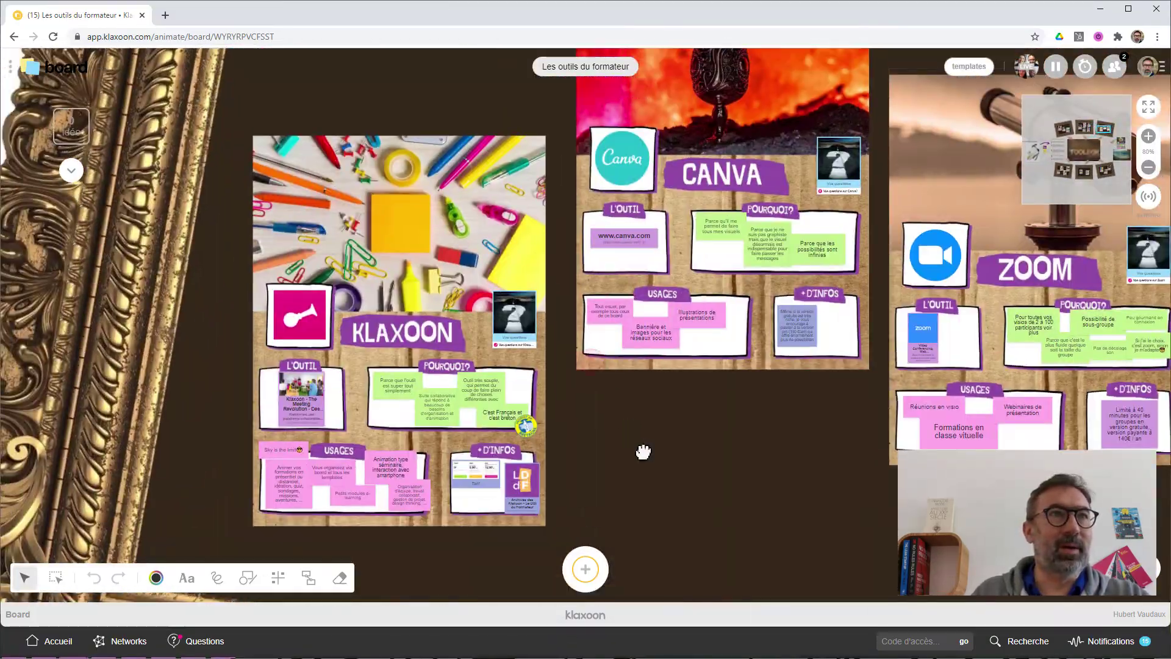
left_click(1100, 8)
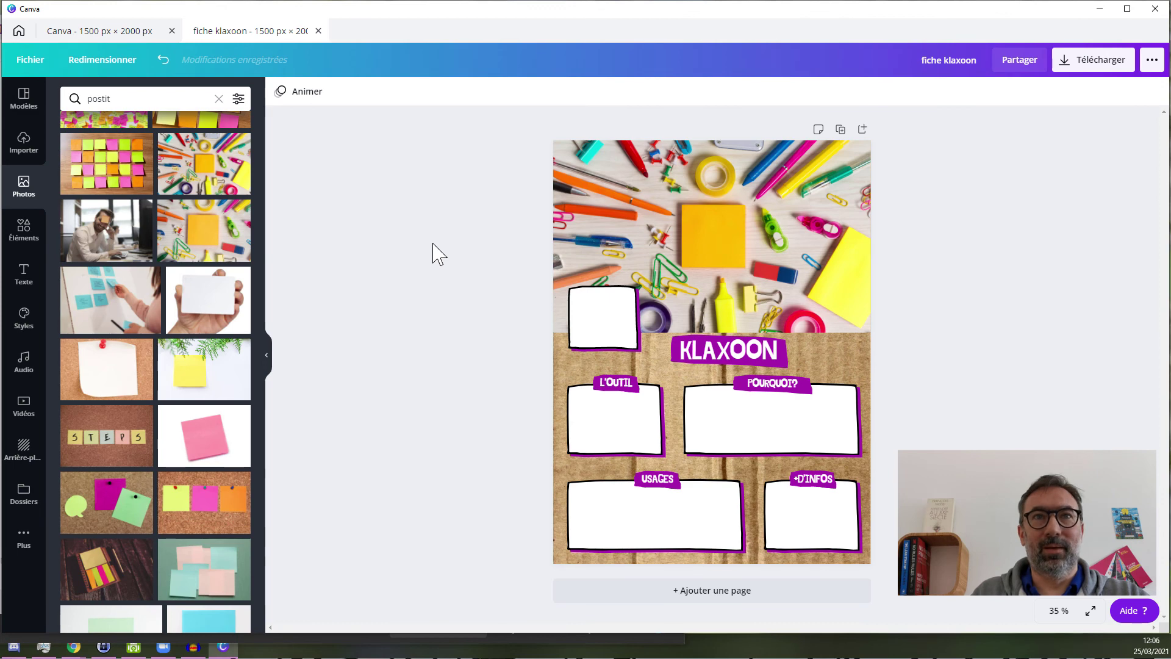
Review the file types available for downloading the sheet, from PNG to GIF, and close the download options without exporting
left_click(1077, 64)
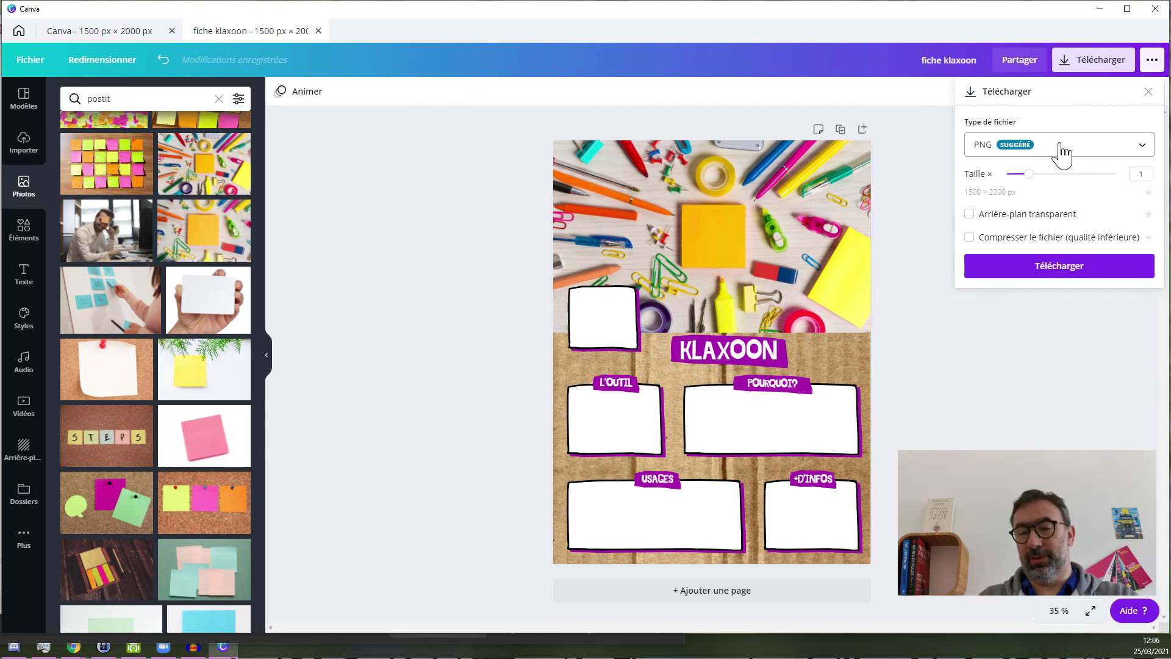
left_click(1062, 152)
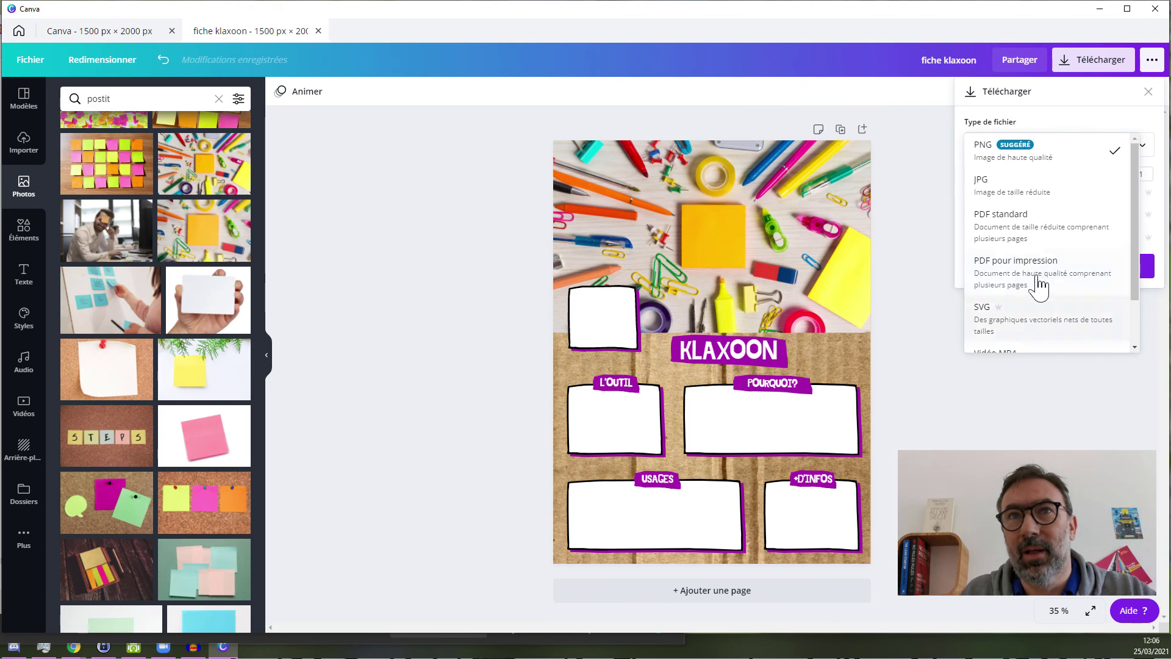
scroll(1046, 287, "down", 1)
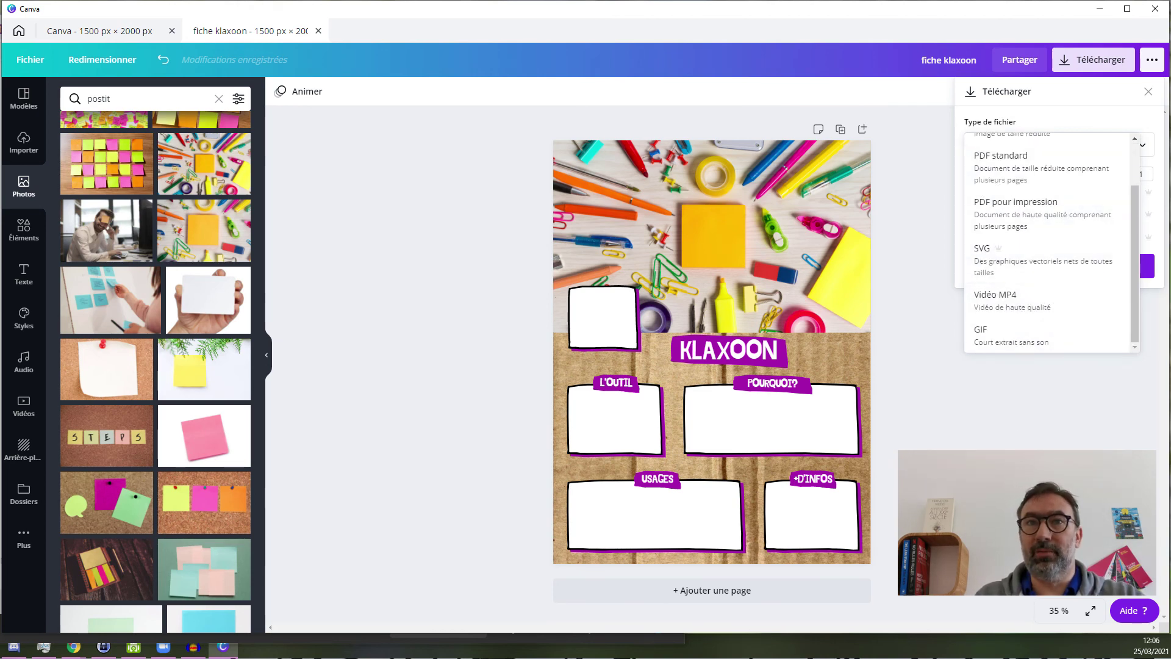
key("Escape")
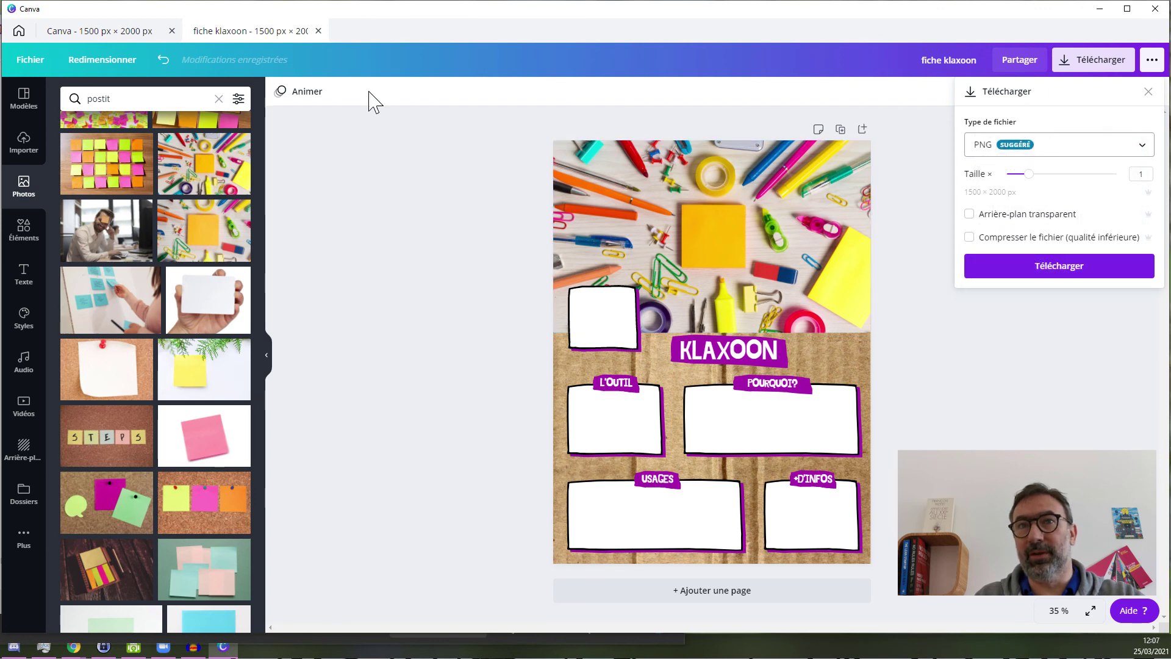
left_click(378, 210)
Try page animations such as Dérive on the KLAXOON sheet, and close the animation choices
left_click(300, 94)
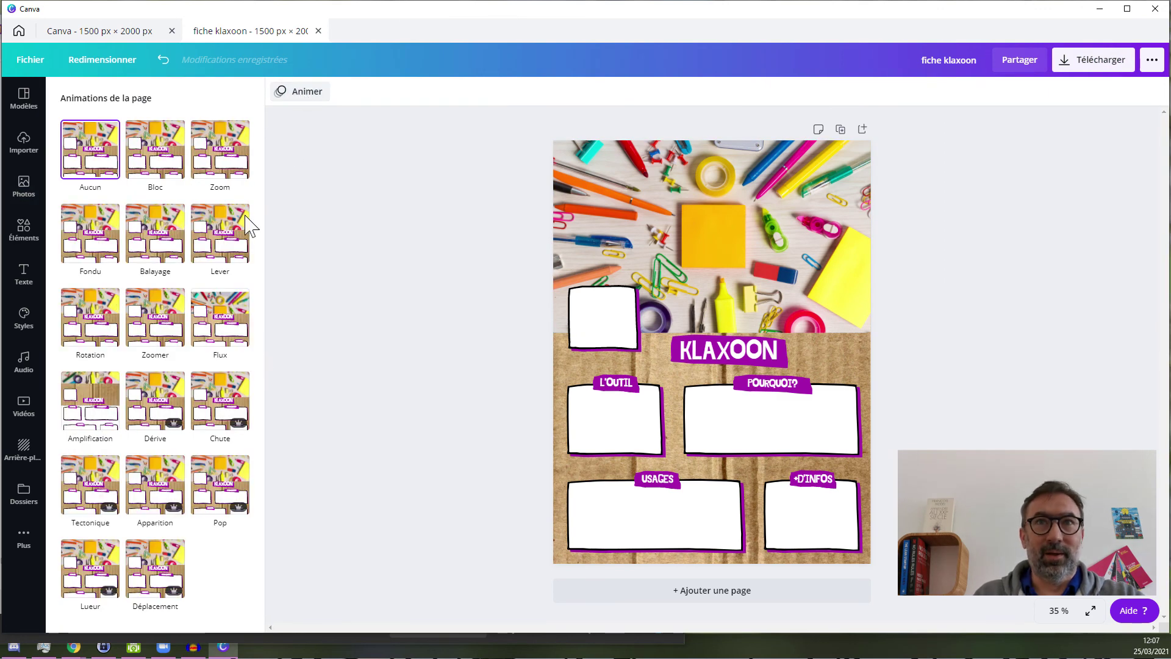
left_click(166, 332)
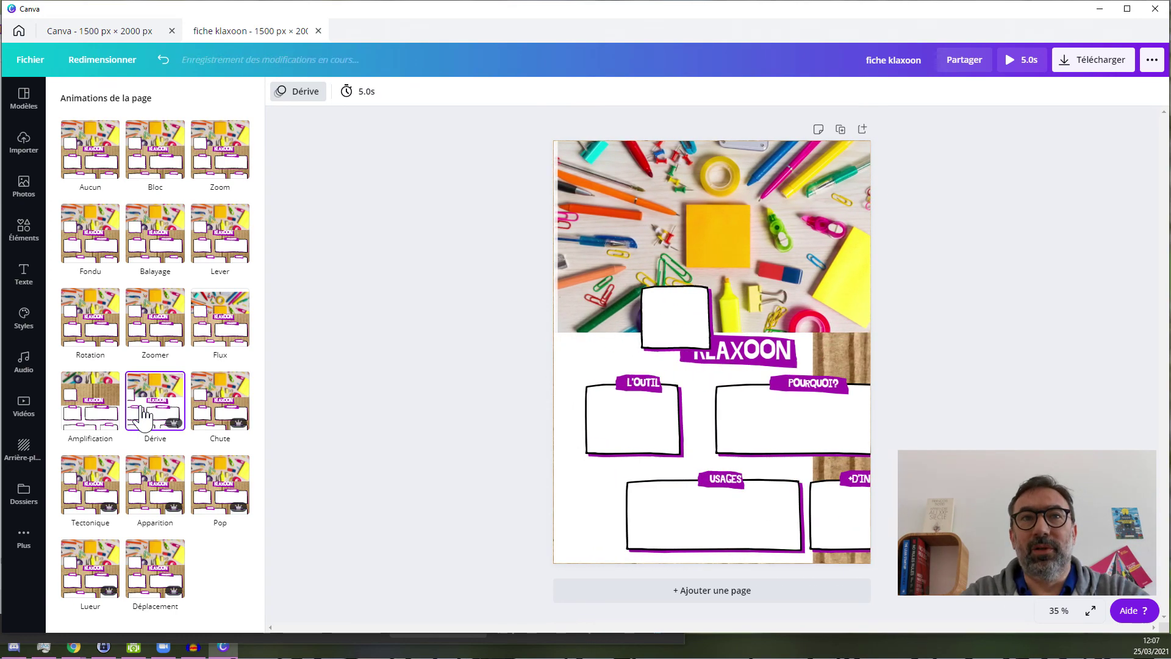
left_click(173, 488)
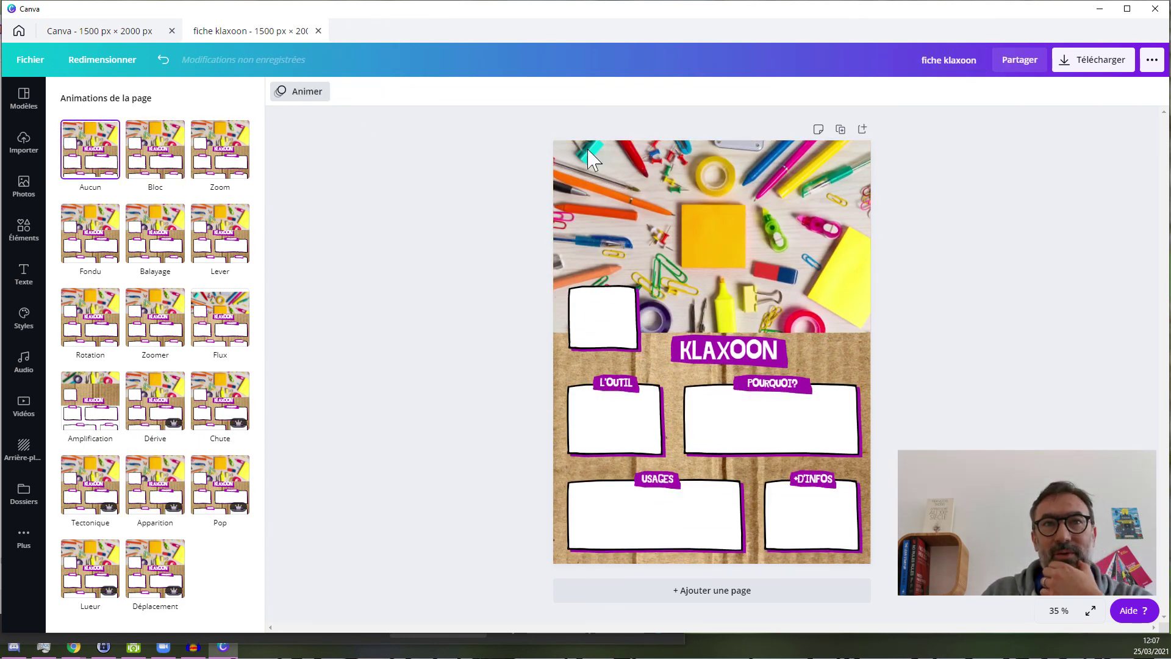
left_click(307, 93)
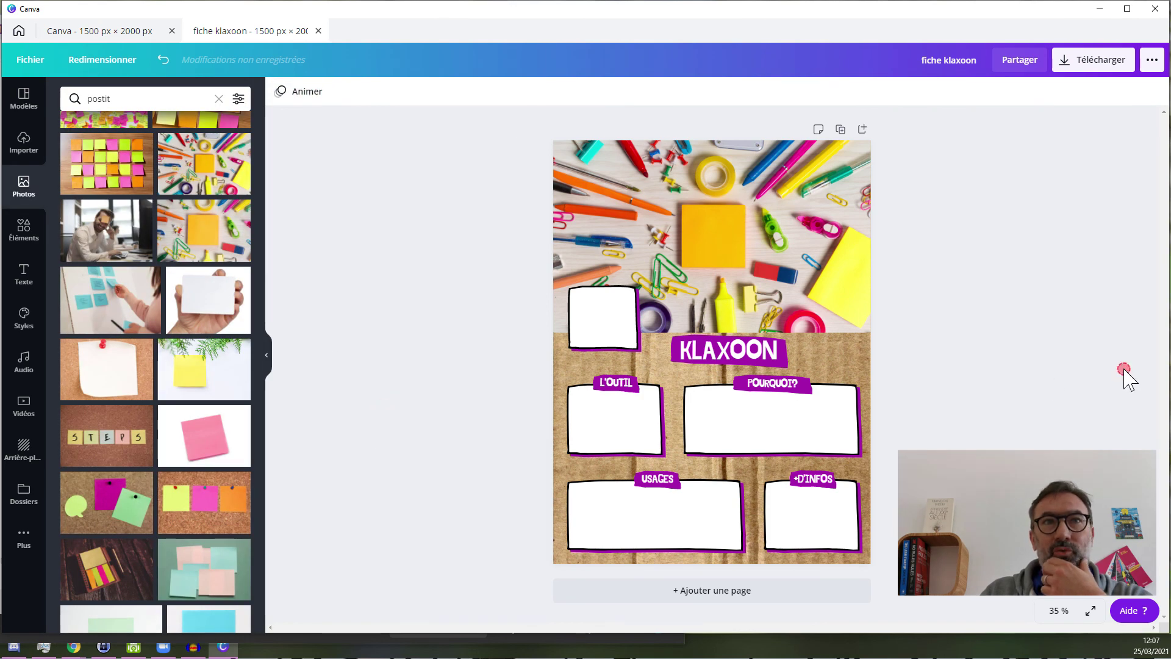